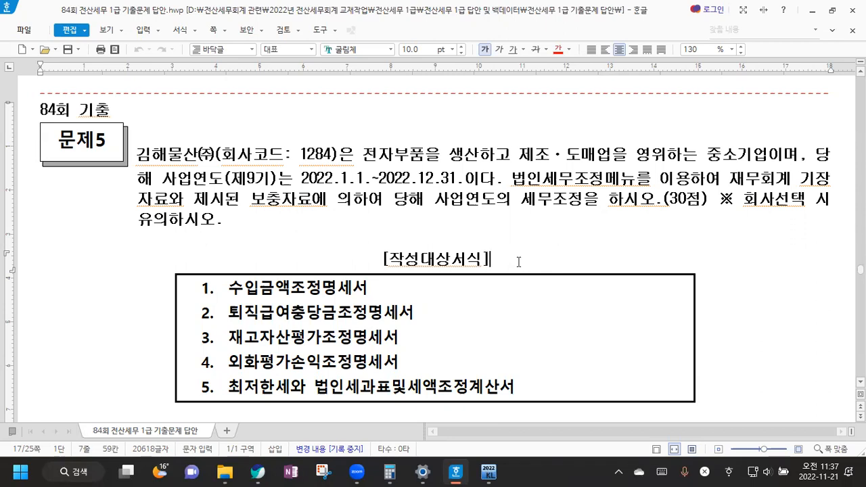
Read through 문제5, its list of required forms and the question [1] data for 수입금액조정명세서.
{"action": "scroll", "coordinate": [238, 203], "scroll_direction": "down", "scroll_amount": 3}
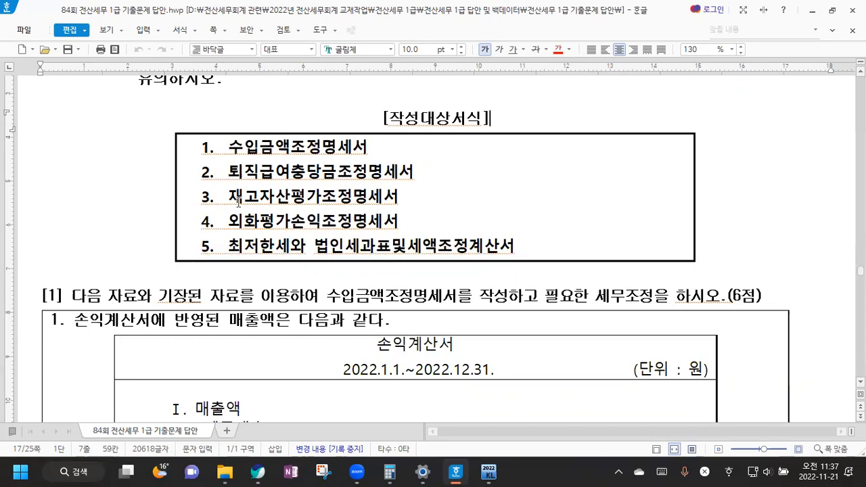
{"action": "scroll", "coordinate": [112, 178], "scroll_direction": "down", "scroll_amount": 2}
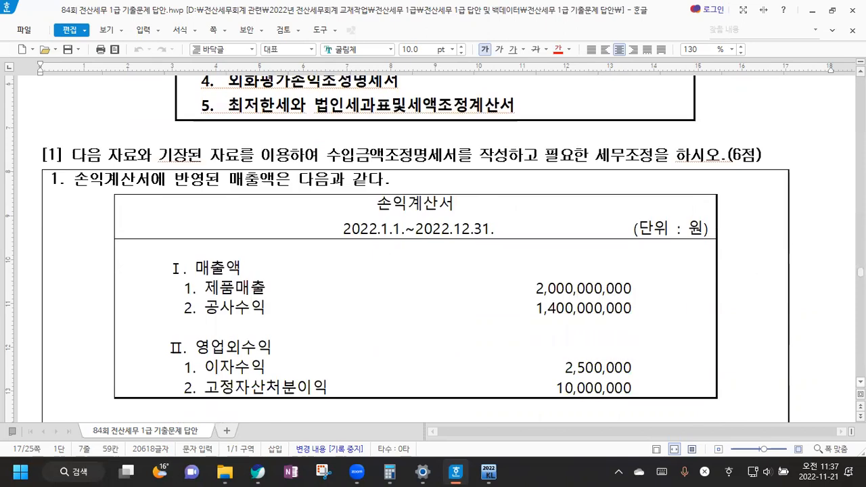
{"action": "scroll", "coordinate": [250, 197], "scroll_direction": "down", "scroll_amount": 1}
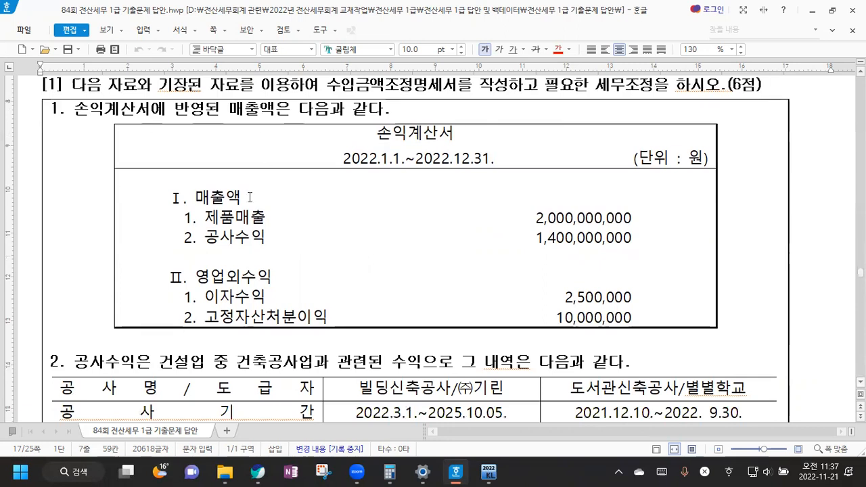
{"action": "left_click", "coordinate": [809, 157]}
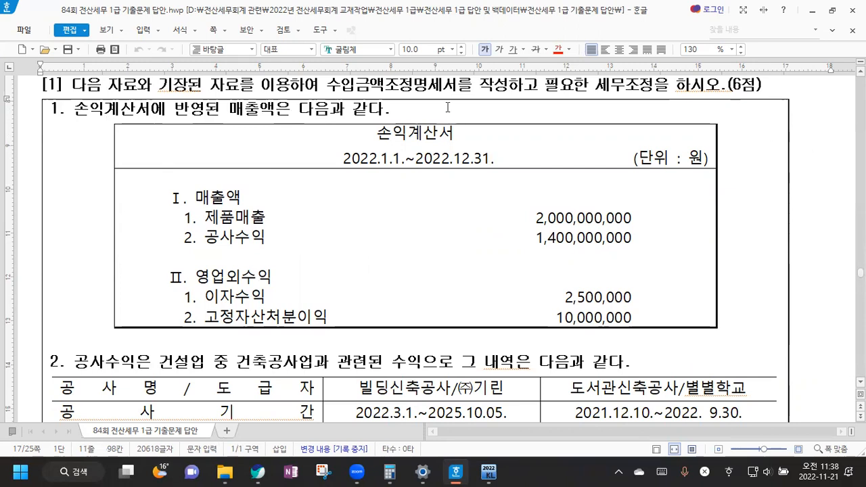
{"action": "scroll", "coordinate": [406, 122], "scroll_direction": "up", "scroll_amount": 2}
{"action": "scroll", "coordinate": [348, 143], "scroll_direction": "up", "scroll_amount": 2}
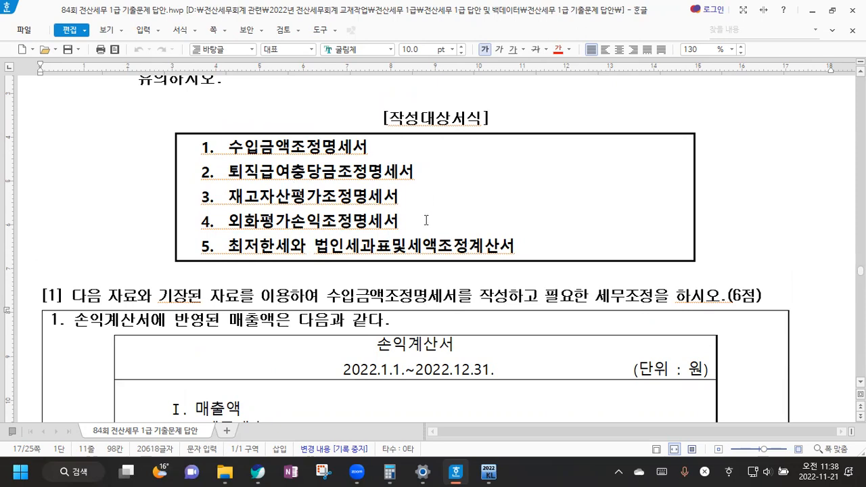
{"action": "scroll", "coordinate": [101, 246], "scroll_direction": "down", "scroll_amount": 2}
{"action": "scroll", "coordinate": [102, 246], "scroll_direction": "down", "scroll_amount": 2}
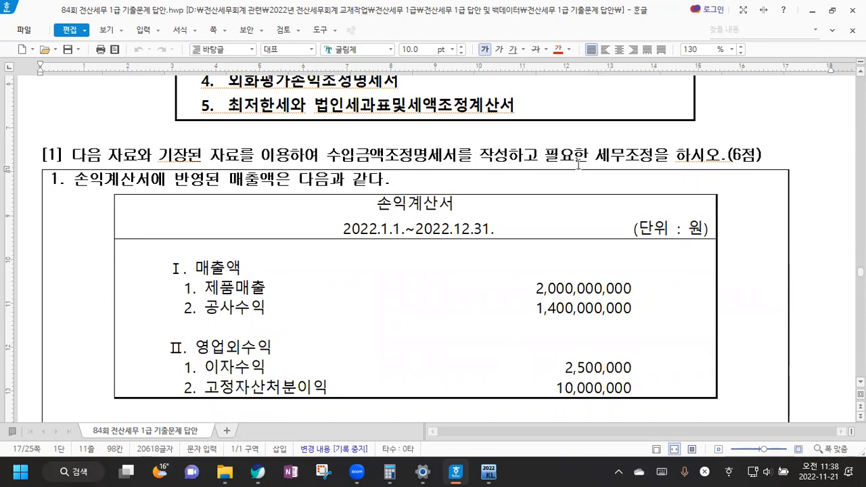
{"action": "scroll", "coordinate": [179, 176], "scroll_direction": "down", "scroll_amount": 6}
{"action": "scroll", "coordinate": [179, 176], "scroll_direction": "down", "scroll_amount": 10}
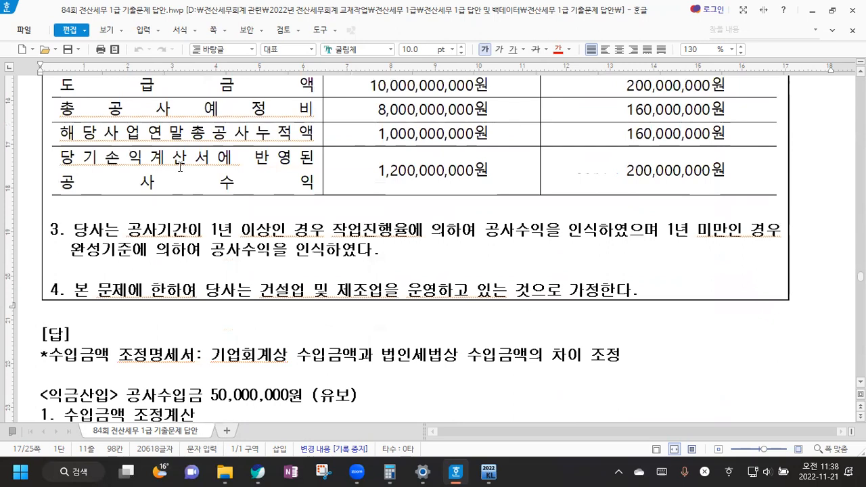
Add an indented line reading "->작성순서" below the 수입금액 조정명세서 explanation in the [답] section.
{"action": "left_click", "coordinate": [651, 150]}
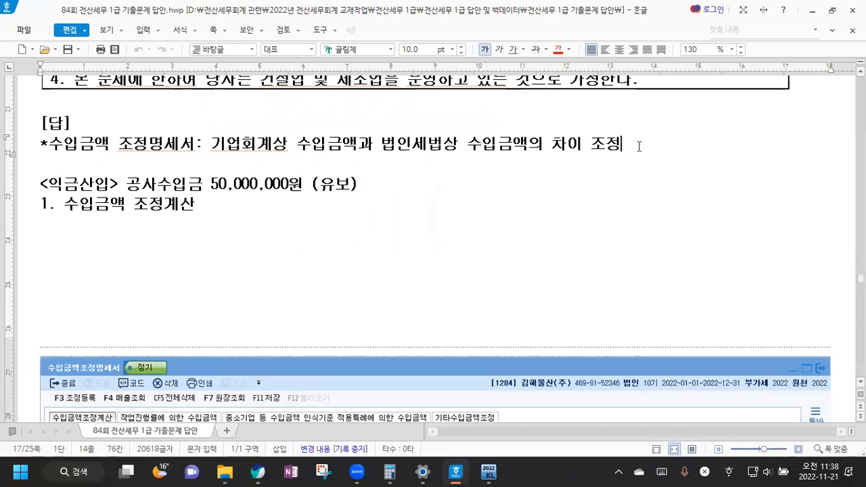
{"action": "key", "text": "Return"}
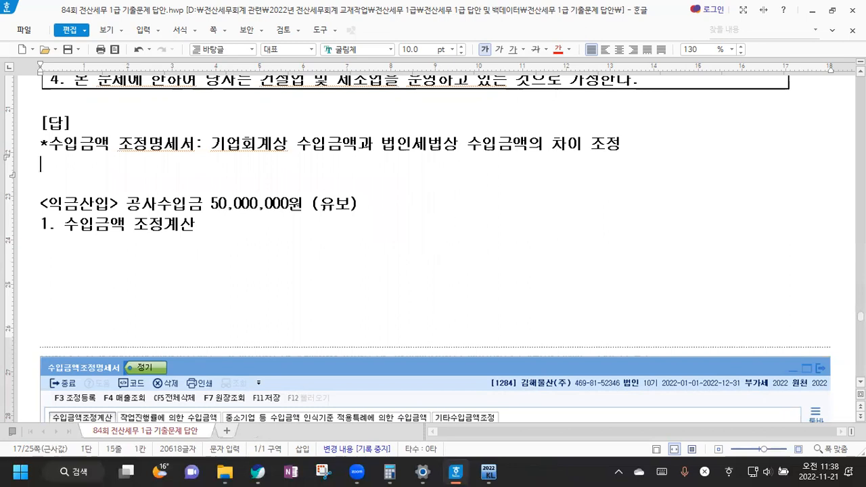
{"action": "type", "text": "ㅓ>작성순서"}
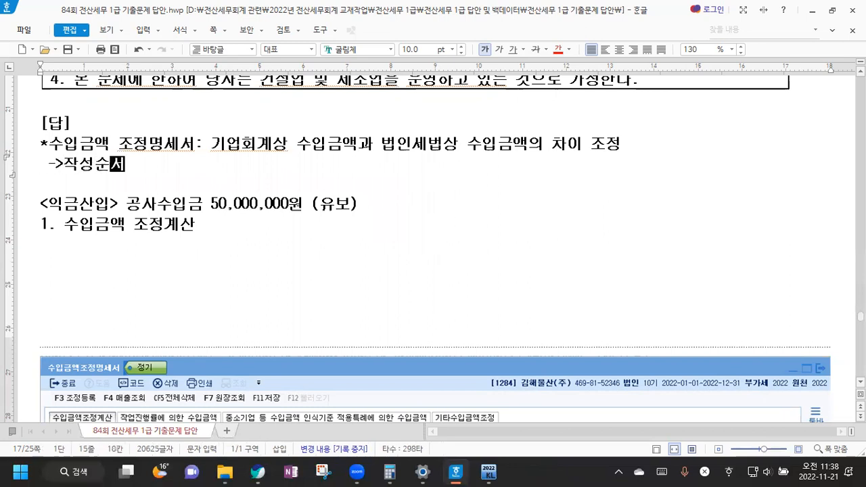
Begin the first item under 작성순서 on a new indented line with "1)기업회계상 수입금액 불러오기->".
{"action": "key", "text": "Return"}
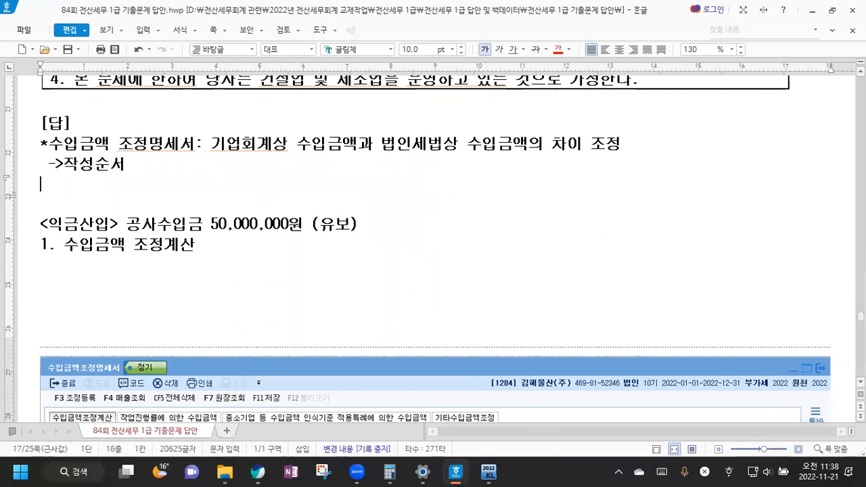
{"action": "type", "text": "1"}
{"action": "type", "text": ")기어ㅎ"}
{"action": "key", "text": "BackSpace"}
{"action": "key", "text": "BackSpace"}
{"action": "type", "text": "업회계상"}
{"action": "type", "text": " 수입금액 불ㄹ"}
{"action": "type", "text": "ㅓ오기"}
{"action": "type", "text": "->"}
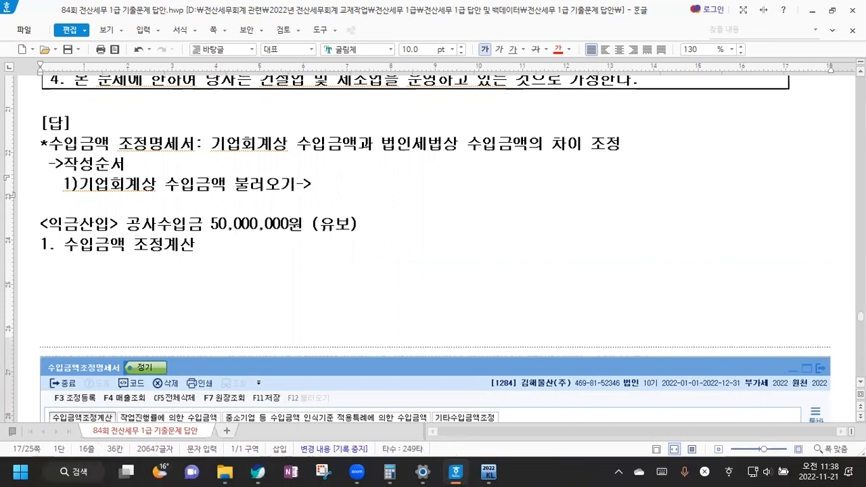
Complete item 1) with the text "작업폐물매출액과 부산물매각액도 포함" after the arrow.
{"action": "type", "text": "작업폐뷰매출애"}
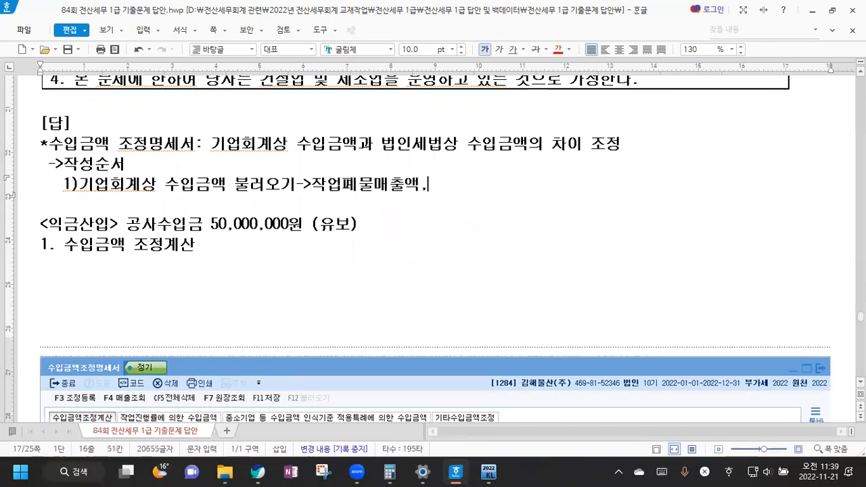
{"action": "type", "text": "액과"}
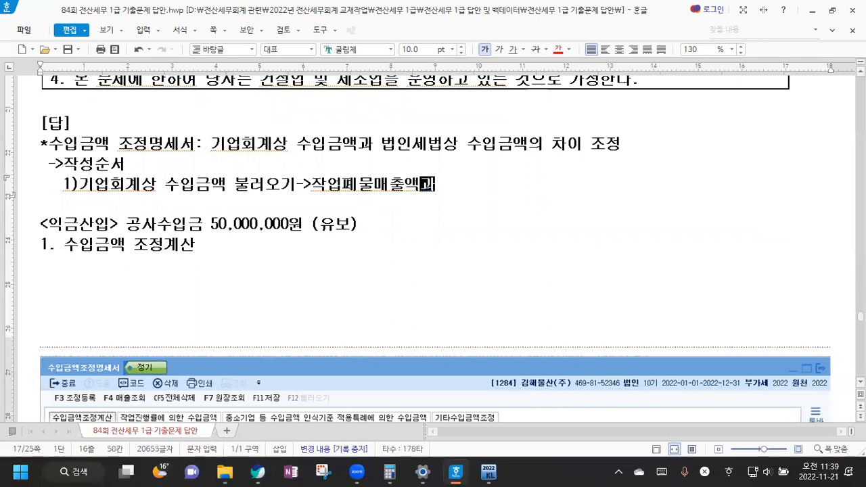
{"action": "type", "text": " 부산물매각ㅇㄱ"}
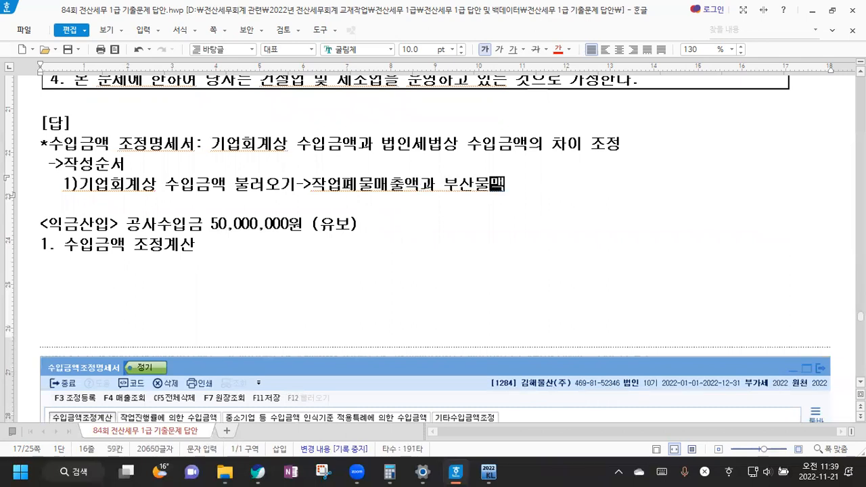
{"action": "key", "text": "BackSpace"}
{"action": "key", "text": "BackSpace"}
{"action": "type", "text": "액도 포함"}
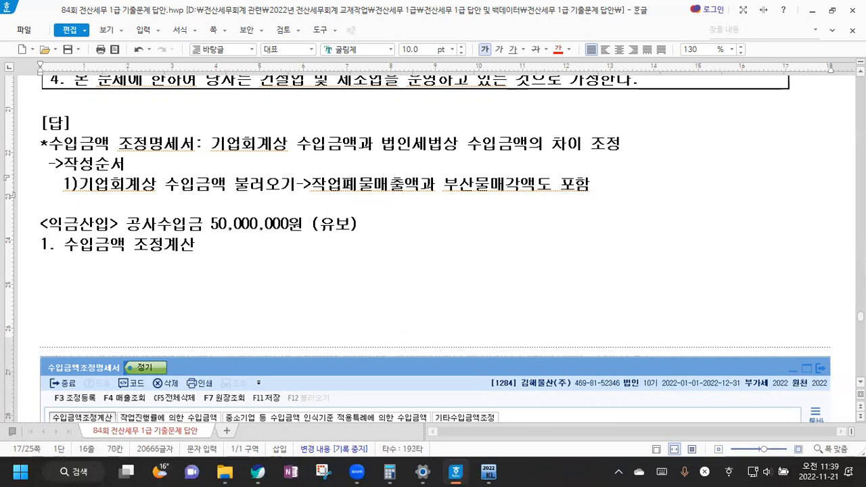
Add a second item reading "2)조정 가산" with "조정 차감" aligned on the line beneath it.
{"action": "key", "text": "Return"}
{"action": "type", "text": "2"}
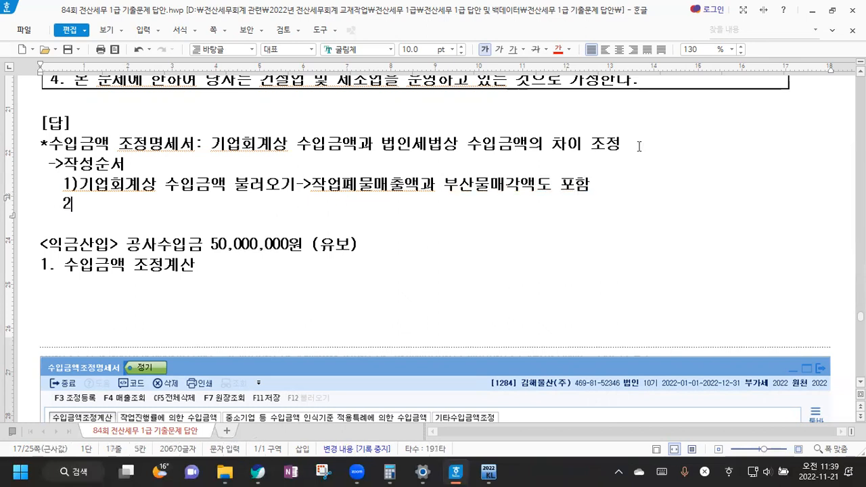
{"action": "type", "text": ")"}
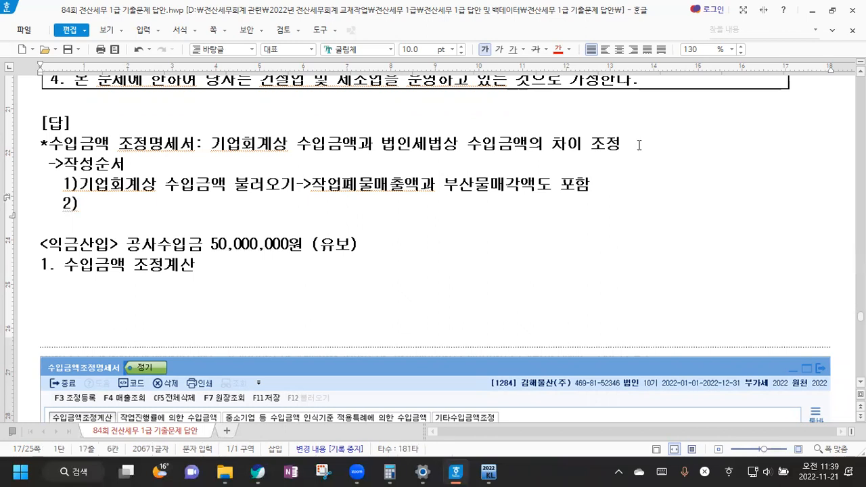
{"action": "scroll", "coordinate": [660, 124], "scroll_direction": "down", "scroll_amount": 3}
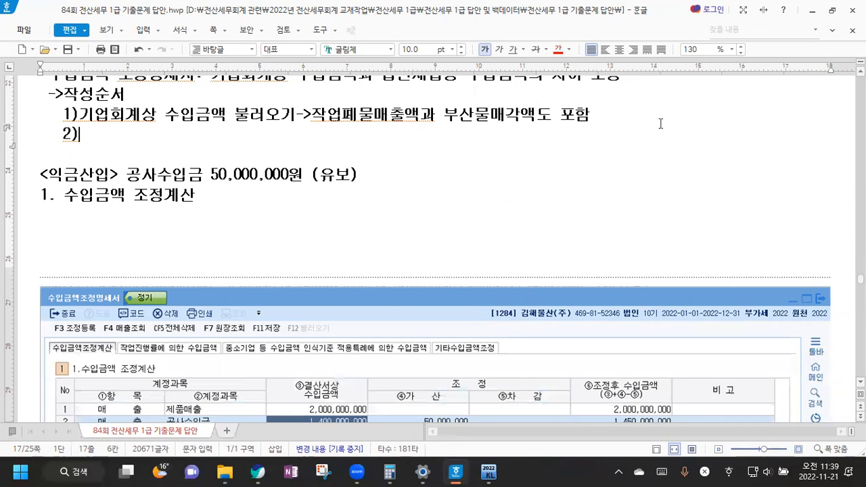
{"action": "type", "text": "조정"}
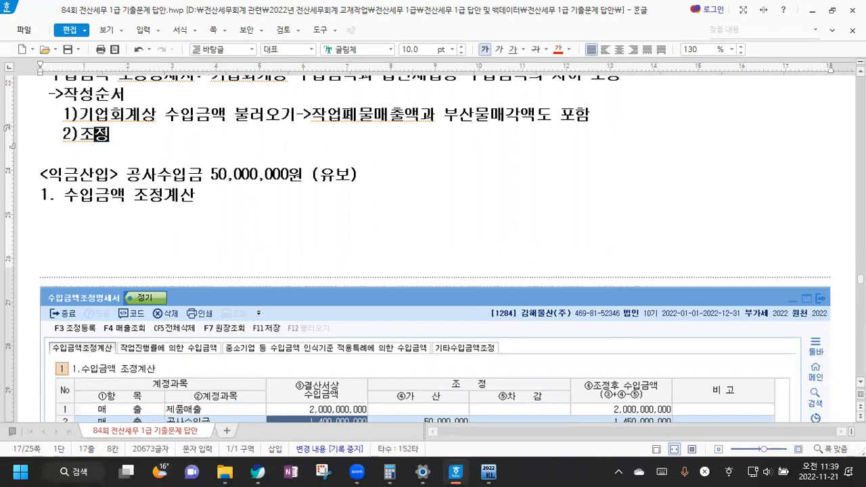
{"action": "type", "text": " 가산"}
{"action": "key", "text": "Return"}
{"action": "type", "text": "조섲ㅇ"}
{"action": "key", "text": "BackSpace"}
{"action": "key", "text": "BackSpace"}
{"action": "type", "text": "정 차감"}
Append ": 수입금액 증가" to the 조정 가산 line and ": 수입금액 감소->" to the 조정 차감 line.
{"action": "key", "text": "Up"}
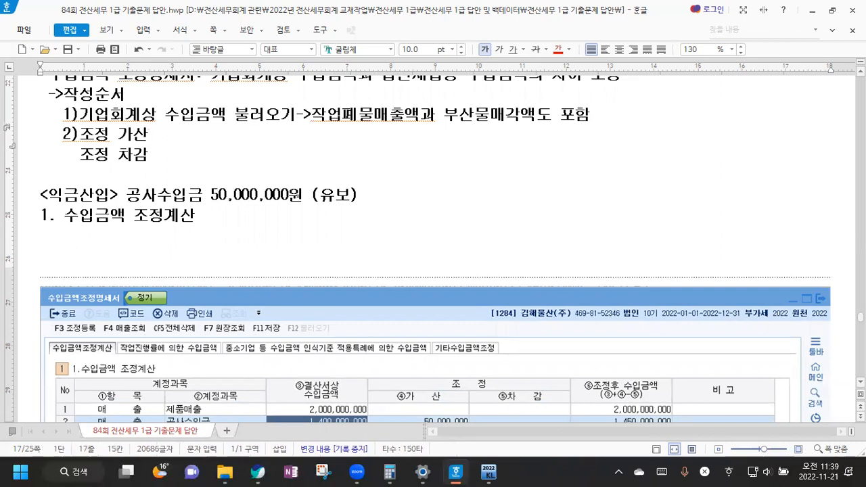
{"action": "type", "text": ": 수입금액 증가"}
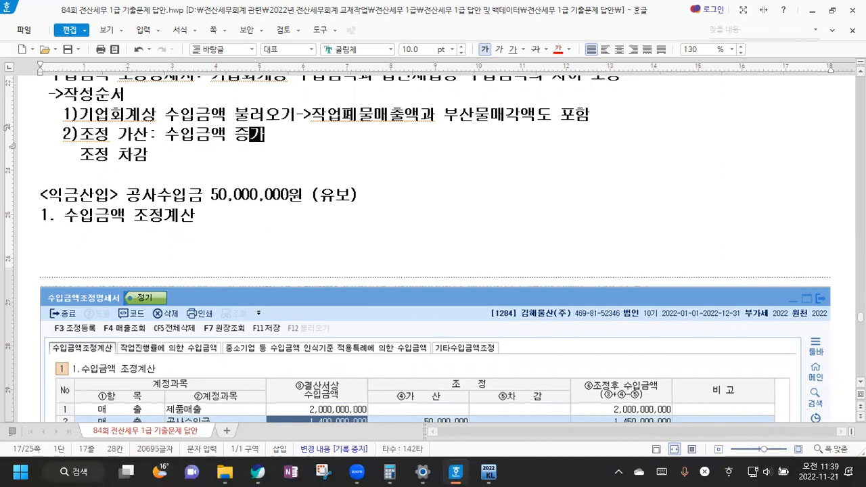
{"action": "key", "text": "Down"}
{"action": "type", "text": ": "}
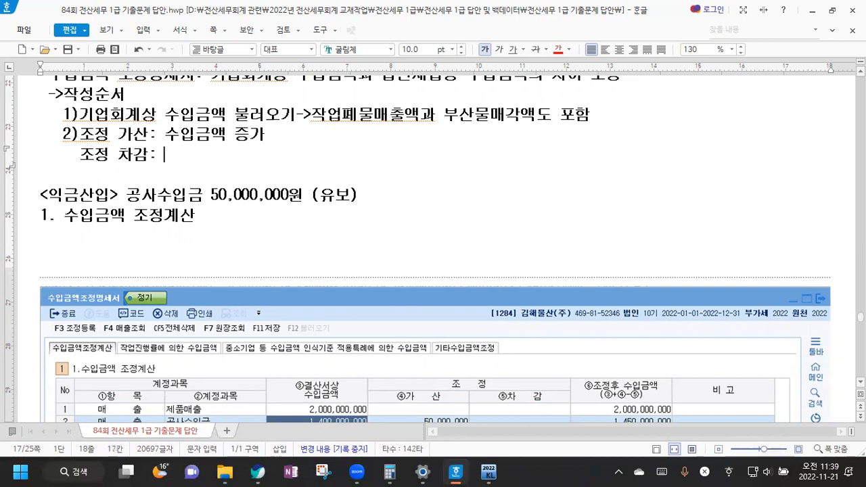
{"action": "type", "text": "수입금액"}
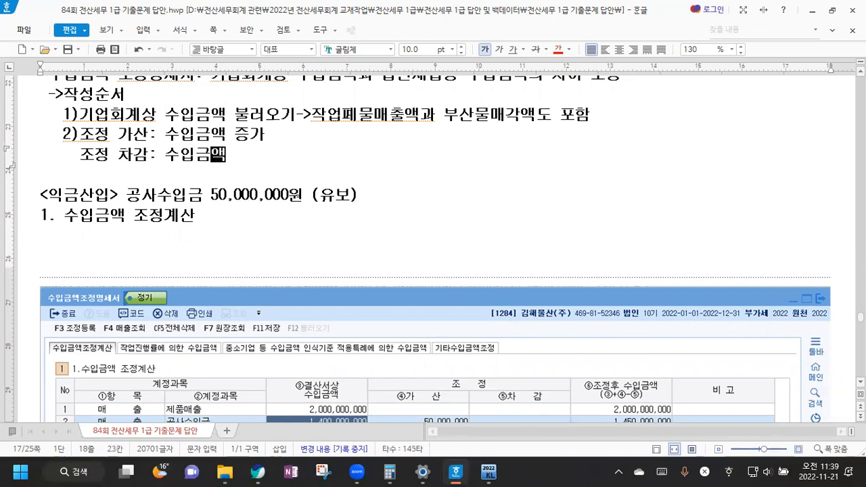
{"action": "type", "text": " 감소-"}
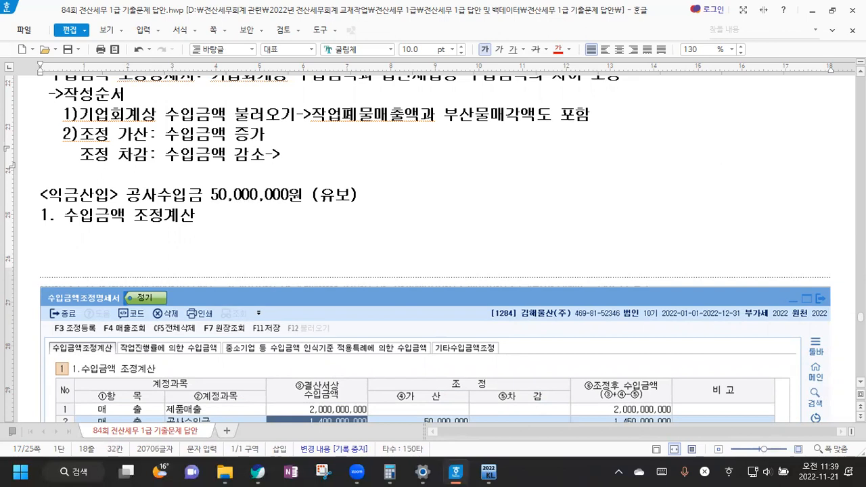
Finish the 조정 차감 line with "비용처리한 매출에누리, 매출할인도 포함" after the arrow.
{"action": "key", "text": "Hangul"}
{"action": "type", "text": "비용"}
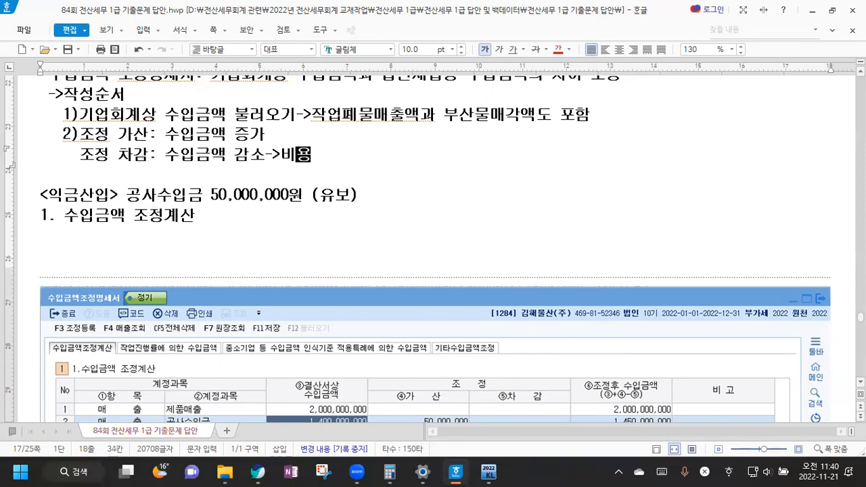
{"action": "type", "text": "ㅊㅓ리한"}
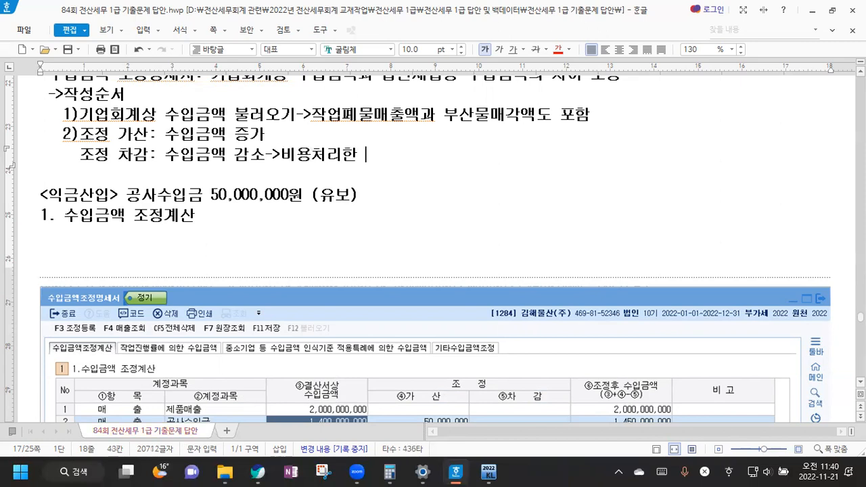
{"action": "key", "text": "BackSpace"}
{"action": "key", "text": "BackSpace"}
{"action": "key", "text": "BackSpace"}
{"action": "key", "text": "BackSpace"}
{"action": "type", "text": "ㅇㅛㅇ처리한 매출"}
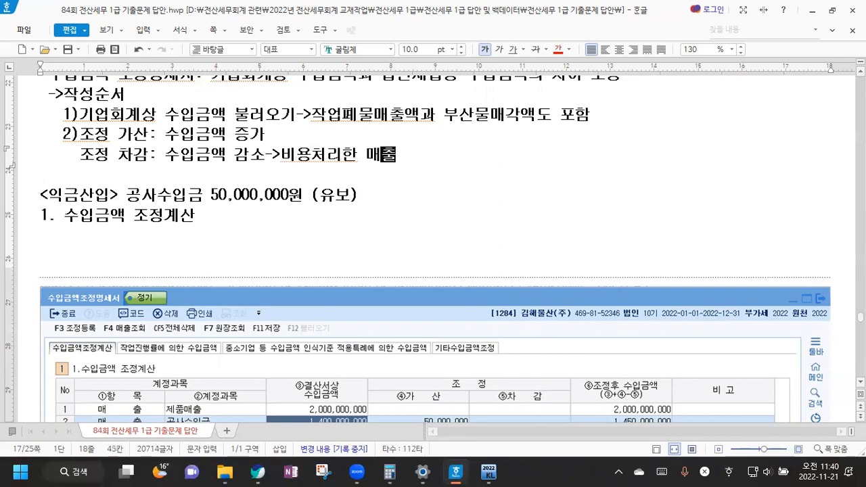
{"action": "type", "text": "에누리"}
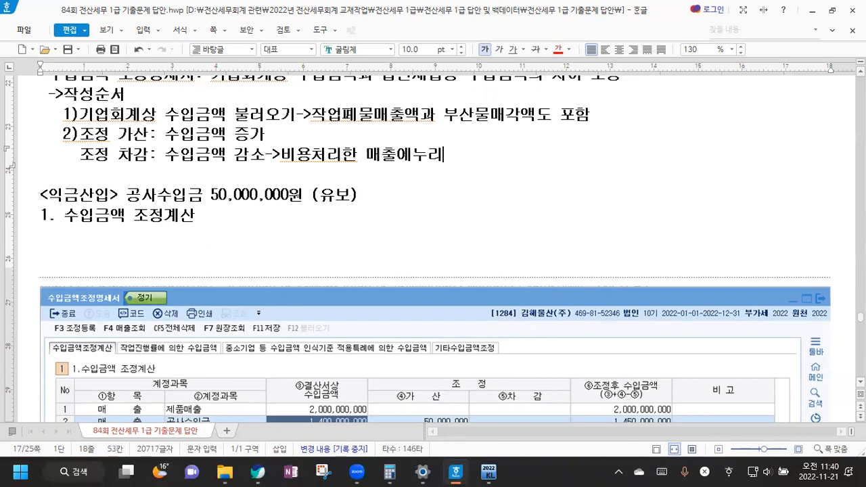
{"action": "type", "text": ", ㅁㅐ출할인"}
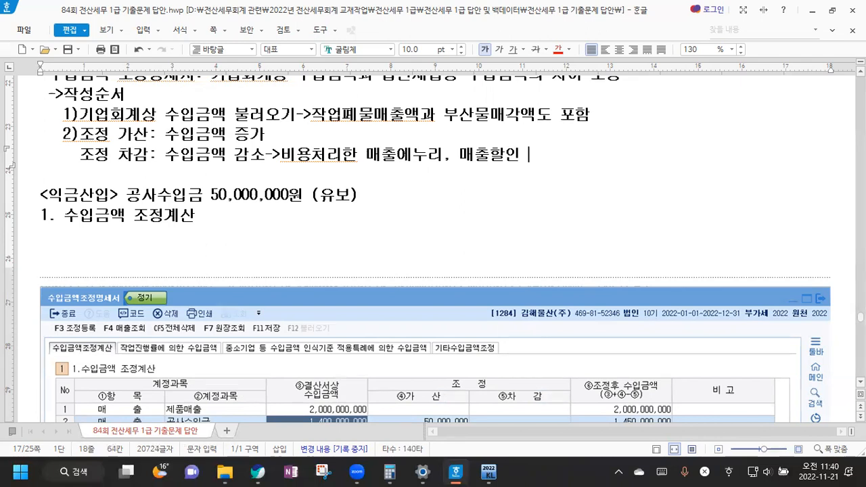
{"action": "key", "text": "BackSpace"}
{"action": "type", "text": "도 포함"}
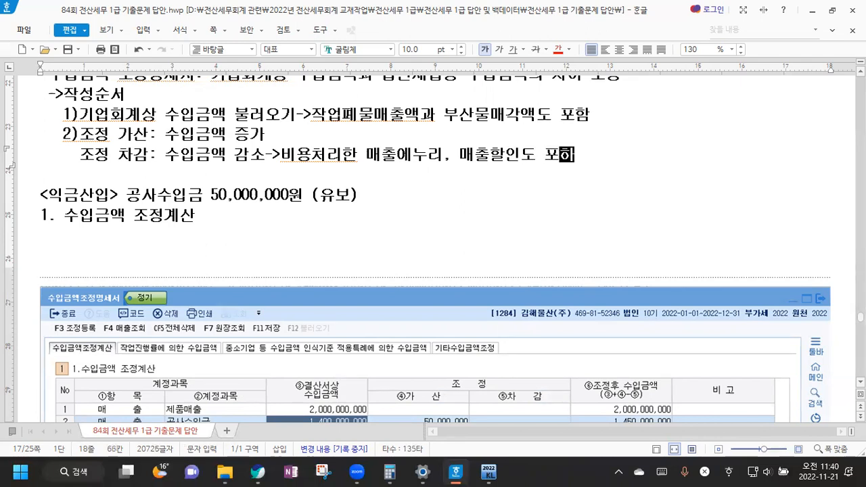
Insert the circled numbers ①②③ from the character map on a new line, one blank line below the 조정 차감 note.
{"action": "key", "text": "Return"}
{"action": "key", "text": "Return"}
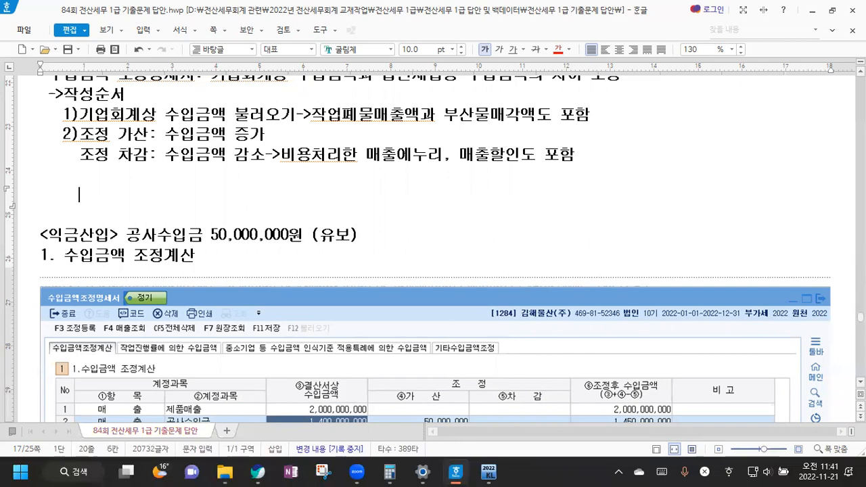
{"action": "key", "text": "ctrl+F10"}
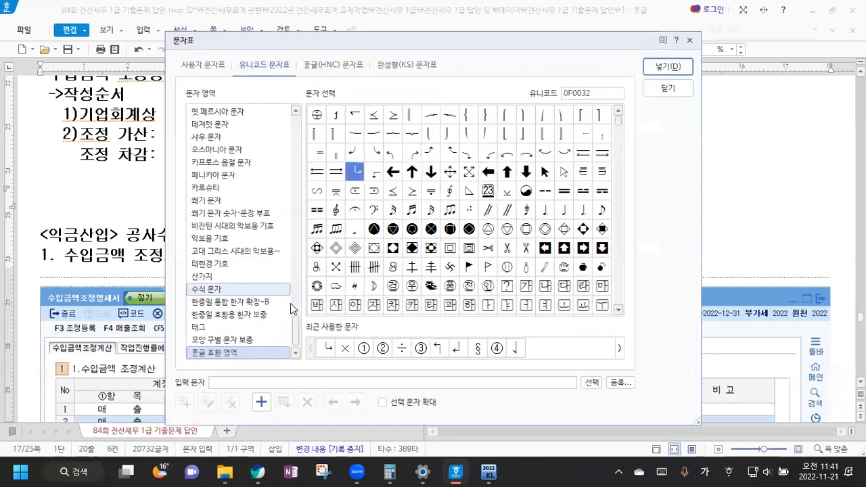
{"action": "left_click", "coordinate": [363, 347]}
{"action": "double_click", "coordinate": [363, 348]}
{"action": "double_click", "coordinate": [383, 347]}
{"action": "left_click", "coordinate": [420, 348]}
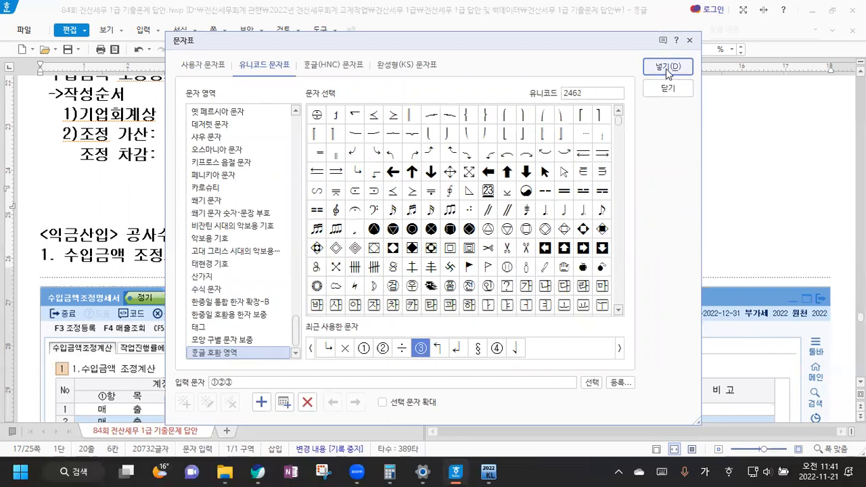
{"action": "left_click", "coordinate": [667, 67]}
{"action": "scroll", "coordinate": [112, 116], "scroll_direction": "down", "scroll_amount": 3}
{"action": "scroll", "coordinate": [91, 125], "scroll_direction": "up", "scroll_amount": 2}
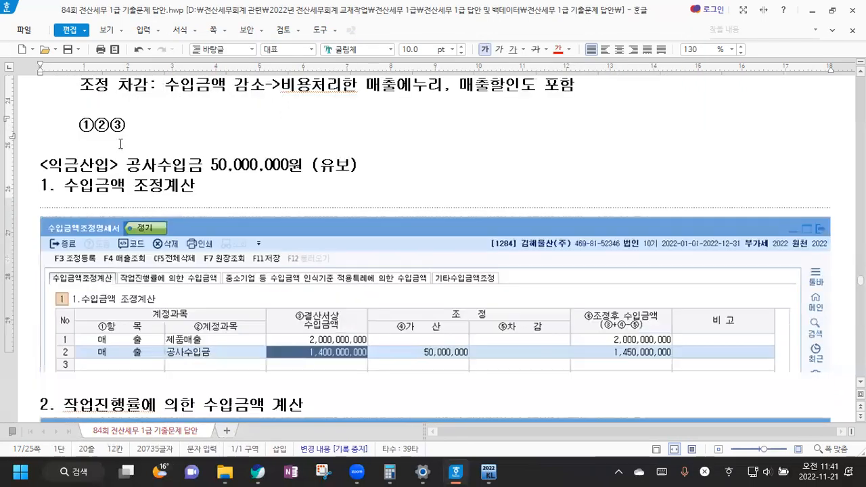
Split the circled numbers ①②③ onto three separate lines, aligned under one another.
{"action": "left_click", "coordinate": [90, 126]}
{"action": "key", "text": "Return"}
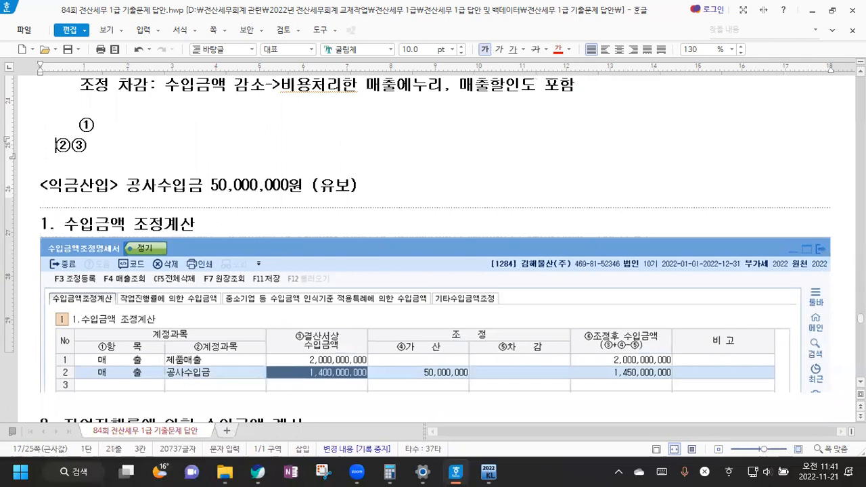
{"action": "left_click", "coordinate": [93, 145]}
{"action": "key", "text": "Return"}
{"action": "left_click", "coordinate": [79, 126]}
Write "작업진행률에 의한 수입금액" after ①.
{"action": "left_click", "coordinate": [95, 129]}
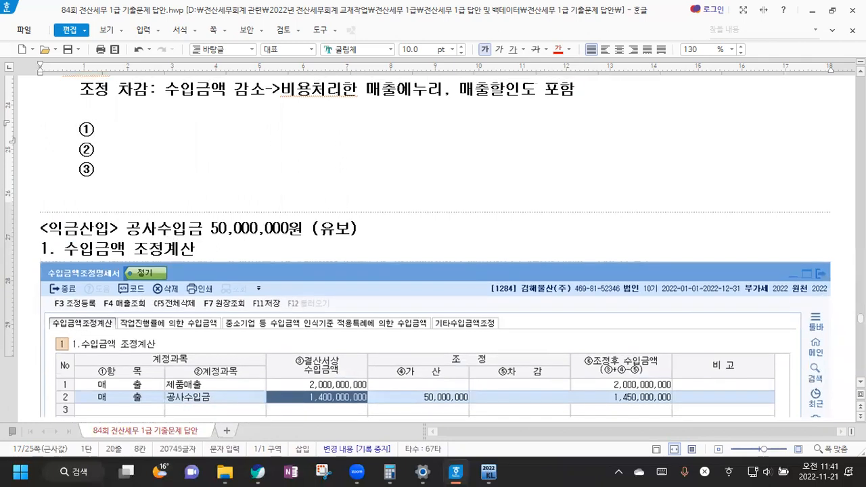
{"action": "type", "text": "작업진행ㄹ"}
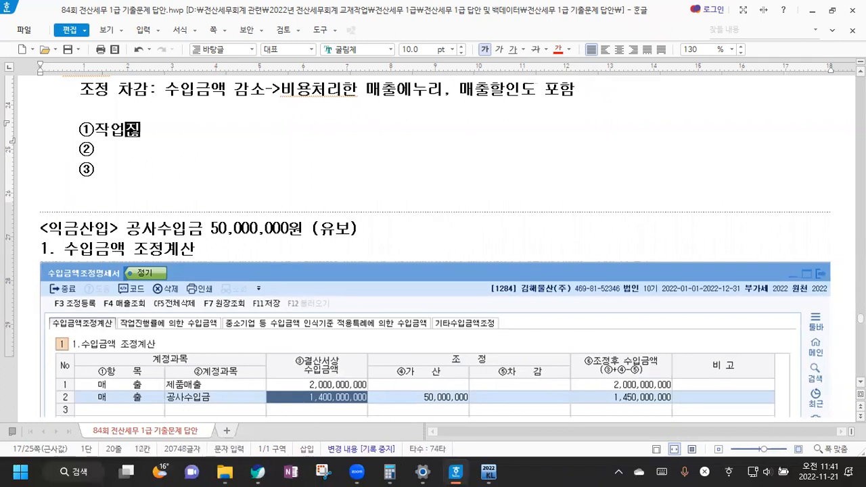
{"action": "type", "text": "률에 의한"}
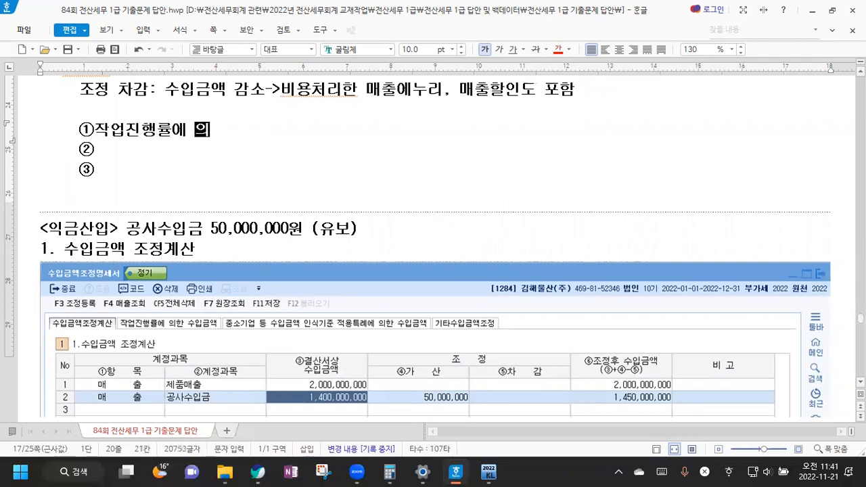
{"action": "key", "text": "BackSpace"}
{"action": "key", "text": "BackSpace"}
{"action": "key", "text": "BackSpace"}
{"action": "type", "text": "ㅇ"}
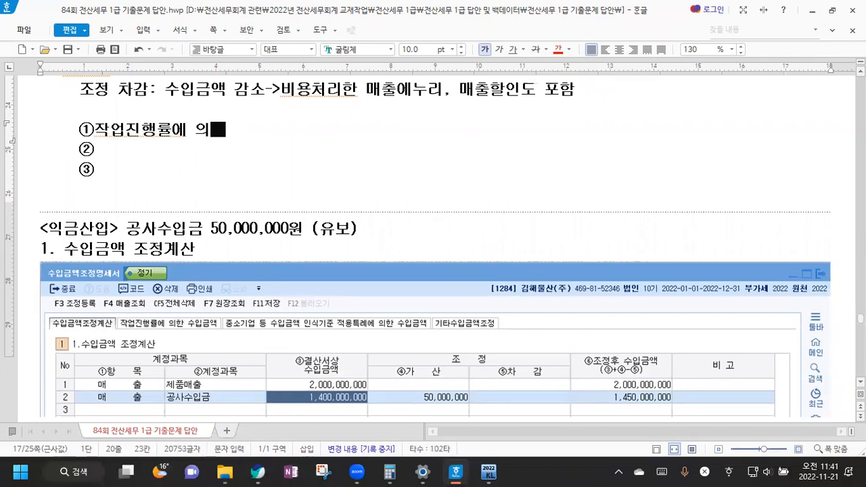
{"action": "type", "text": "한 수입"}
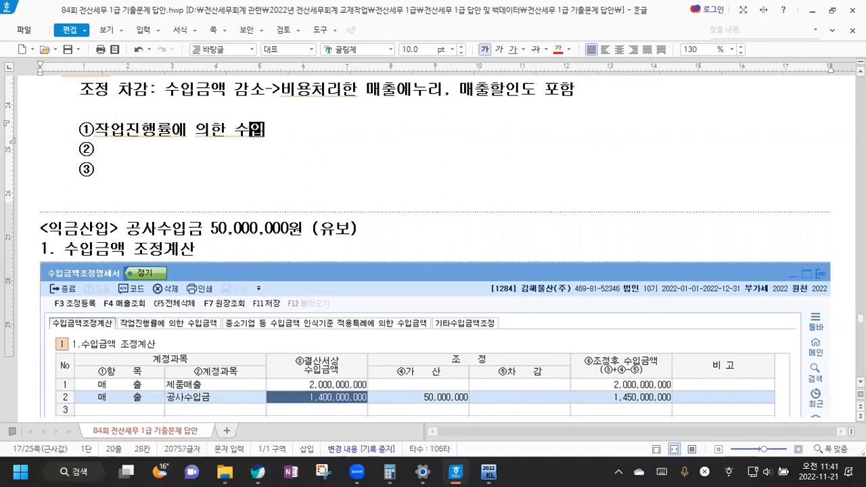
{"action": "type", "text": "금에ㄱ"}
Write "중소기업 등 수입금액 인식기준 적용특례에 의한 수입금액" after ②.
{"action": "key", "text": "Down"}
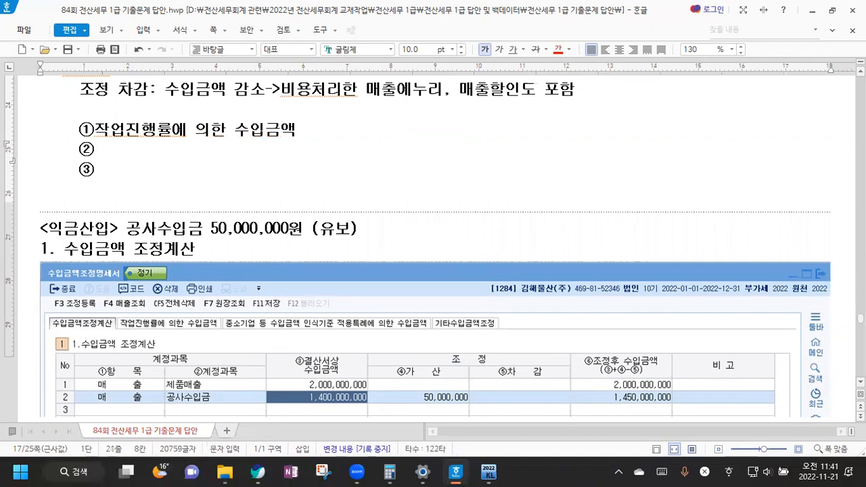
{"action": "type", "text": "중소기업 등 수"}
{"action": "type", "text": "입금액 인"}
{"action": "type", "text": "식기준 적"}
{"action": "type", "text": "용특례에"}
{"action": "type", "text": "ㅡ"}
{"action": "key", "text": "BackSpace"}
{"action": "key", "text": "BackSpace"}
{"action": "key", "text": "BackSpace"}
{"action": "key", "text": "BackSpace"}
{"action": "type", "text": "특ㄹㅖ에 의한"}
{"action": "type", "text": " 수입금액"}
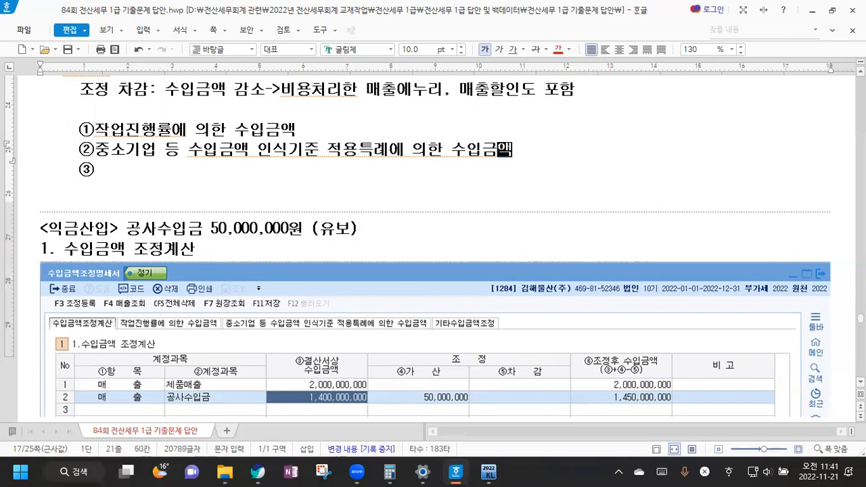
Begin an indented dash note on a new line under ② with "-장기할부판매에 대해서 중소기업이".
{"action": "key", "text": "Return"}
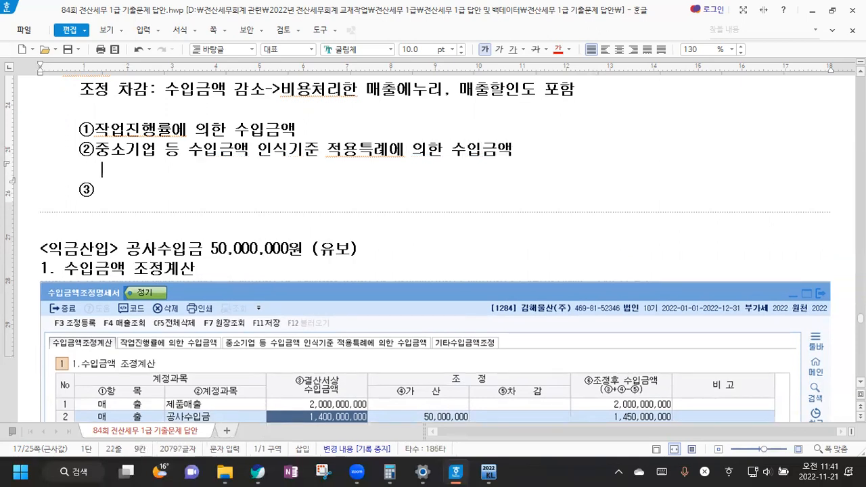
{"action": "key", "text": "BackSpace"}
{"action": "type", "text": "ㅓ"}
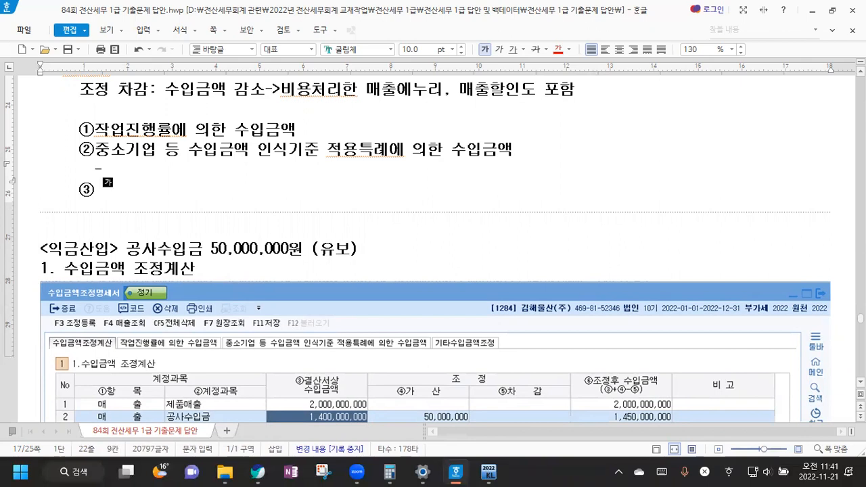
{"action": "type", "text": "장기할부"}
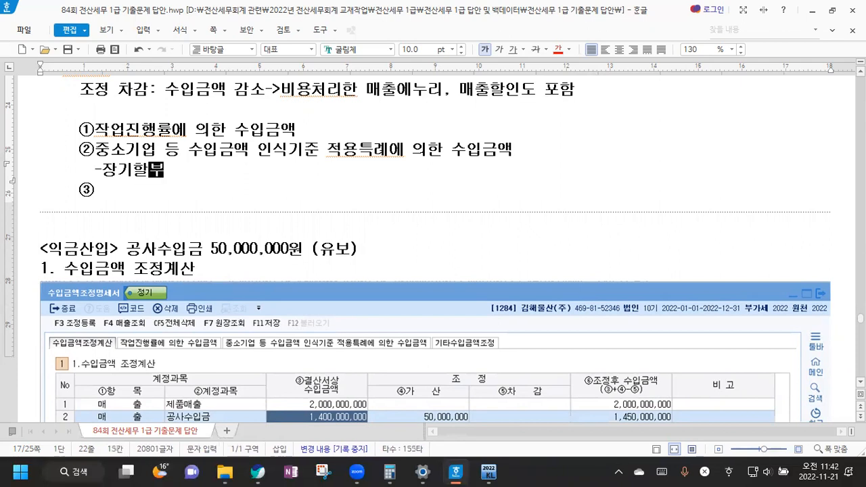
{"action": "type", "text": "판매 에 대"}
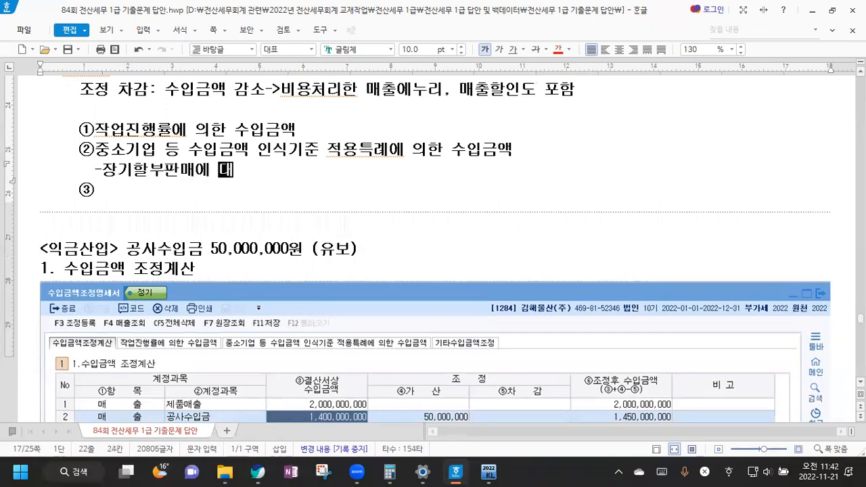
{"action": "type", "text": "해서 중소기업이 회수"}
{"action": "key", "text": "BackSpace"}
{"action": "key", "text": "BackSpace"}
{"action": "key", "text": "BackSpace"}
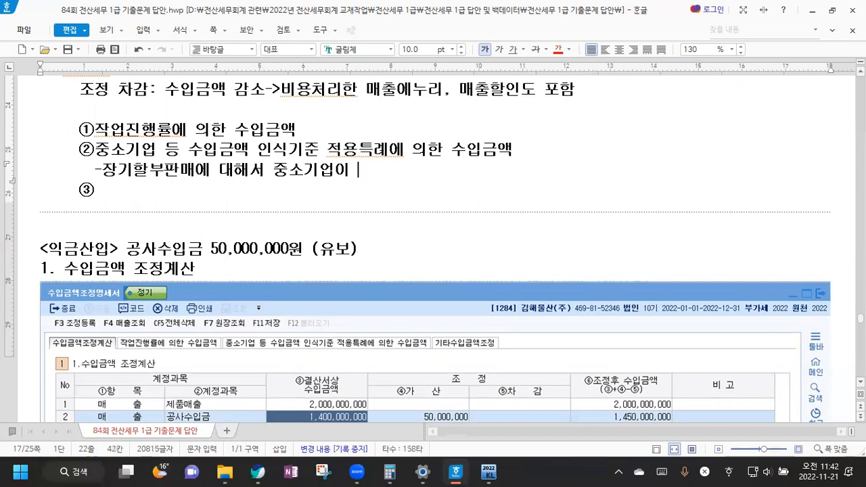
Complete the 장기할부판매 note with "인도기준 계상한 경우에도 회수기일 도래기준으로 신고조정O".
{"action": "type", "text": "인도기준 ㄱ"}
{"action": "type", "text": "계상한 경우이"}
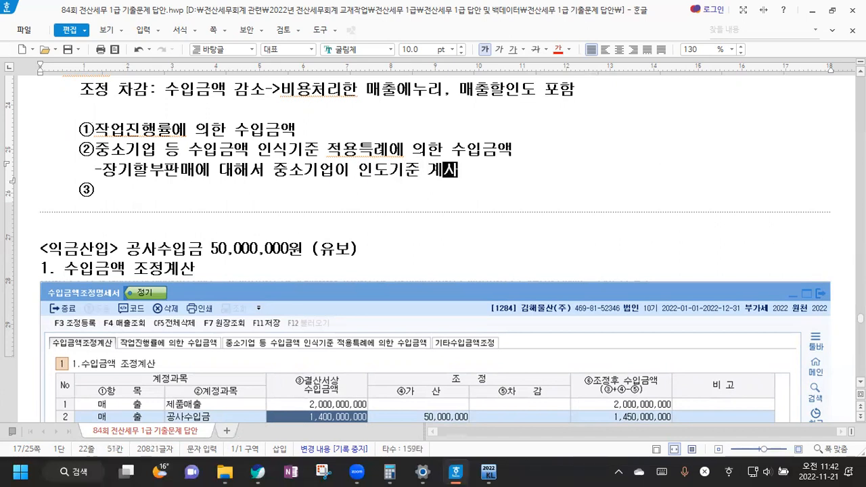
{"action": "type", "text": "도 회수기일 도래"}
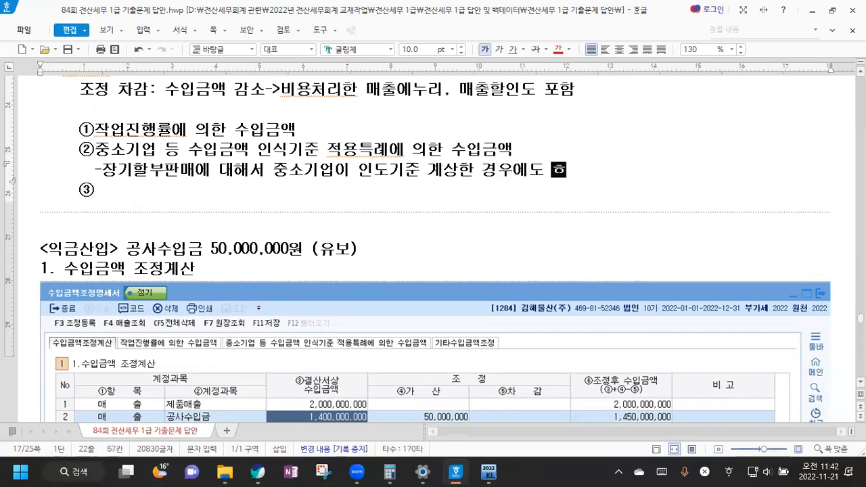
{"action": "type", "text": "기준으로 신고좆"}
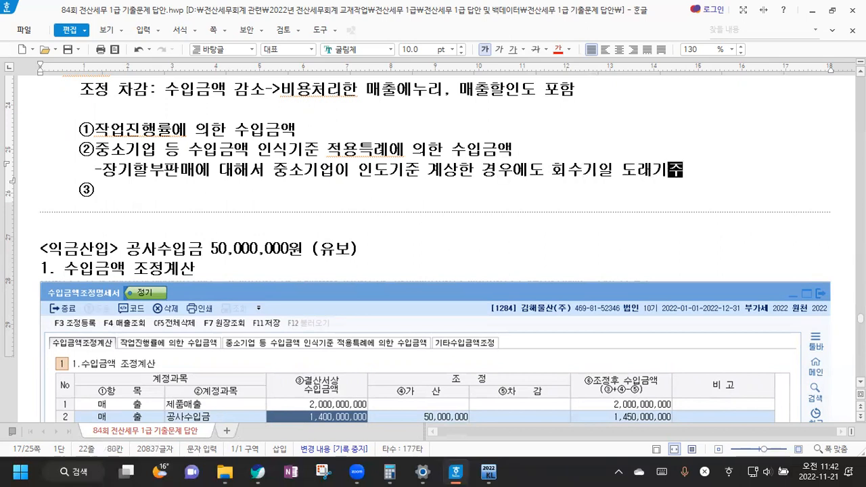
{"action": "type", "text": "정 허용"}
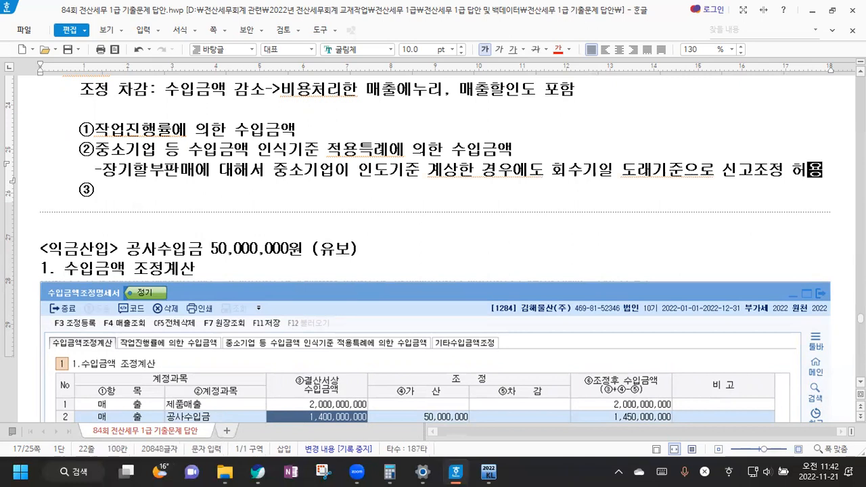
{"action": "key", "text": "BackSpace"}
{"action": "key", "text": "BackSpace"}
{"action": "key", "text": "BackSpace"}
{"action": "type", "text": "ㅇ"}
{"action": "key", "text": "Caps_Lock"}
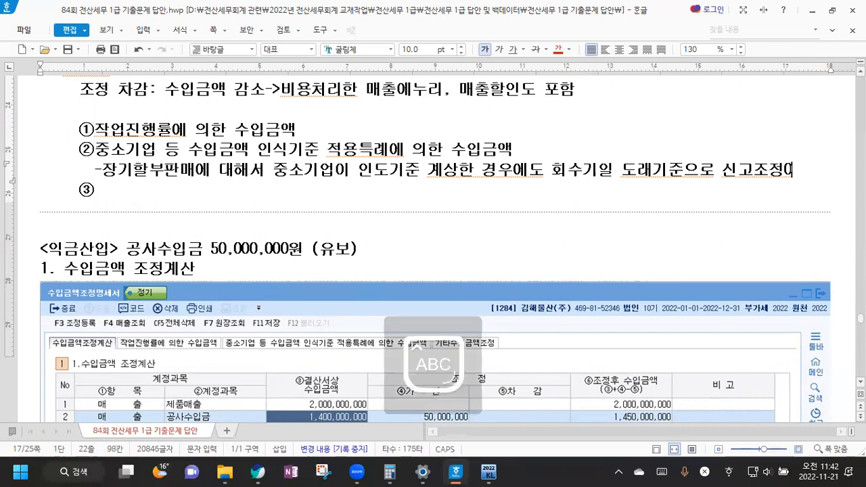
Begin a second dash note beneath the 장기할부판매 line with "-단기건설공사에 대해서 중소기업이".
{"action": "key", "text": "Return"}
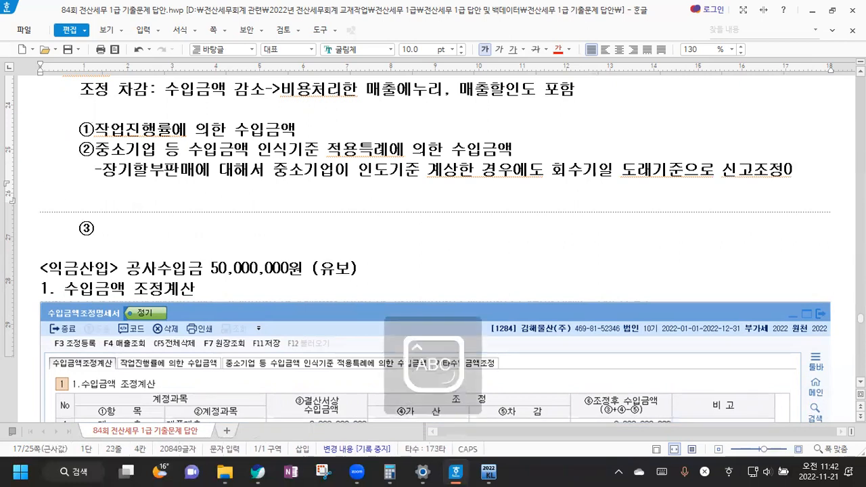
{"action": "type", "text": "->"}
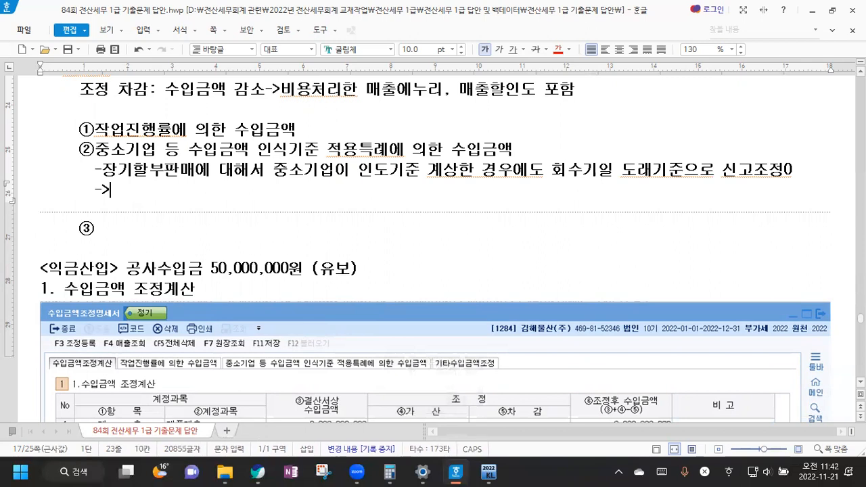
{"action": "key", "text": "BackSpace"}
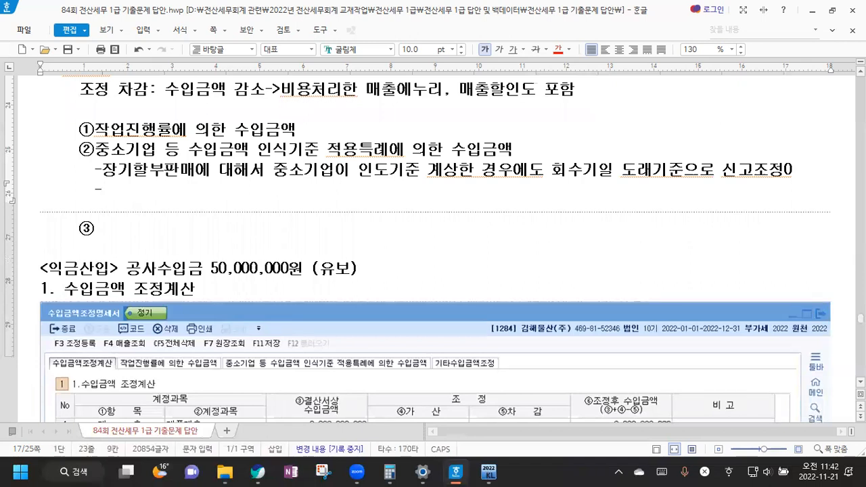
{"action": "key", "text": "Hangul"}
{"action": "type", "text": "EKSR"}
{"action": "key", "text": "BackSpace"}
{"action": "key", "text": "BackSpace"}
{"action": "key", "text": "BackSpace"}
{"action": "key", "text": "BackSpace"}
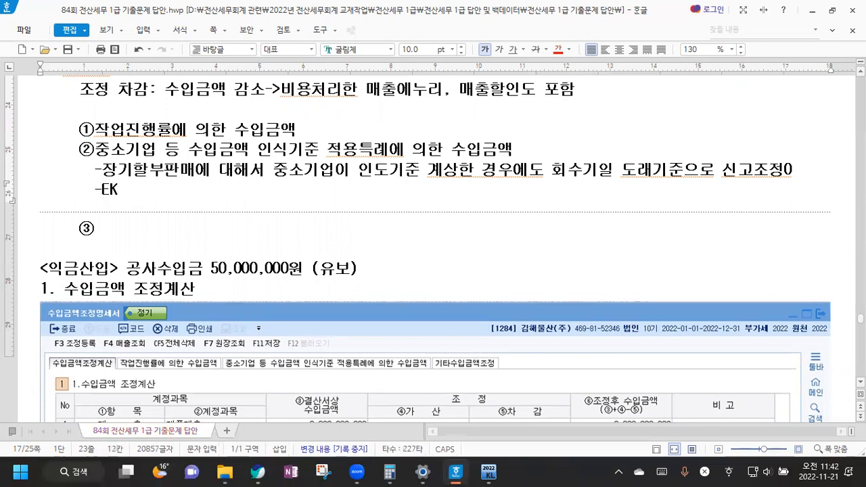
{"action": "type", "text": "E"}
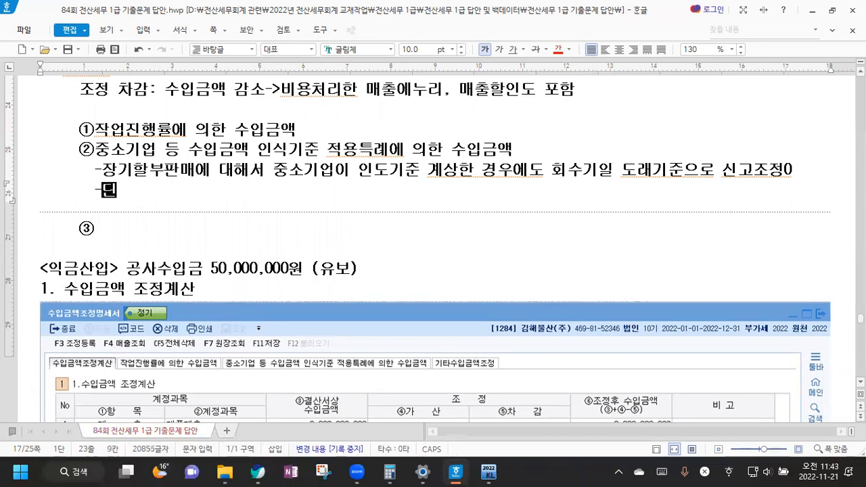
{"action": "type", "text": "ksrlrjstjfrhdtk"}
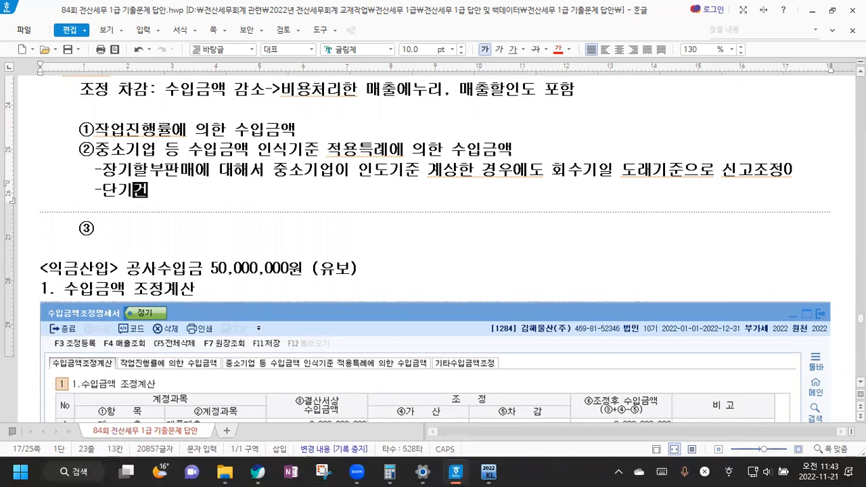
{"action": "type", "text": "dp eogotj wndth"}
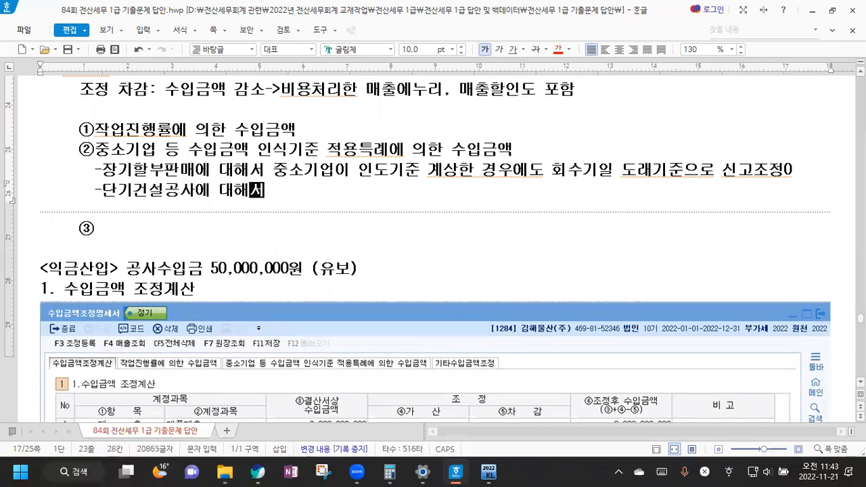
{"action": "type", "text": "rldjq"}
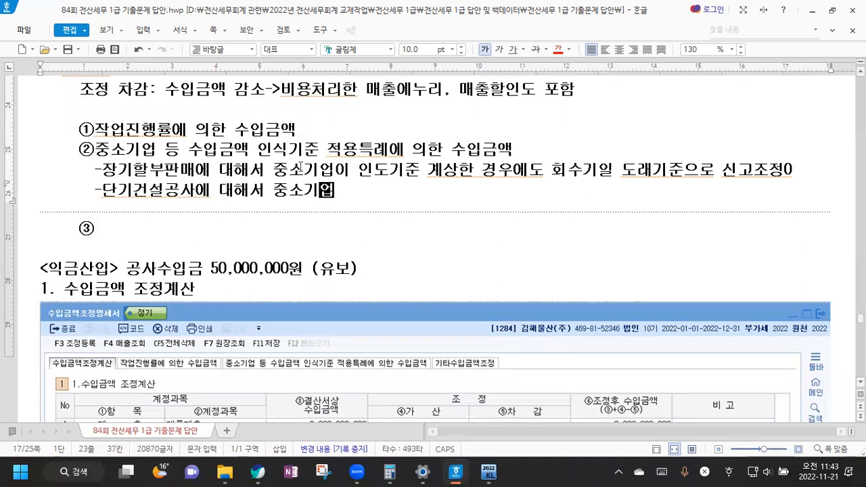
{"action": "type", "text": "dl "}
Complete the 단기건설공사 note with "진행기준 계상한 경우에도 인도기준(완성기준)으로 신고조정O".
{"action": "type", "text": "wlsgodrlwns r"}
{"action": "type", "text": "Ptkdgks ruddndpeh"}
{"action": "type", "text": " dlsehrlwns("}
{"action": "type", "text": "dhkstjdrl"}
{"action": "type", "text": "wns)"}
{"action": "type", "text": "신고조정"}
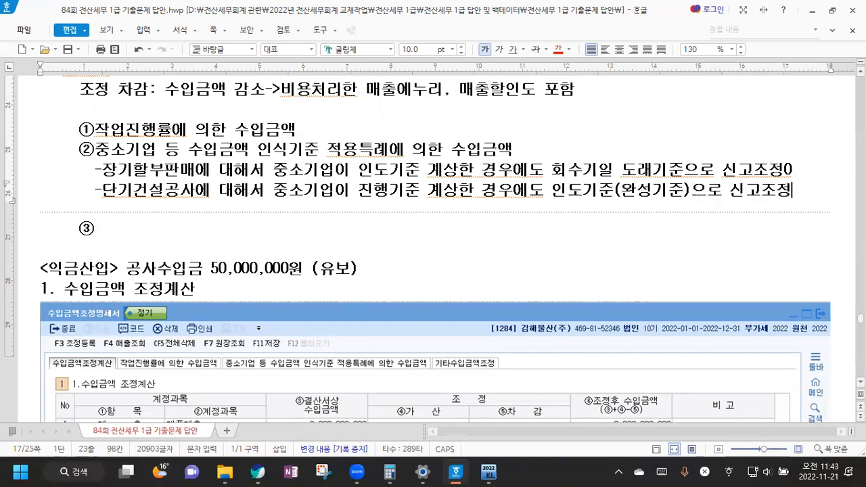
{"action": "type", "text": "0"}
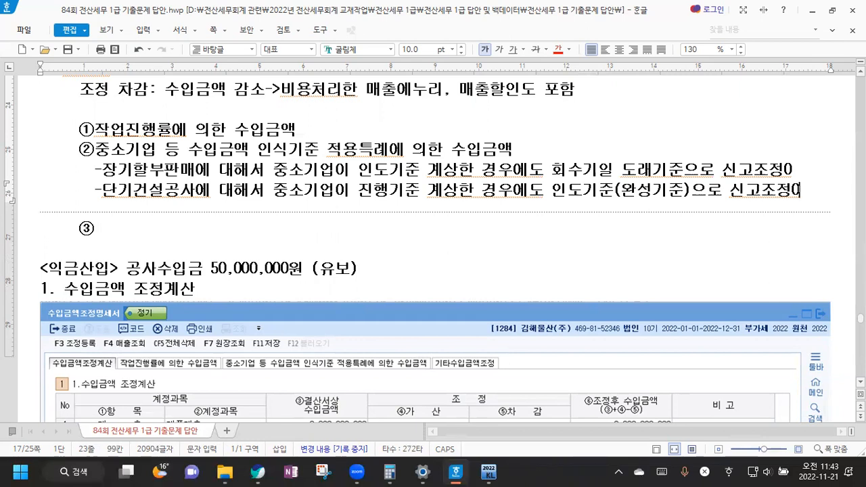
Write the label "기타수입금액 조정:" after ③.
{"action": "key", "text": "Hangul"}
{"action": "left_click", "coordinate": [108, 229]}
{"action": "type", "text": "RLX"}
{"action": "key", "text": "BackSpace"}
{"action": "key", "text": "BackSpace"}
{"action": "key", "text": "BackSpace"}
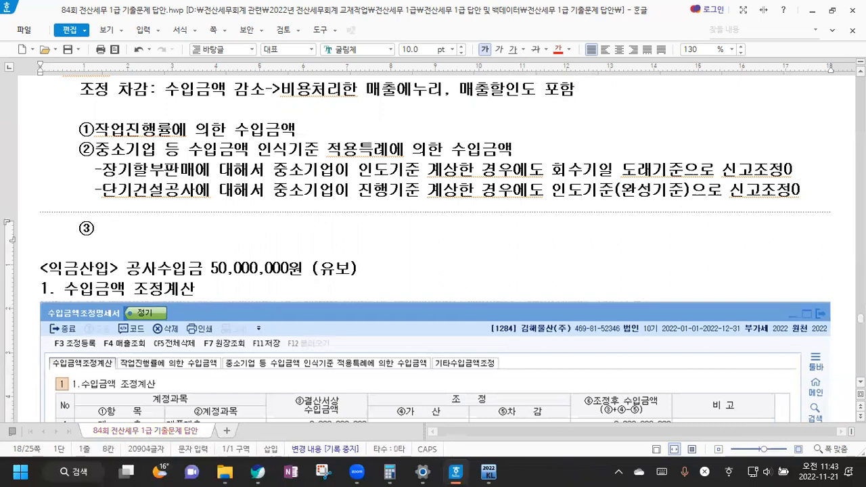
{"action": "type", "text": "기타수입"}
{"action": "type", "text": "금액 좆"}
{"action": "type", "text": "정:"}
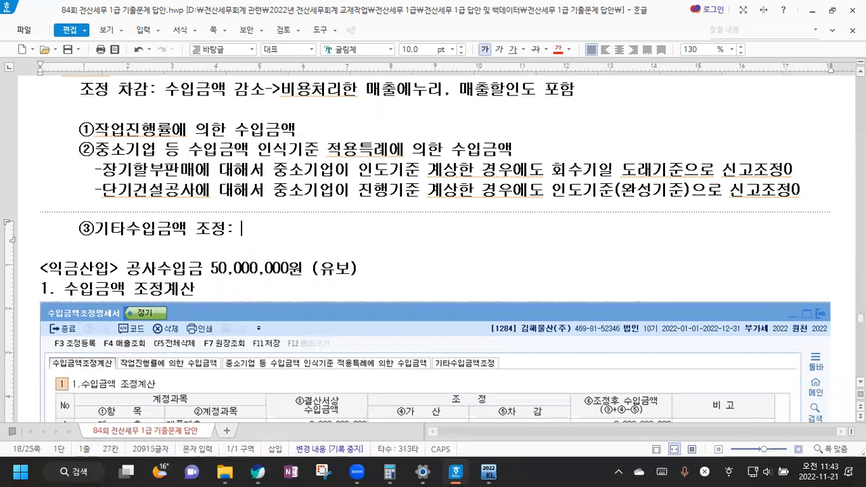
Complete the ③기타수입금액 조정 note with "그 외 수입금액누락액과 매출원가 누락액을 입력".
{"action": "type", "text": " 그 외 ㅅ"}
{"action": "type", "text": "수입금액"}
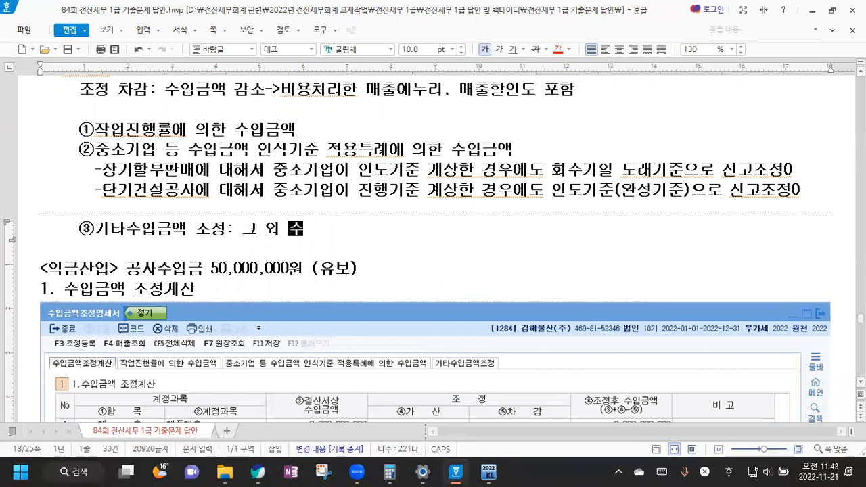
{"action": "key", "text": "BackSpace"}
{"action": "key", "text": "BackSpace"}
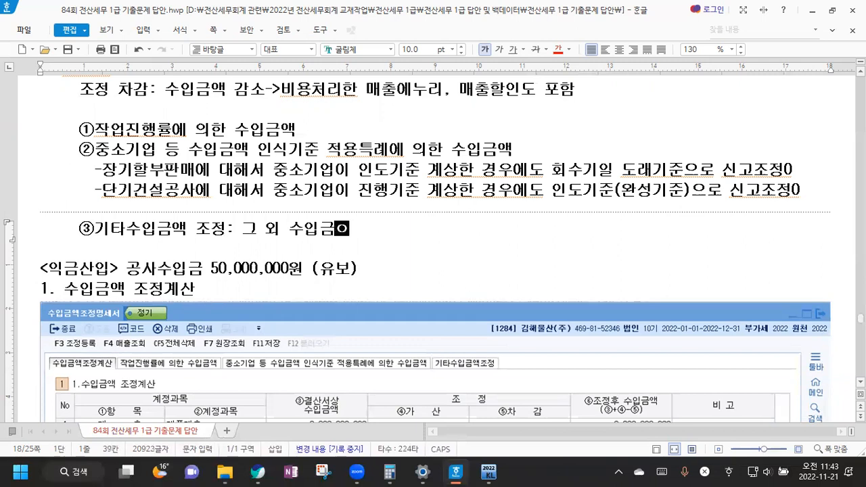
{"action": "type", "text": "액누락"}
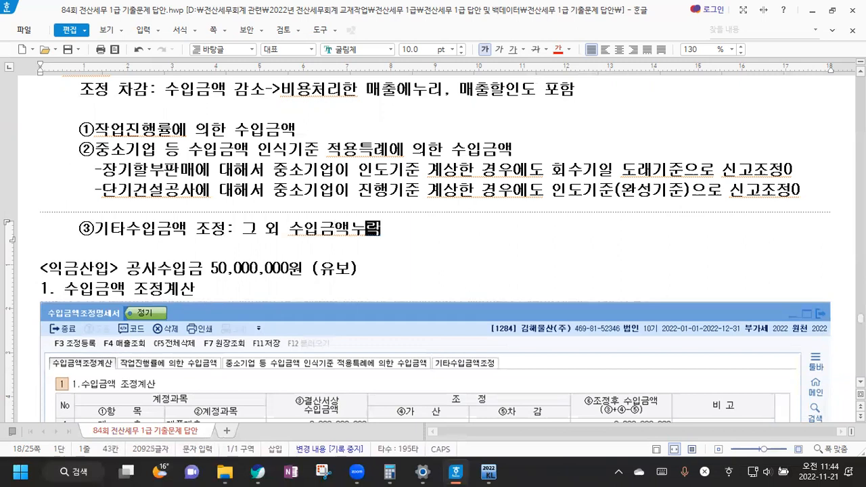
{"action": "type", "text": "액과 매출"}
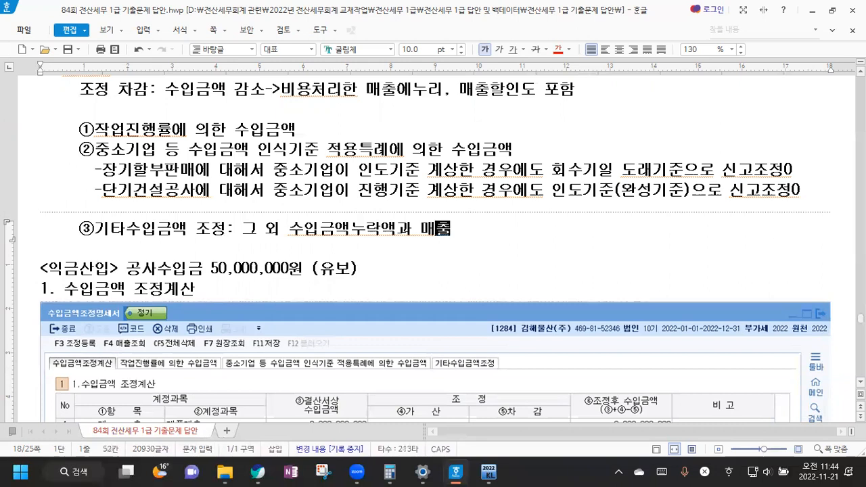
{"action": "type", "text": "원ㄱ가 누락액ㅇ"}
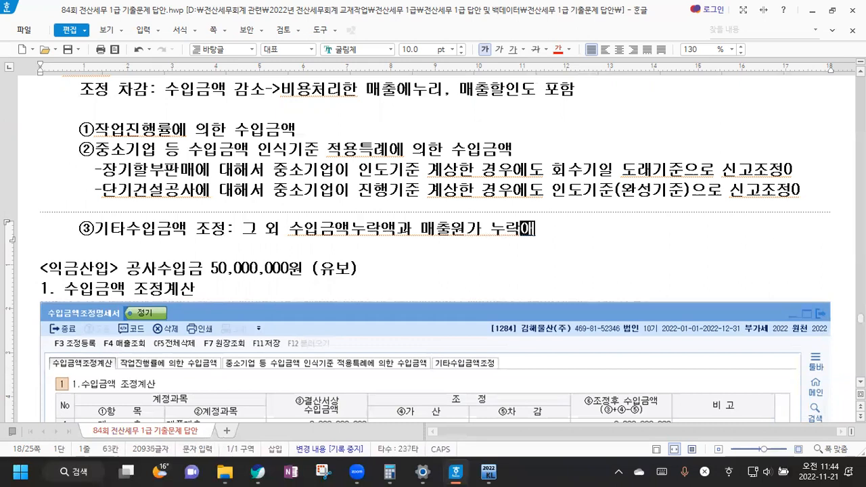
{"action": "type", "text": "을 입력"}
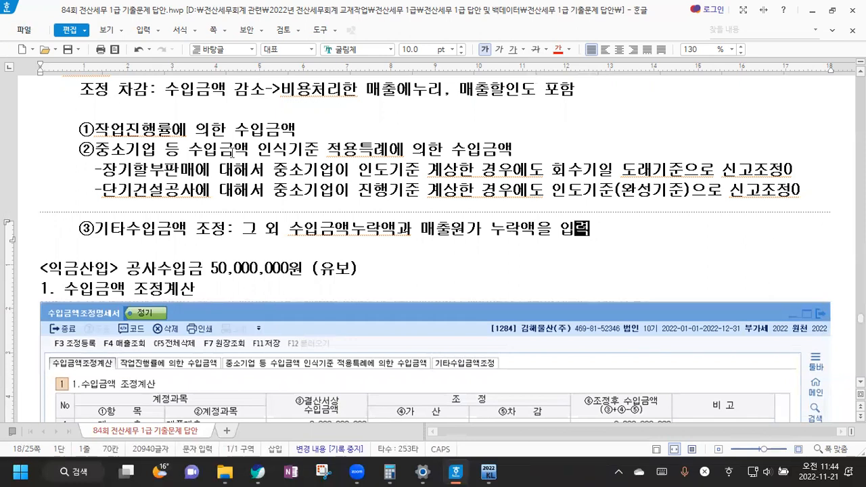
Review the notes under [답] from 수입금액 조정명세서 through ③ and save the document.
{"action": "scroll", "coordinate": [432, 257], "scroll_direction": "up", "scroll_amount": 2}
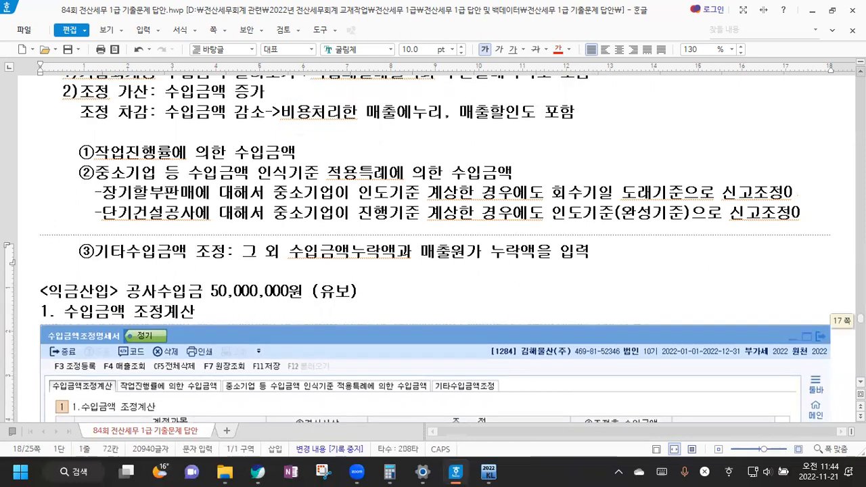
{"action": "scroll", "coordinate": [433, 257], "scroll_direction": "up", "scroll_amount": 1}
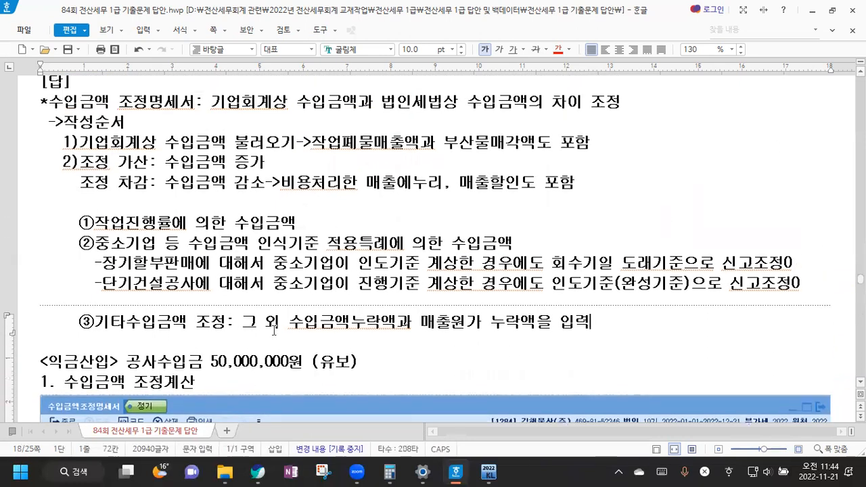
{"action": "left_click_drag", "start_coordinate": [41, 101], "coordinate": [357, 183]}
{"action": "left_click_drag", "start_coordinate": [468, 229], "coordinate": [591, 323]}
{"action": "left_click", "coordinate": [591, 324]}
{"action": "left_click", "coordinate": [69, 49]}
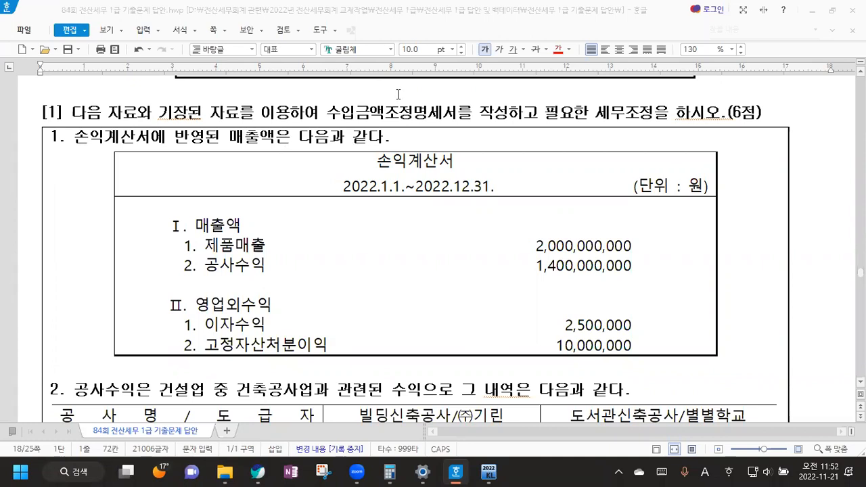
Append "->기업회계상" to the 손익계산서 title in the table of item 1.
{"action": "scroll", "coordinate": [288, 101], "scroll_direction": "down", "scroll_amount": 2}
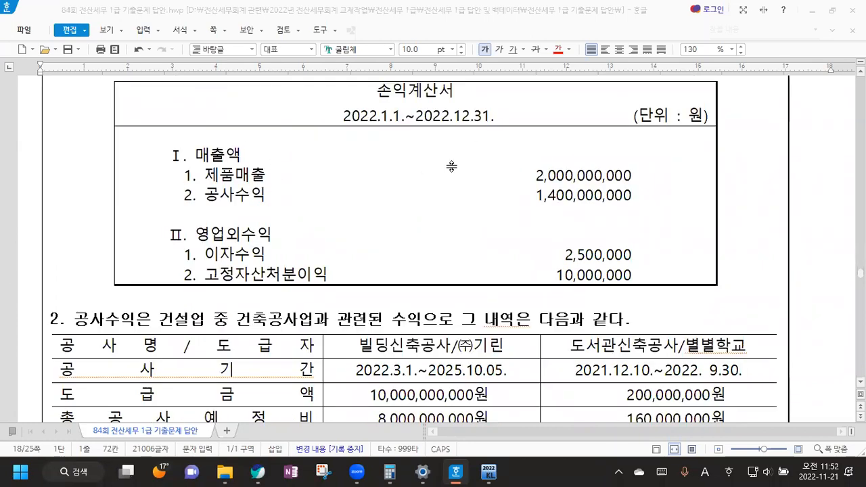
{"action": "left_click_drag", "start_coordinate": [373, 92], "coordinate": [504, 111]}
{"action": "left_click", "coordinate": [503, 111]}
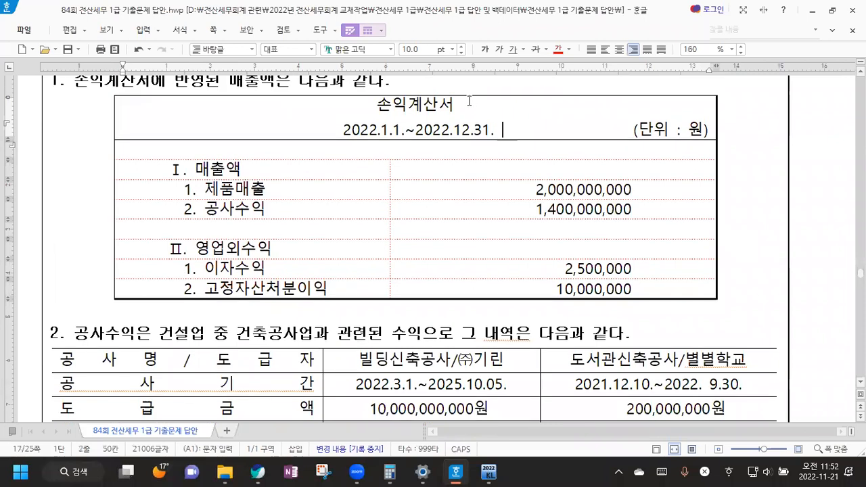
{"action": "left_click", "coordinate": [464, 114]}
{"action": "type", "text": "->기어"}
{"action": "type", "text": "업회계상"}
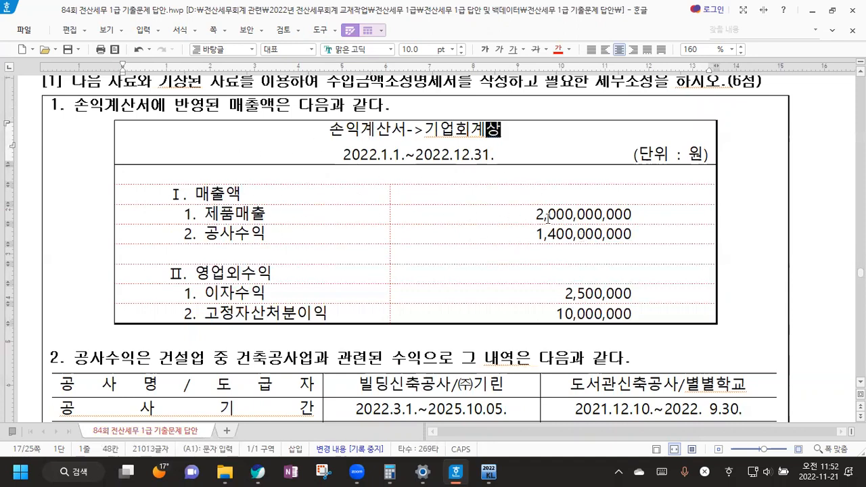
Examine the 매출액 and 영업외수익 rows of the 손익계산서 and the 공사수익 details table in item 2.
{"action": "left_click_drag", "start_coordinate": [144, 193], "coordinate": [554, 317]}
{"action": "left_click_drag", "start_coordinate": [175, 273], "coordinate": [549, 313]}
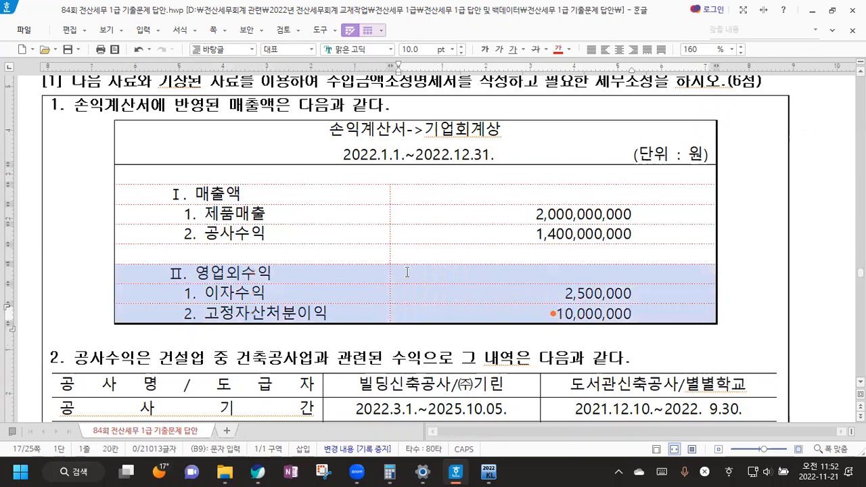
{"action": "left_click", "coordinate": [755, 299]}
{"action": "scroll", "coordinate": [338, 271], "scroll_direction": "down", "scroll_amount": 5}
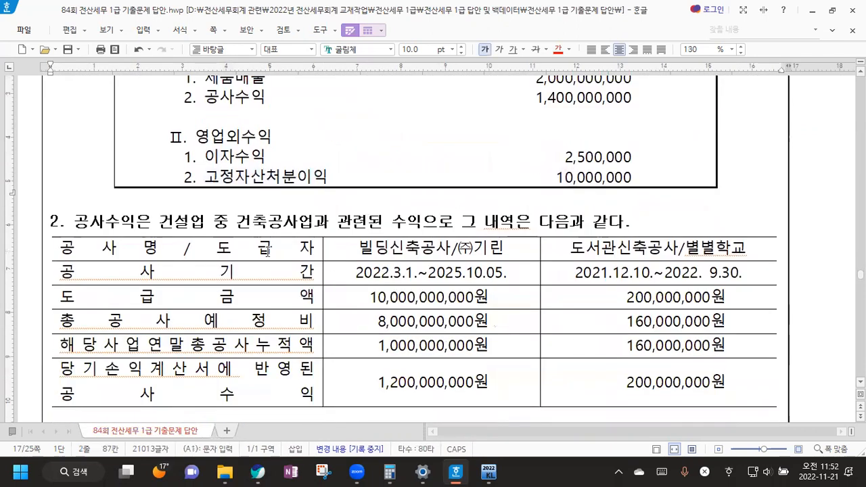
{"action": "left_click_drag", "start_coordinate": [71, 152], "coordinate": [178, 153]}
{"action": "left_click", "coordinate": [268, 150]}
{"action": "left_click_drag", "start_coordinate": [268, 150], "coordinate": [392, 147]}
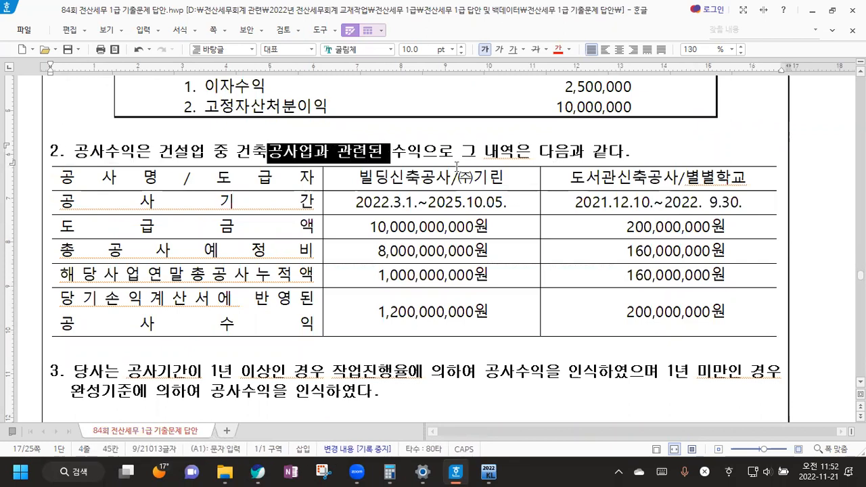
{"action": "left_click_drag", "start_coordinate": [237, 180], "coordinate": [612, 324]}
{"action": "scroll", "coordinate": [345, 281], "scroll_direction": "down", "scroll_amount": 2}
{"action": "scroll", "coordinate": [286, 308], "scroll_direction": "down", "scroll_amount": 2}
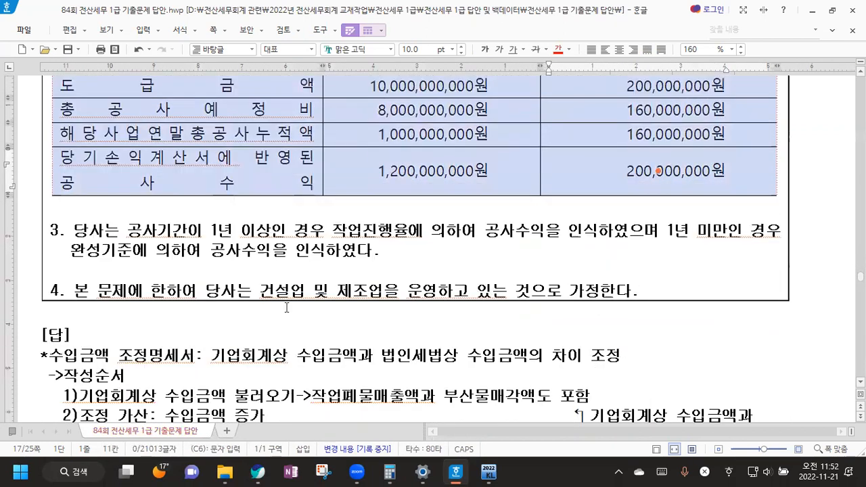
Insert a note line "->단기건설공사" beneath item 3 on the 공사수익 recognition criteria.
{"action": "left_click", "coordinate": [271, 267]}
{"action": "scroll", "coordinate": [150, 226], "scroll_direction": "down", "scroll_amount": 2}
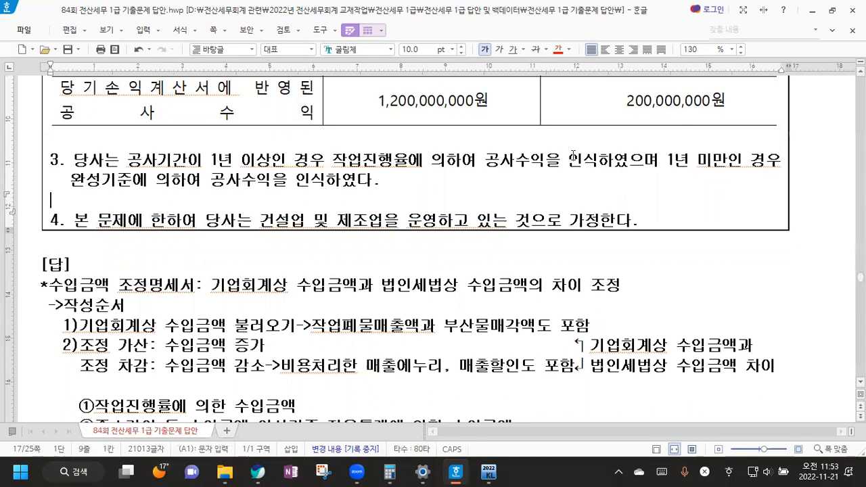
{"action": "key", "text": "Hangul"}
{"action": "left_click", "coordinate": [392, 182]}
{"action": "key", "text": "Return"}
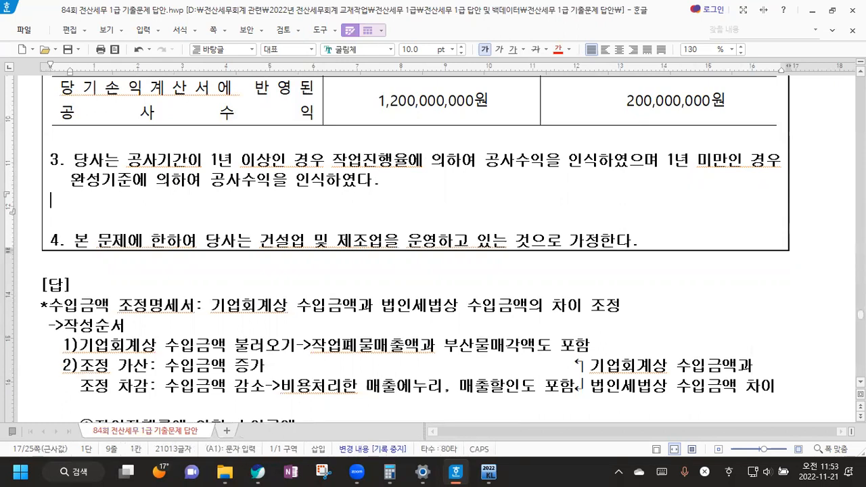
{"action": "type", "text": "->"}
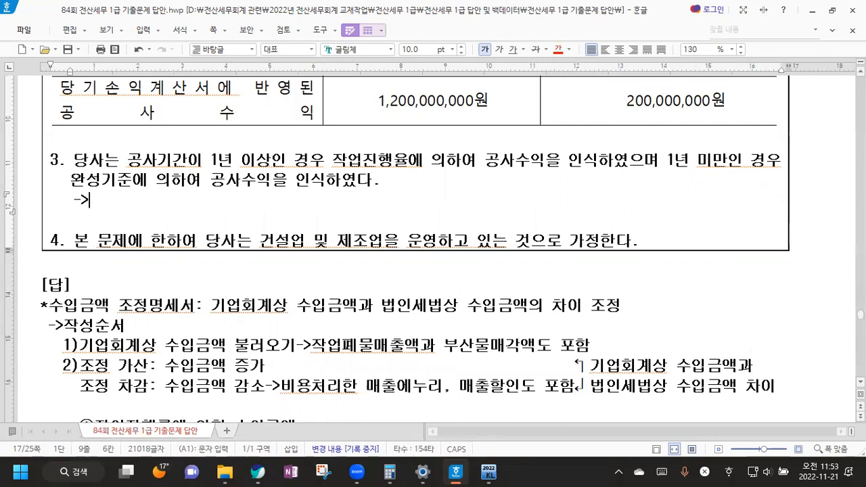
{"action": "key", "text": "Hangul"}
{"action": "type", "text": "단기선"}
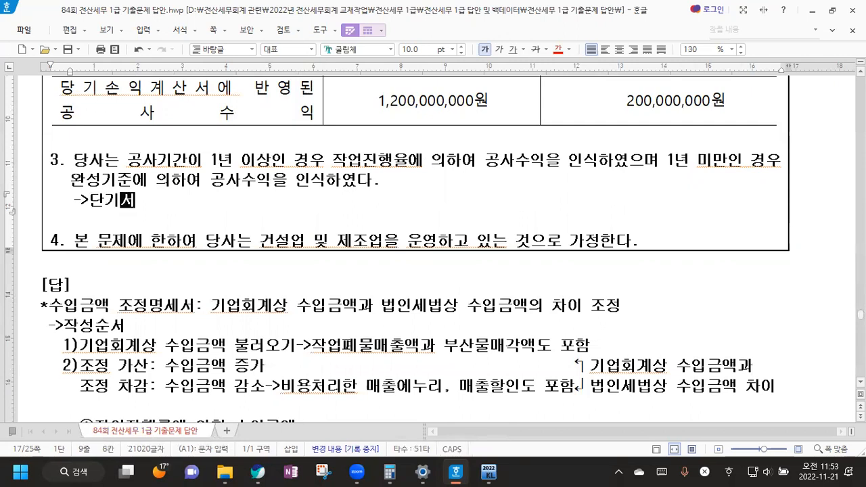
{"action": "key", "text": "BackSpace"}
{"action": "type", "text": "건설공사"}
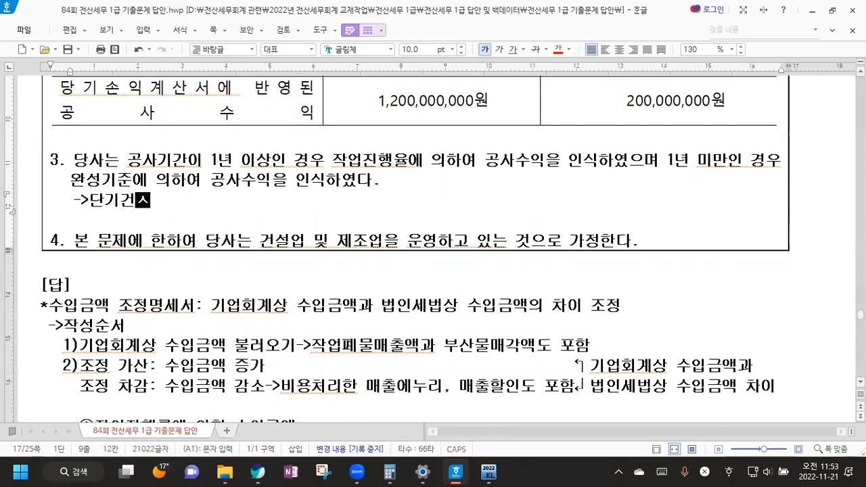
Add "1)기업회계 -원칙: 진행기준" and "-예외: 중소기업은 완성기준을 허용" on two lines beneath the 단기건설공사 note.
{"action": "key", "text": "Return"}
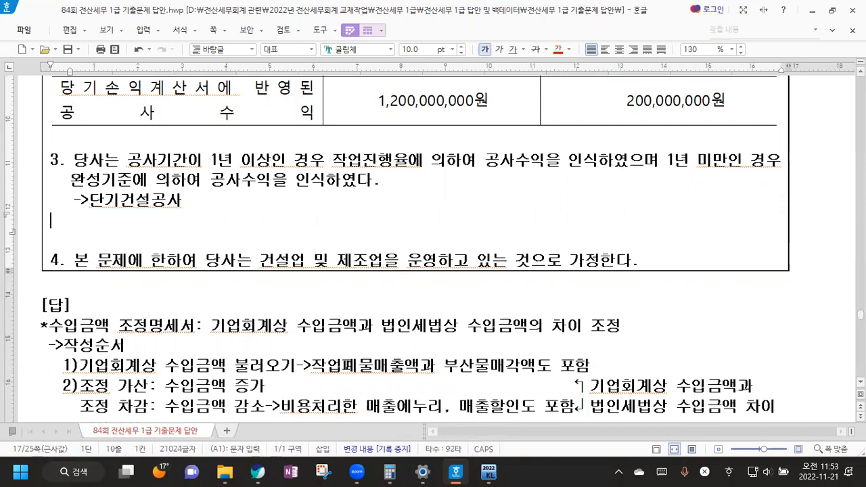
{"action": "type", "text": "1)"}
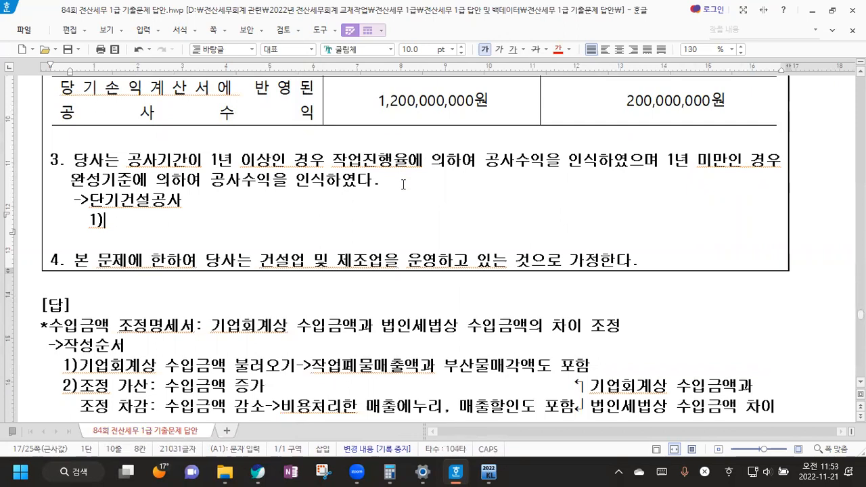
{"action": "scroll", "coordinate": [403, 184], "scroll_direction": "down", "scroll_amount": 1}
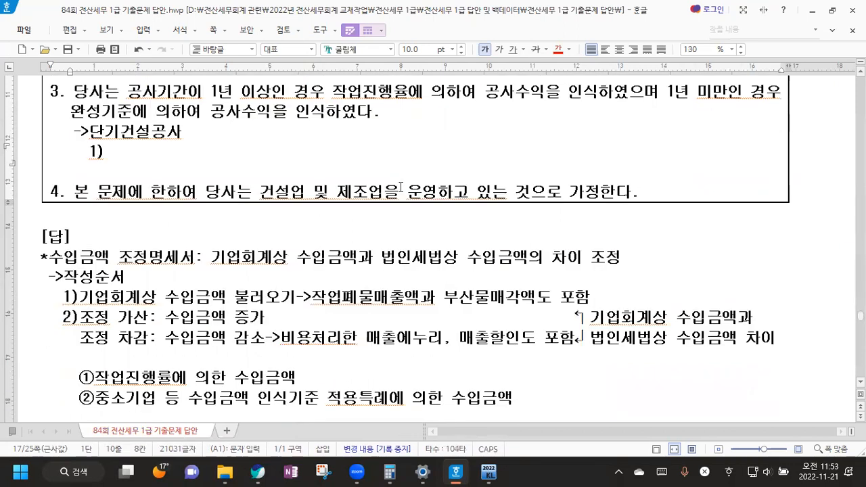
{"action": "type", "text": "기업회계"}
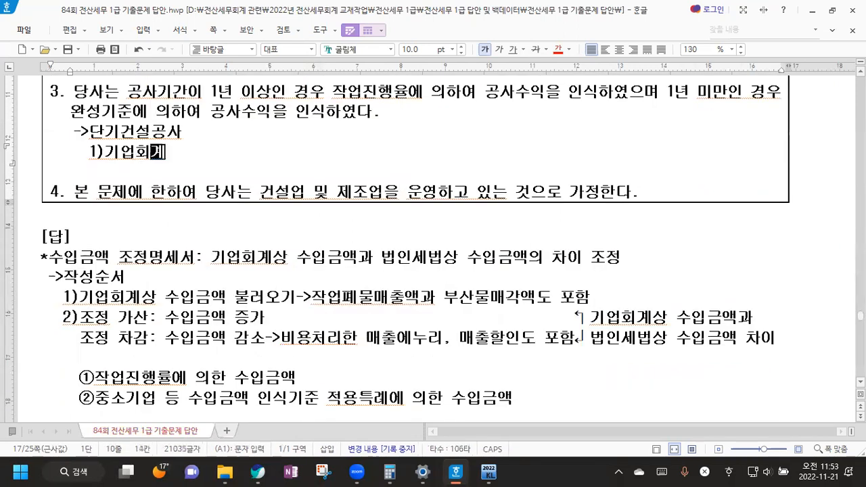
{"action": "type", "text": " -원칙"}
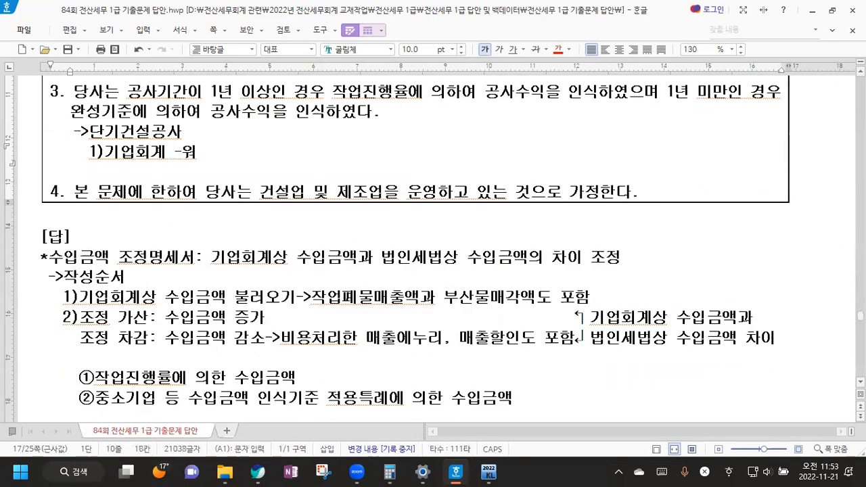
{"action": "type", "text": ": 진행기준"}
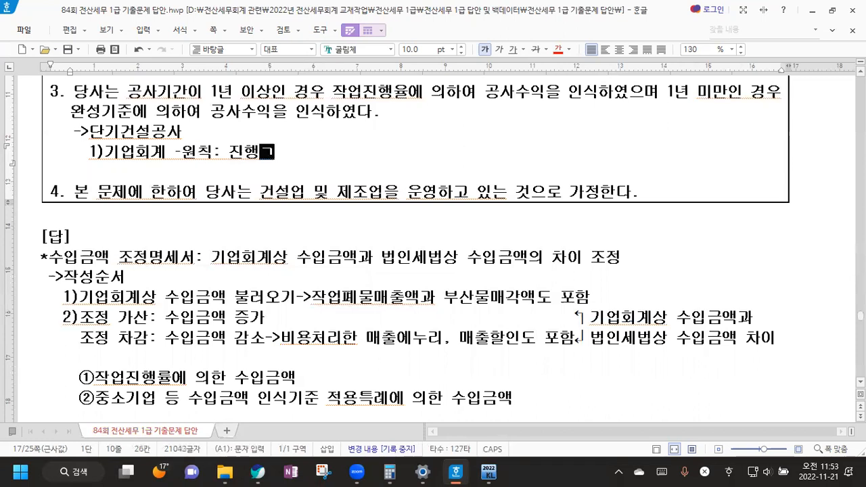
{"action": "key", "text": "Return"}
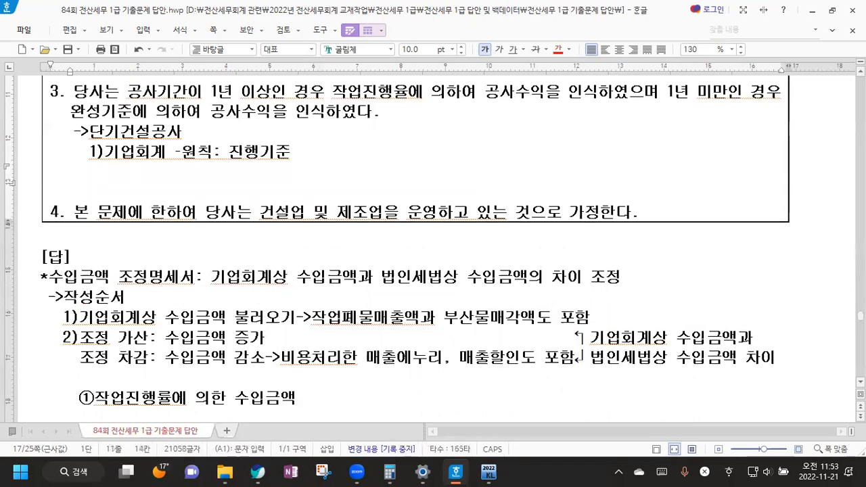
{"action": "type", "text": "-예외: 중소기업은 완서성기준을 허용"}
Add the line "2)법인세법 -원칙: 진행기준" beneath the 기업회계 exception line.
{"action": "key", "text": "Return"}
{"action": "type", "text": "2"}
{"action": "type", "text": ")"}
{"action": "type", "text": "법인세법 -"}
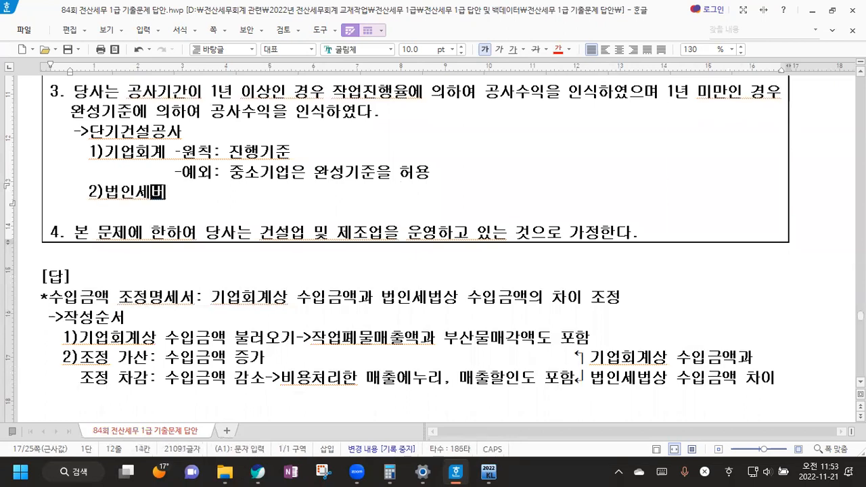
{"action": "type", "text": "원칙: "}
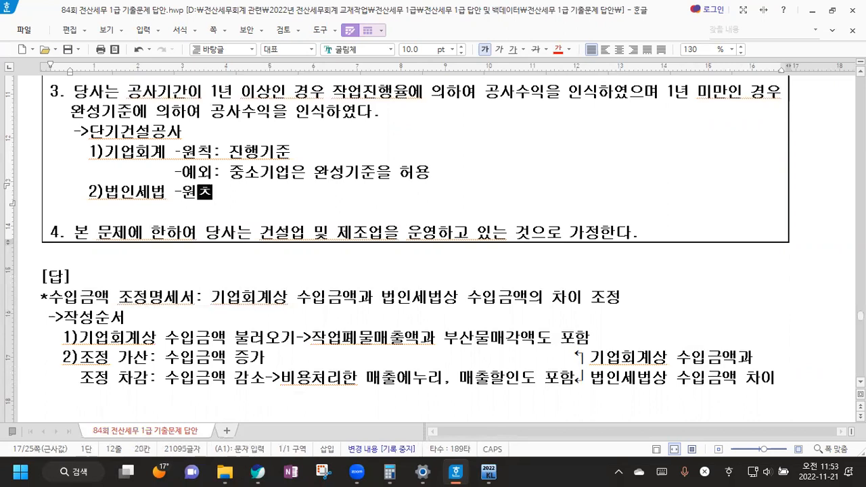
{"action": "type", "text": "진행기준"}
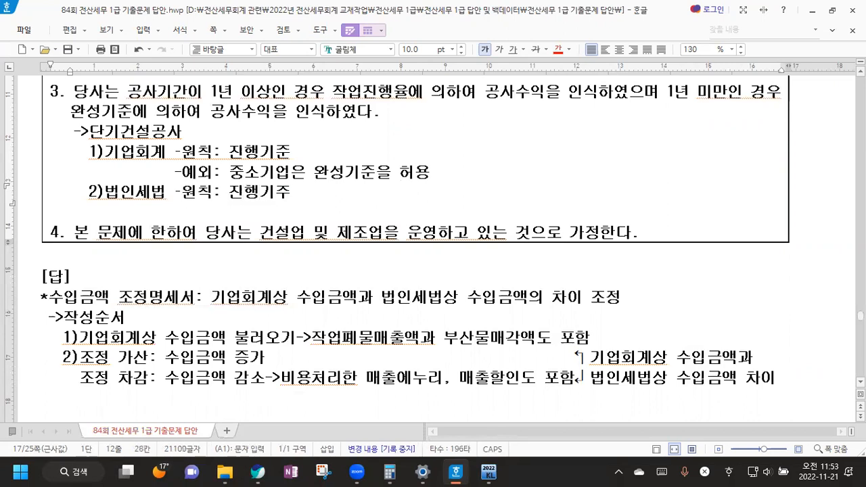
Add the line "-예외: 기업회계기준상 완성기준으로 회계처리한 경우 허용" beneath the 법인세법 원칙 line and start a new line.
{"action": "key", "text": "Return"}
{"action": "type", "text": "-"}
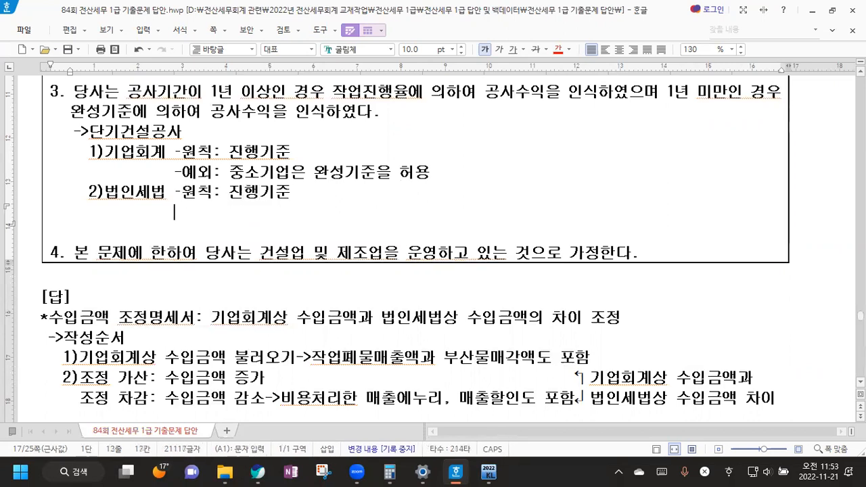
{"action": "type", "text": "예외: "}
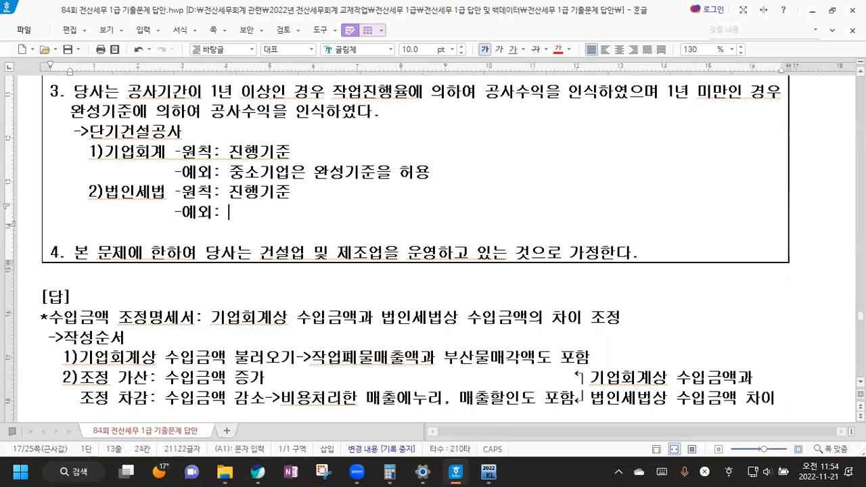
{"action": "type", "text": "기업회"}
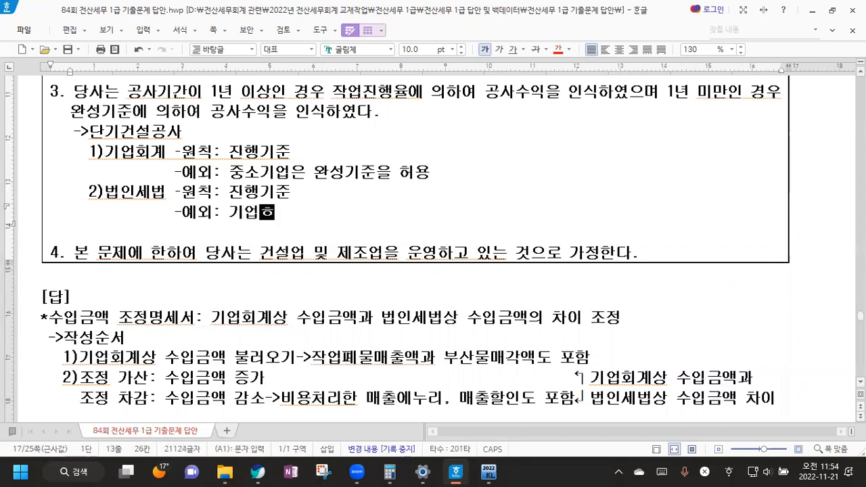
{"action": "type", "text": "계기준상 "}
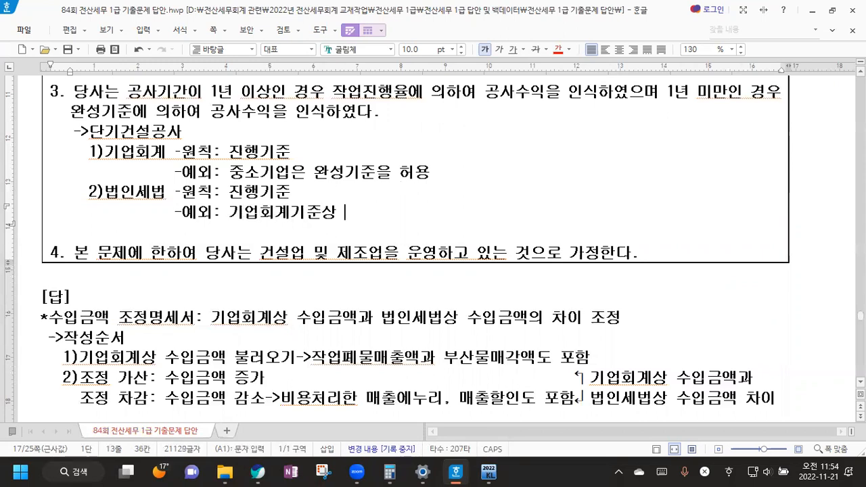
{"action": "type", "text": "왼성기준으로 "}
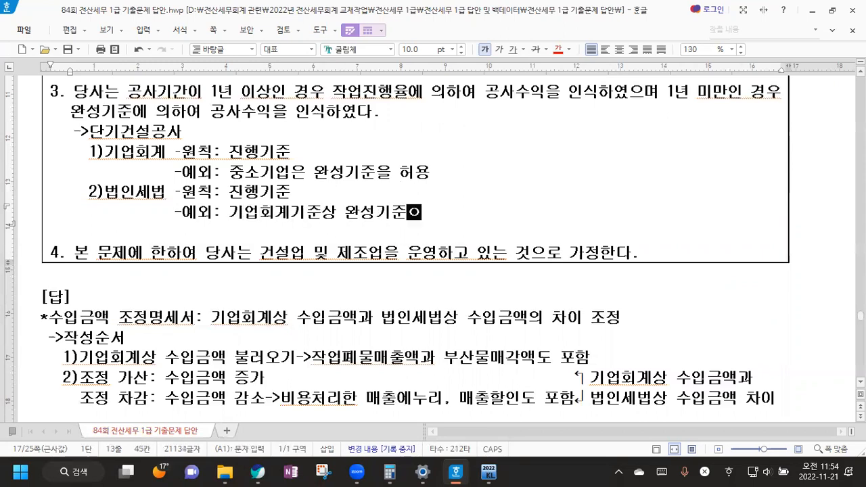
{"action": "type", "text": "회계처리"}
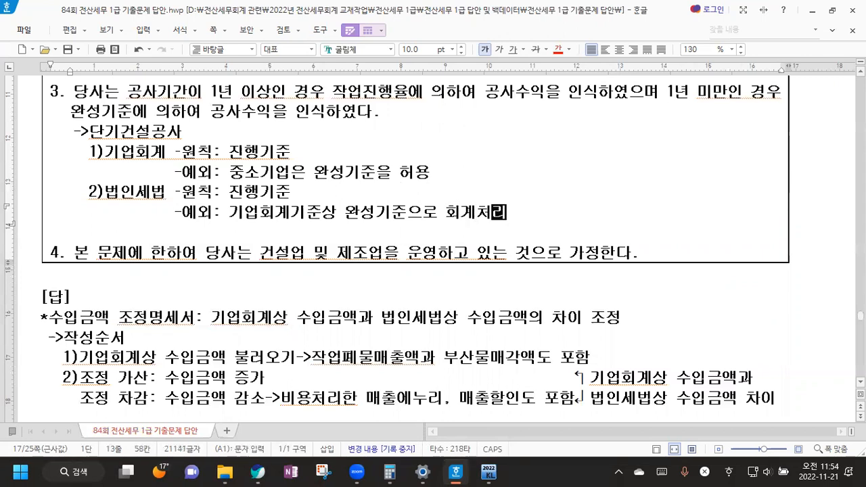
{"action": "type", "text": "한 경우 허용"}
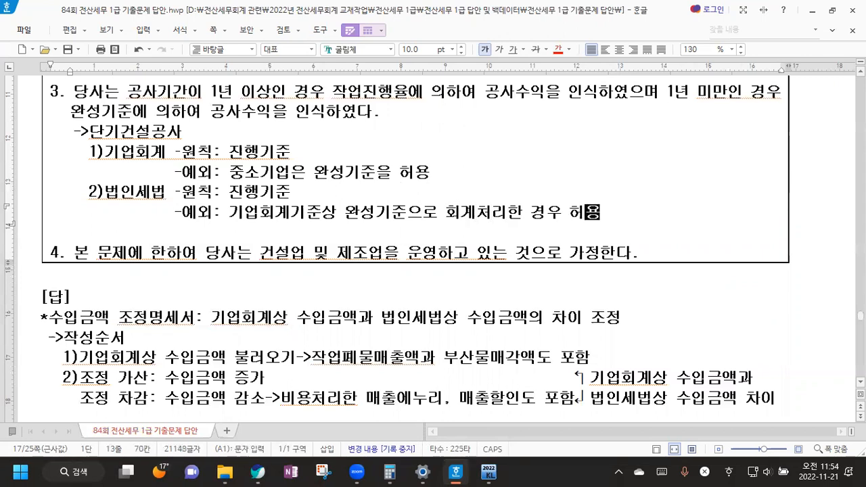
{"action": "key", "text": "Return"}
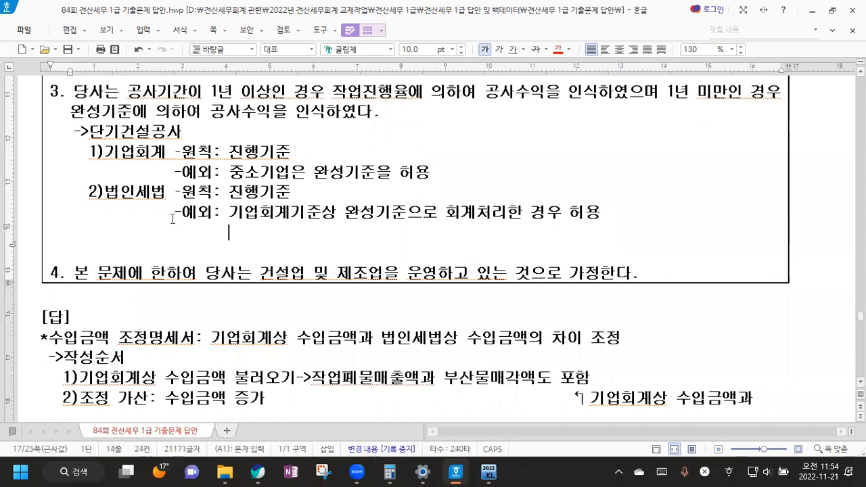
Examine the 원칙 and 예외 entries of the 기업회계 and 법인세법 notes under 단기건설공사.
{"action": "left_click_drag", "start_coordinate": [88, 152], "coordinate": [610, 217]}
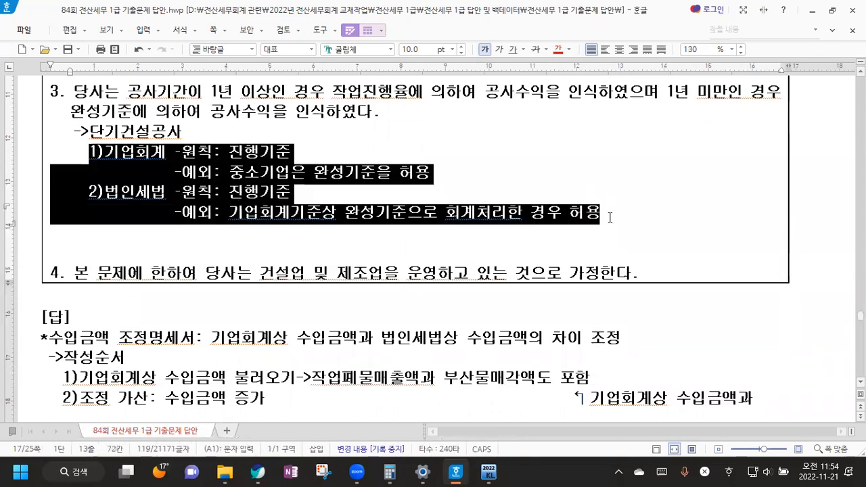
{"action": "left_click", "coordinate": [609, 217]}
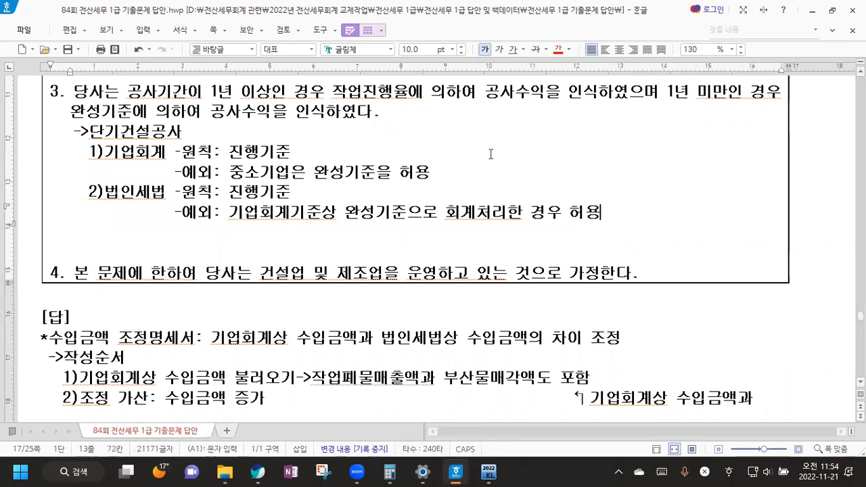
{"action": "left_click_drag", "start_coordinate": [182, 151], "coordinate": [274, 153]}
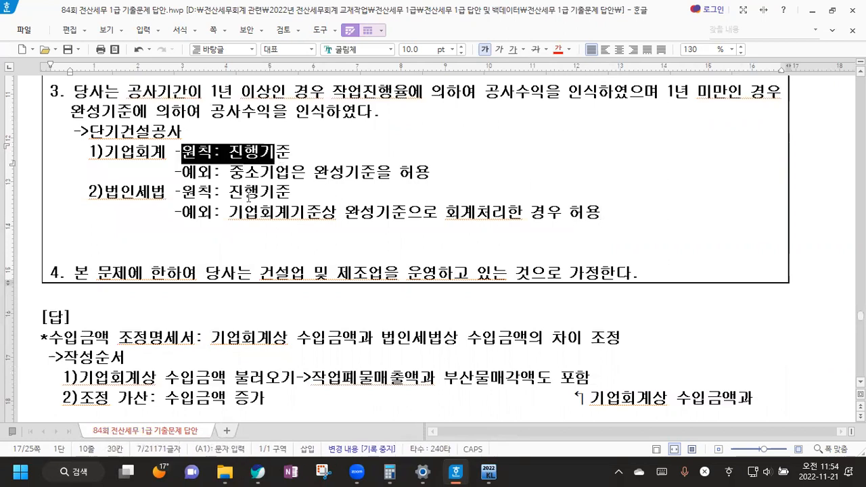
{"action": "left_click_drag", "start_coordinate": [179, 202], "coordinate": [248, 202]}
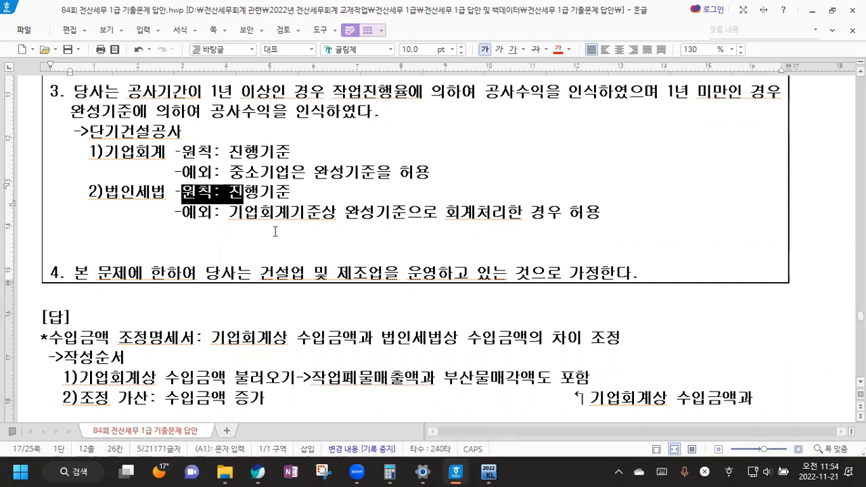
{"action": "left_click", "coordinate": [264, 171]}
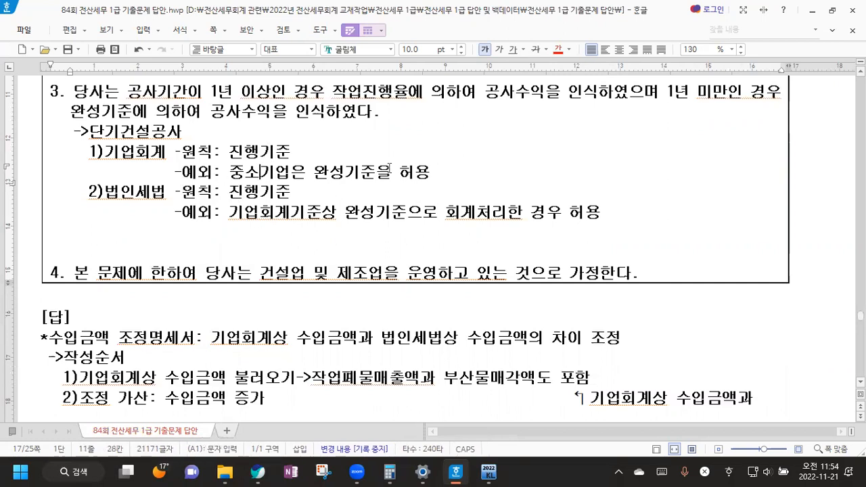
{"action": "left_click_drag", "start_coordinate": [243, 214], "coordinate": [507, 215]}
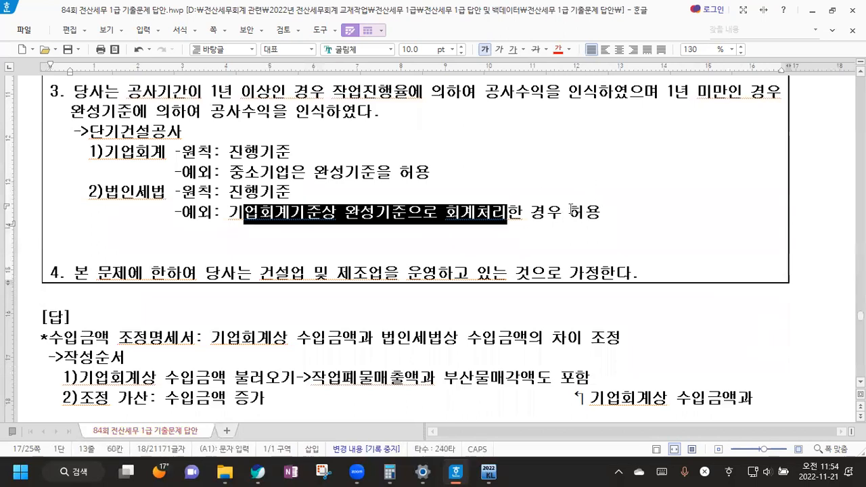
{"action": "left_click", "coordinate": [270, 178]}
{"action": "left_click_drag", "start_coordinate": [92, 159], "coordinate": [490, 226]}
Begin a proviso beneath the 법인세법 exception line reading "단, 중소기업인 진행기준으로 계상한 경우에도".
{"action": "left_click", "coordinate": [213, 233]}
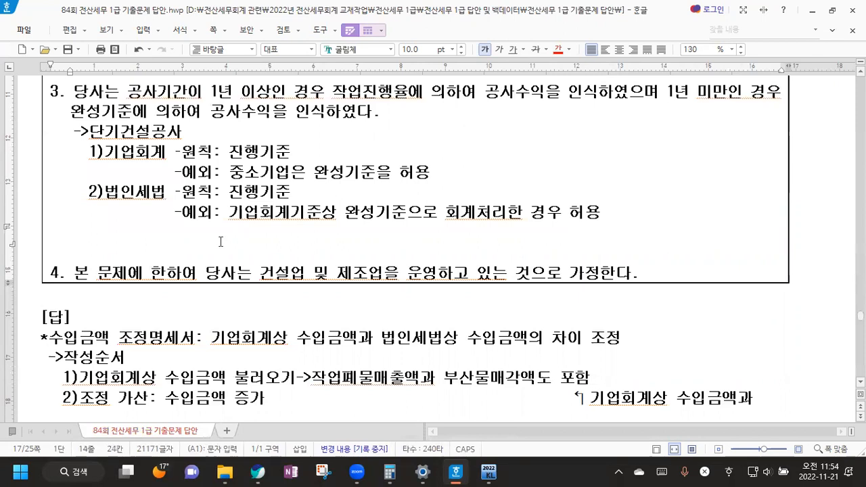
{"action": "type", "text": "단, "}
{"action": "type", "text": "중소기업인 "}
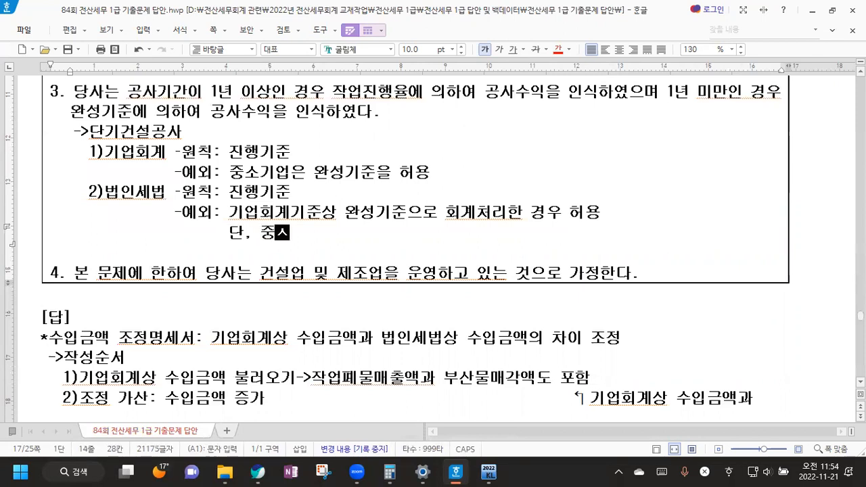
{"action": "type", "text": "진행기준으로"}
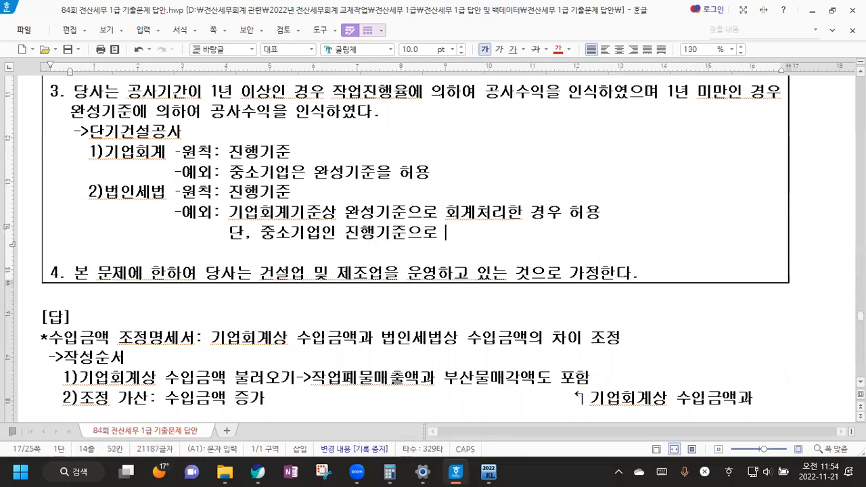
{"action": "type", "text": " 계상한 경"}
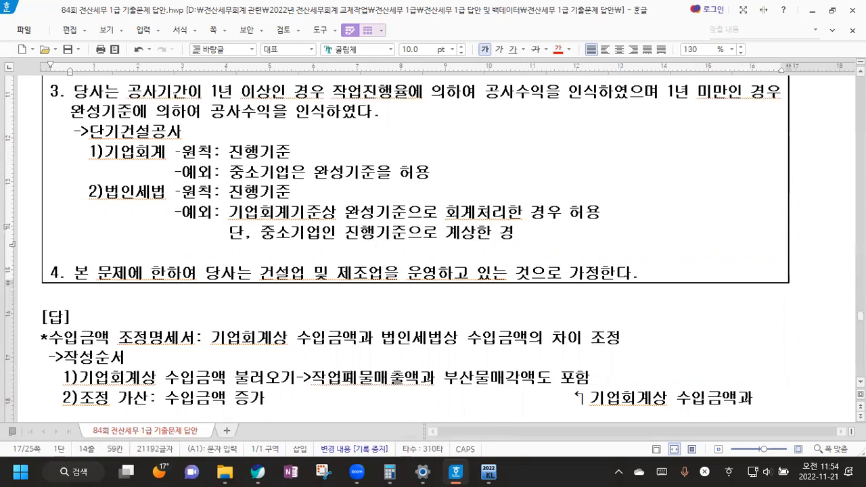
{"action": "type", "text": "우에도 신고조저"}
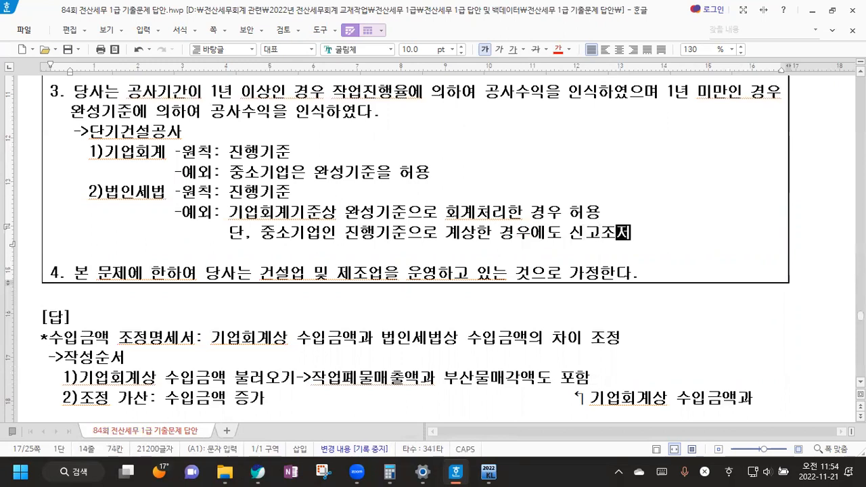
{"action": "key", "text": "BackSpace"}
{"action": "key", "text": "BackSpace"}
{"action": "key", "text": "BackSpace"}
{"action": "key", "text": "BackSpace"}
{"action": "key", "text": "BackSpace"}
Complete the proviso line under the 법인세법 exception with "완성기준으로 신고조정O".
{"action": "type", "text": "ㅈ"}
{"action": "key", "text": "BackSpace"}
{"action": "type", "text": "완성기준으로"}
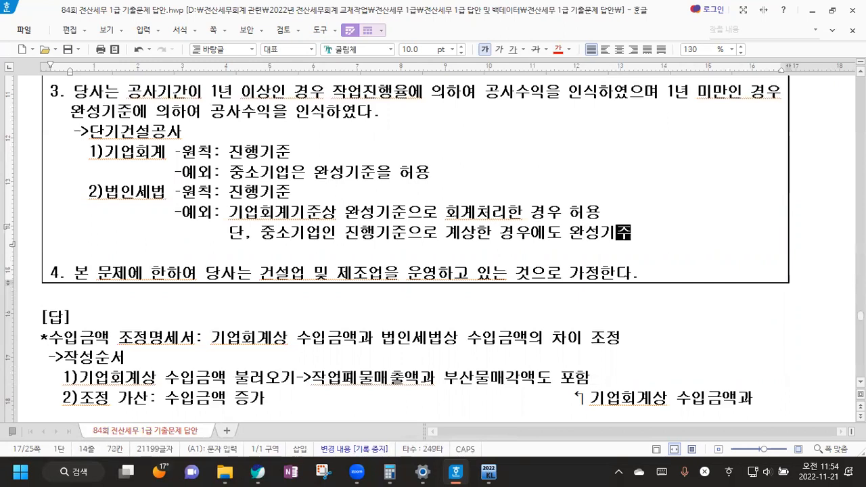
{"action": "type", "text": " 신고조정"}
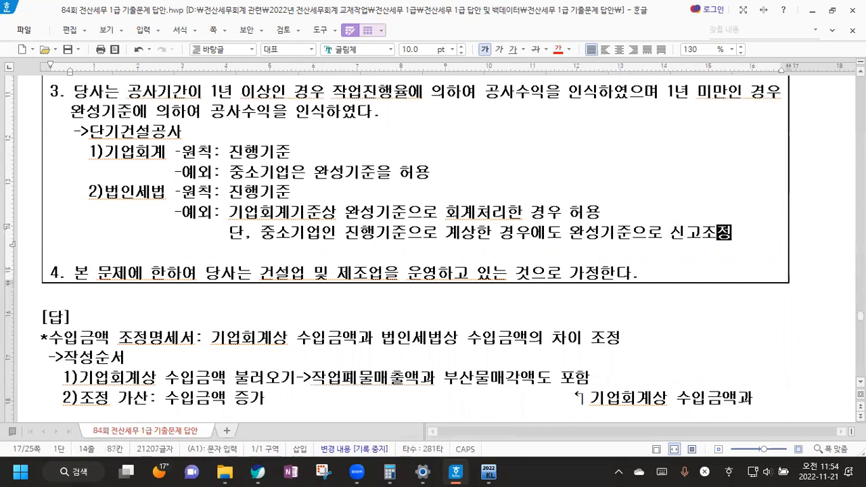
{"action": "type", "text": "ㅇ"}
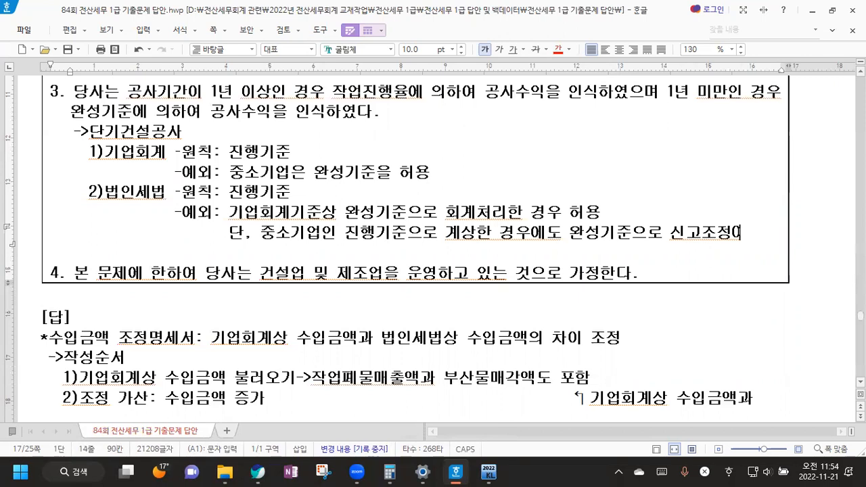
{"action": "key", "text": "Hangul"}
Review the 단기건설공사 notes and correct 중소기업인 to 중소기업이 in the proviso line.
{"action": "scroll", "coordinate": [273, 248], "scroll_direction": "down", "scroll_amount": 1}
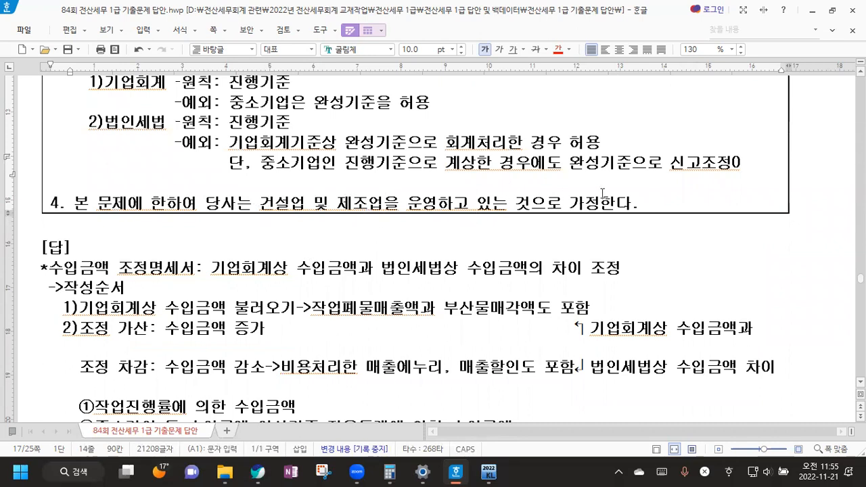
{"action": "scroll", "coordinate": [602, 193], "scroll_direction": "up", "scroll_amount": 1}
{"action": "left_click_drag", "start_coordinate": [68, 132], "coordinate": [775, 240]}
{"action": "left_click", "coordinate": [754, 237]}
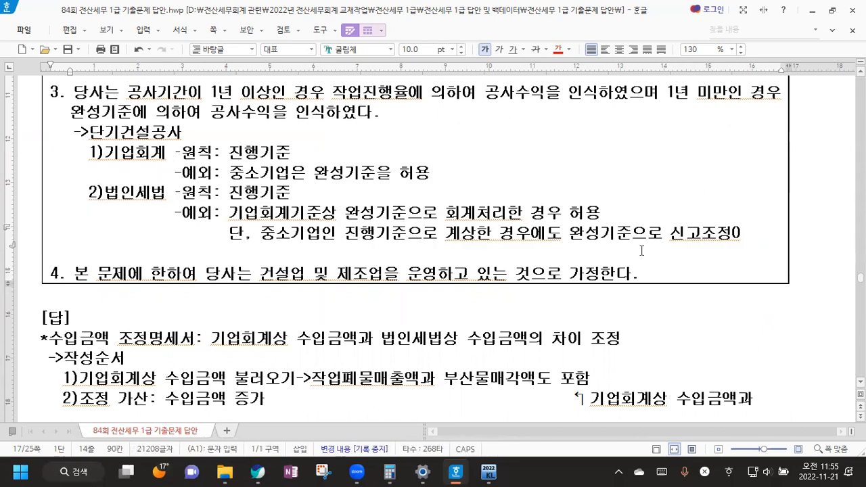
{"action": "key", "text": "ctrl+2"}
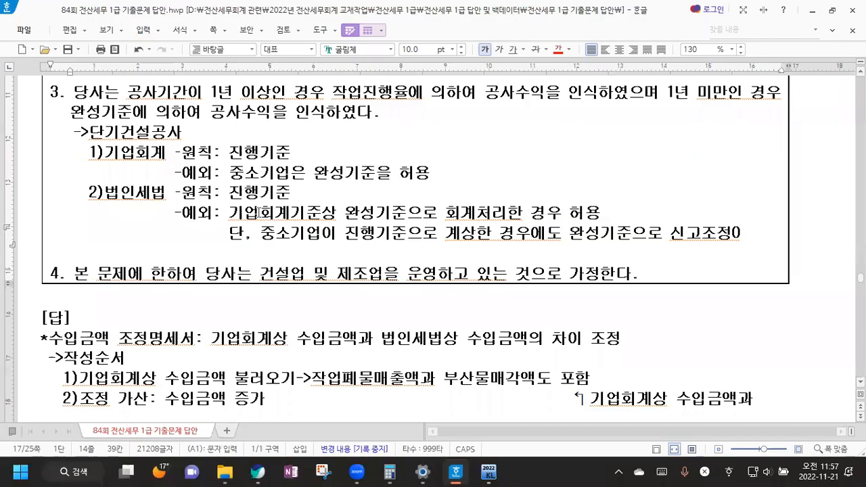
Switch to KcLep and open the 수입금액조정명세서 form for corporate tax adjustment.
{"action": "key", "text": "ctrl+2"}
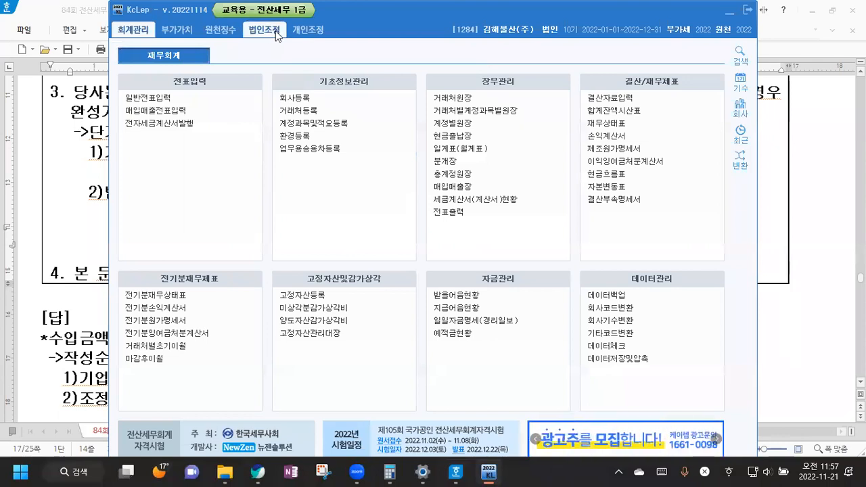
{"action": "left_click", "coordinate": [276, 30]}
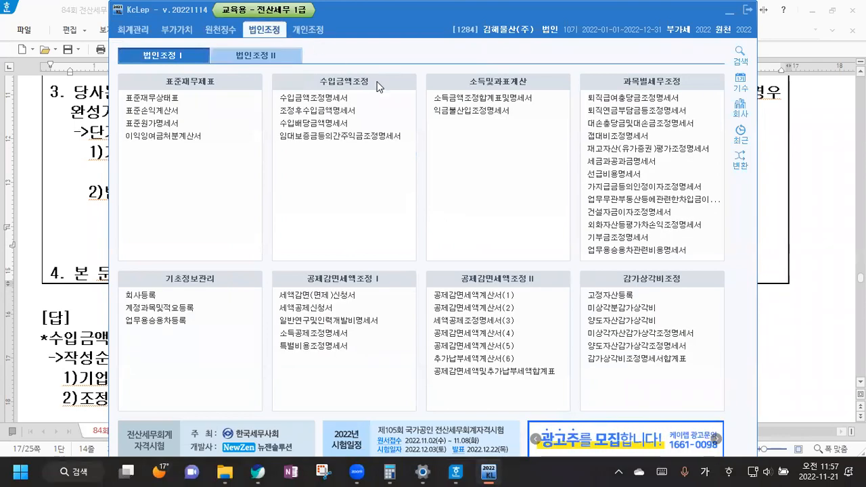
{"action": "left_click", "coordinate": [323, 102]}
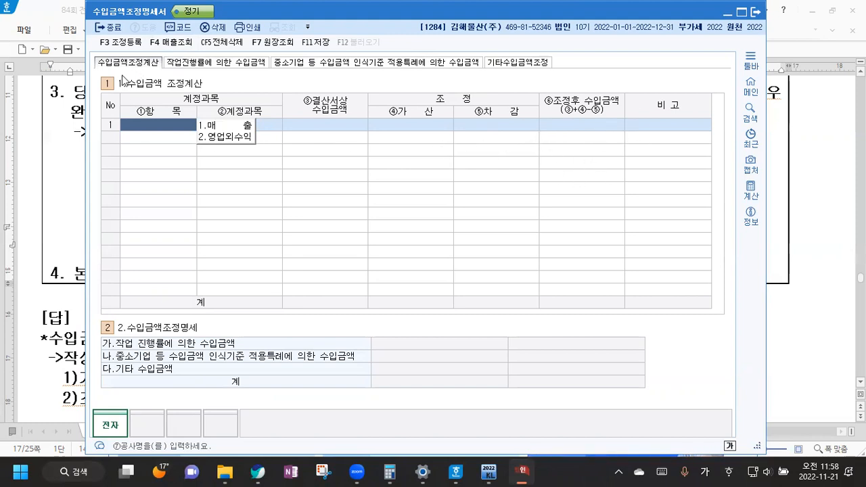
Fill row 1 of 수입금액 조정계산 as a 매출 item with 0404 제품매출 from the 매출조회 lookup.
{"action": "left_click", "coordinate": [231, 126]}
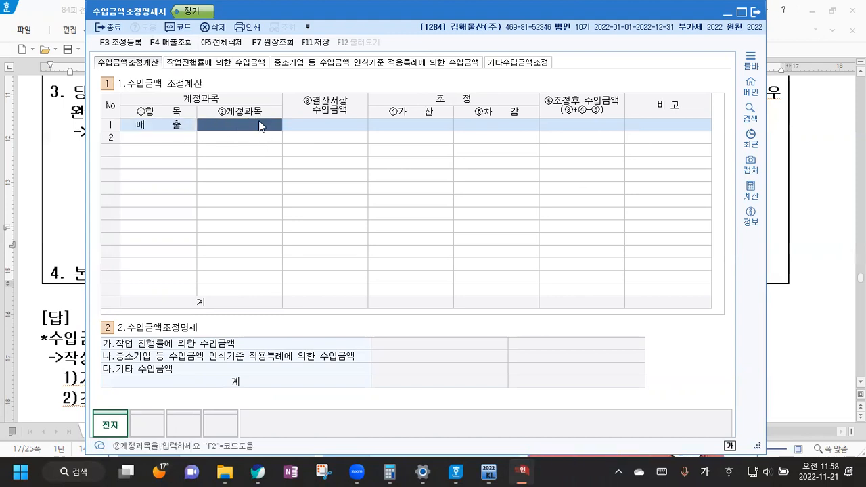
{"action": "left_click", "coordinate": [174, 46]}
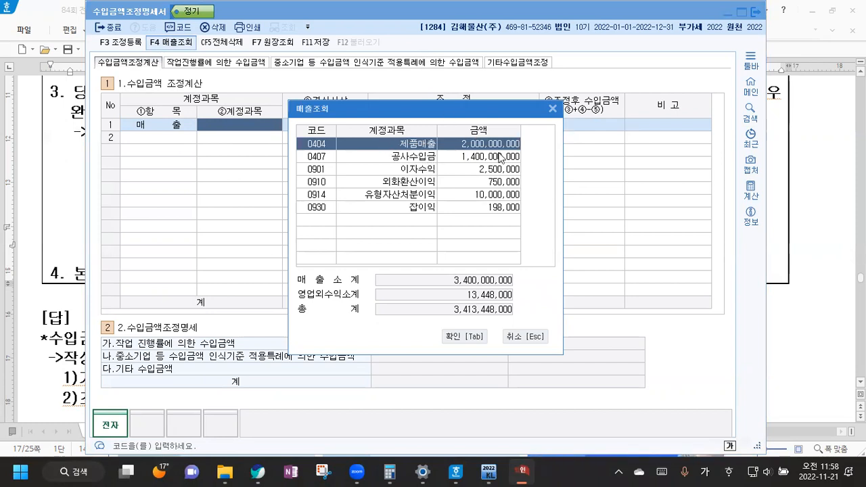
{"action": "left_click", "coordinate": [471, 337]}
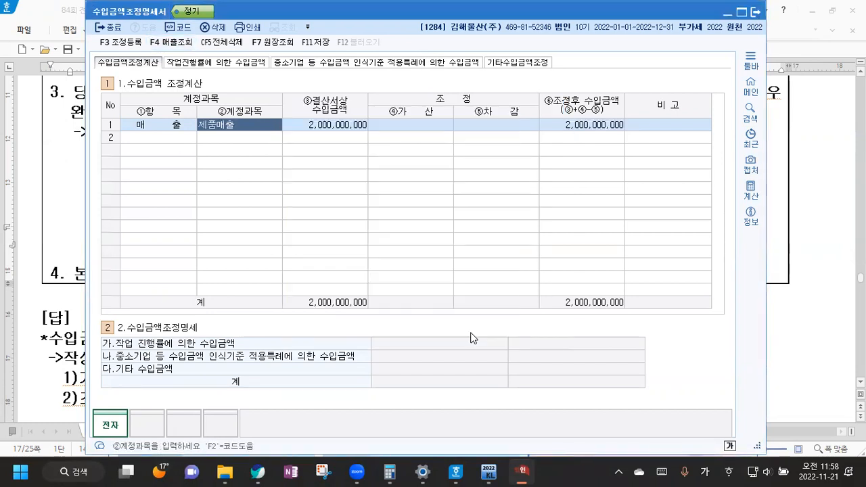
Fill row 2 of 수입금액 조정계산 as a 매출 item with 0407 공사수입금 from the 매출조회 lookup.
{"action": "left_click", "coordinate": [157, 137]}
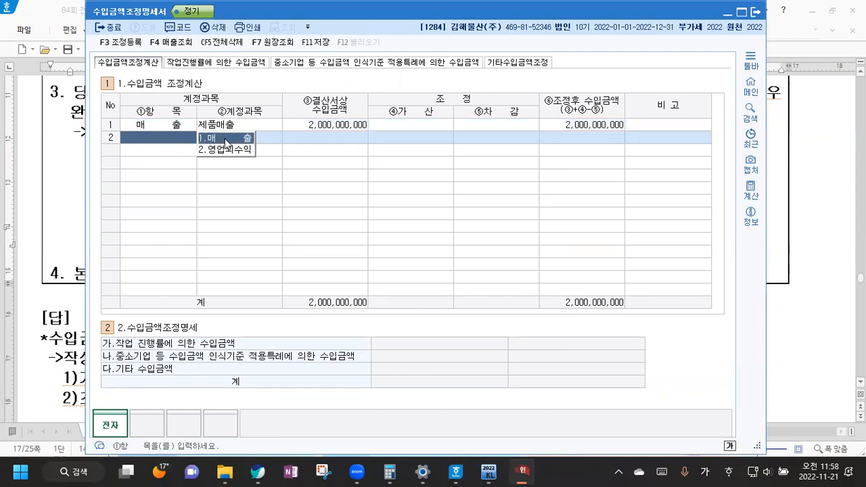
{"action": "left_click", "coordinate": [224, 139]}
{"action": "left_click", "coordinate": [180, 46]}
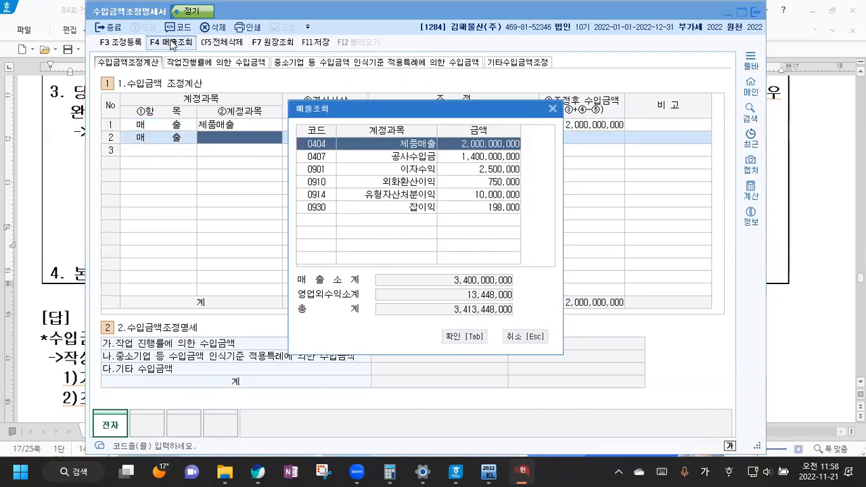
{"action": "left_click", "coordinate": [421, 160]}
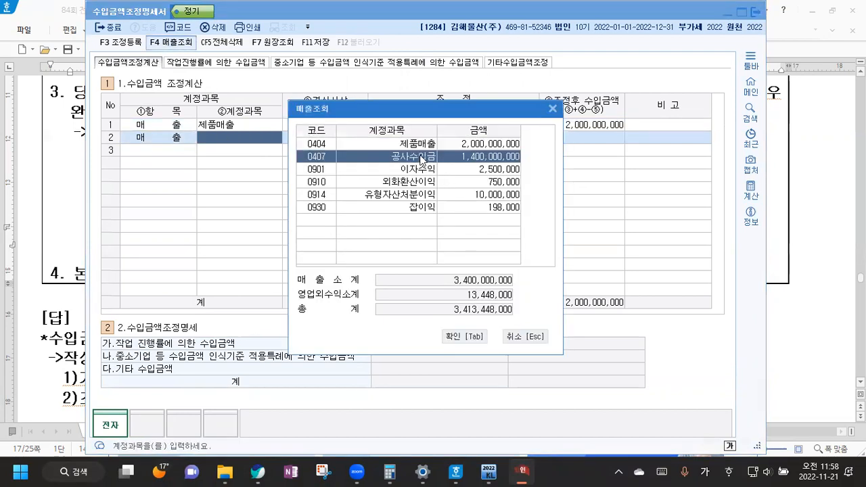
{"action": "left_click", "coordinate": [472, 336]}
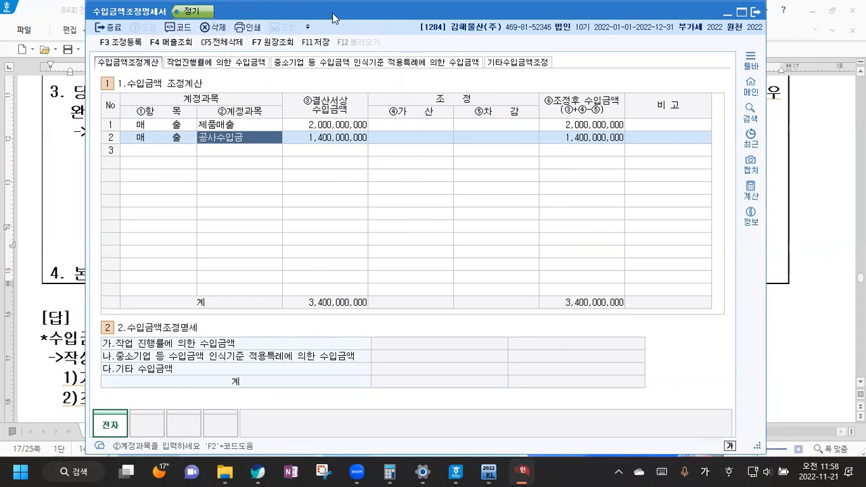
In the 작업진행률에 의한 수입금액 section, enter row 1 as 빌딩신축공사 for (주)기린 with a 도급금액 of 10,000,000,000.
{"action": "left_click", "coordinate": [232, 63]}
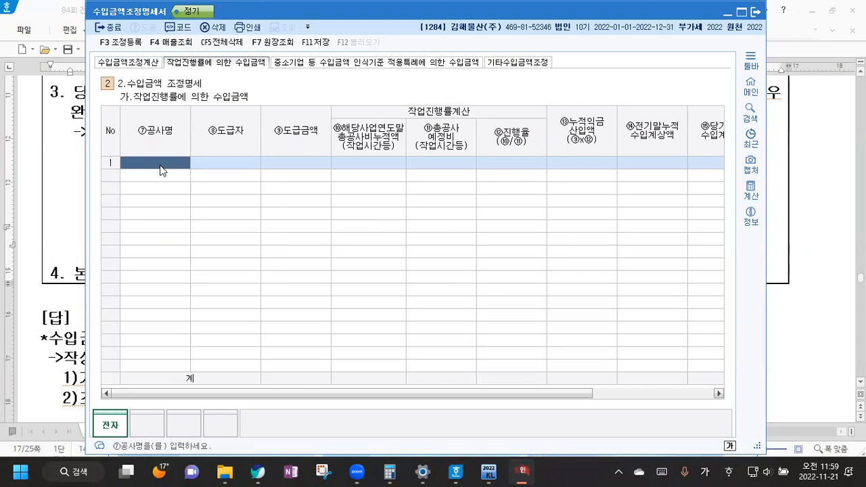
{"action": "type", "text": "ㅂ딩신축공사"}
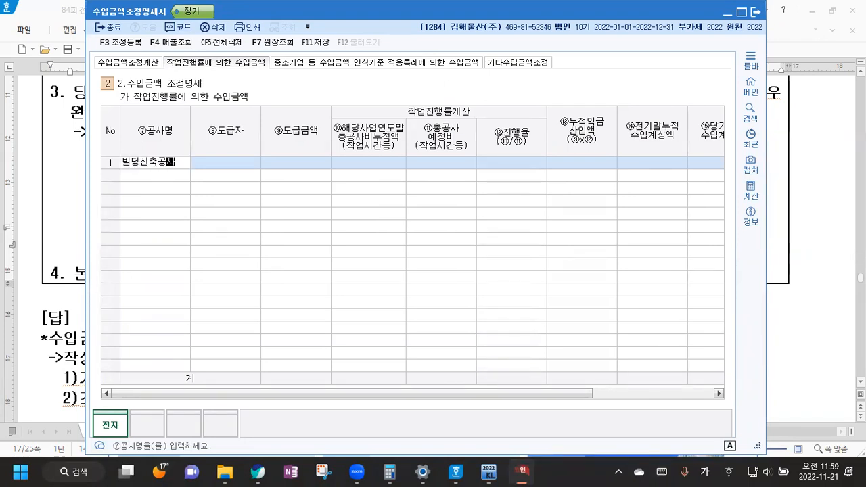
{"action": "key", "text": "Return"}
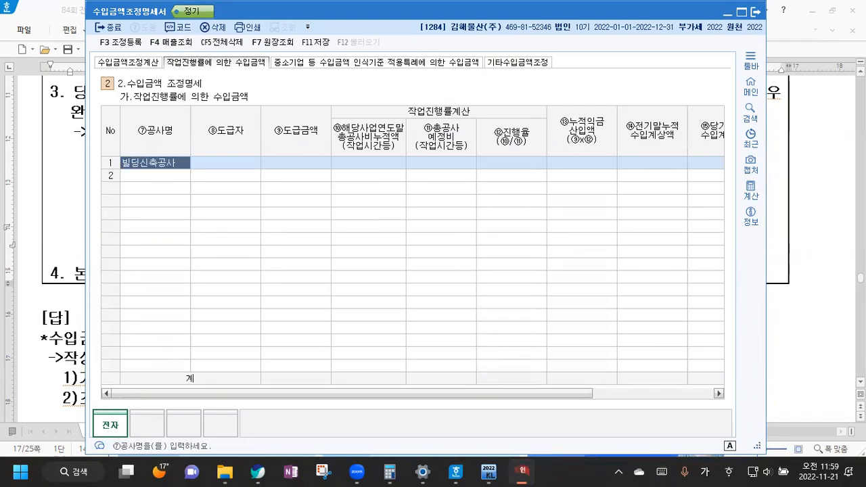
{"action": "type", "text": "("}
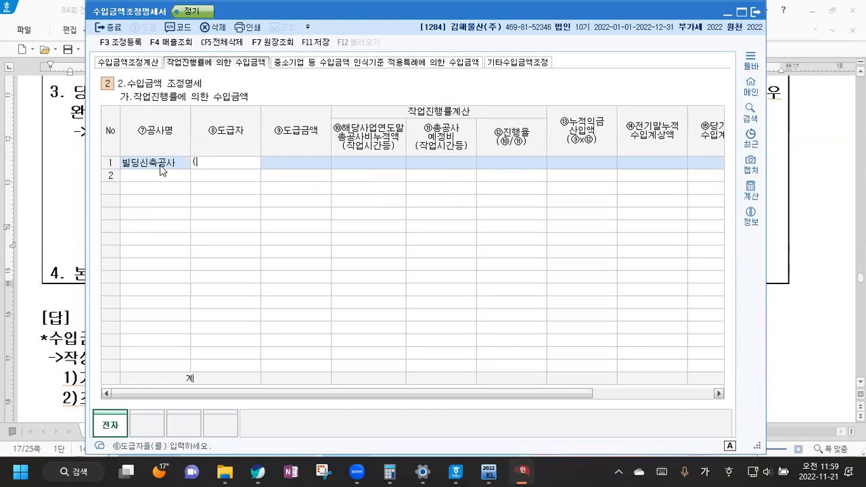
{"action": "type", "text": "주)기련"}
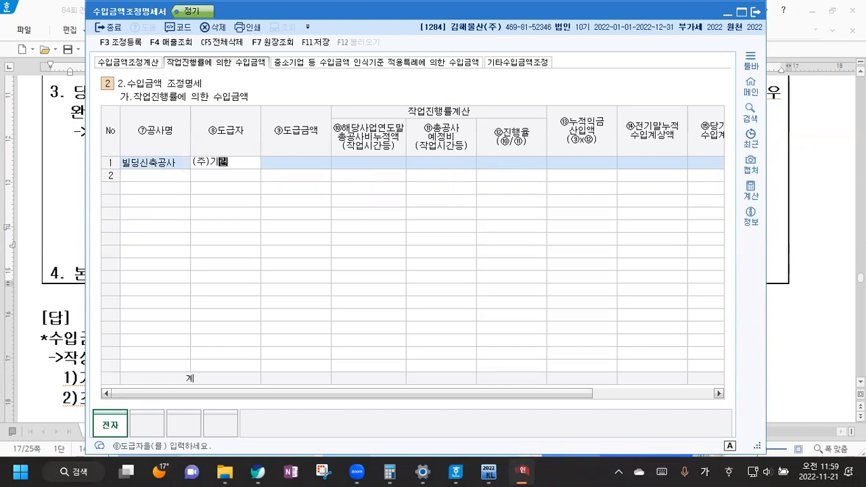
{"action": "key", "text": "Return"}
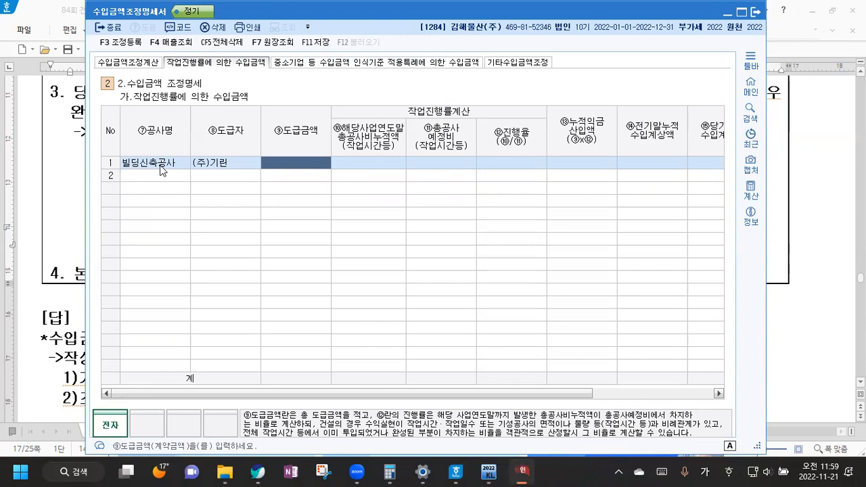
{"action": "type", "text": "10000000000"}
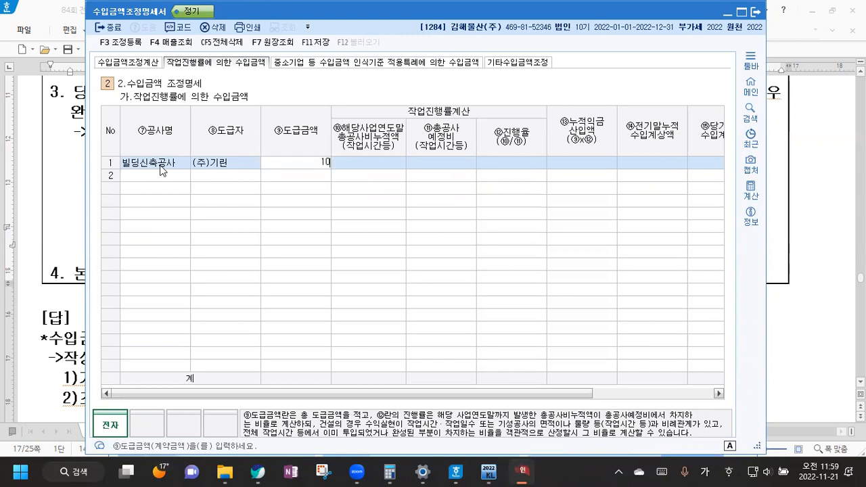
{"action": "key", "text": "Return"}
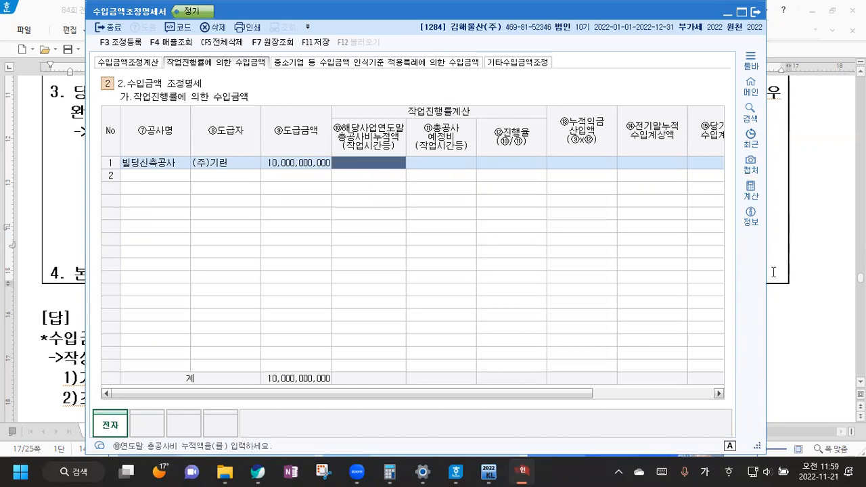
Consult the exam's construction table and set 빌딩신축공사's 총공사비누적액 to 1,000,000,000 and 총공사예정비 to 8,000,000,000.
{"action": "left_click_drag", "start_coordinate": [765, 267], "coordinate": [845, 259]}
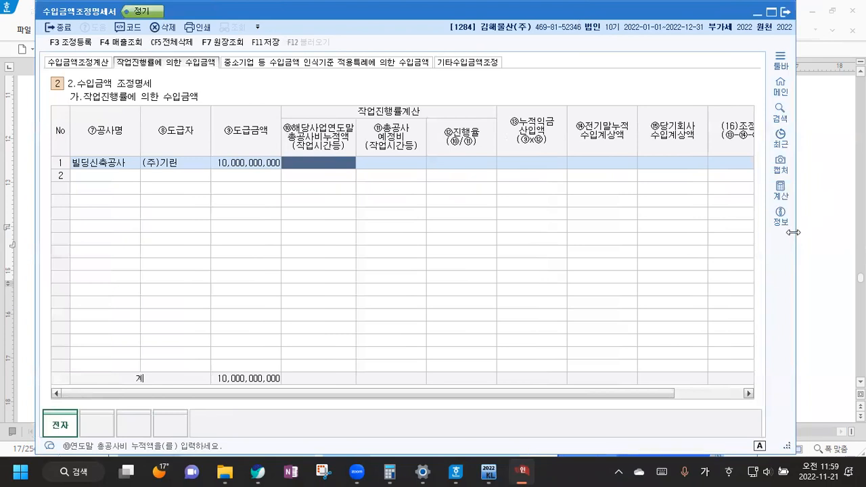
{"action": "left_click_drag", "start_coordinate": [794, 230], "coordinate": [826, 232]}
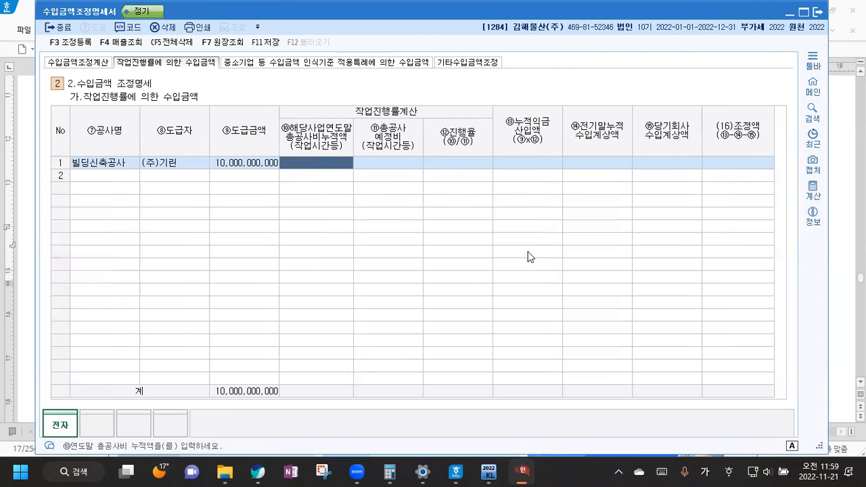
{"action": "left_click", "coordinate": [827, 194]}
{"action": "scroll", "coordinate": [199, 174], "scroll_direction": "up", "scroll_amount": 6}
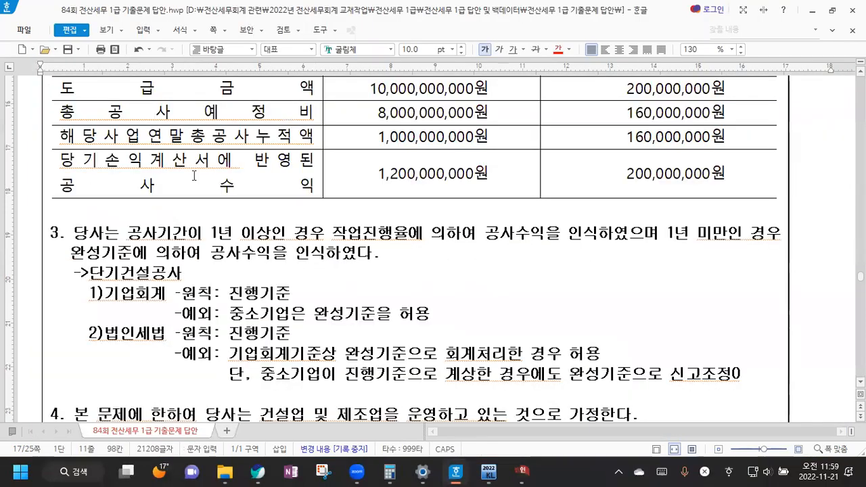
{"action": "scroll", "coordinate": [215, 254], "scroll_direction": "down", "scroll_amount": 2}
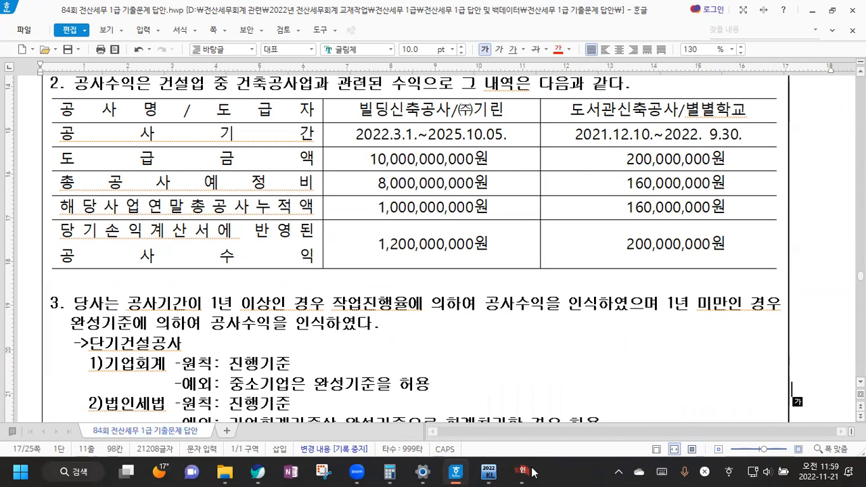
{"action": "key", "text": "alt+Tab"}
{"action": "type", "text": "000"}
{"action": "key", "text": "Return"}
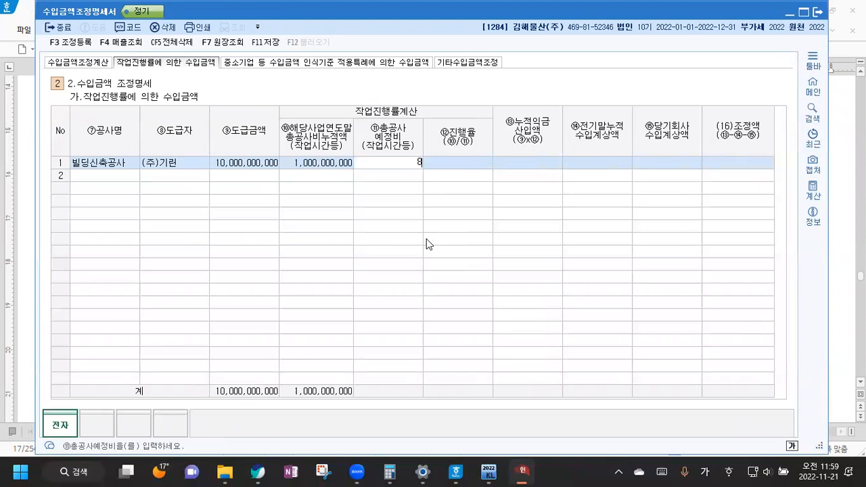
{"action": "key", "text": "Return"}
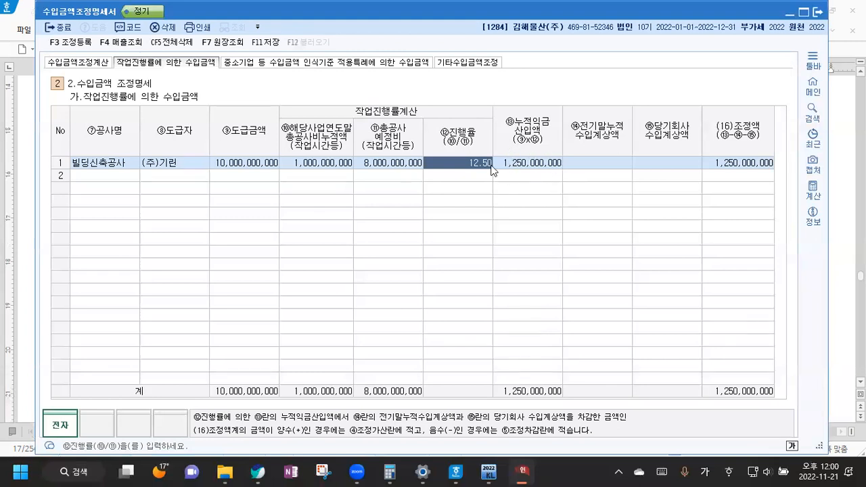
Check 빌딩신축공사's construction period and booked revenue in the exam document, and set its 당기회사수입계상액 to 1,200,000,000 in KcLep.
{"action": "left_click", "coordinate": [608, 164]}
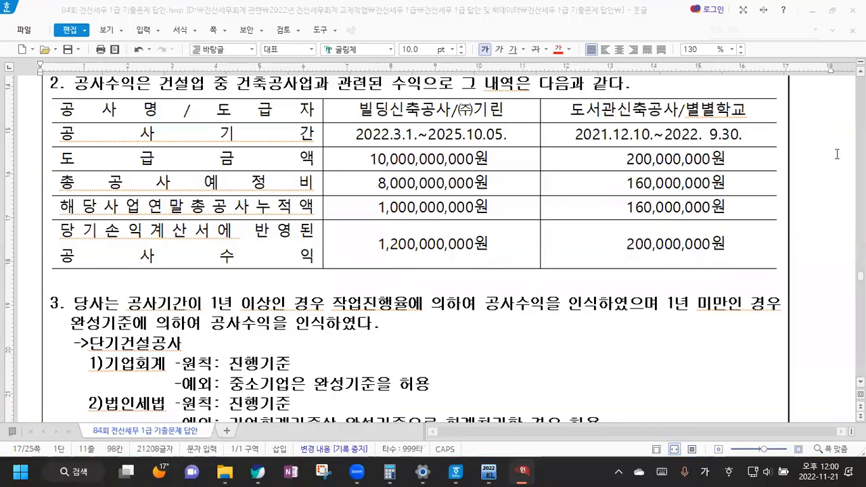
{"action": "left_click", "coordinate": [837, 155]}
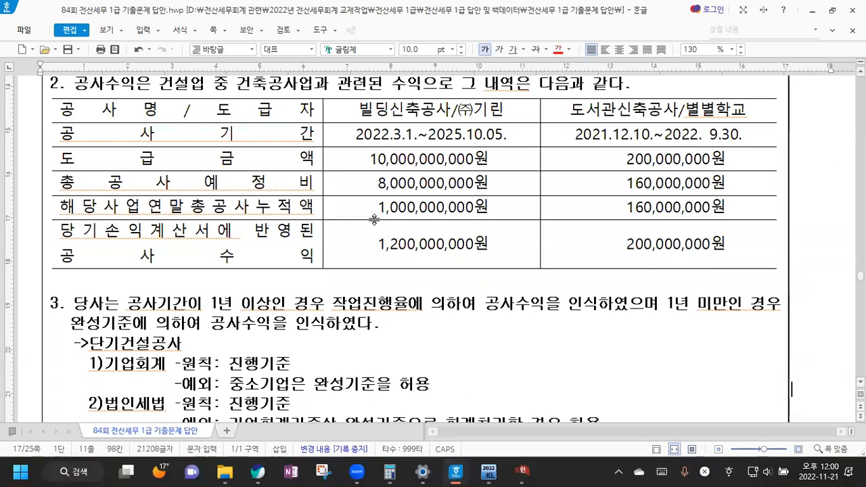
{"action": "left_click_drag", "start_coordinate": [353, 139], "coordinate": [509, 135]}
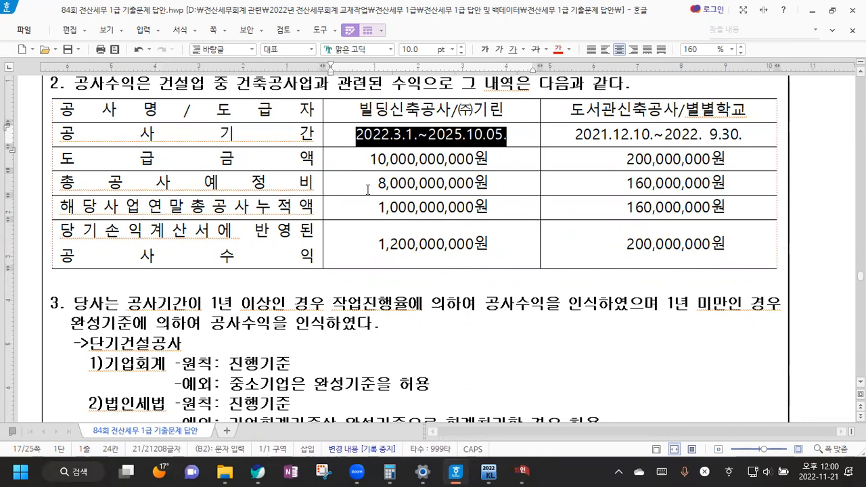
{"action": "left_click_drag", "start_coordinate": [357, 242], "coordinate": [512, 246]}
{"action": "left_click", "coordinate": [512, 245]}
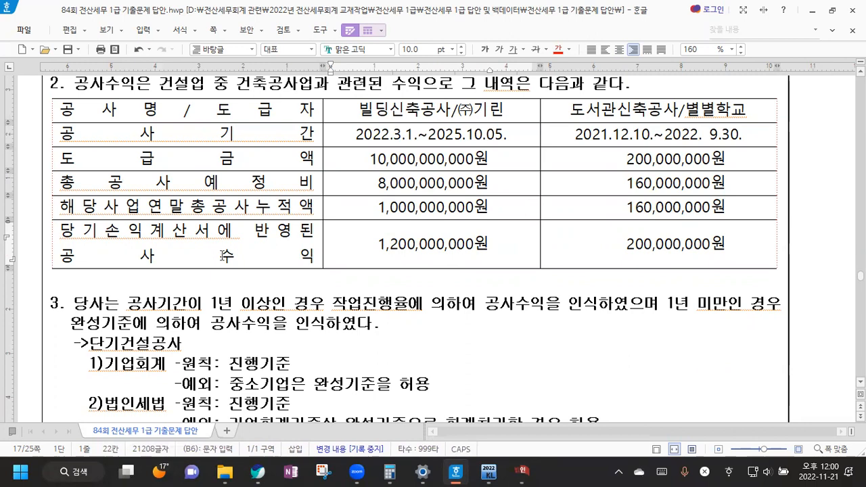
{"action": "left_click_drag", "start_coordinate": [376, 244], "coordinate": [488, 238]}
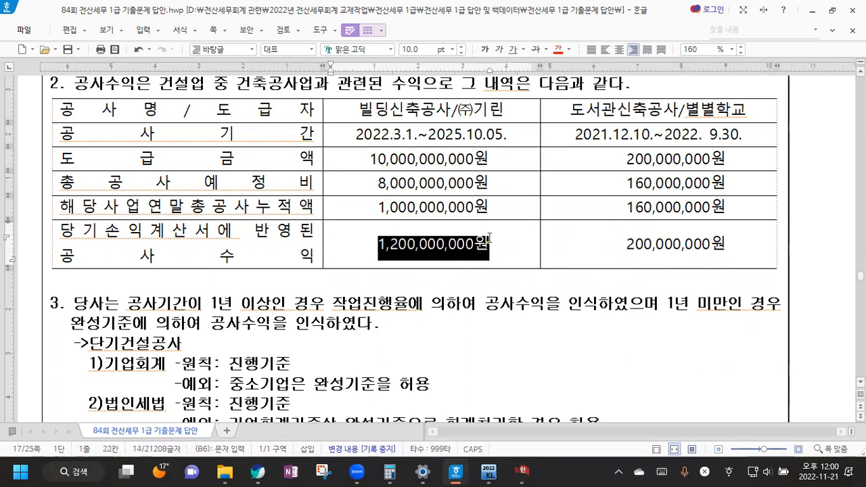
{"action": "left_click", "coordinate": [521, 471]}
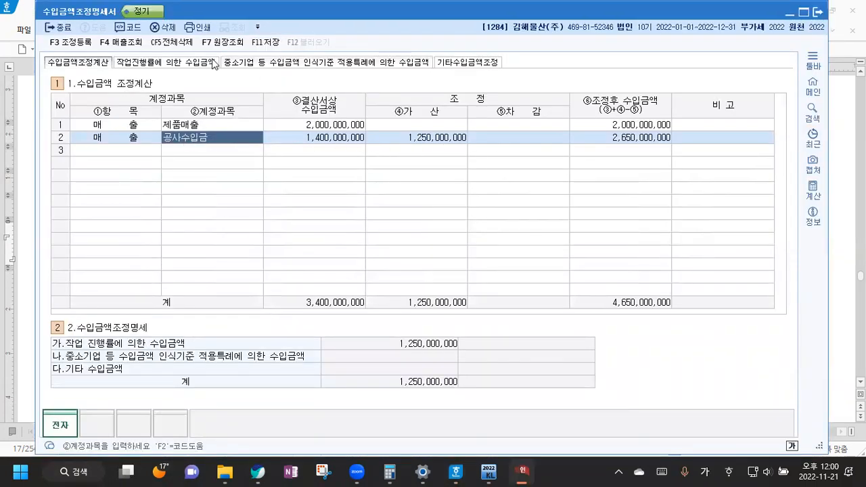
{"action": "left_click", "coordinate": [170, 63]}
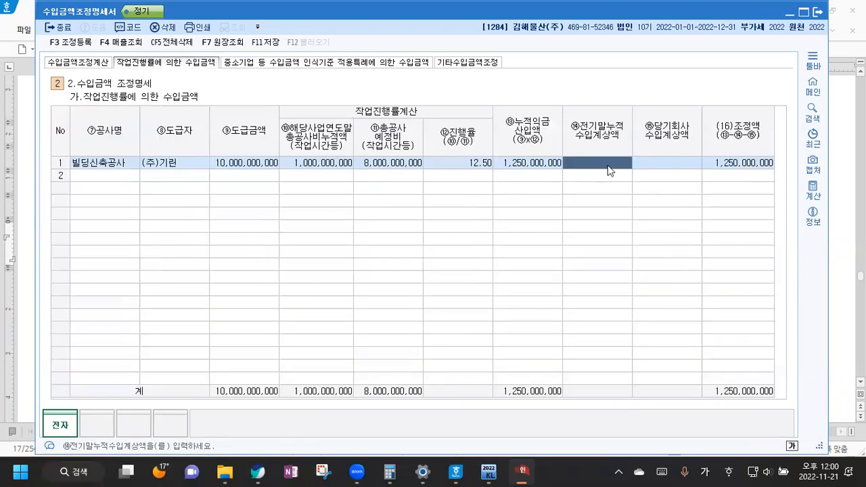
{"action": "left_click", "coordinate": [652, 169]}
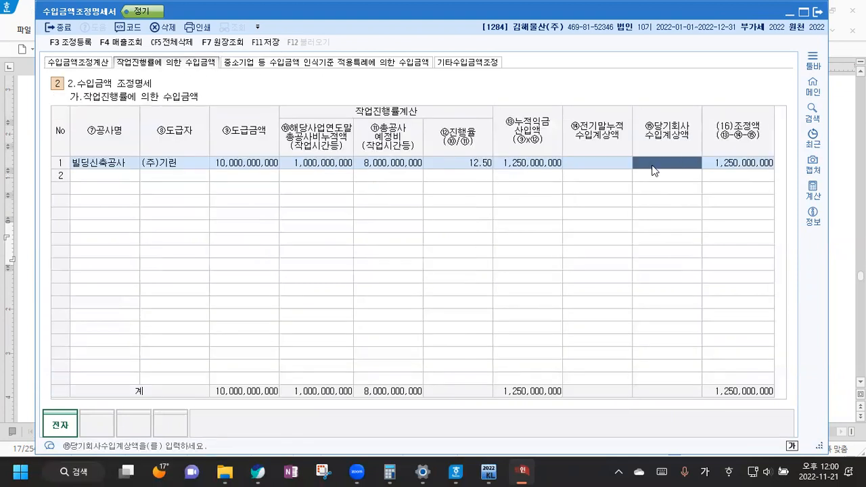
{"action": "type", "text": "1200000000"}
{"action": "key", "text": "Return"}
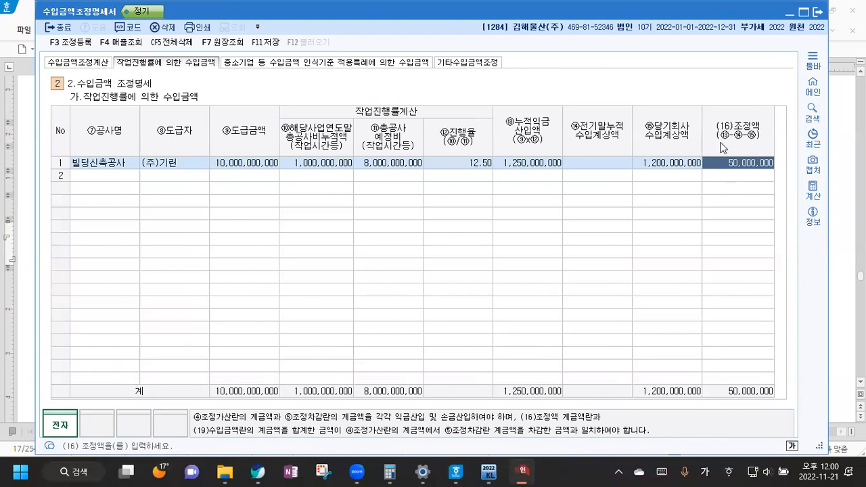
Enter row 2 of the 작업진행률 table as 도서관신축공사 for 별별학교 with a 도급금액 of 200,000,000.
{"action": "left_click", "coordinate": [106, 177]}
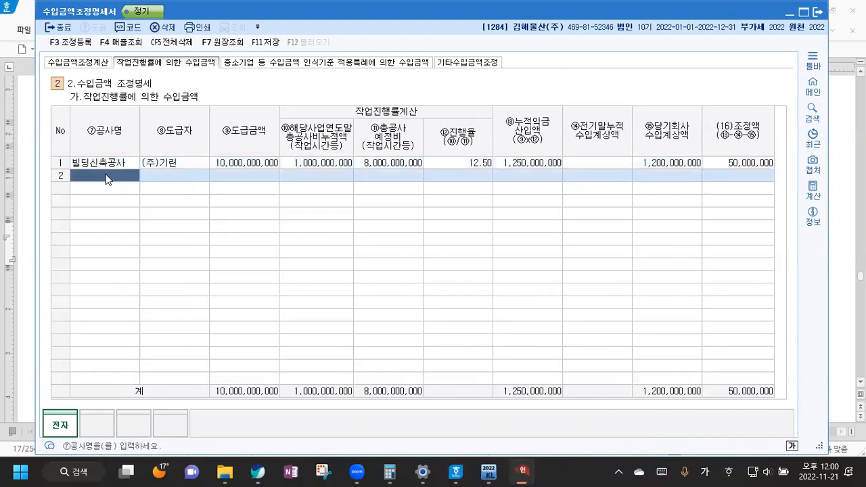
{"action": "type", "text": "도서관ㅅ"}
{"action": "type", "text": "신축공사"}
{"action": "key", "text": "Return"}
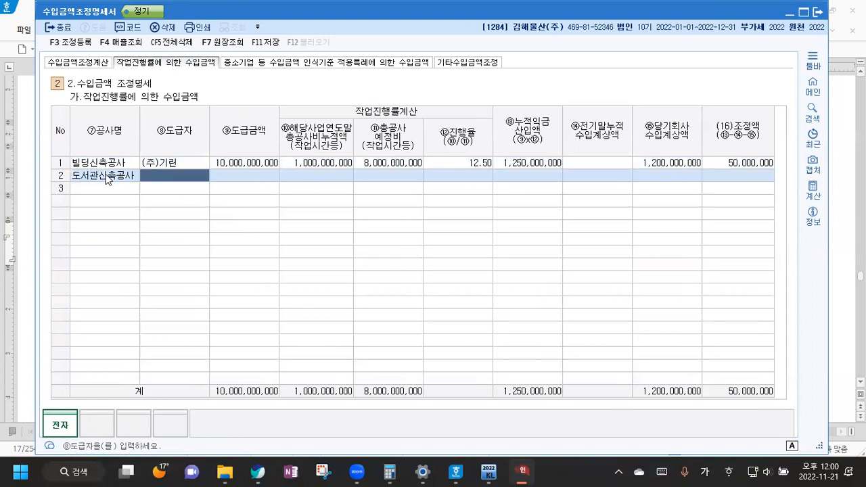
{"action": "type", "text": "별별학교"}
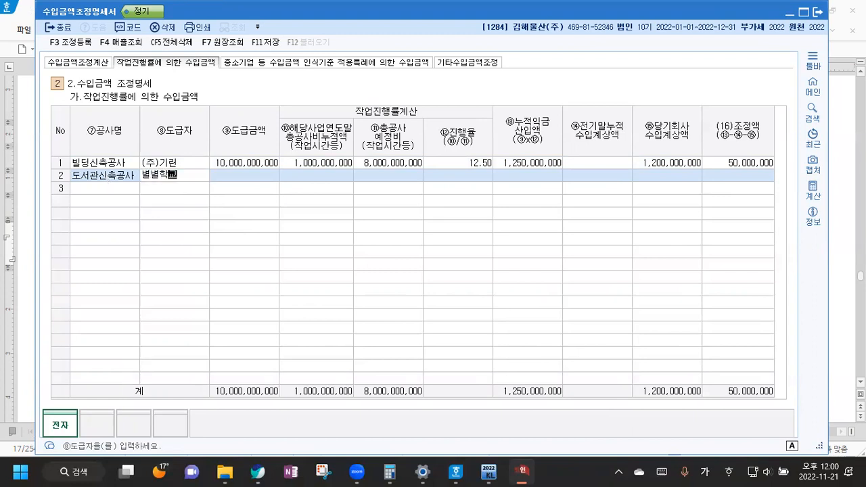
{"action": "key", "text": "Return"}
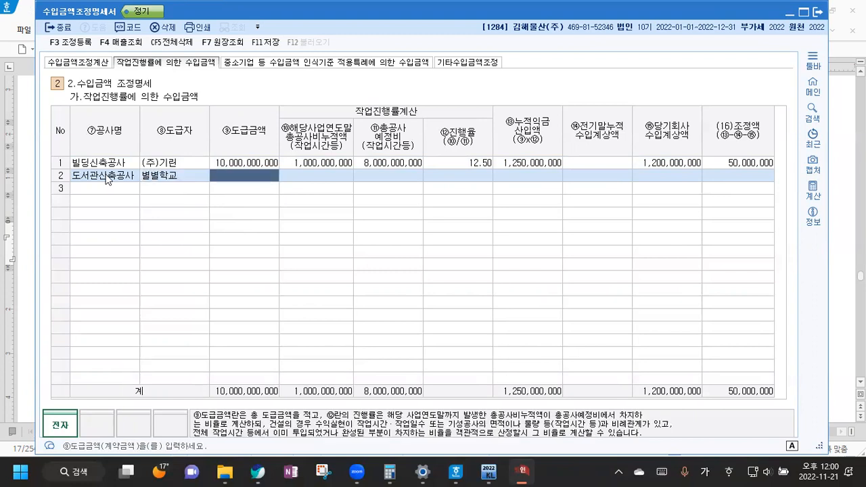
{"action": "type", "text": "200,000,000"}
{"action": "key", "text": "Return"}
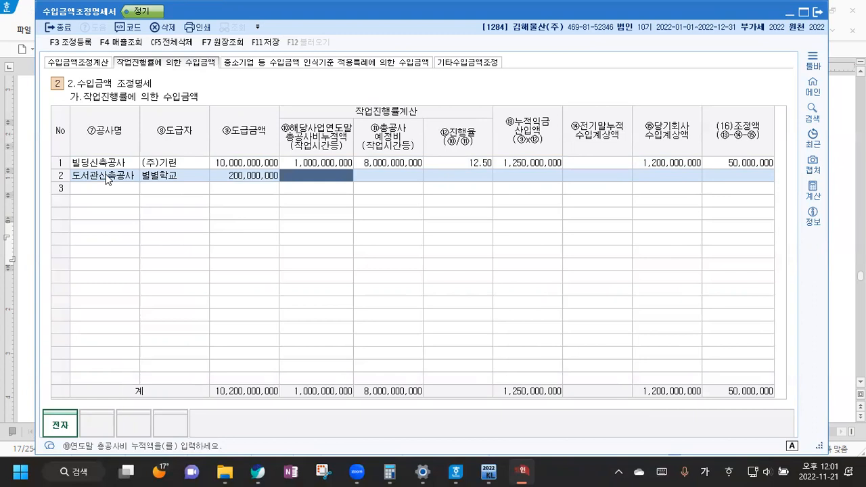
Set 도서관신축공사's 총공사비누적액 and 총공사예정비 to 160,000,000 each and its 당기회사수입계상액 to 200,000,000.
{"action": "type", "text": "160,000,000"}
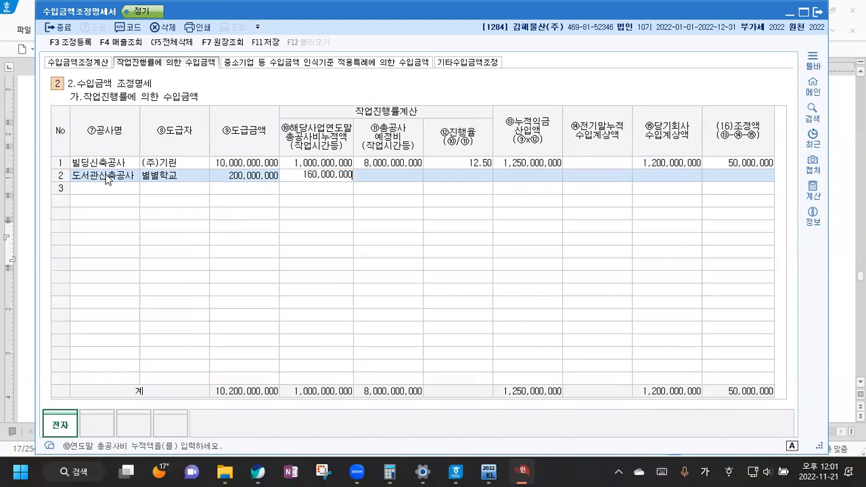
{"action": "key", "text": "Return"}
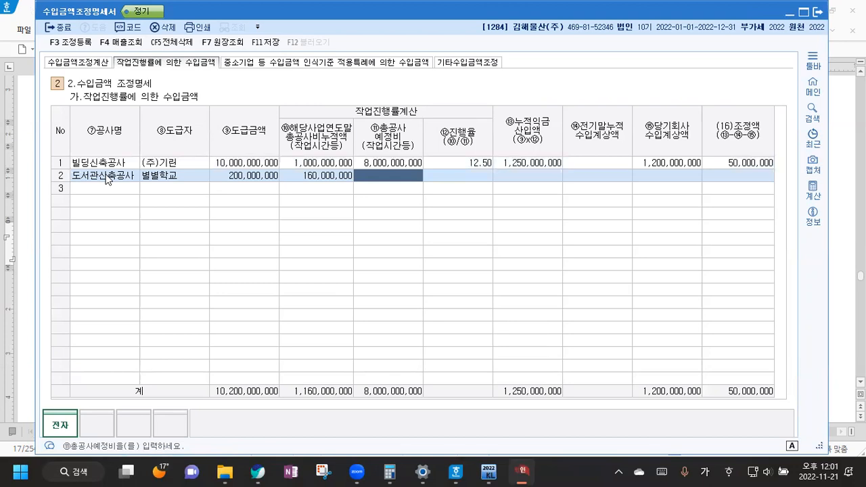
{"action": "type", "text": "160,000,000"}
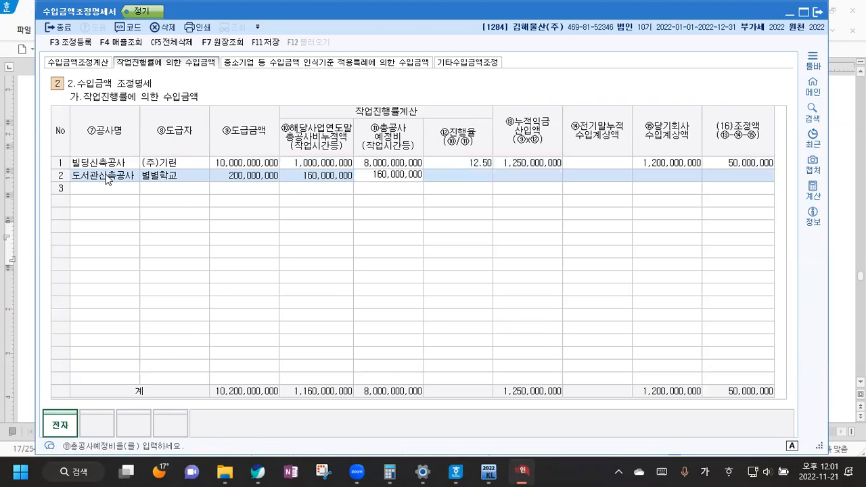
{"action": "key", "text": "Return"}
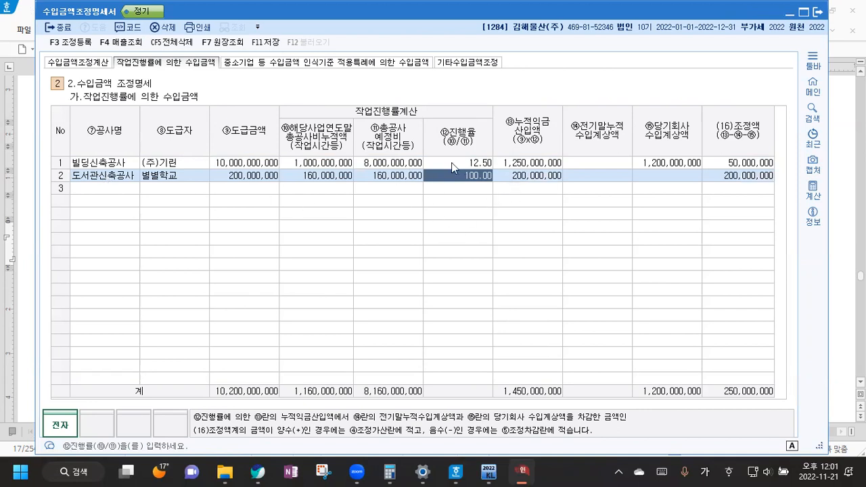
{"action": "left_click", "coordinate": [607, 173]}
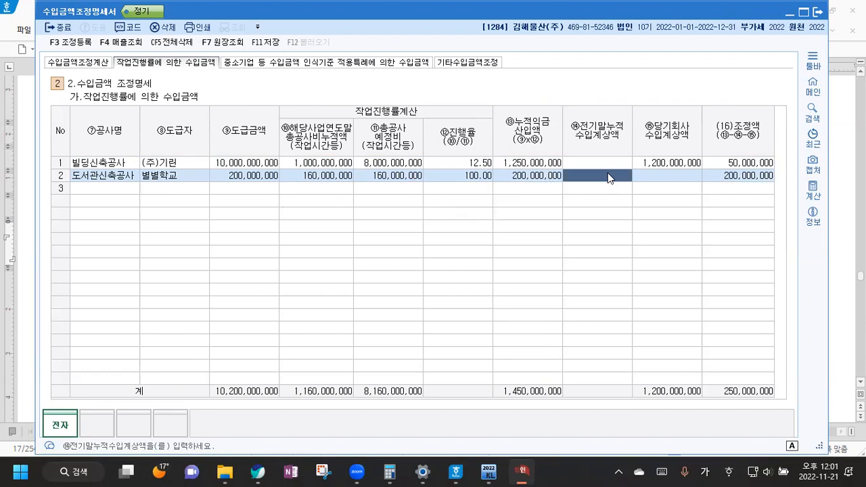
{"action": "left_click", "coordinate": [676, 181]}
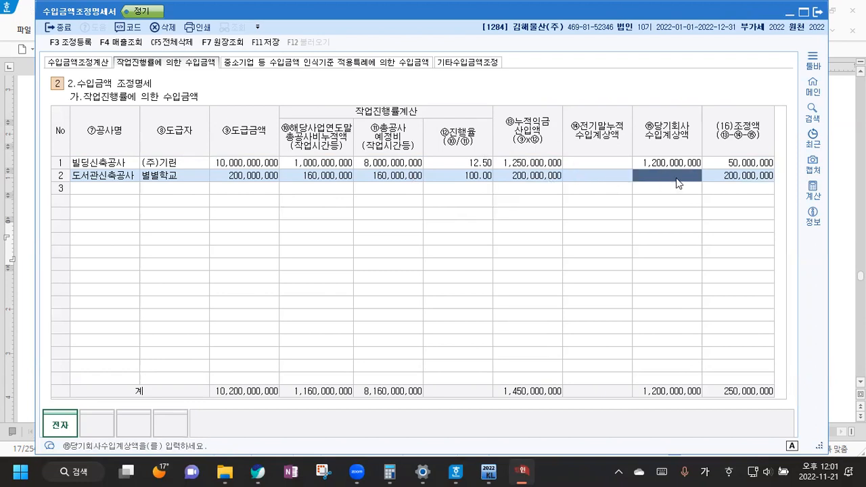
{"action": "type", "text": "200000000"}
{"action": "key", "text": "Return"}
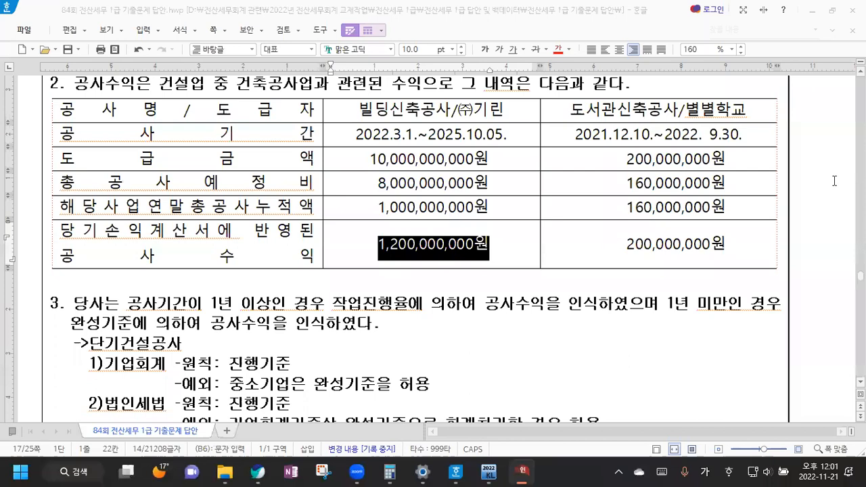
Review the exam's note 3 on recognising construction revenue and compare it with the 작업진행률 entries in KcLep.
{"action": "left_click", "coordinate": [834, 180]}
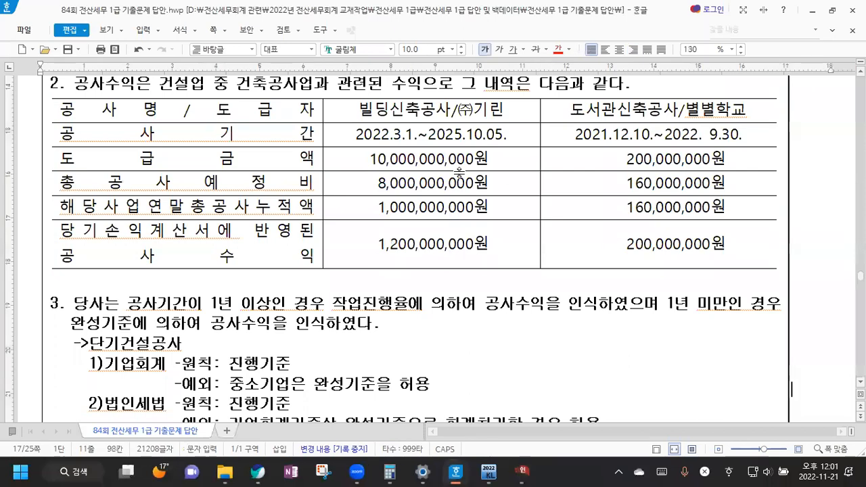
{"action": "scroll", "coordinate": [108, 160], "scroll_direction": "down", "scroll_amount": 3}
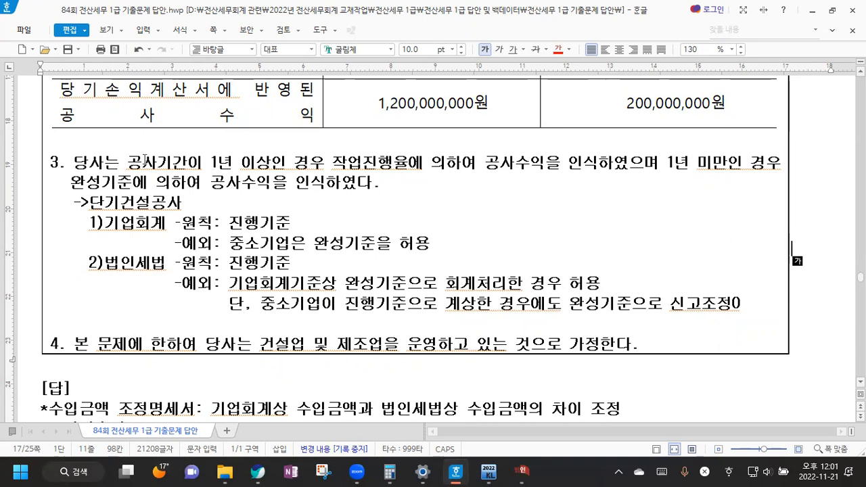
{"action": "left_click", "coordinate": [527, 471]}
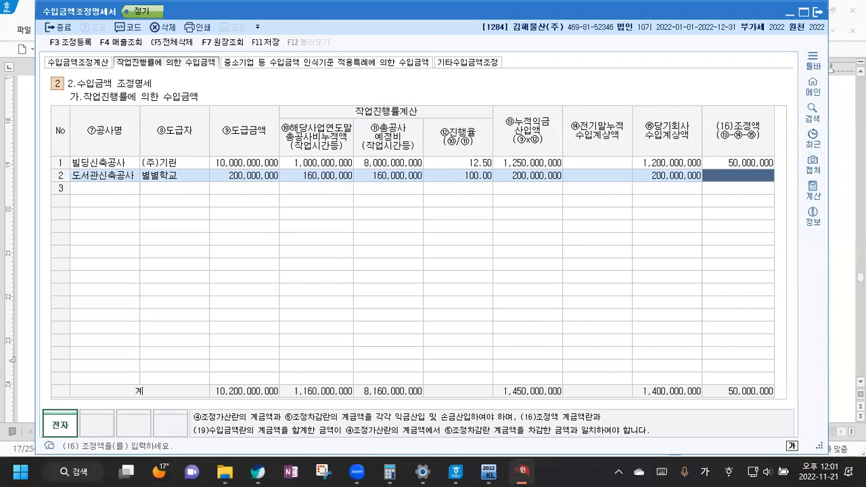
{"action": "left_click", "coordinate": [789, 12]}
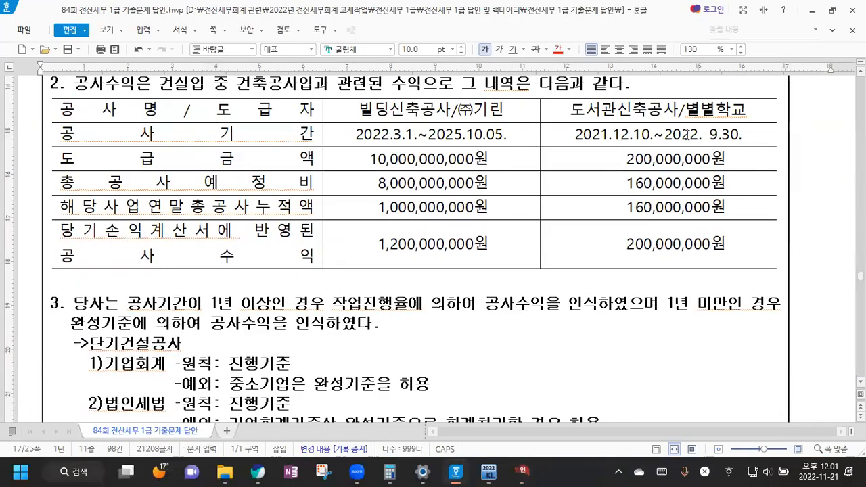
Annotate 도서관신축공사's construction period in the exam document with "->1년미만 단기건설공사" on a new line.
{"action": "left_click", "coordinate": [746, 136]}
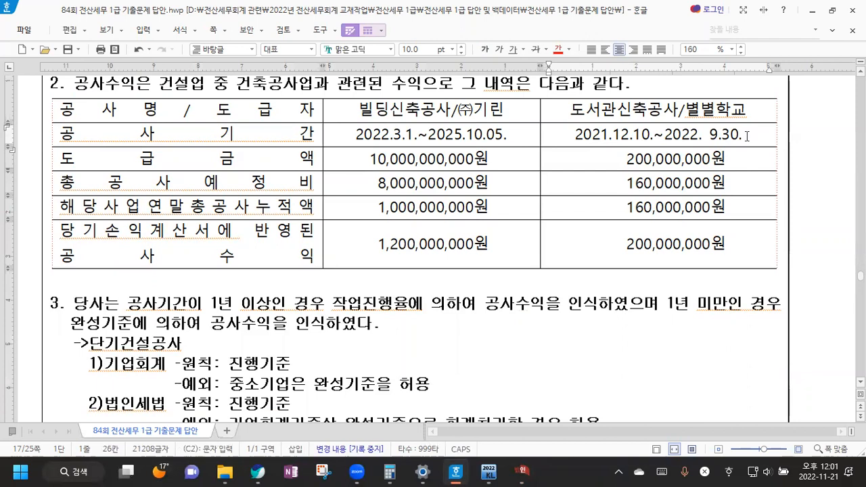
{"action": "key", "text": "Return"}
{"action": "type", "text": "->"}
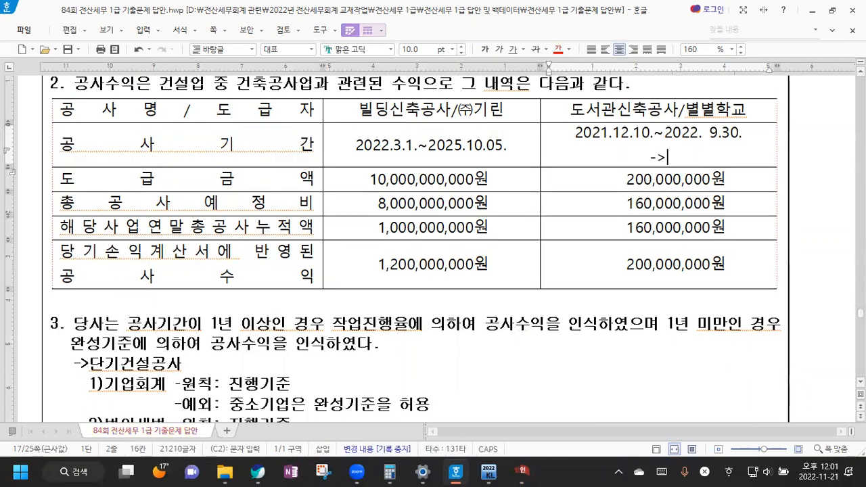
{"action": "type", "text": "1년밈만 단기"}
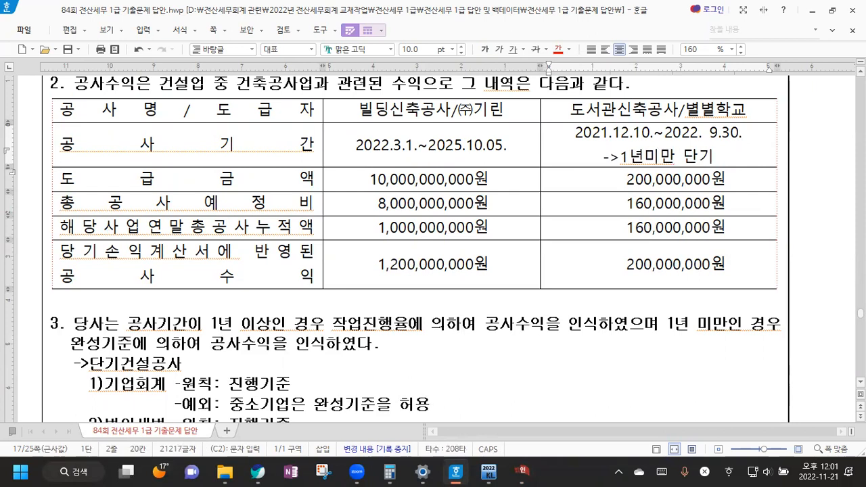
{"action": "type", "text": "건설고"}
{"action": "type", "text": "공사"}
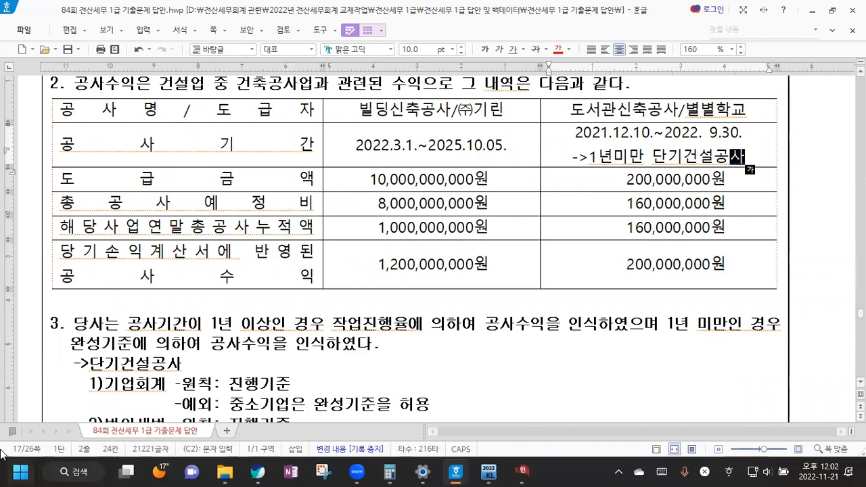
Check 도서관신축공사's booked revenue in the exam document, and save the 수입금액조정계산 in KcLep.
{"action": "left_click_drag", "start_coordinate": [625, 265], "coordinate": [726, 257]}
{"action": "left_click", "coordinate": [739, 268]}
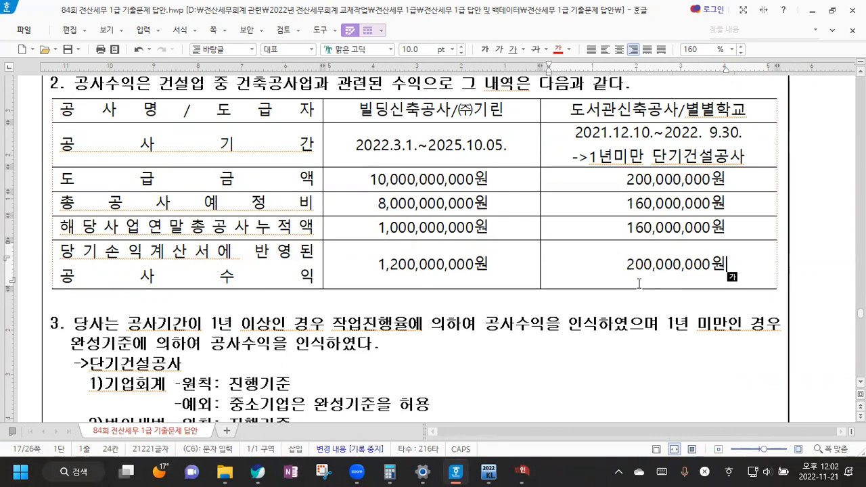
{"action": "left_click", "coordinate": [523, 472]}
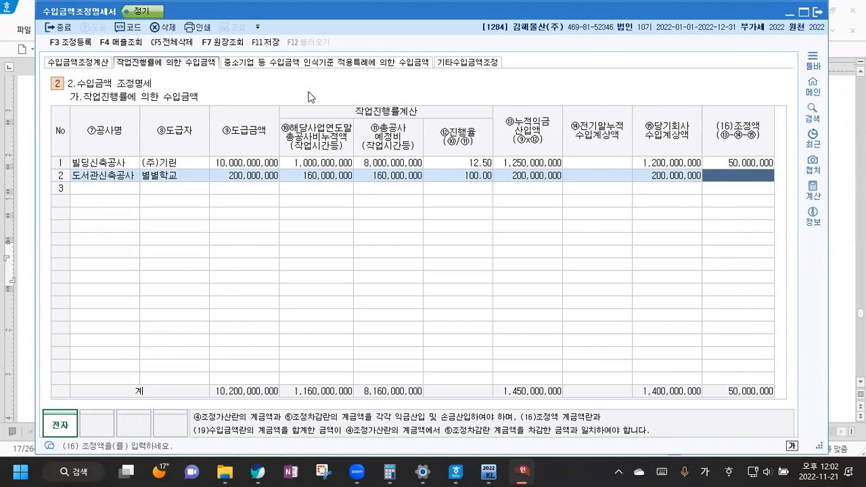
{"action": "left_click", "coordinate": [75, 62]}
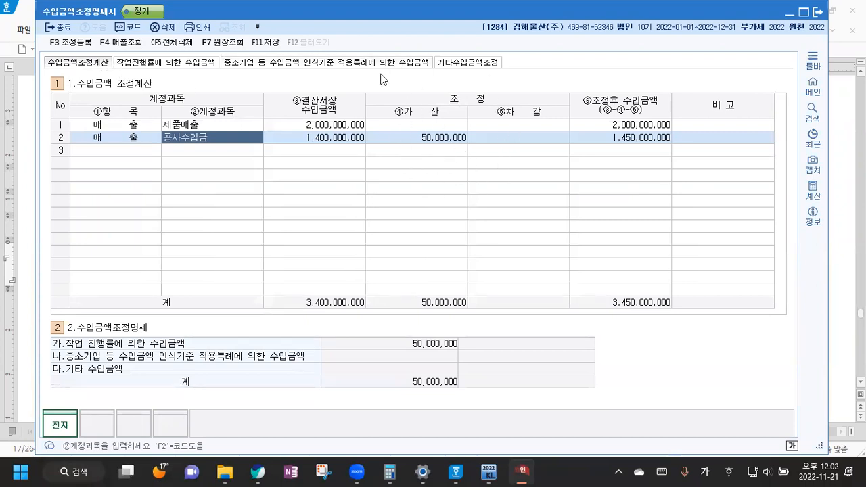
{"action": "left_click", "coordinate": [267, 42]}
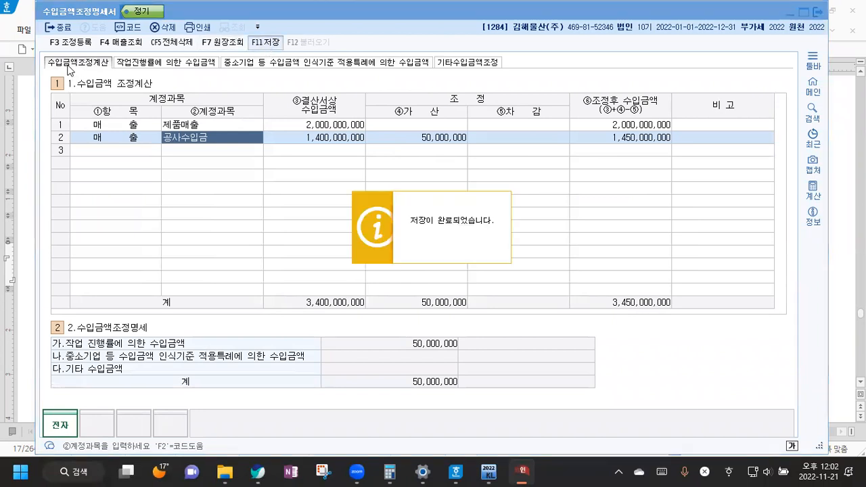
Register an 익금산입 및 손금불산입 adjustment of 50,000,000 for 공사미수금과소 with 유보발생 as its 소득처분.
{"action": "left_click", "coordinate": [73, 44]}
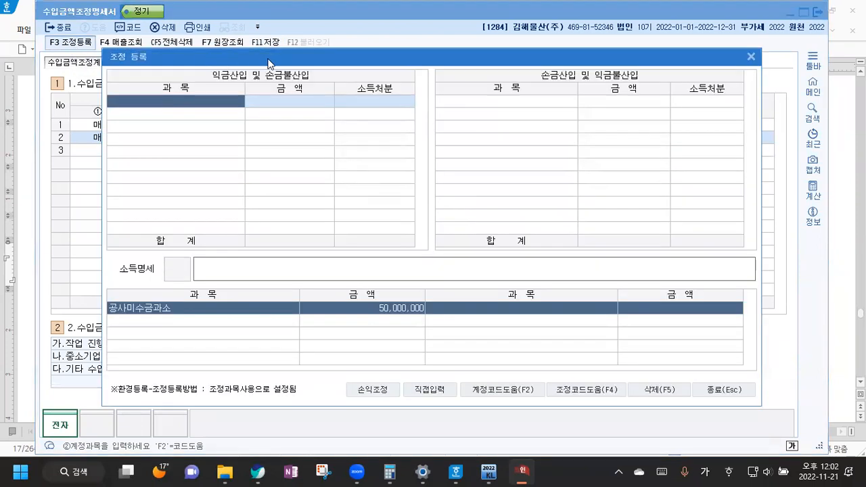
{"action": "left_click_drag", "start_coordinate": [269, 63], "coordinate": [233, 169]}
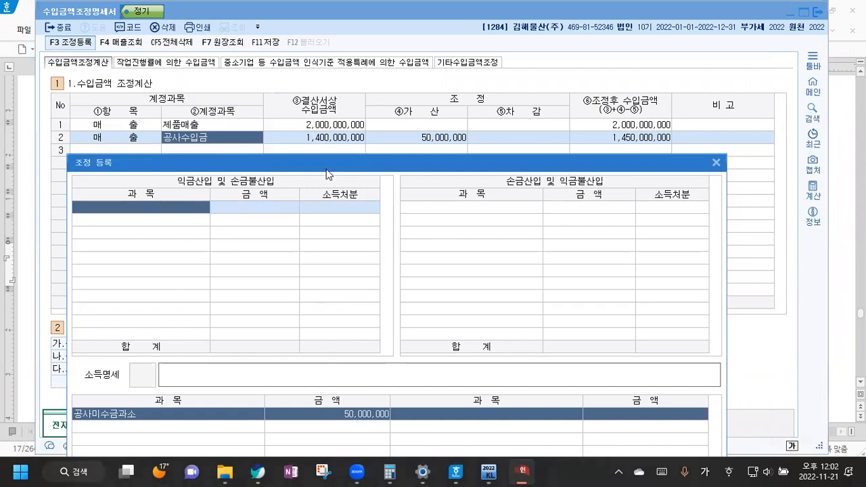
{"action": "left_click_drag", "start_coordinate": [332, 162], "coordinate": [312, 37]}
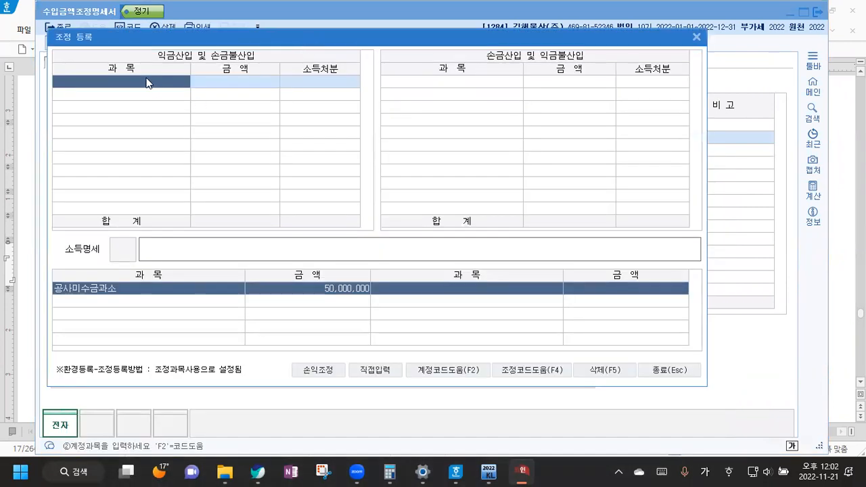
{"action": "type", "text": "공사"}
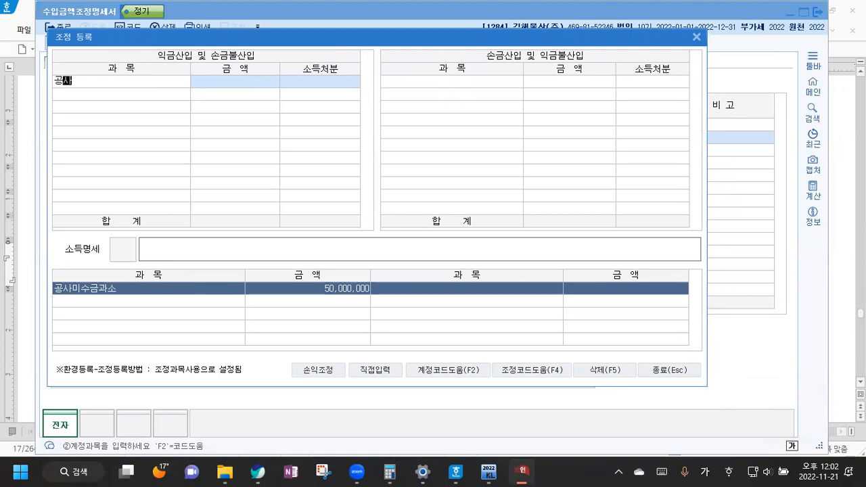
{"action": "key", "text": "Return"}
{"action": "key", "text": "Return"}
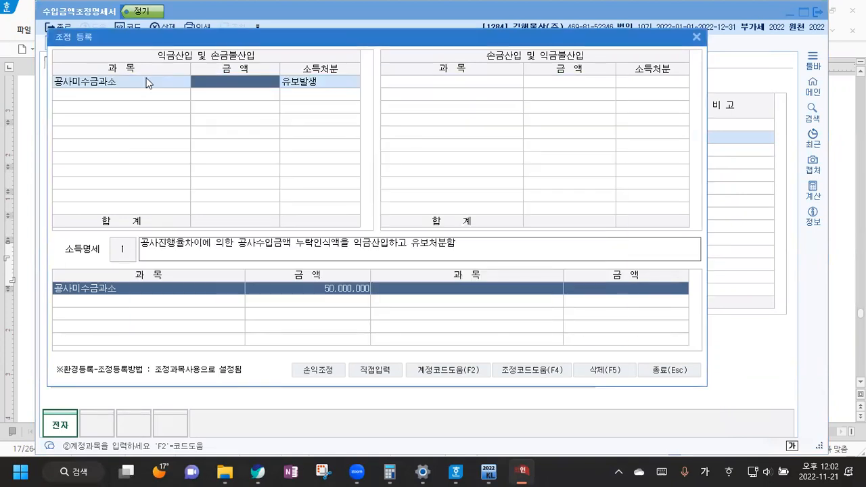
{"action": "type", "text": "50000000"}
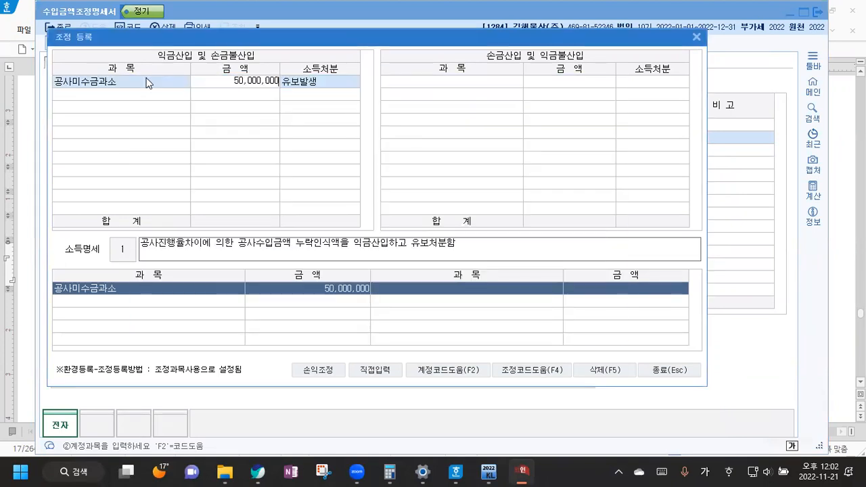
{"action": "key", "text": "Return"}
{"action": "key", "text": "Return"}
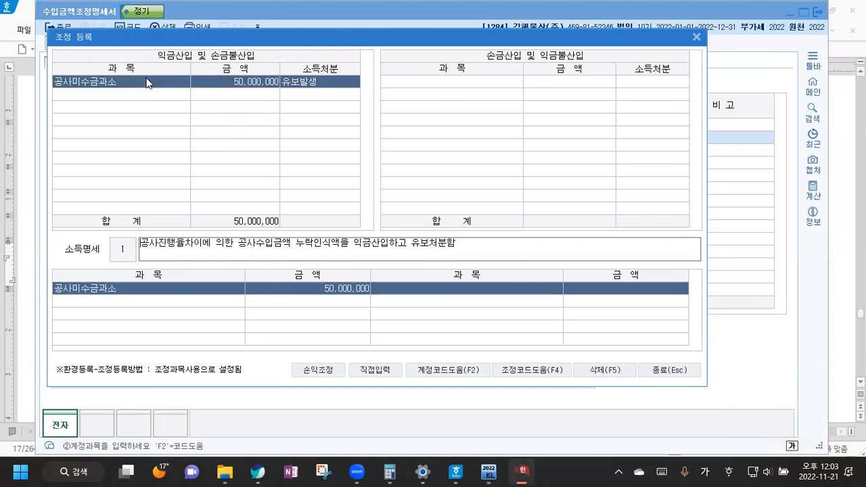
{"action": "key", "text": "Return"}
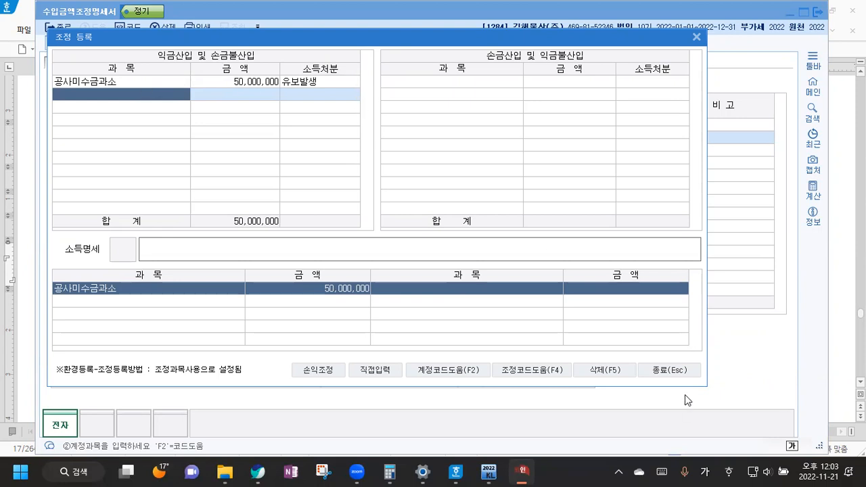
{"action": "left_click", "coordinate": [677, 371]}
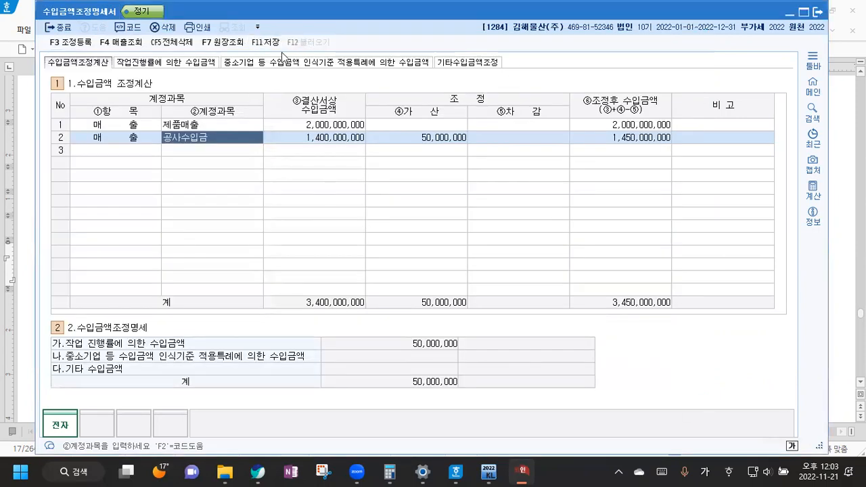
Save and close the 수입금액조정명세서.
{"action": "left_click", "coordinate": [265, 42]}
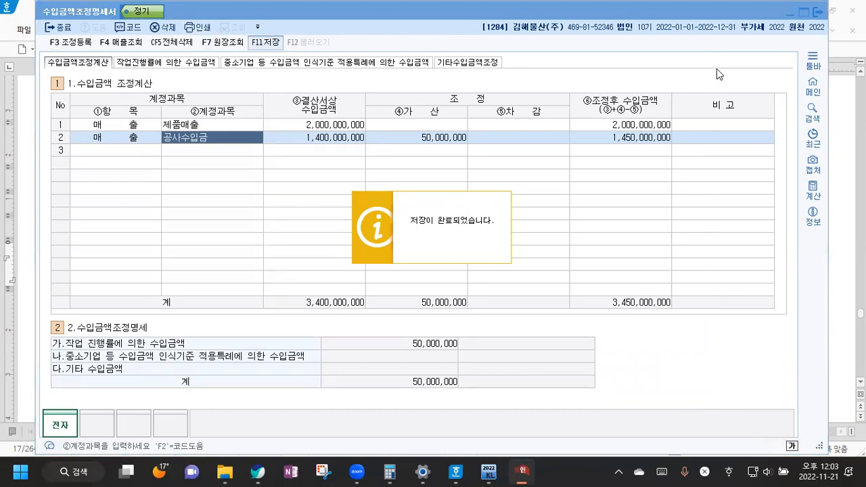
{"action": "left_click", "coordinate": [818, 12]}
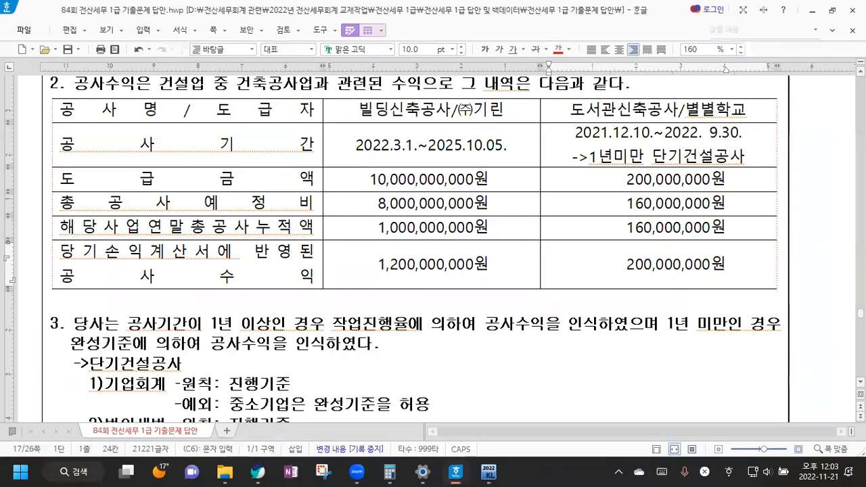
Go to question [2] on the 퇴직급여충당금조정명세서 in the exam document and read its 퇴직급여충당부채 and 급여 details.
{"action": "scroll", "coordinate": [809, 218], "scroll_direction": "down", "scroll_amount": 15}
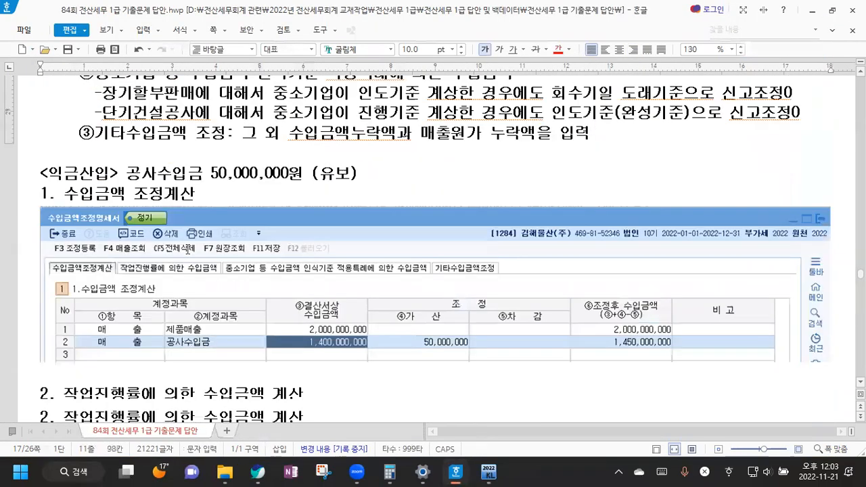
{"action": "scroll", "coordinate": [188, 250], "scroll_direction": "up", "scroll_amount": 10}
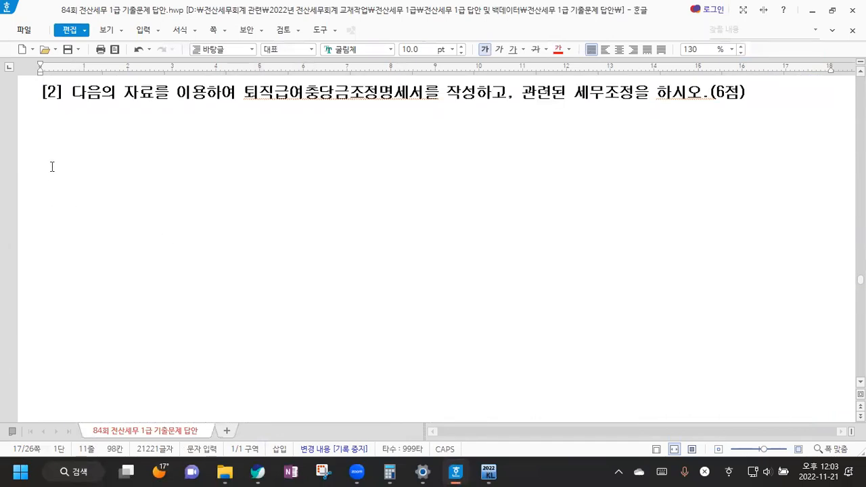
{"action": "left_click", "coordinate": [39, 96]}
{"action": "scroll", "coordinate": [40, 100], "scroll_direction": "up", "scroll_amount": 1}
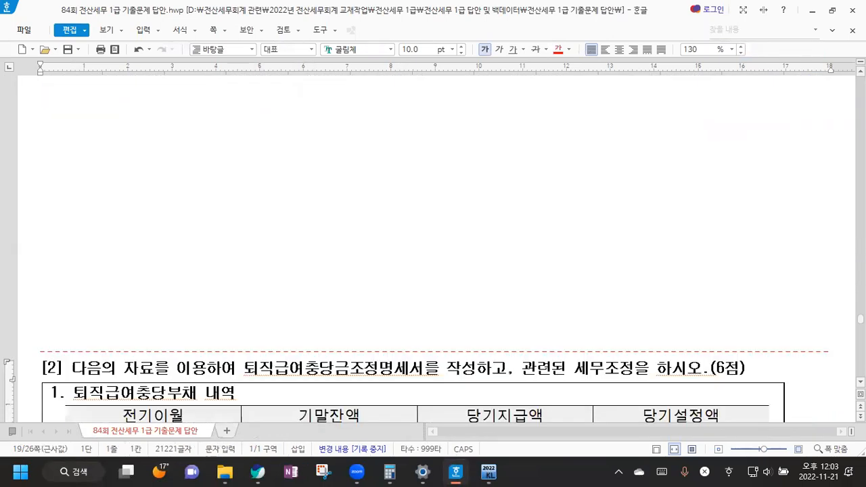
{"action": "scroll", "coordinate": [159, 159], "scroll_direction": "down", "scroll_amount": 3}
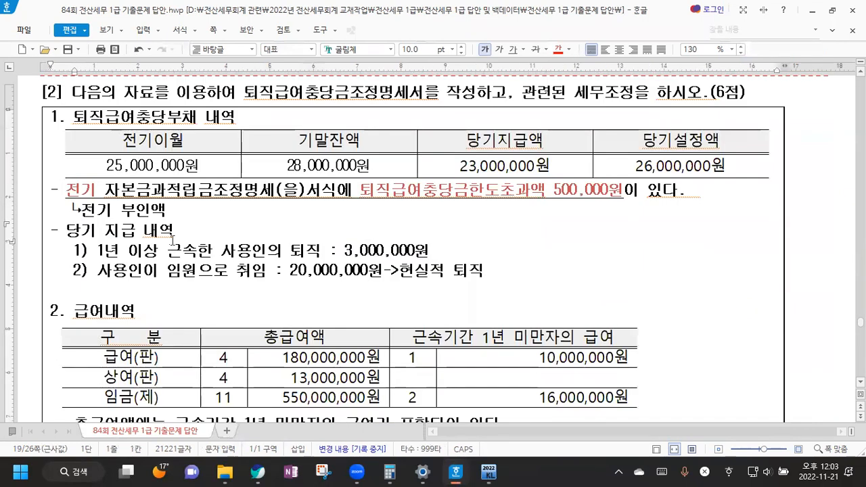
{"action": "left_click", "coordinate": [173, 237]}
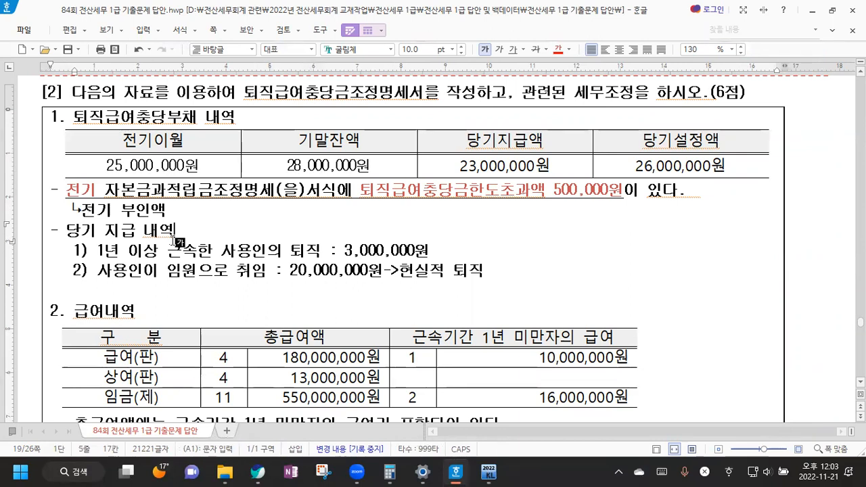
Separate question [2]'s [답] heading from its 손금불산입 answer lines with blank lines.
{"action": "scroll", "coordinate": [175, 238], "scroll_direction": "down", "scroll_amount": 10}
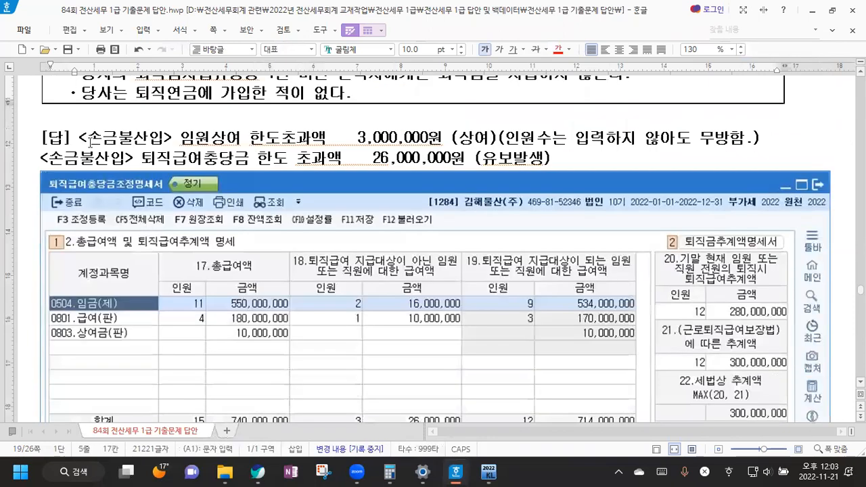
{"action": "left_click", "coordinate": [75, 136]}
{"action": "key", "text": "Return"}
{"action": "key", "text": "Return"}
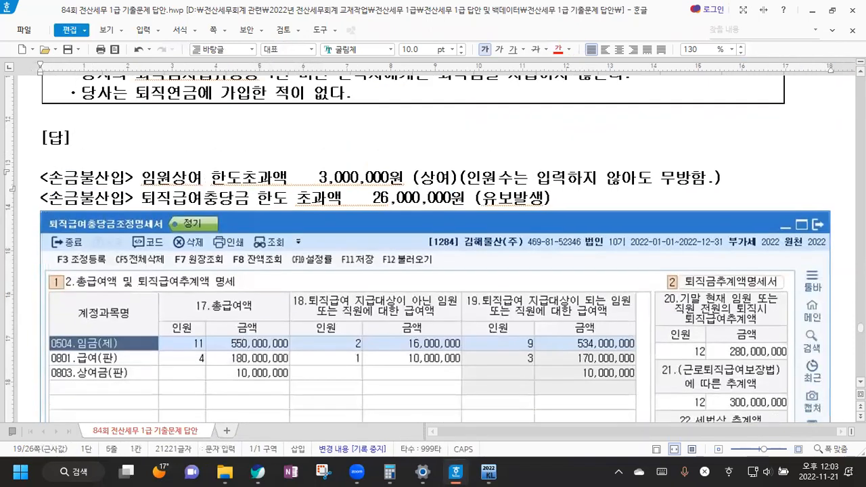
{"action": "key", "text": "Up"}
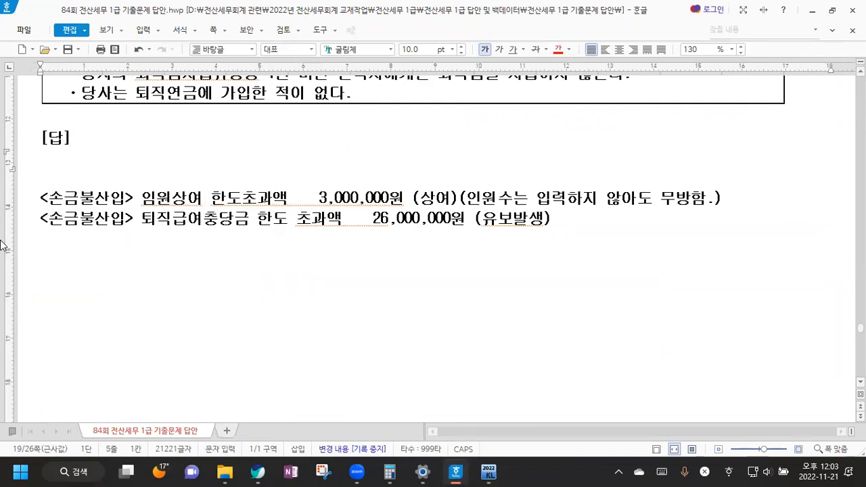
Insert a table with 1 row and 1 column directly below question [2]'s [답] heading.
{"action": "right_click", "coordinate": [322, 33]}
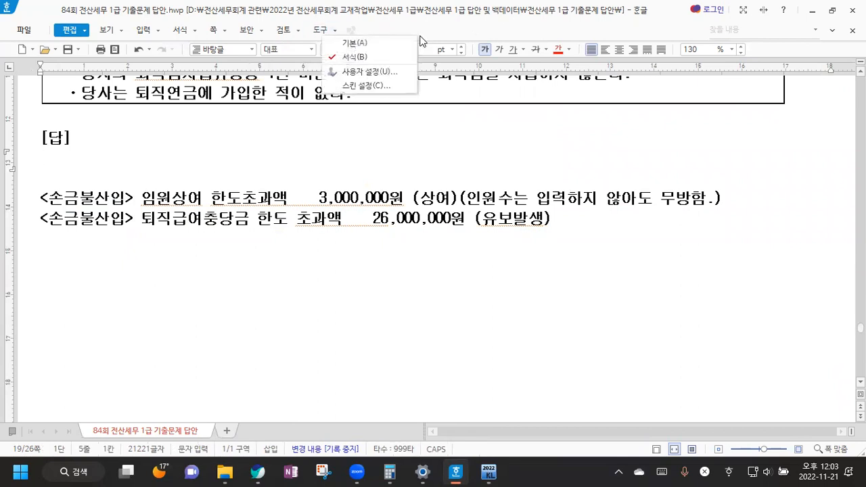
{"action": "left_click", "coordinate": [358, 40]}
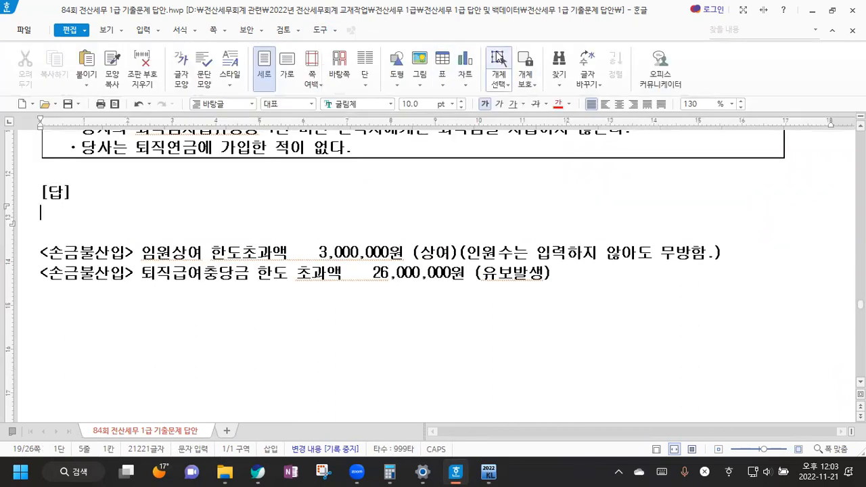
{"action": "left_click", "coordinate": [442, 62]}
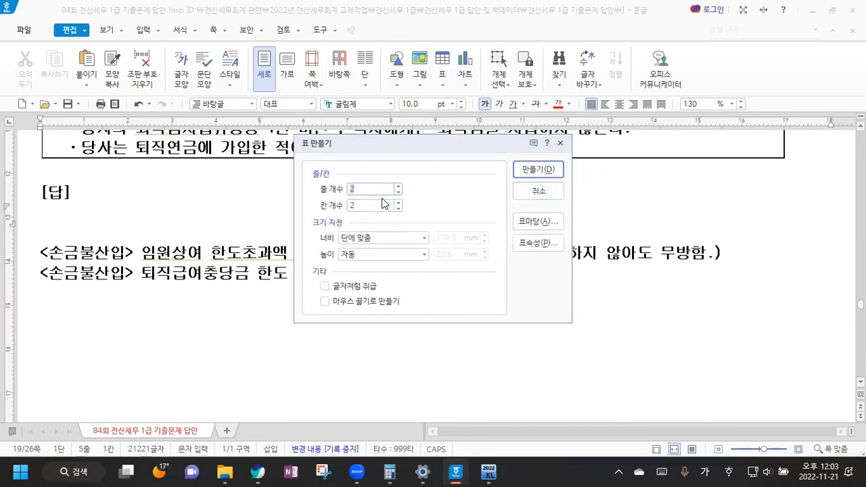
{"action": "type", "text": "1"}
{"action": "key", "text": "Tab"}
{"action": "type", "text": "1"}
{"action": "key", "text": "Return"}
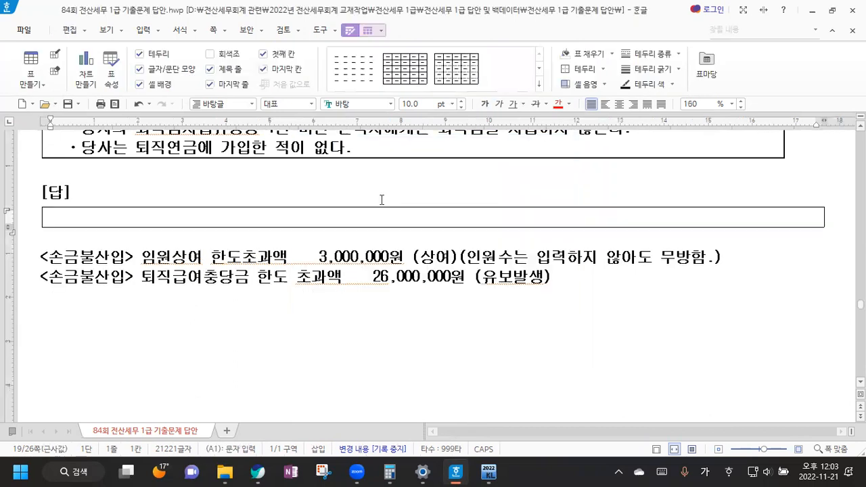
Collapse the basic tool ribbon and set the new table cell's text to bold with 130% line spacing.
{"action": "left_click", "coordinate": [381, 30]}
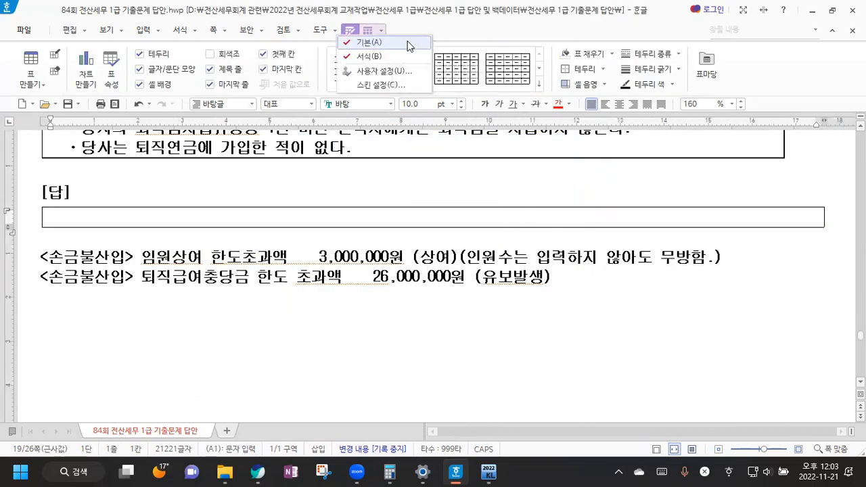
{"action": "left_click", "coordinate": [368, 42]}
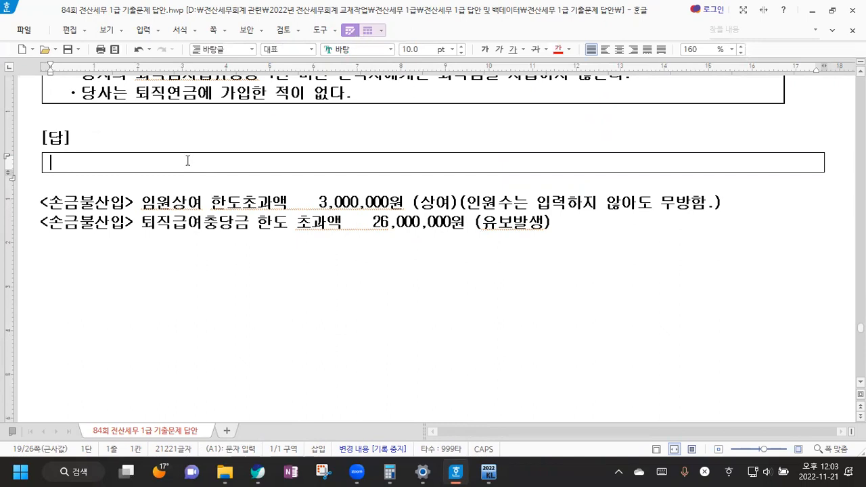
{"action": "left_click", "coordinate": [391, 49]}
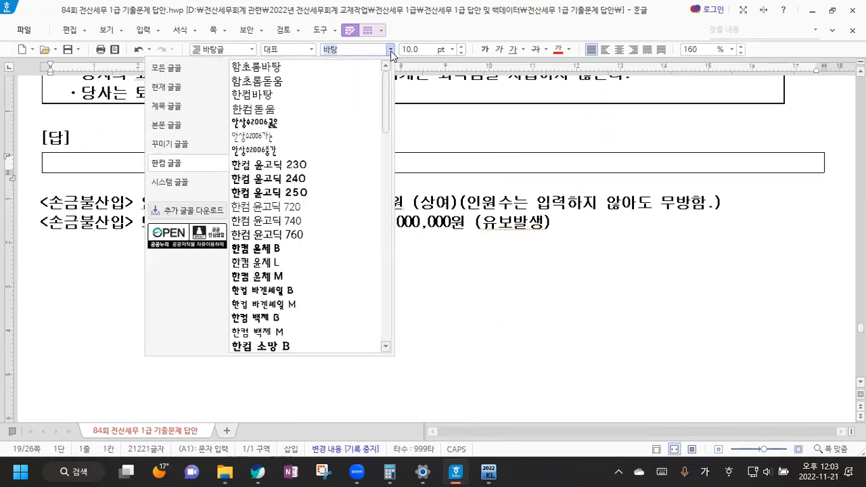
{"action": "left_click", "coordinate": [493, 53]}
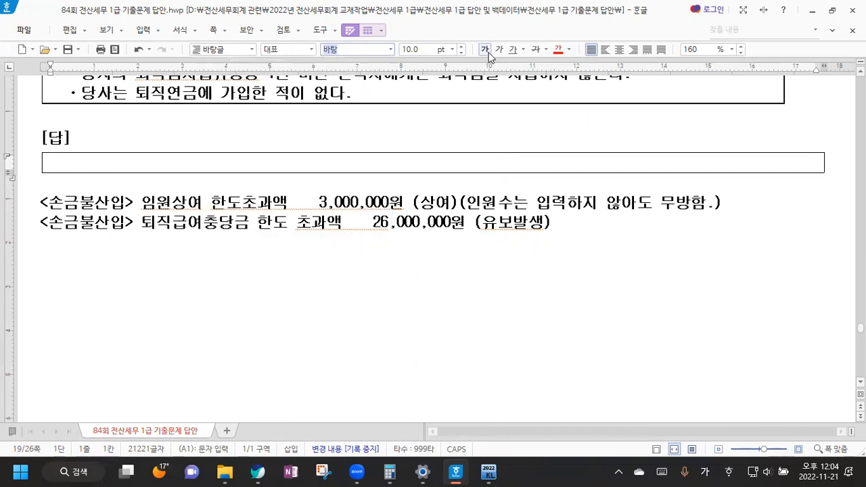
{"action": "left_click", "coordinate": [731, 50]}
{"action": "left_click", "coordinate": [731, 49]}
{"action": "left_click", "coordinate": [731, 49]}
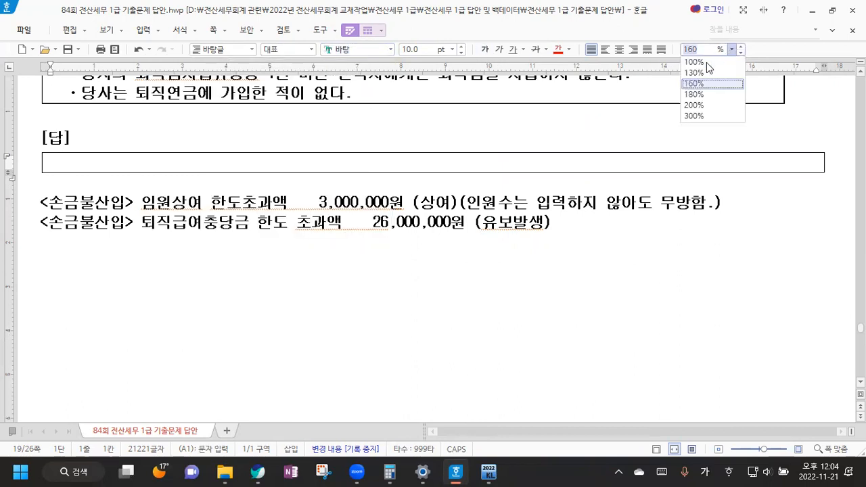
{"action": "left_click", "coordinate": [699, 73]}
{"action": "left_click", "coordinate": [118, 161]}
Write the heading "-참고-" in the table cell, with "*퇴직급여충당금과 퇴직연금부담금" on the line below.
{"action": "type", "text": "-참고"}
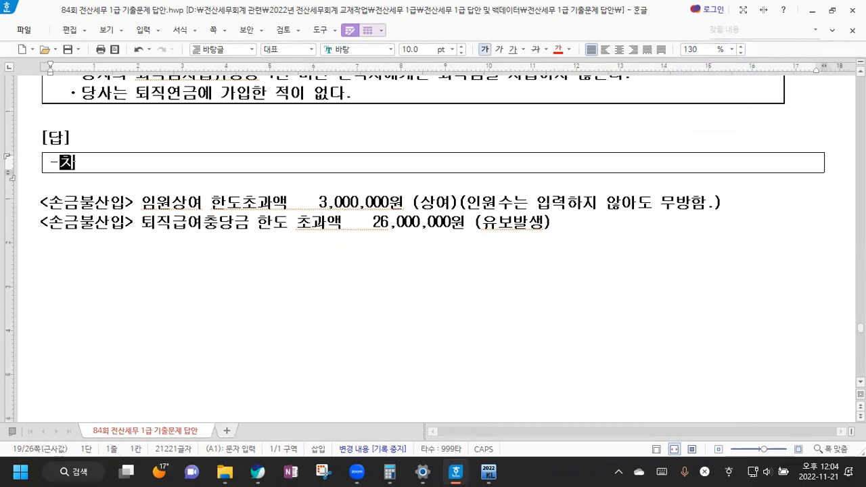
{"action": "type", "text": "-"}
{"action": "key", "text": "Return"}
{"action": "type", "text": "*퇴직급"}
{"action": "type", "text": "여충당금"}
{"action": "type", "text": "과 퇴직연그"}
{"action": "type", "text": "ㅁ"}
{"action": "type", "text": "부담금"}
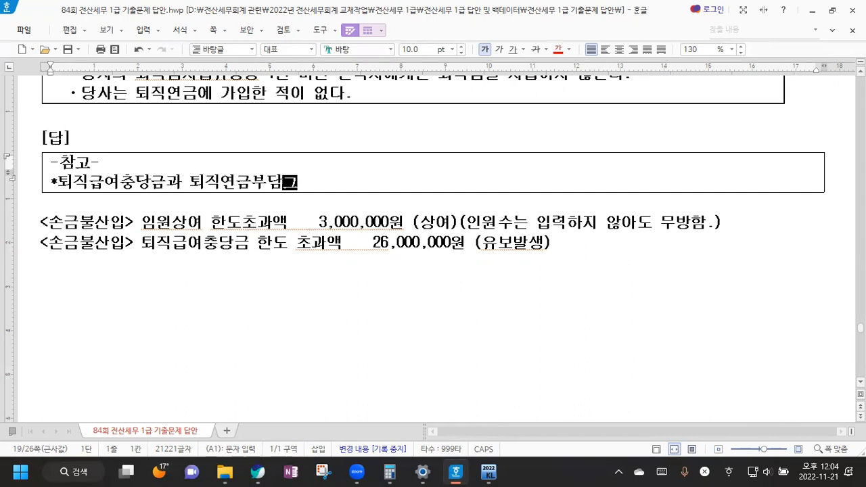
{"action": "key", "text": "Return"}
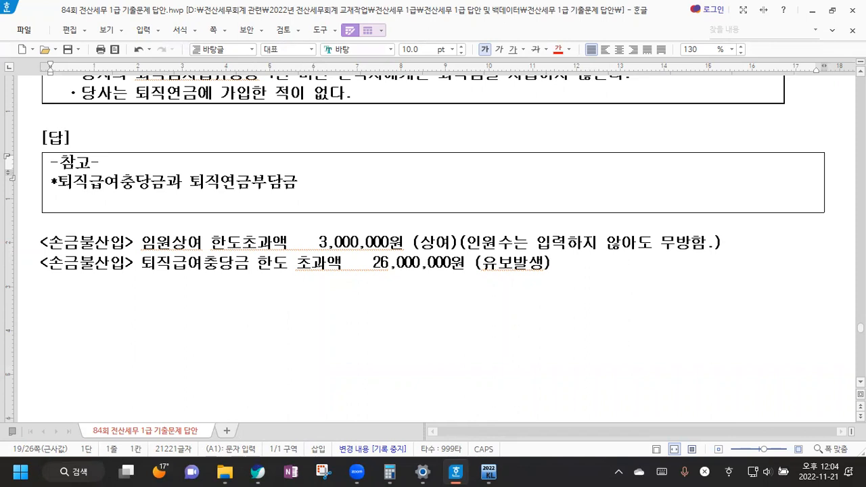
Add the first reference item "1)퇴직급여충당금 -설정시: 손금불산입(유보발생)" below the topic line.
{"action": "type", "text": "퇴"}
{"action": "key", "text": "BackSpace"}
{"action": "key", "text": "BackSpace"}
{"action": "key", "text": "BackSpace"}
{"action": "key", "text": "BackSpace"}
{"action": "type", "text": "1)"}
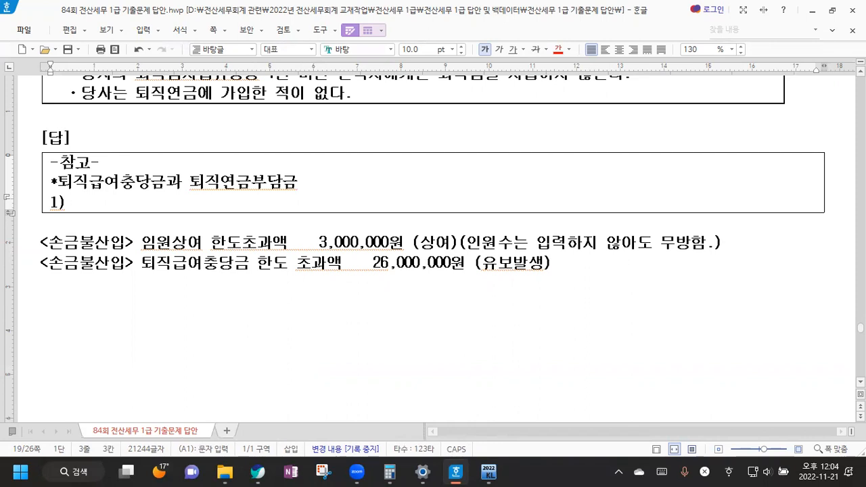
{"action": "key", "text": "Hangul"}
{"action": "type", "text": "퇴직급여추"}
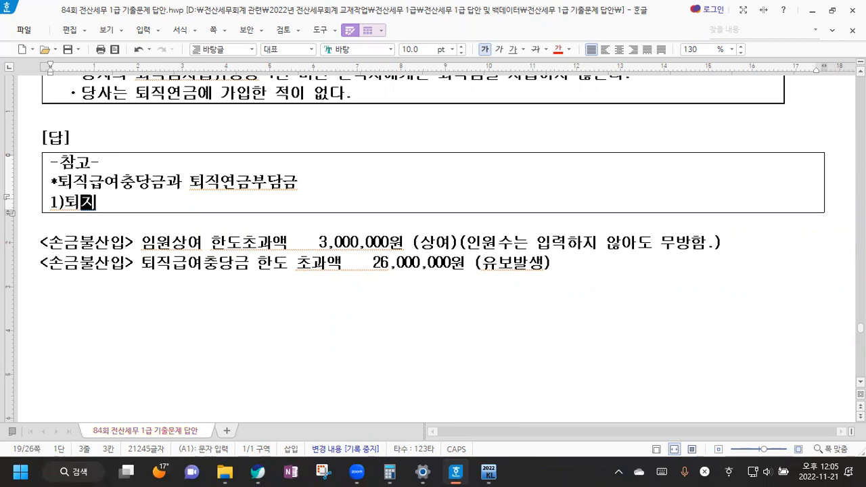
{"action": "type", "text": "충당금"}
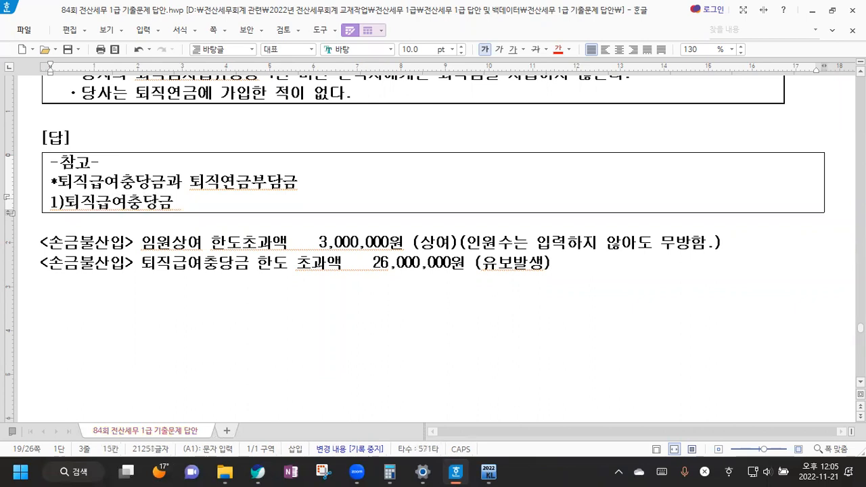
{"action": "type", "text": " -설정시:"}
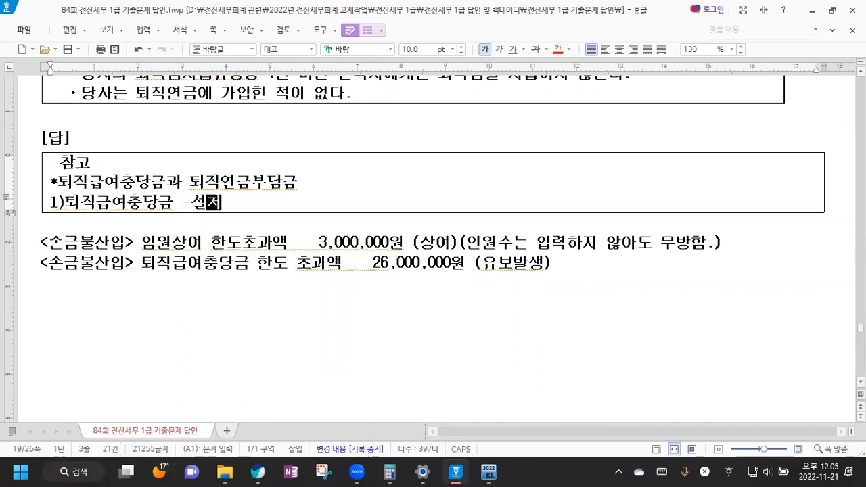
{"action": "type", "text": " 손금불산입"}
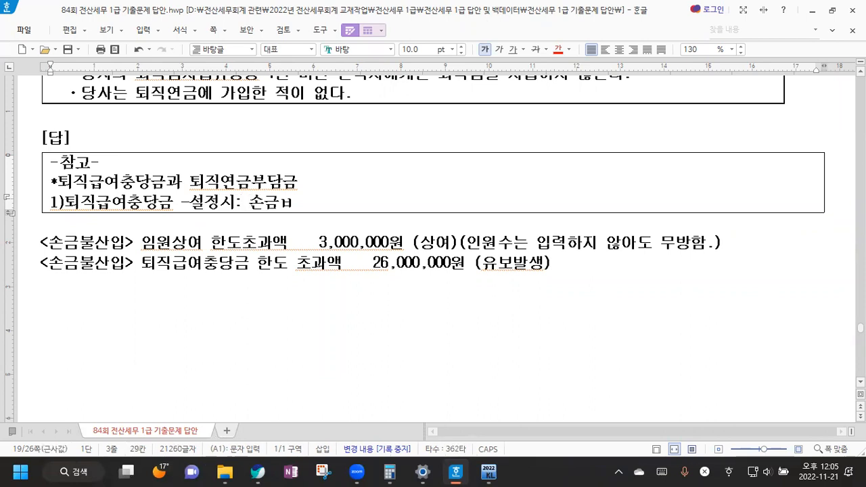
{"action": "type", "text": "(유보발생"}
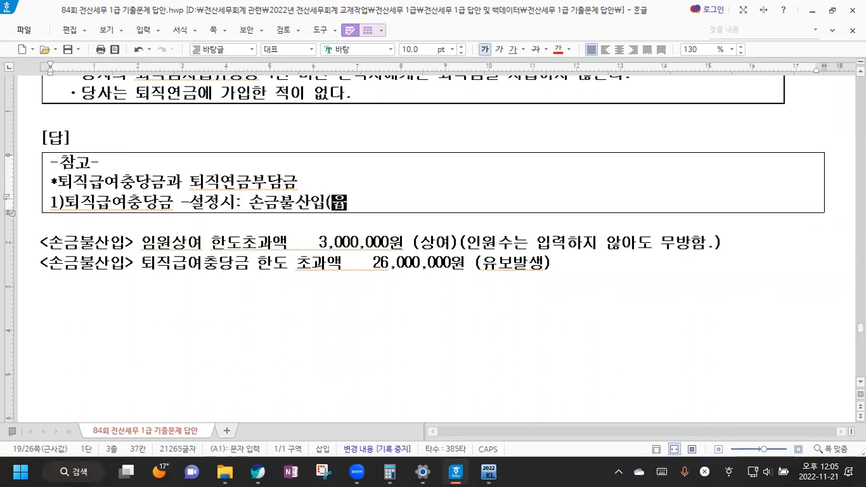
{"action": "type", "text": ")"}
{"action": "key", "text": "Return"}
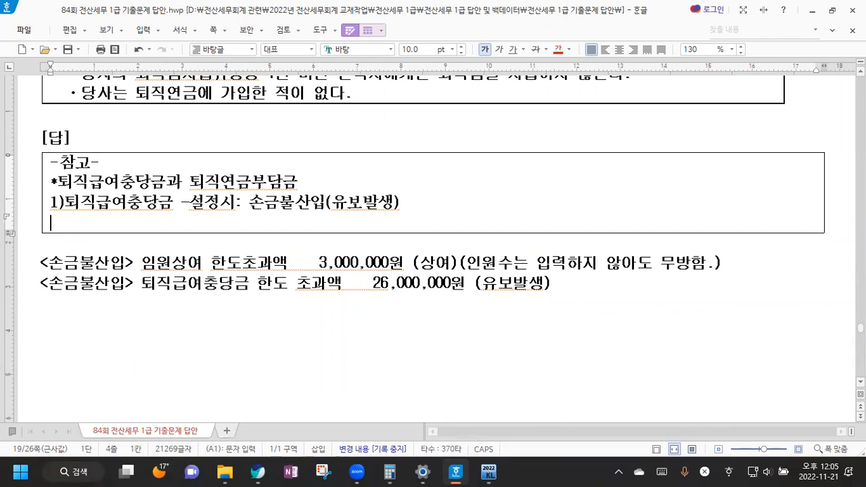
Add "-사용시: 손금산입(유보감소)" aligned beneath the 설정시 entry, followed by a blank line.
{"action": "type", "text": "-상"}
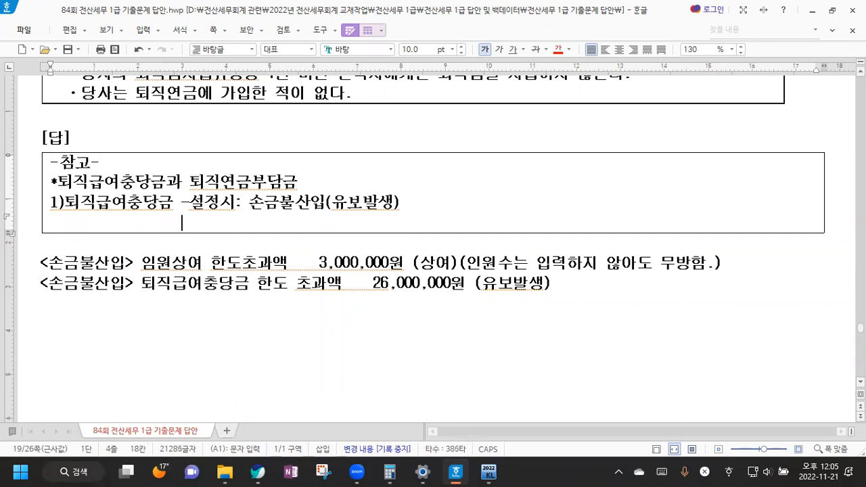
{"action": "type", "text": "용시:"}
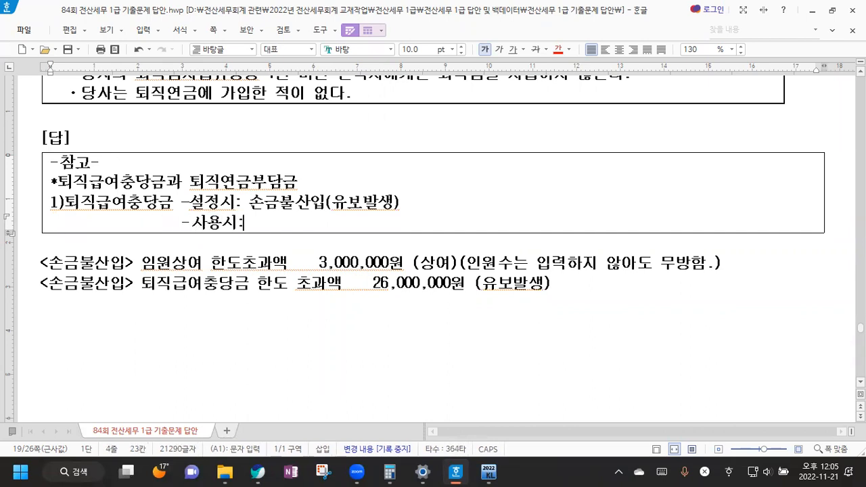
{"action": "type", "text": " 손금ㅅ산입("}
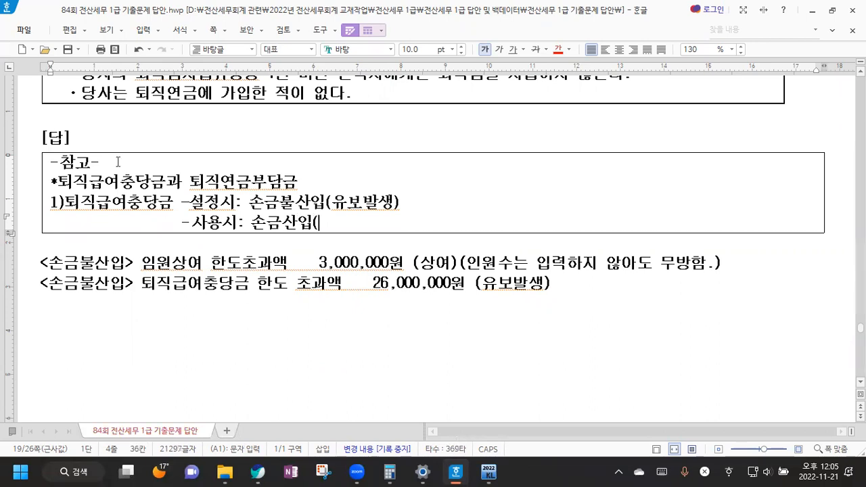
{"action": "type", "text": "유보감소)"}
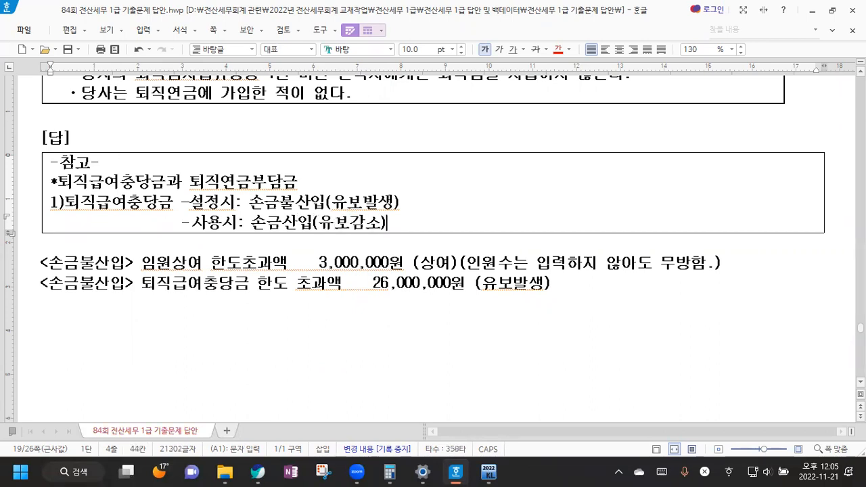
{"action": "key", "text": "Return"}
{"action": "key", "text": "Return"}
Start the second reference item with the label "2)퇴직연금(확정급여형) -".
{"action": "type", "text": "-"}
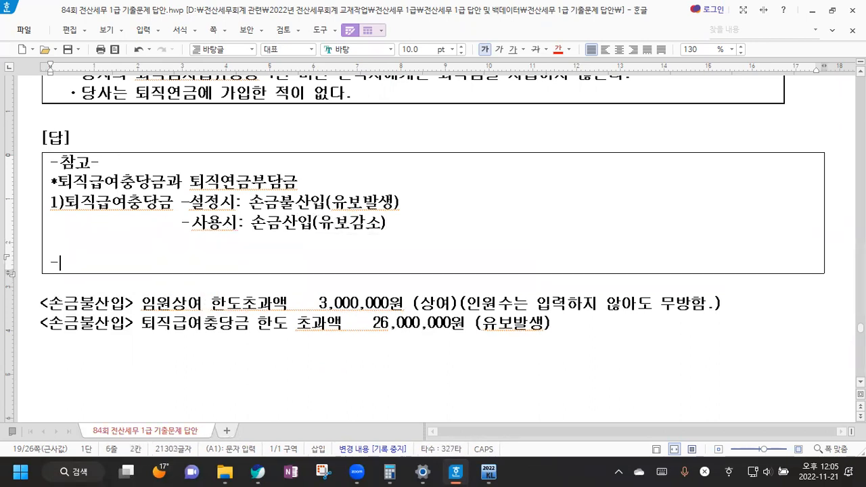
{"action": "key", "text": "BackSpace"}
{"action": "type", "text": "2)퇴"}
{"action": "type", "text": "직연금부담"}
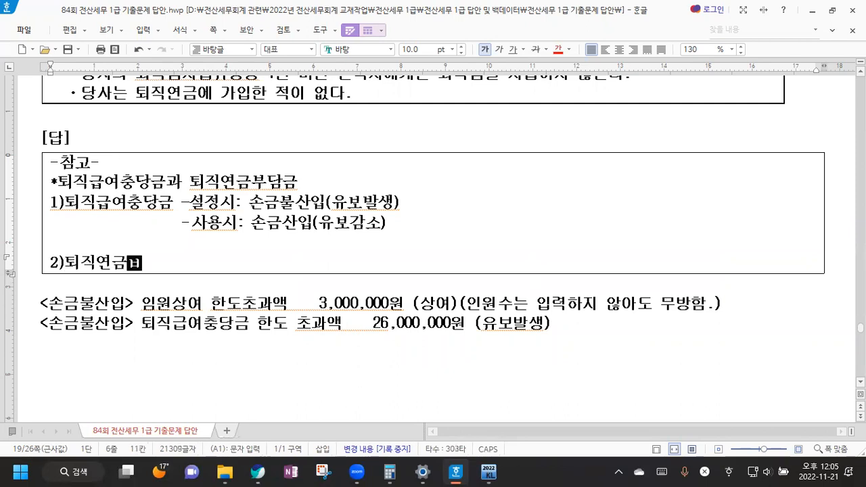
{"action": "type", "text": "ㄱ"}
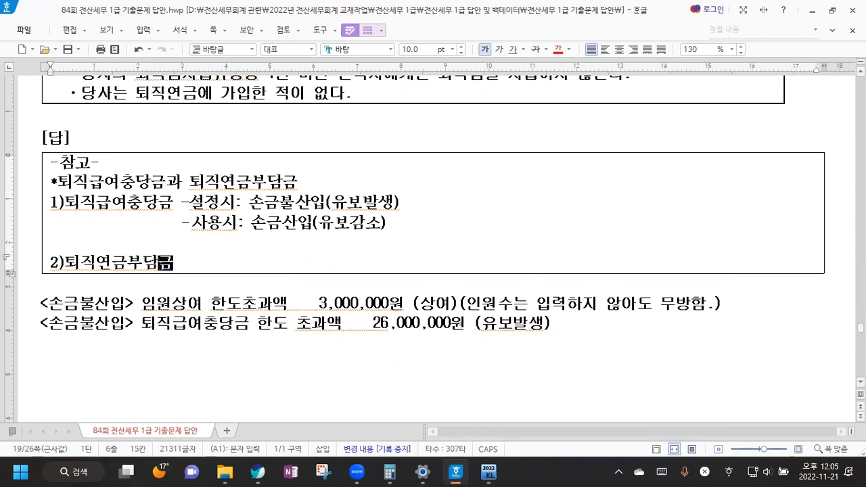
{"action": "key", "text": "BackSpace"}
{"action": "key", "text": "BackSpace"}
{"action": "key", "text": "BackSpace"}
{"action": "type", "text": "-"}
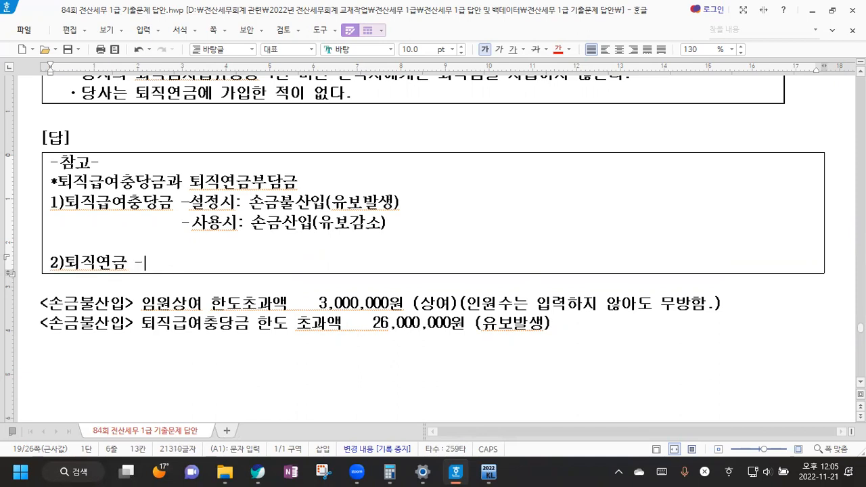
{"action": "key", "text": "Left"}
{"action": "key", "text": "Left"}
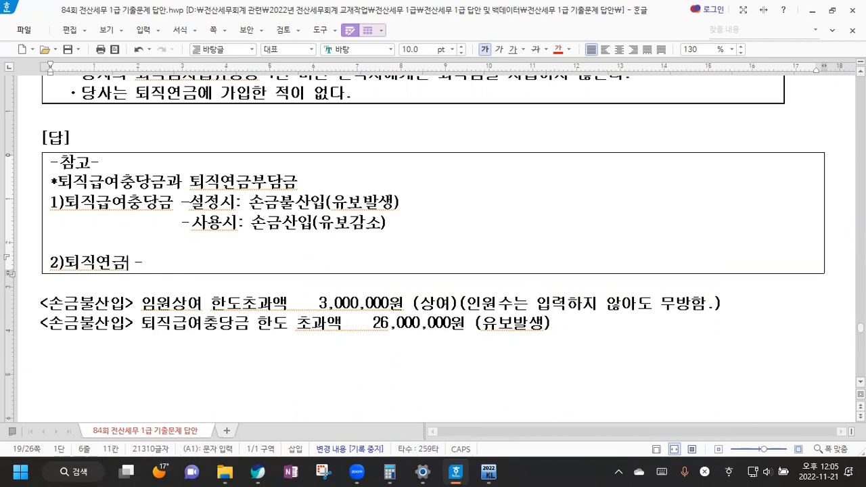
{"action": "type", "text": "(확정ㄱ"}
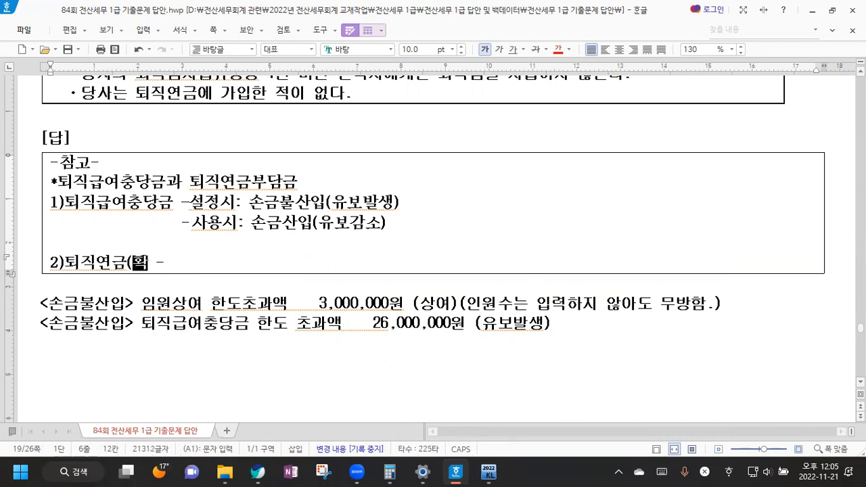
{"action": "type", "text": "급여형)"}
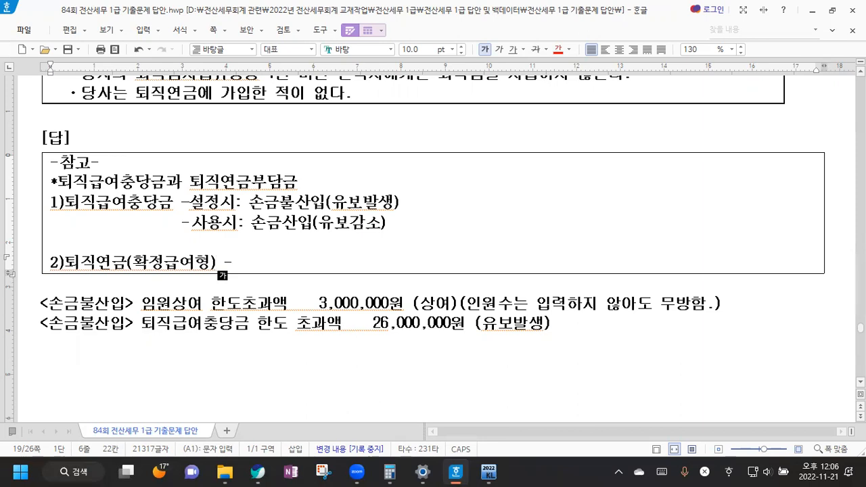
Complete the 퇴직연금 line with "불입시: 손금산입(유보발생)" and begin a new line.
{"action": "type", "text": "-"}
{"action": "key", "text": "BackSpace"}
{"action": "key", "text": "End"}
{"action": "type", "text": "ㅌ"}
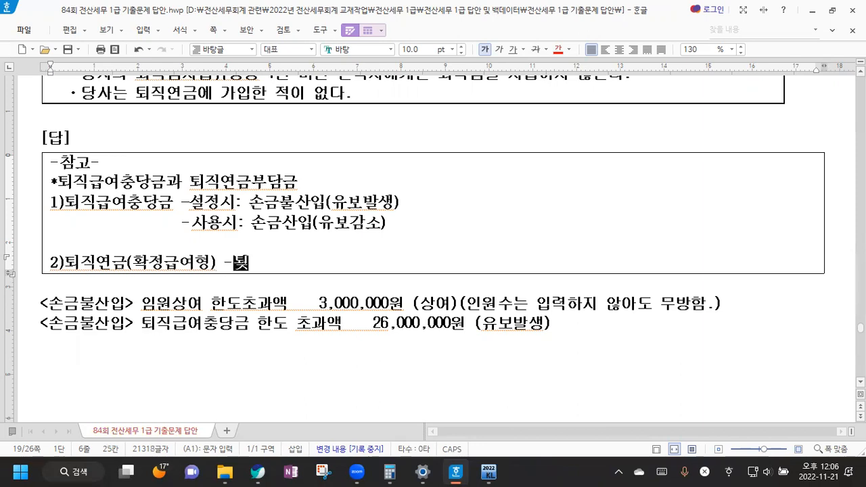
{"action": "key", "text": "BackSpace"}
{"action": "type", "text": "불입"}
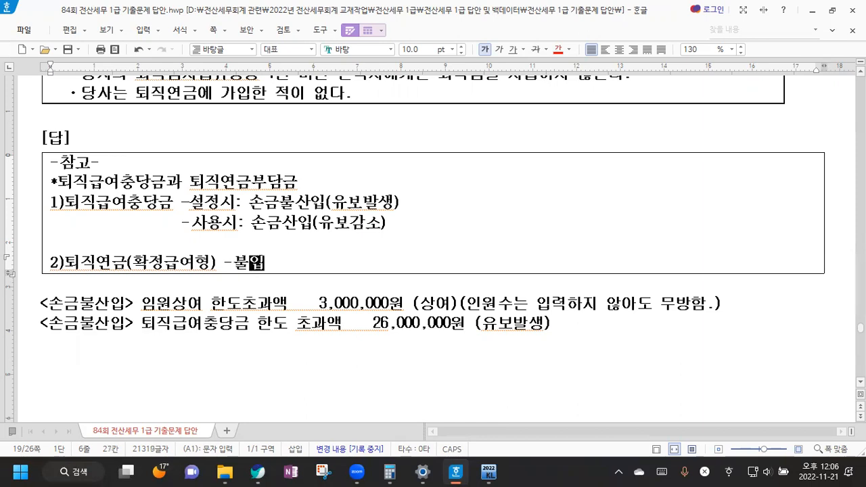
{"action": "type", "text": "시: 손금산입"}
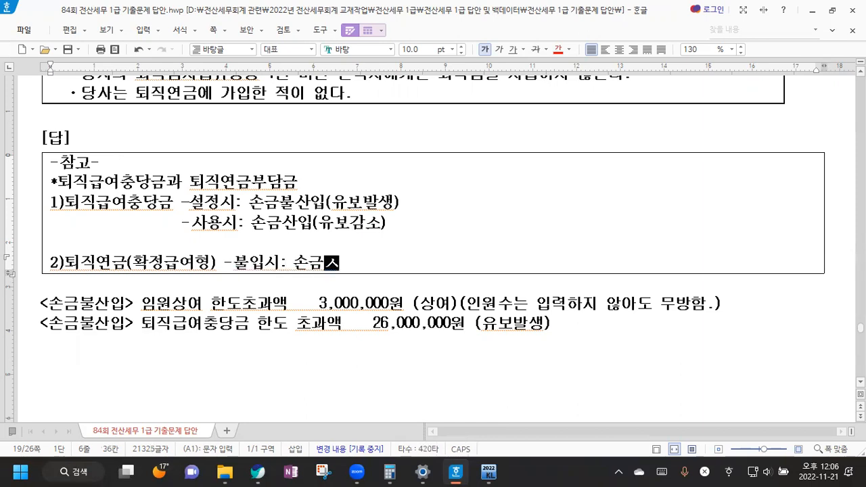
{"action": "type", "text": "(유보발"}
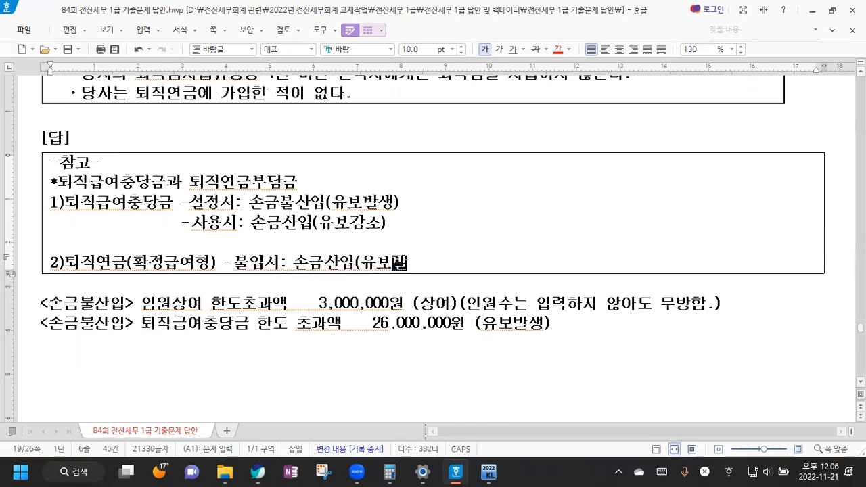
{"action": "type", "text": "생)"}
{"action": "key", "text": "Return"}
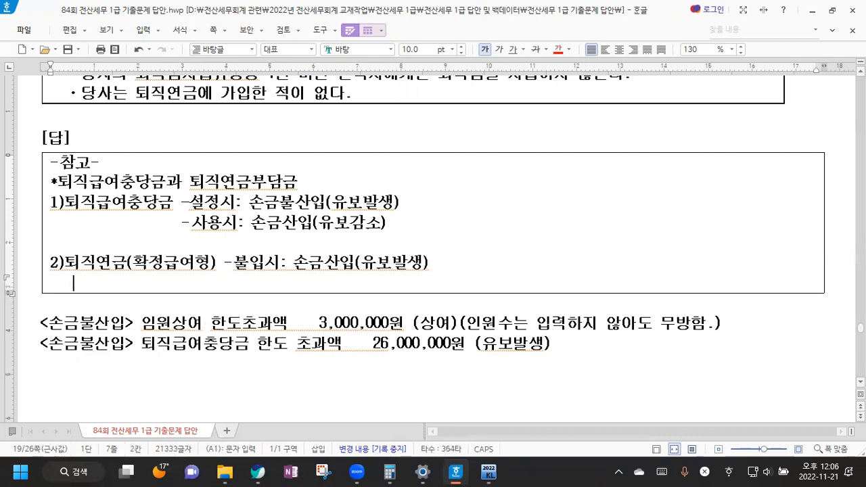
Add "-사용시: 손금불산입(유보감소)" aligned beneath the 불입시 entry.
{"action": "type", "text": "-"}
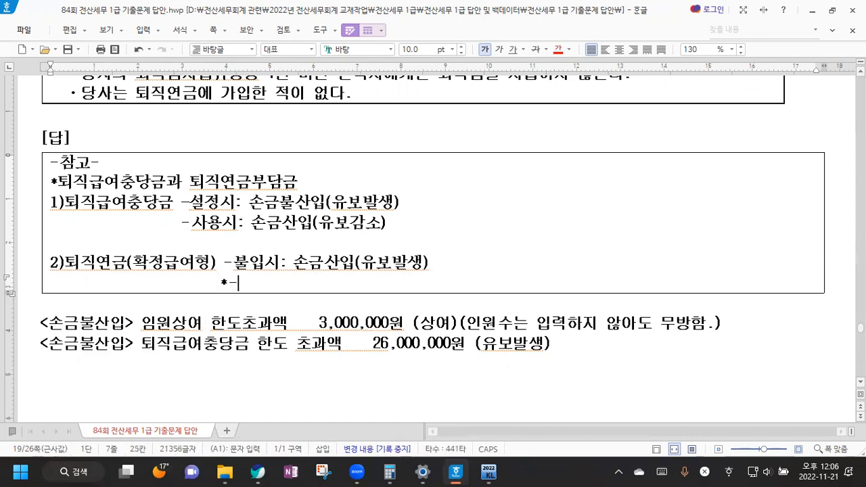
{"action": "type", "text": "사용시: 손"}
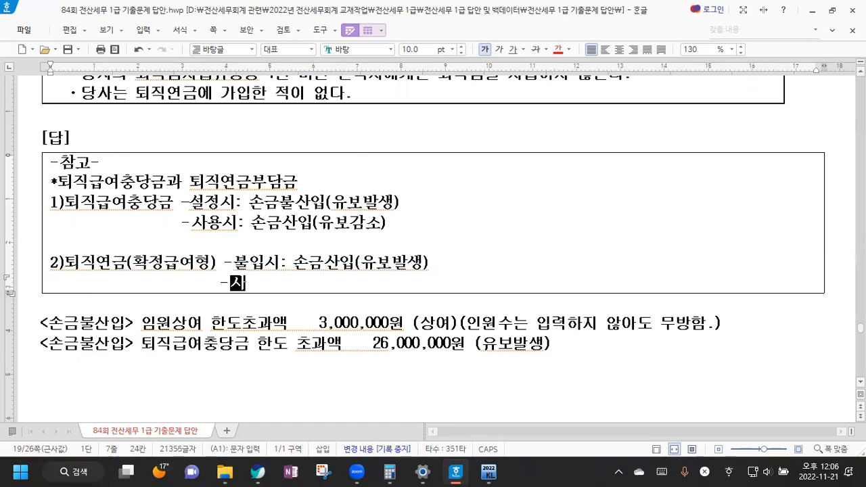
{"action": "type", "text": "금불산입("}
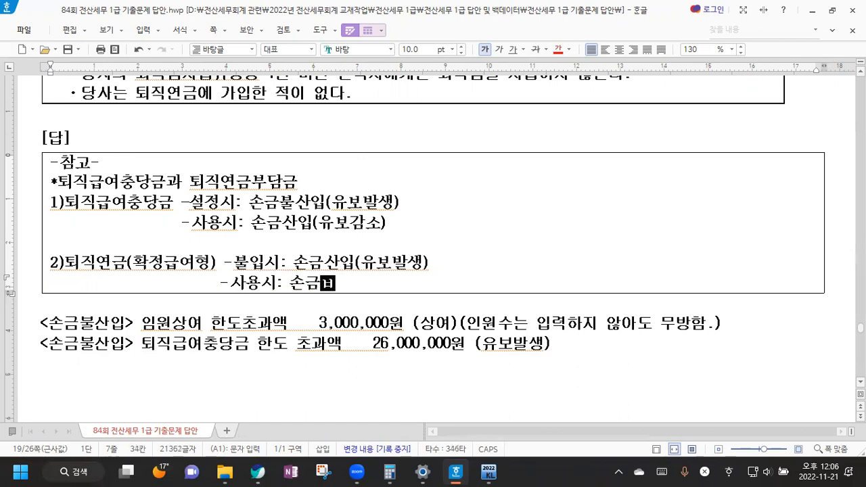
{"action": "type", "text": "유보감소)"}
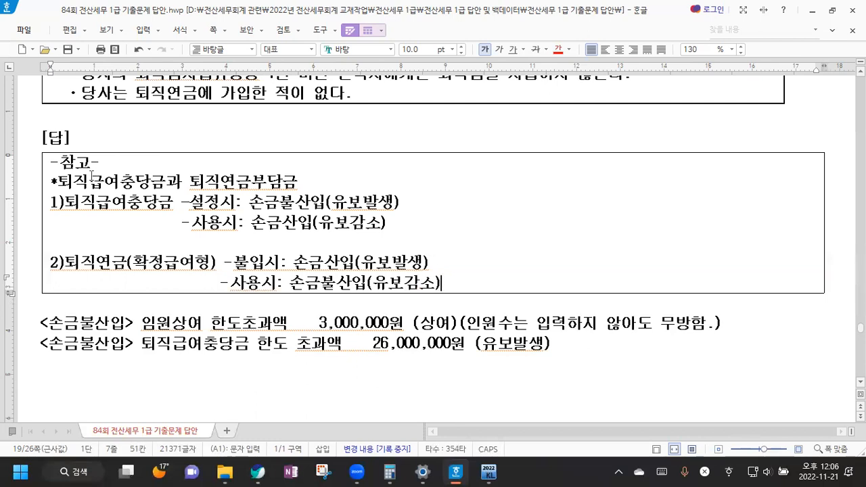
Review the -참고- box, comparing the 사용시 adjustments for 퇴직급여충당금 and 퇴직연금(확정급여형).
{"action": "scroll", "coordinate": [85, 253], "scroll_direction": "down", "scroll_amount": 1}
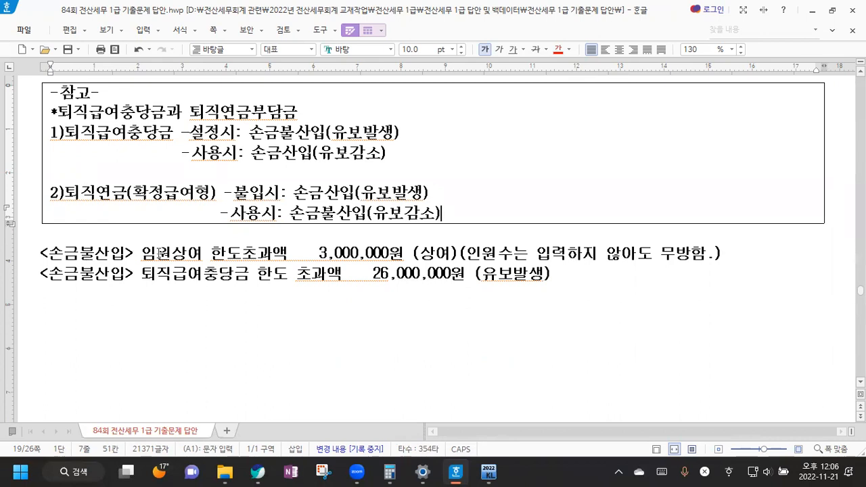
{"action": "left_click", "coordinate": [68, 192]}
{"action": "left_click_drag", "start_coordinate": [227, 214], "coordinate": [457, 216]}
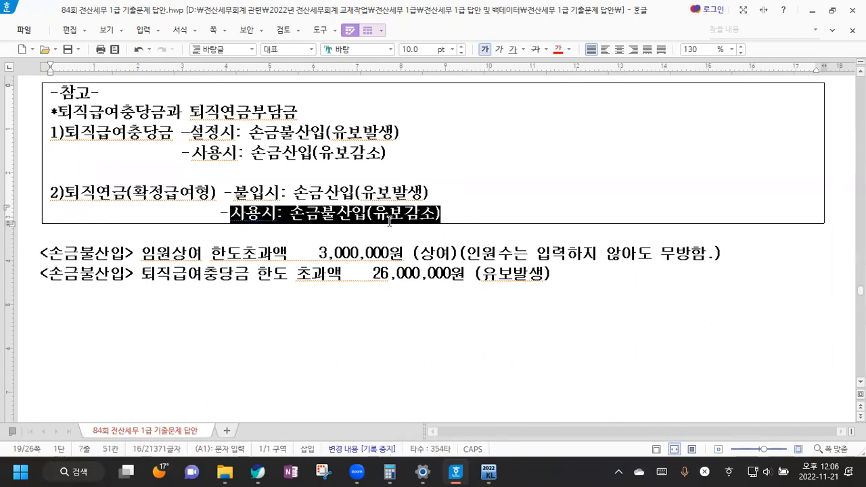
{"action": "left_click", "coordinate": [257, 217]}
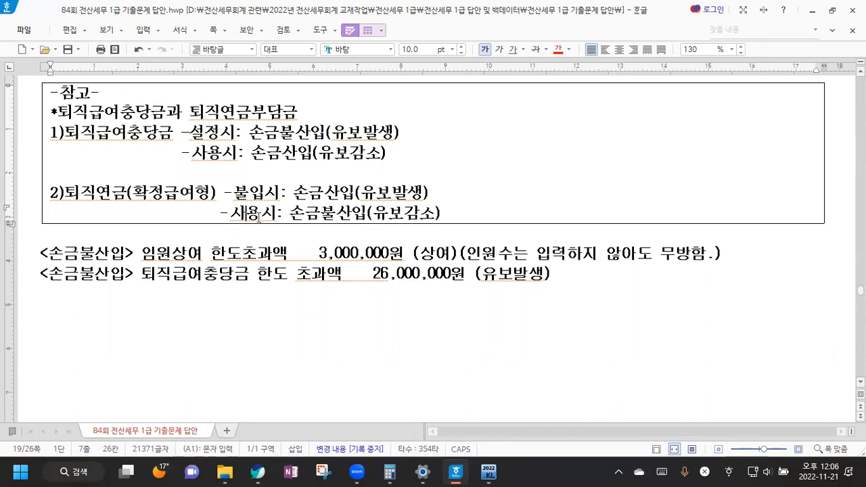
{"action": "left_click_drag", "start_coordinate": [216, 213], "coordinate": [418, 217]}
{"action": "left_click", "coordinate": [98, 139]}
{"action": "left_click_drag", "start_coordinate": [98, 140], "coordinate": [387, 155]}
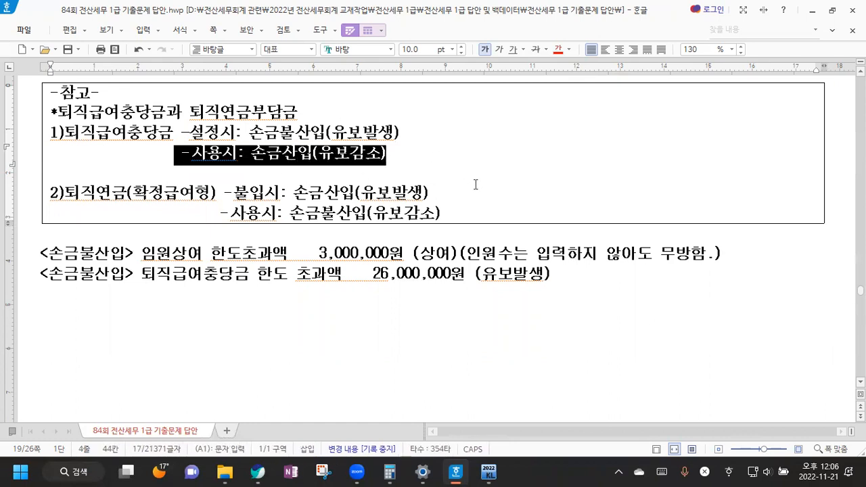
{"action": "left_click", "coordinate": [467, 210]}
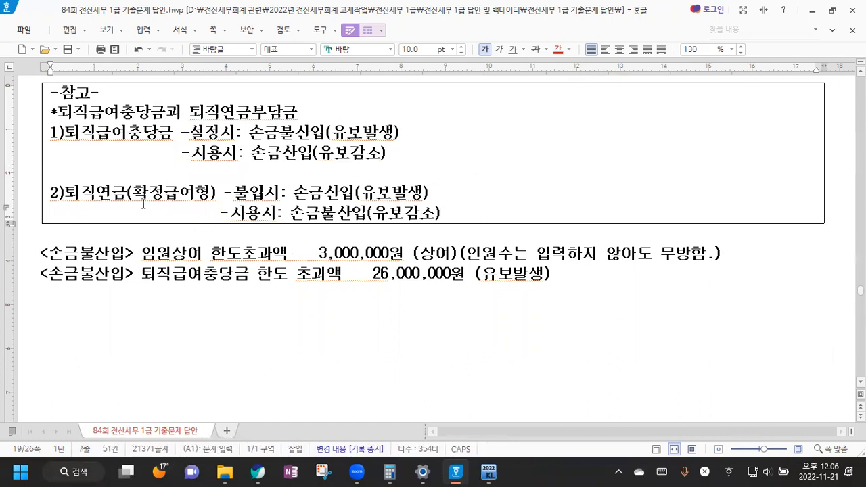
{"action": "left_click_drag", "start_coordinate": [80, 193], "coordinate": [164, 194]}
{"action": "left_click_drag", "start_coordinate": [230, 214], "coordinate": [452, 213]}
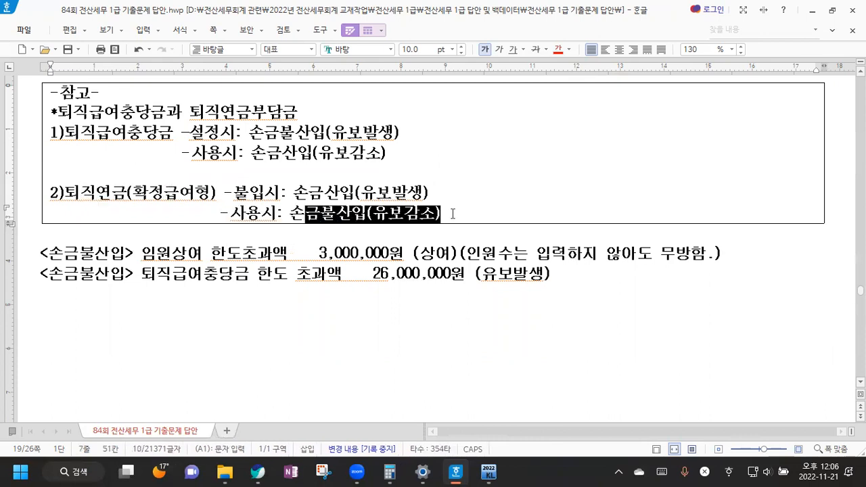
{"action": "left_click", "coordinate": [453, 215]}
{"action": "left_click_drag", "start_coordinate": [95, 135], "coordinate": [351, 155]}
{"action": "left_click", "coordinate": [351, 154]}
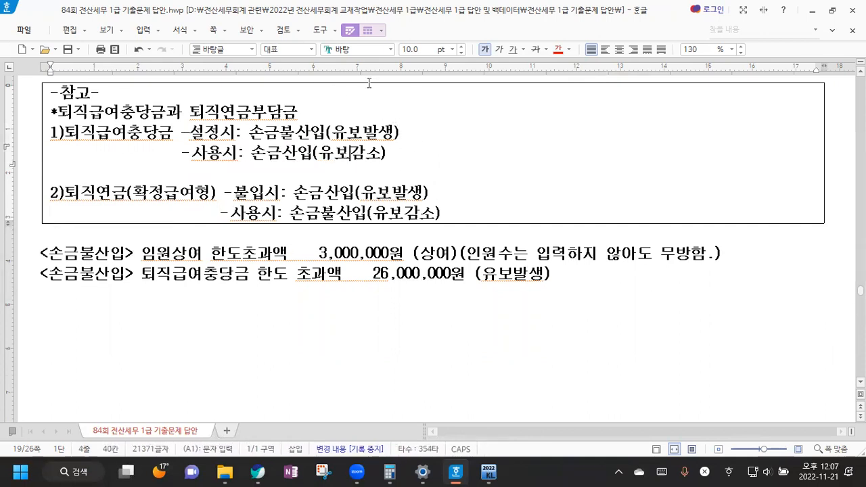
{"action": "left_click", "coordinate": [458, 215]}
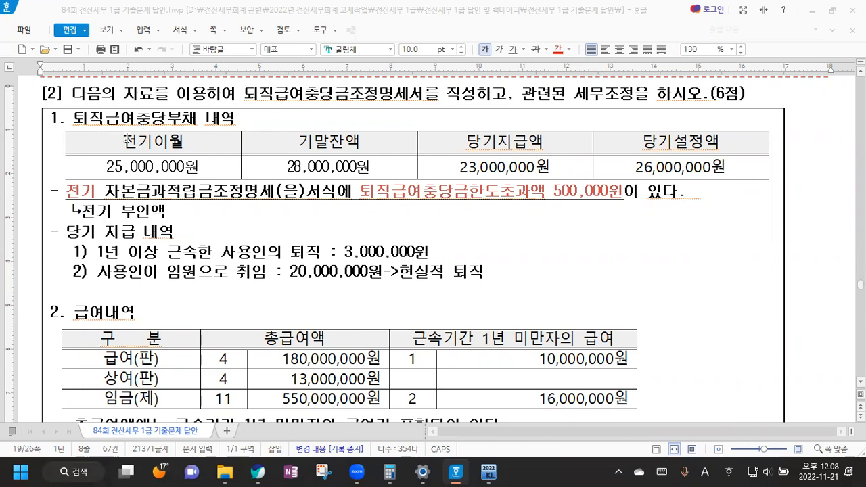
Examine the 전기이월, 기말잔액, 당기지급액 and 당기설정액 columns of the 퇴직급여충당부채 내역 table.
{"action": "left_click_drag", "start_coordinate": [112, 140], "coordinate": [118, 164]}
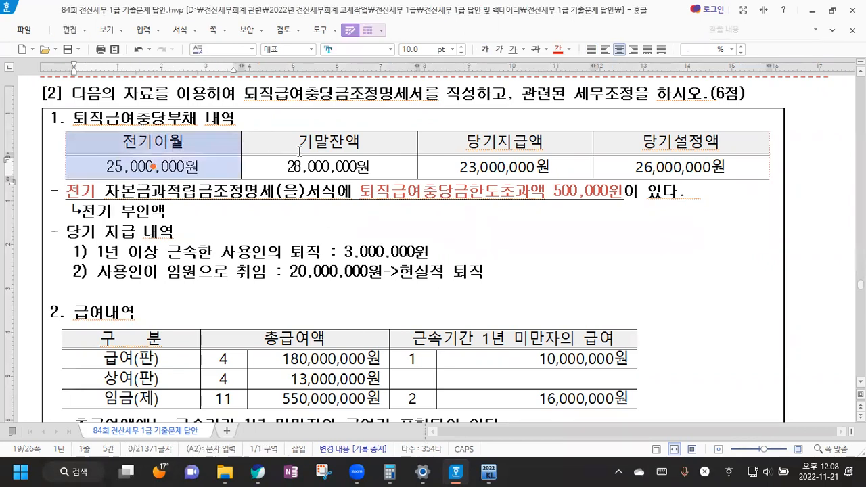
{"action": "left_click_drag", "start_coordinate": [304, 140], "coordinate": [306, 169]}
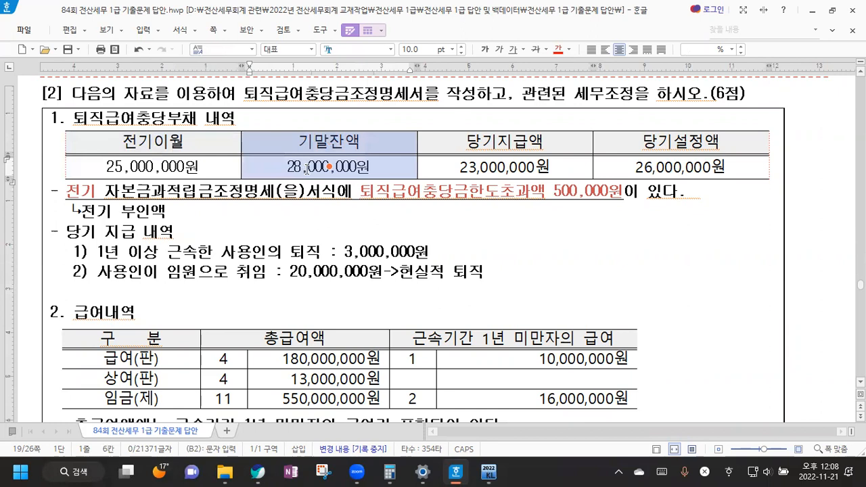
{"action": "left_click_drag", "start_coordinate": [463, 142], "coordinate": [467, 169]}
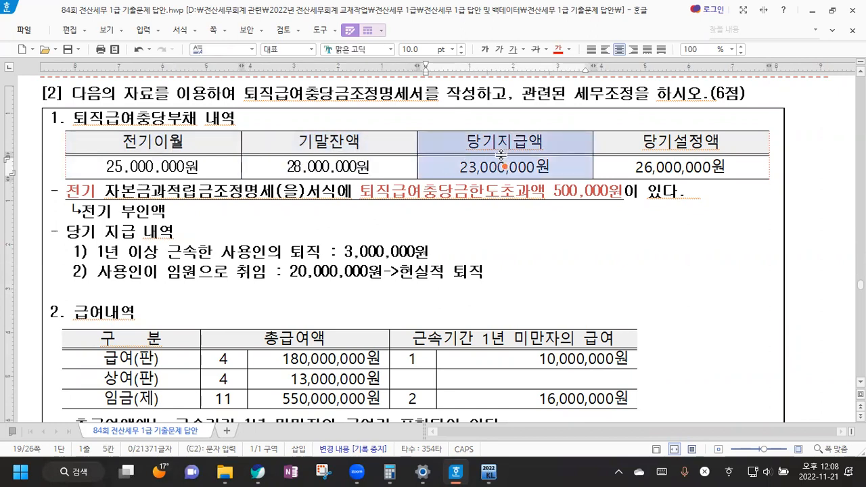
{"action": "left_click_drag", "start_coordinate": [188, 144], "coordinate": [190, 169]}
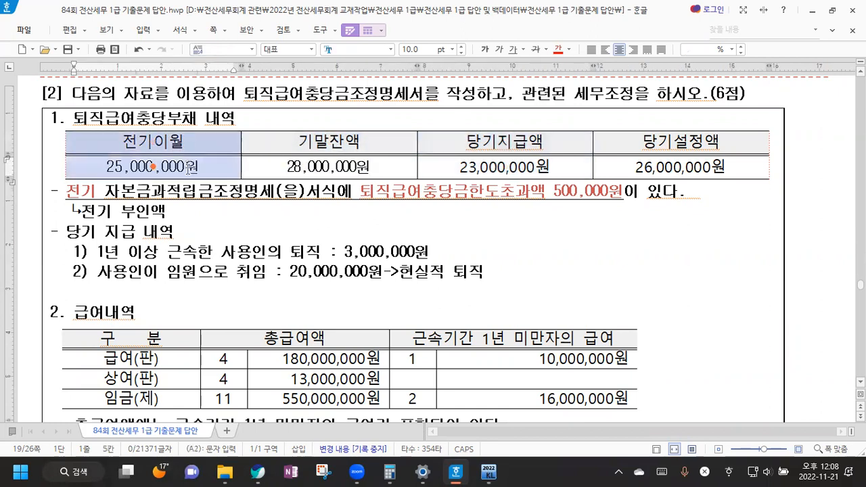
{"action": "left_click_drag", "start_coordinate": [485, 148], "coordinate": [485, 178]}
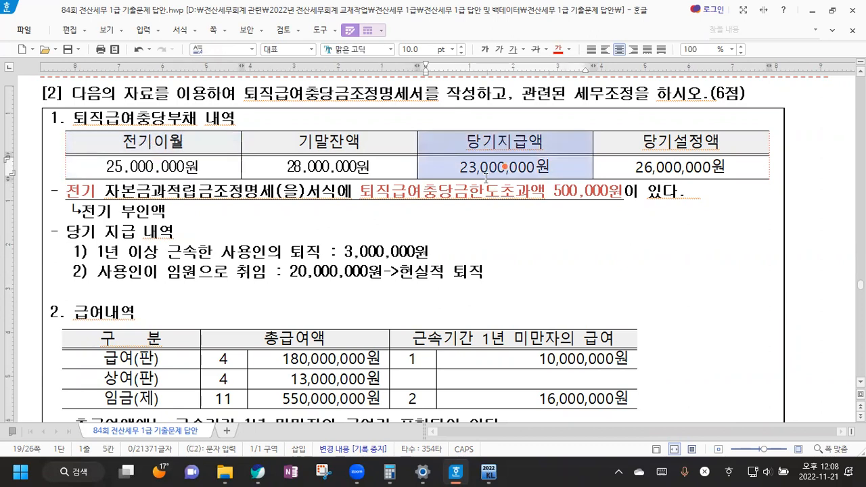
{"action": "left_click_drag", "start_coordinate": [165, 145], "coordinate": [194, 162]}
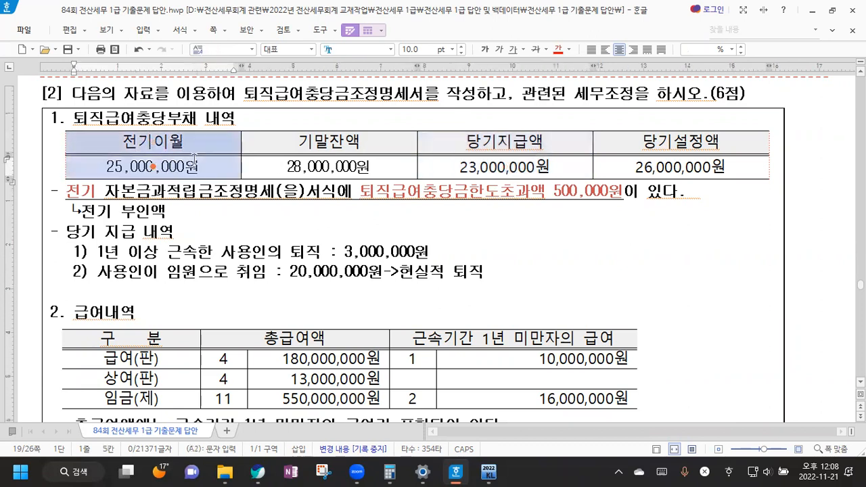
{"action": "left_click_drag", "start_coordinate": [502, 144], "coordinate": [501, 162]}
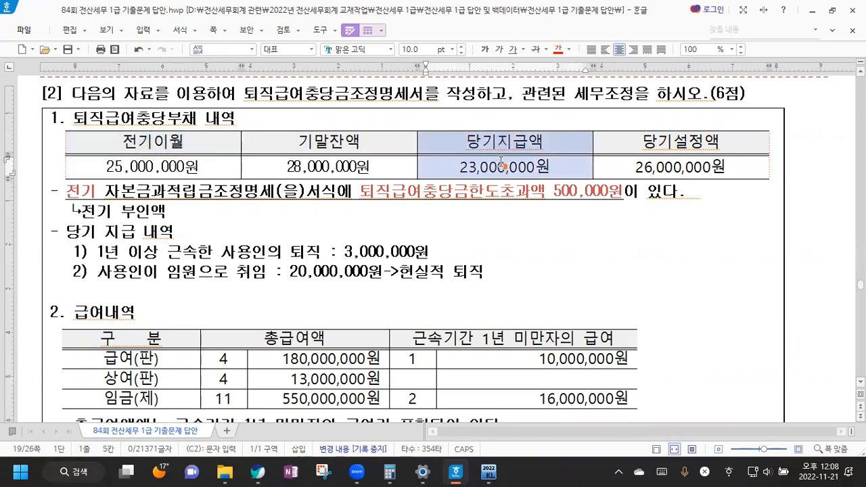
{"action": "left_click", "coordinate": [501, 163]}
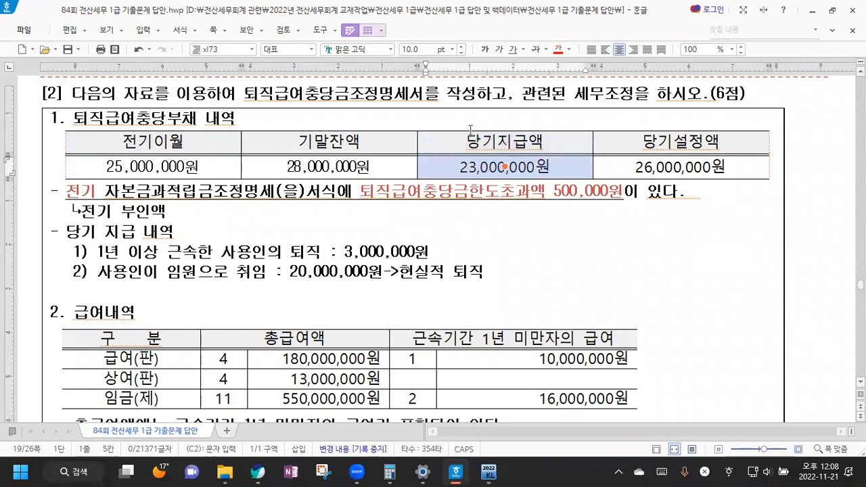
{"action": "left_click_drag", "start_coordinate": [300, 143], "coordinate": [329, 167]}
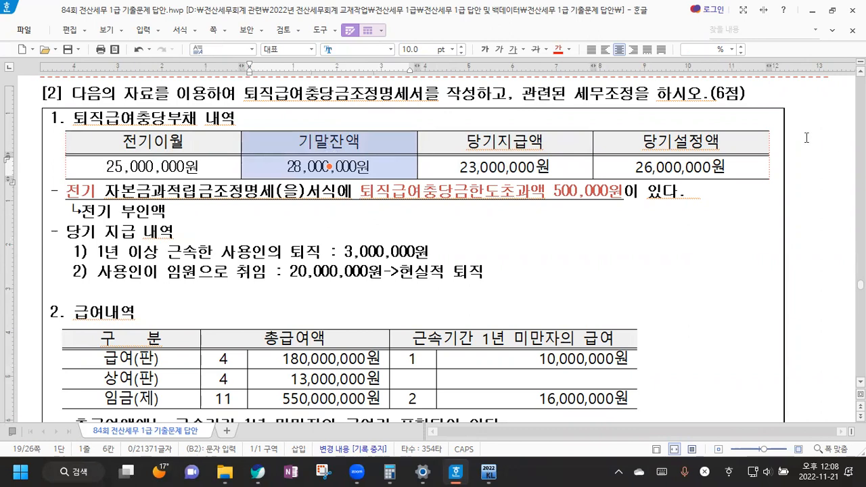
{"action": "left_click_drag", "start_coordinate": [721, 144], "coordinate": [725, 167]}
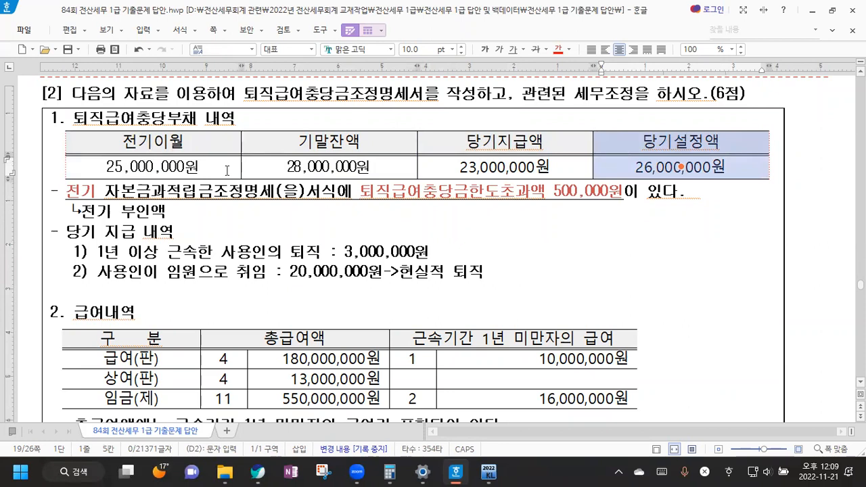
{"action": "left_click", "coordinate": [182, 226]}
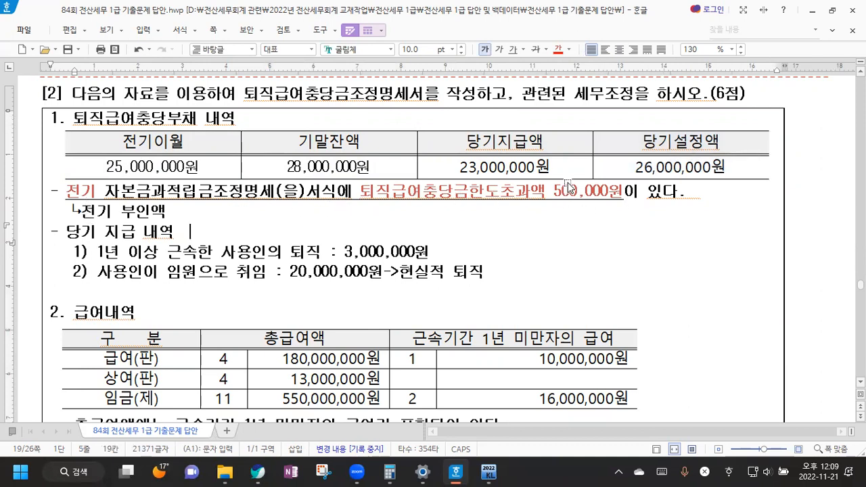
Examine the two 당기 지급 내역 items and compare their amounts with the 당기지급액 column.
{"action": "key", "text": "Hangul"}
{"action": "left_click_drag", "start_coordinate": [120, 253], "coordinate": [276, 254]}
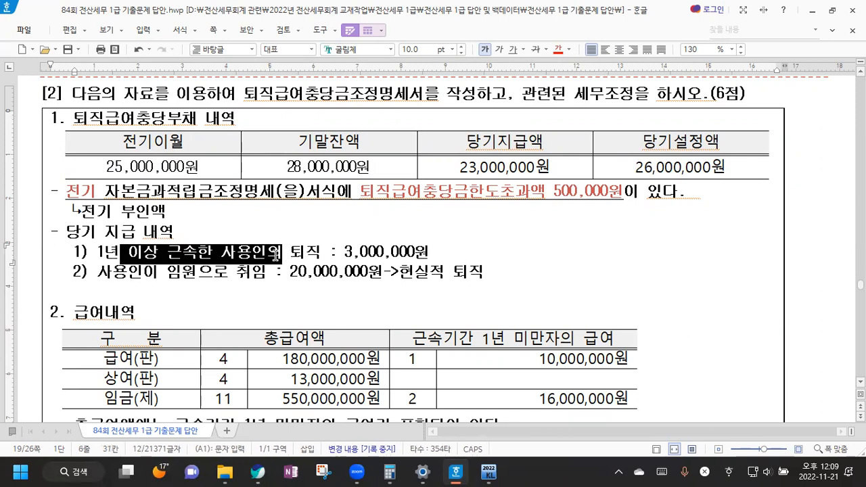
{"action": "left_click", "coordinate": [306, 254]}
{"action": "left_click_drag", "start_coordinate": [103, 254], "coordinate": [212, 259]}
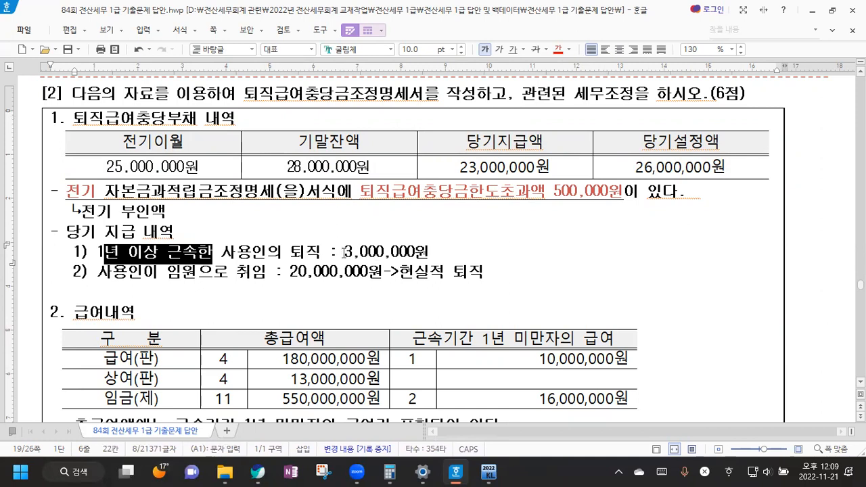
{"action": "left_click_drag", "start_coordinate": [344, 252], "coordinate": [429, 253]}
{"action": "left_click_drag", "start_coordinate": [96, 273], "coordinate": [338, 272]}
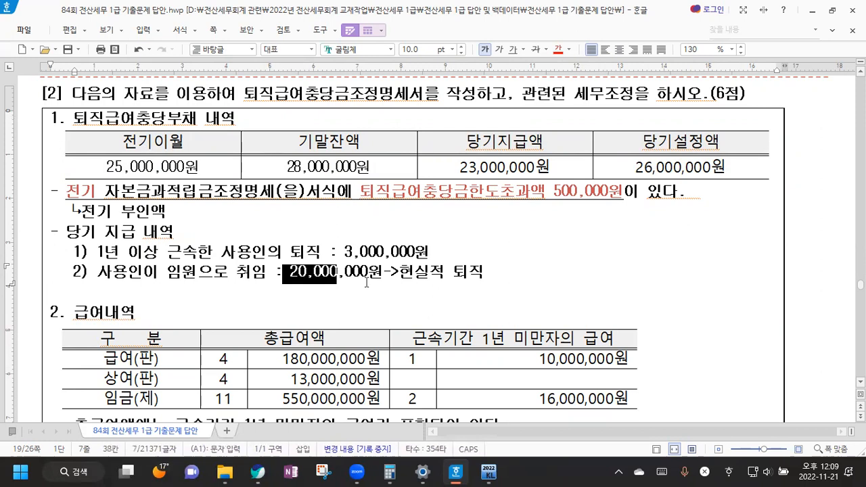
{"action": "left_click", "coordinate": [436, 256]}
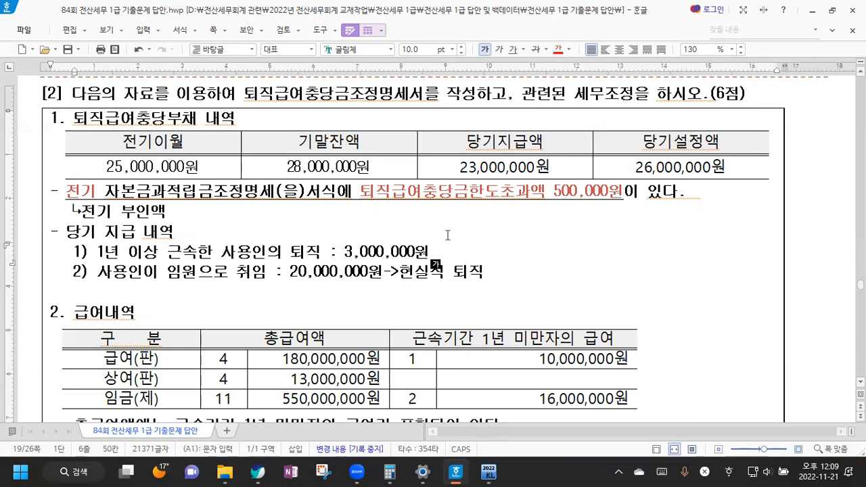
{"action": "left_click_drag", "start_coordinate": [470, 145], "coordinate": [475, 177]}
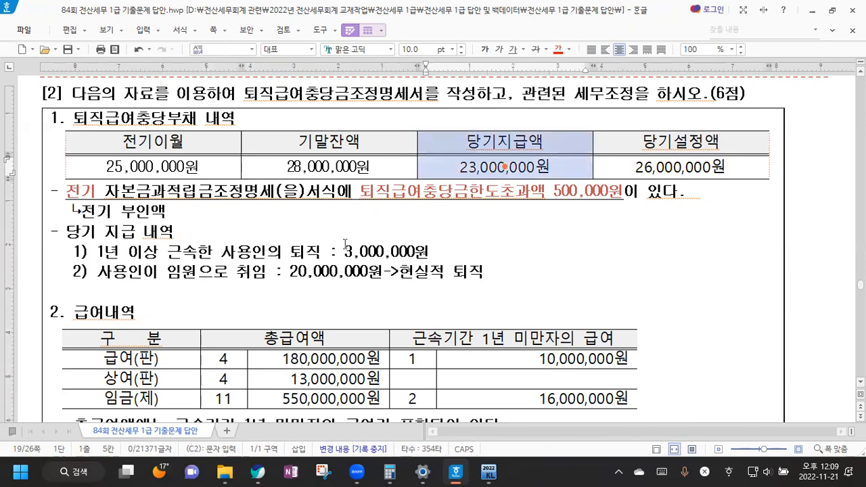
{"action": "left_click_drag", "start_coordinate": [345, 249], "coordinate": [353, 273]}
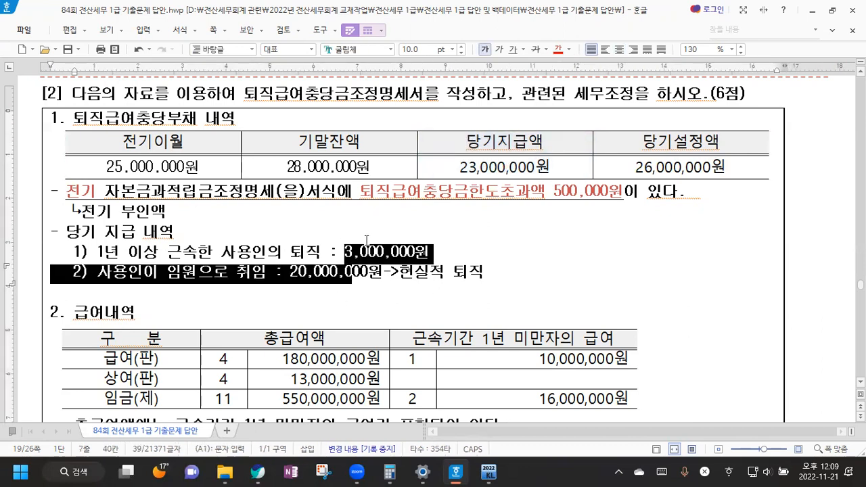
{"action": "left_click", "coordinate": [502, 272]}
Examine the 급여내역 table, comparing the 총급여액 columns with the 근속기간 1년 미만자의 급여 columns.
{"action": "scroll", "coordinate": [154, 120], "scroll_direction": "down", "scroll_amount": 5}
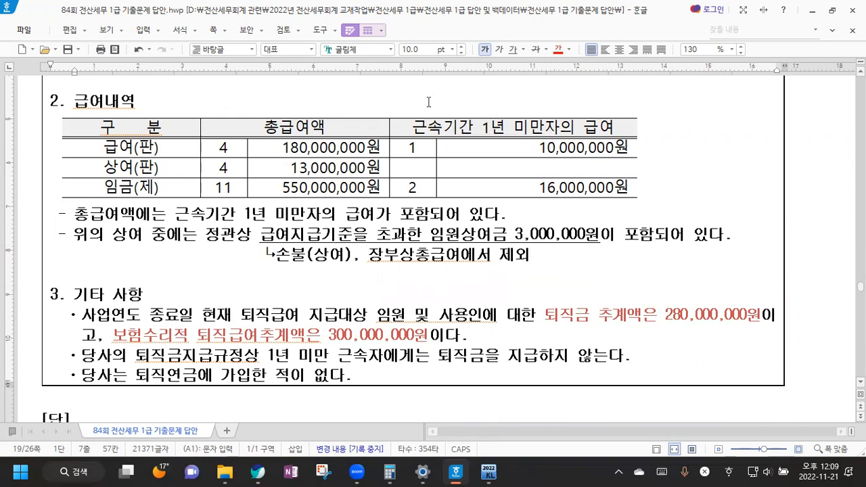
{"action": "left_click_drag", "start_coordinate": [498, 129], "coordinate": [491, 186]}
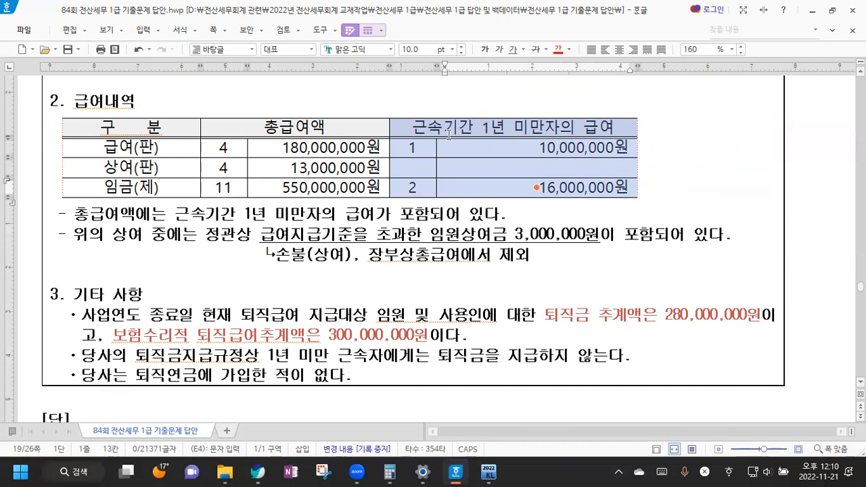
{"action": "left_click", "coordinate": [212, 266]}
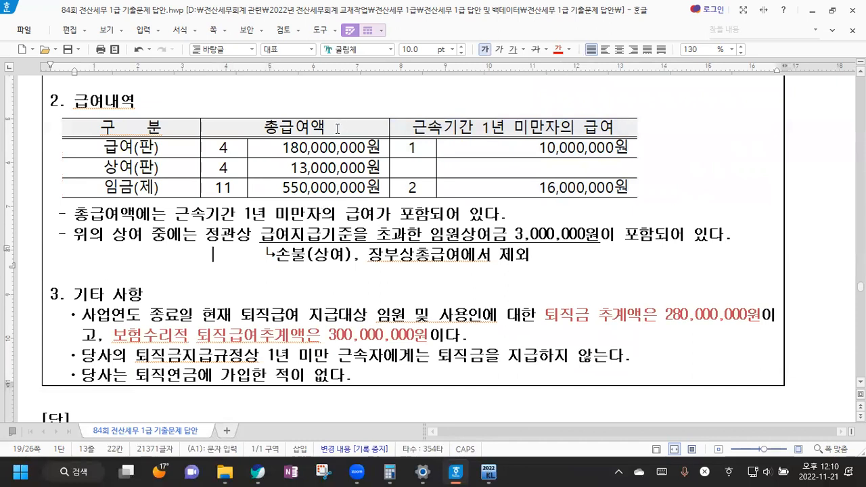
{"action": "left_click_drag", "start_coordinate": [337, 129], "coordinate": [340, 211]}
{"action": "left_click_drag", "start_coordinate": [517, 130], "coordinate": [525, 187]}
{"action": "left_click_drag", "start_coordinate": [356, 125], "coordinate": [347, 204]}
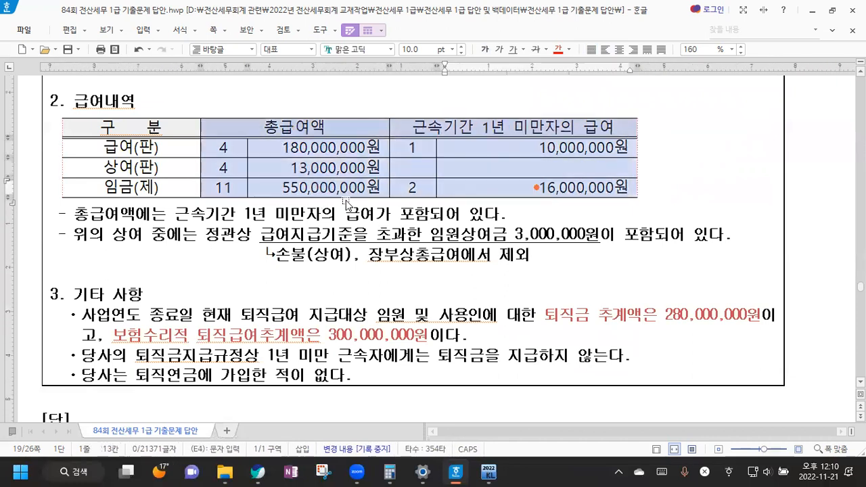
{"action": "left_click", "coordinate": [314, 272]}
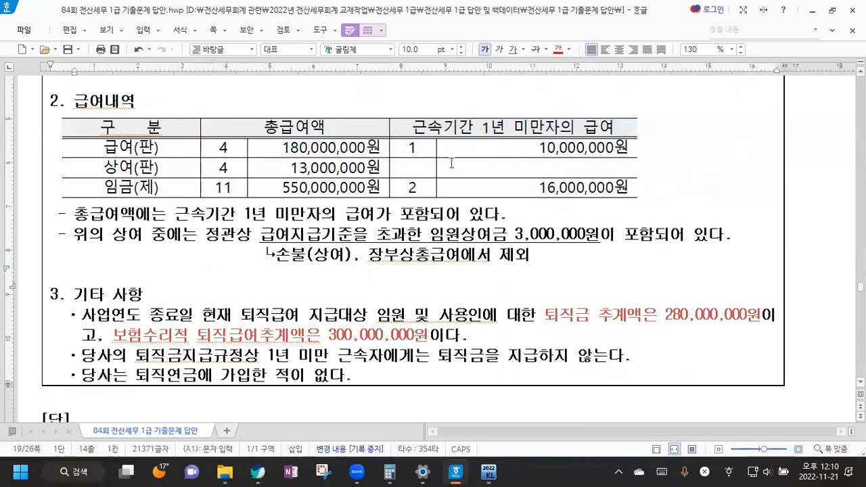
{"action": "left_click_drag", "start_coordinate": [522, 132], "coordinate": [521, 188]}
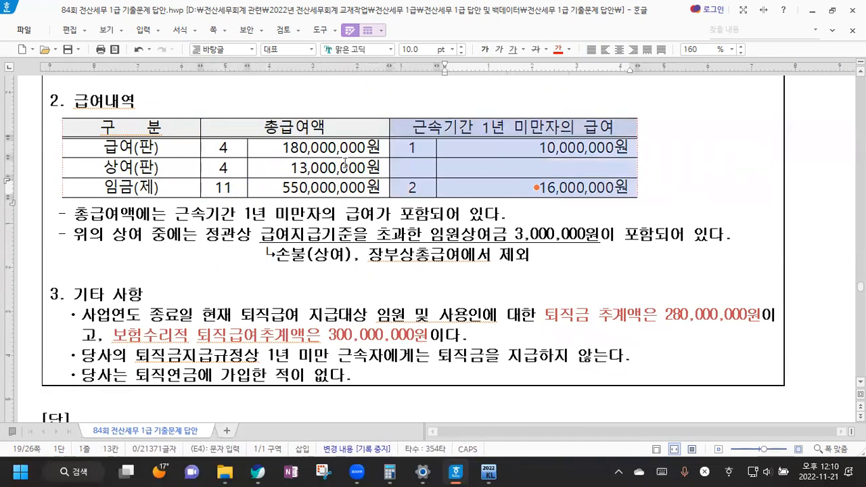
Read the note on 임원상여금 exceeding the 급여지급기준 and its 손불(상여) treatment below the 급여내역 table.
{"action": "left_click", "coordinate": [304, 239]}
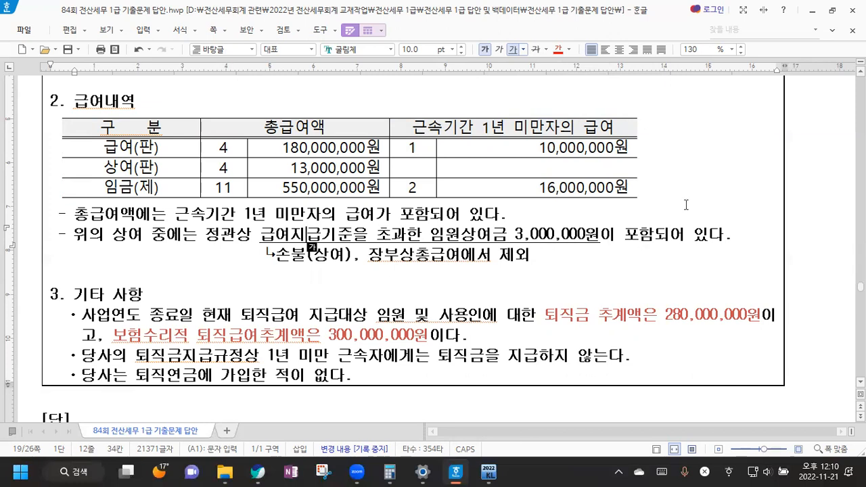
{"action": "scroll", "coordinate": [642, 211], "scroll_direction": "down", "scroll_amount": 2}
{"action": "left_click", "coordinate": [461, 164]}
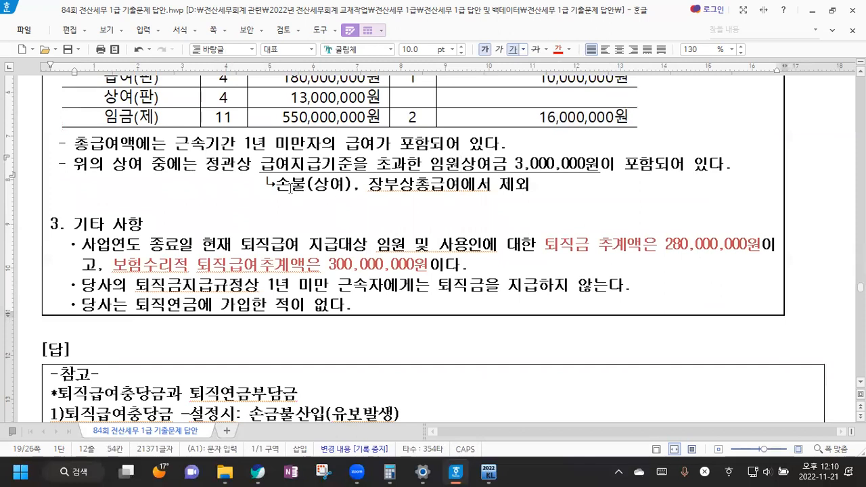
{"action": "left_click_drag", "start_coordinate": [274, 185], "coordinate": [352, 185]}
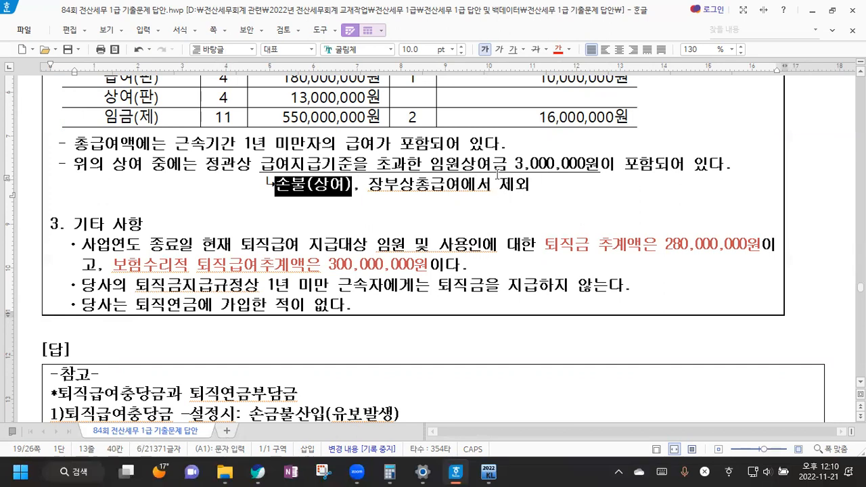
{"action": "left_click", "coordinate": [556, 181]}
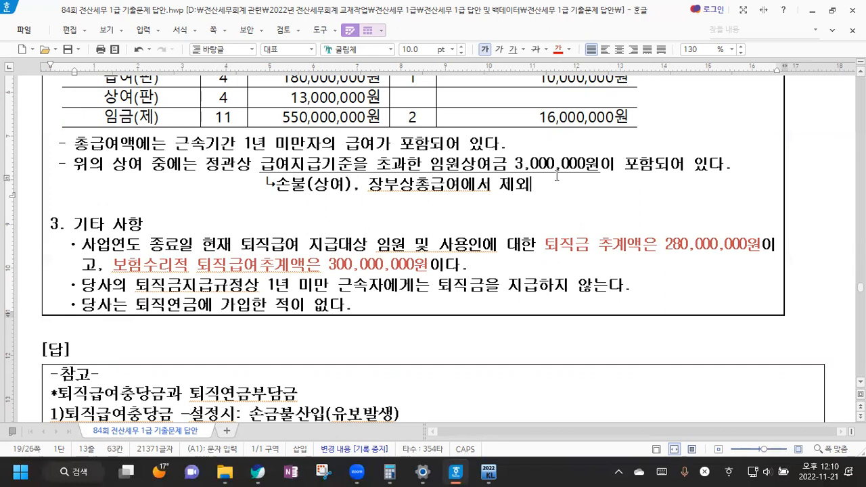
Underline the phrase 장부상총급여에서 제외 and insert a ↳ symbol on a new line beneath it.
{"action": "left_click_drag", "start_coordinate": [368, 184], "coordinate": [532, 185]}
{"action": "left_click", "coordinate": [511, 51]}
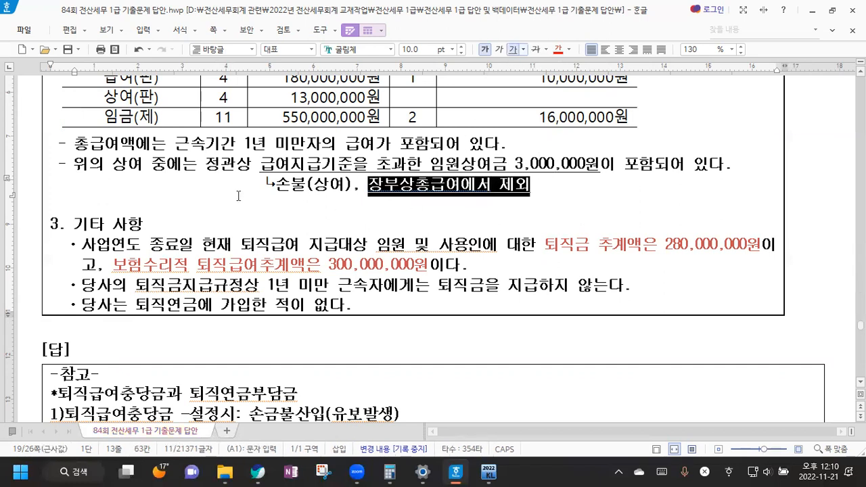
{"action": "left_click", "coordinate": [188, 200]}
{"action": "key", "text": "Return"}
{"action": "key", "text": "Up"}
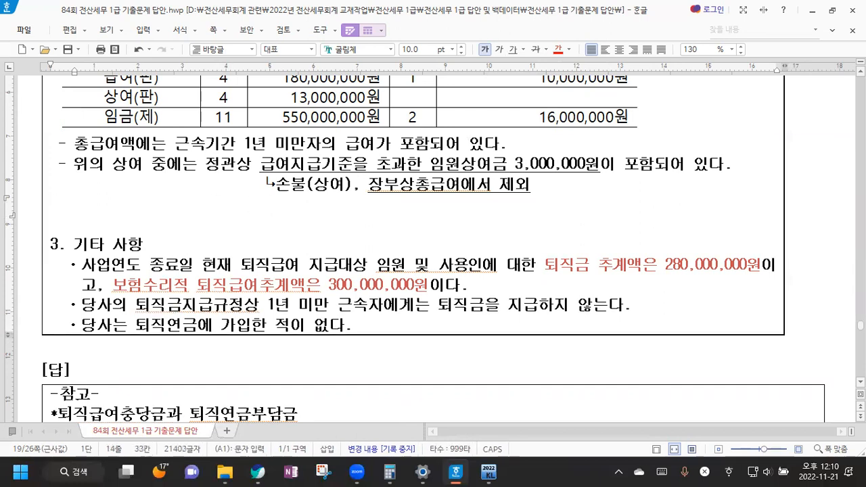
{"action": "key", "text": "ctrl+F10"}
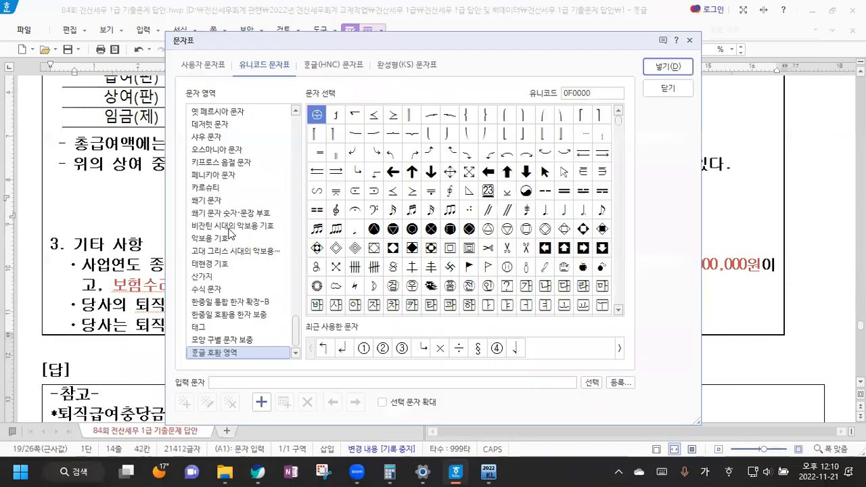
{"action": "left_click", "coordinate": [420, 349]}
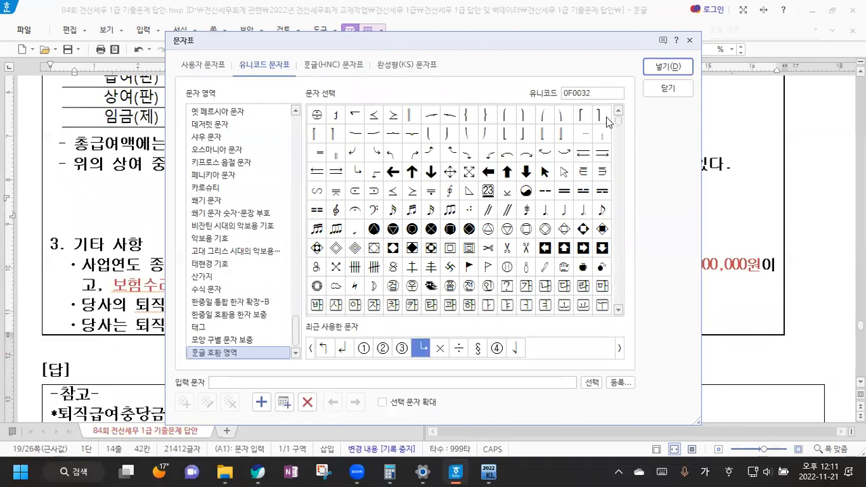
{"action": "left_click", "coordinate": [664, 67]}
Write the note "인정상여, 비과세, 확정기여형 퇴직연금자 급여" after the lower ↳ symbol.
{"action": "type", "text": "인정상ㅇ여, 비과세"}
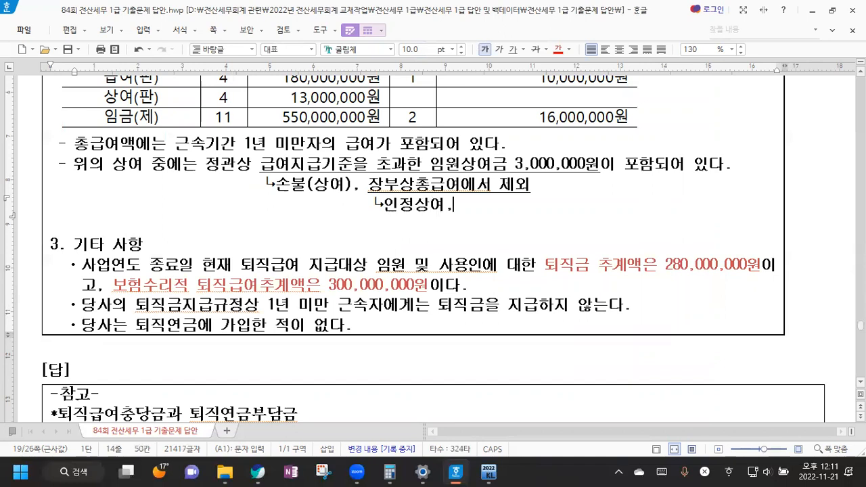
{"action": "type", "text": ", 확정개"}
{"action": "key", "text": "BackSpace"}
{"action": "type", "text": "기여형 토퇴직"}
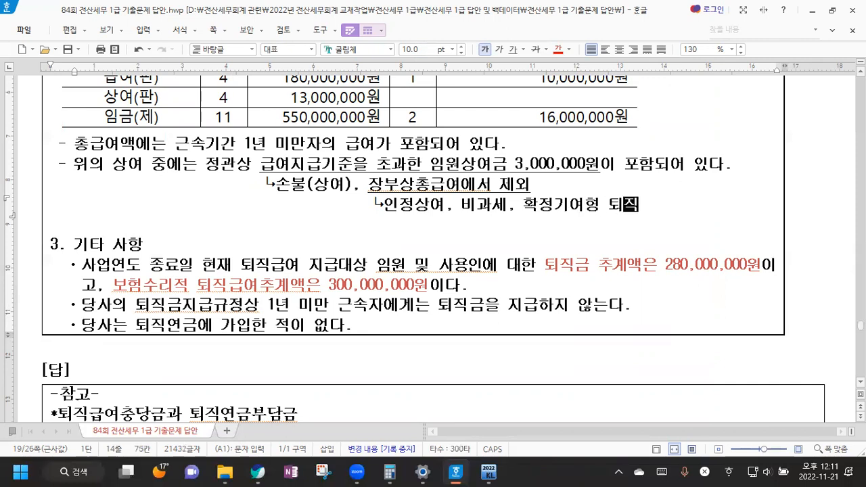
{"action": "type", "text": "연금ㅈ자 "}
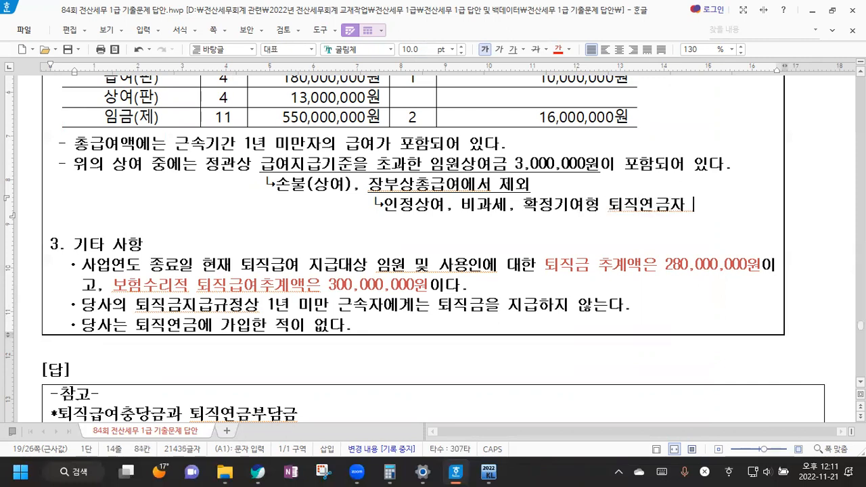
{"action": "type", "text": "ㄱ급여"}
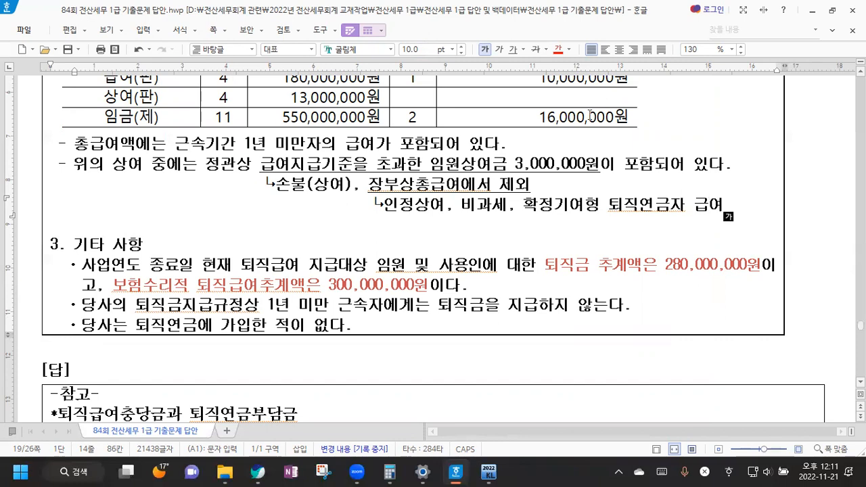
Read the 기타 사항 item on 퇴직연금 enrolment and save the document.
{"action": "left_click", "coordinate": [860, 381]}
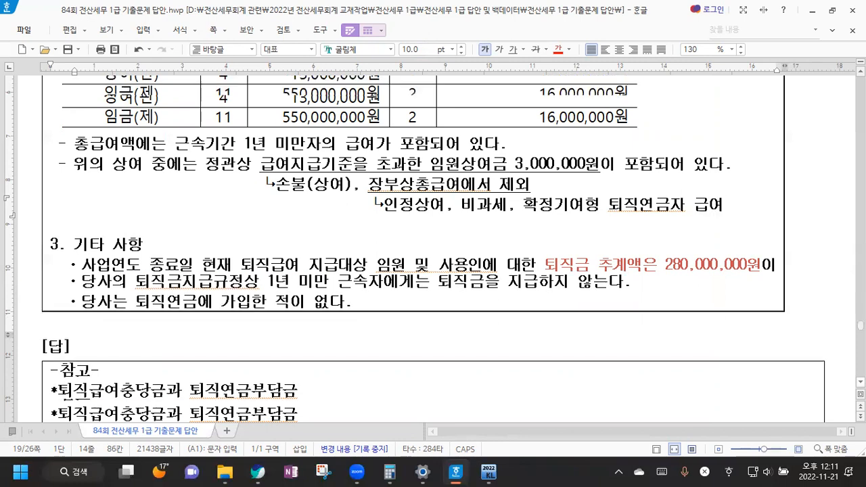
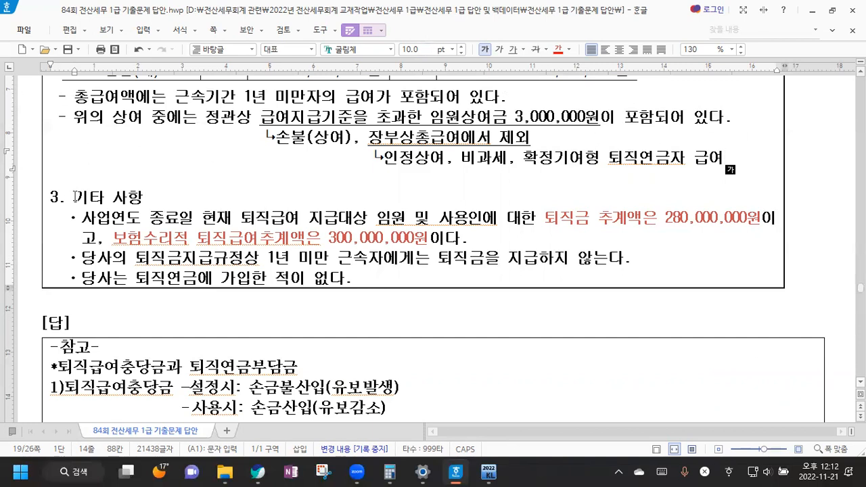
{"action": "left_click_drag", "start_coordinate": [65, 279], "coordinate": [399, 281]}
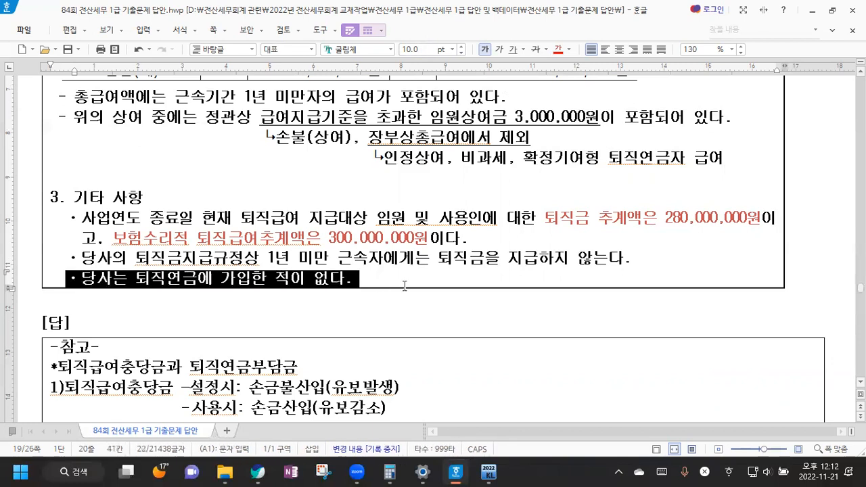
{"action": "left_click", "coordinate": [367, 279]}
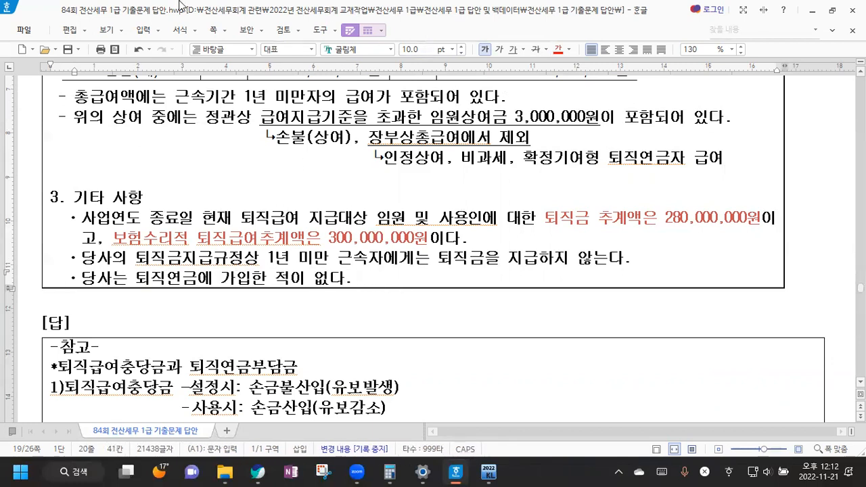
{"action": "left_click", "coordinate": [66, 51]}
Switch to KcLep, open 퇴직급여충당금조정명세서 and load its data anew.
{"action": "left_click", "coordinate": [489, 472]}
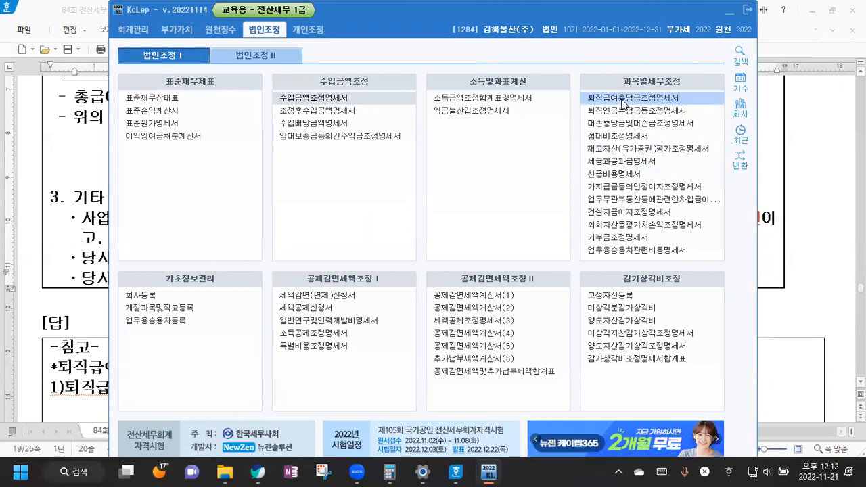
{"action": "left_click", "coordinate": [622, 101]}
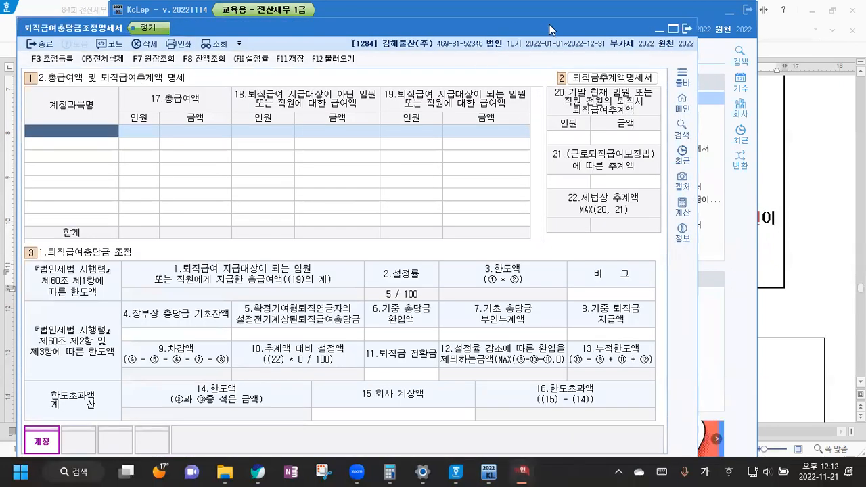
{"action": "double_click", "coordinate": [560, 24]}
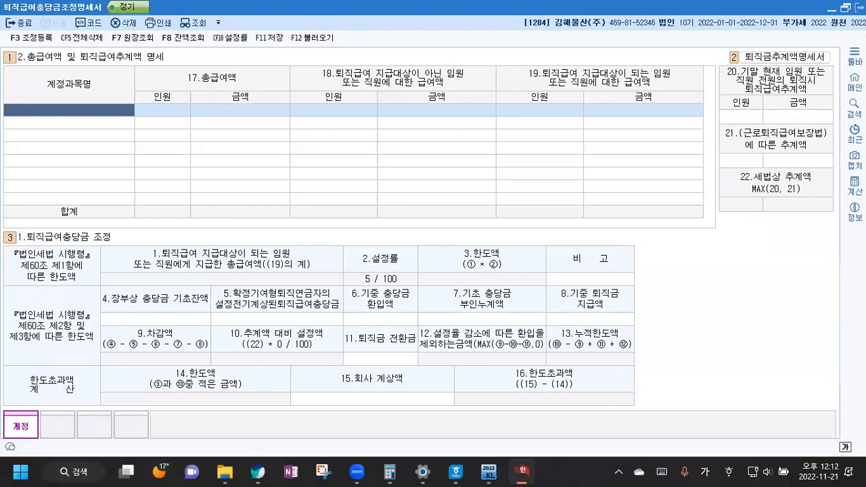
{"action": "left_click", "coordinate": [845, 7]}
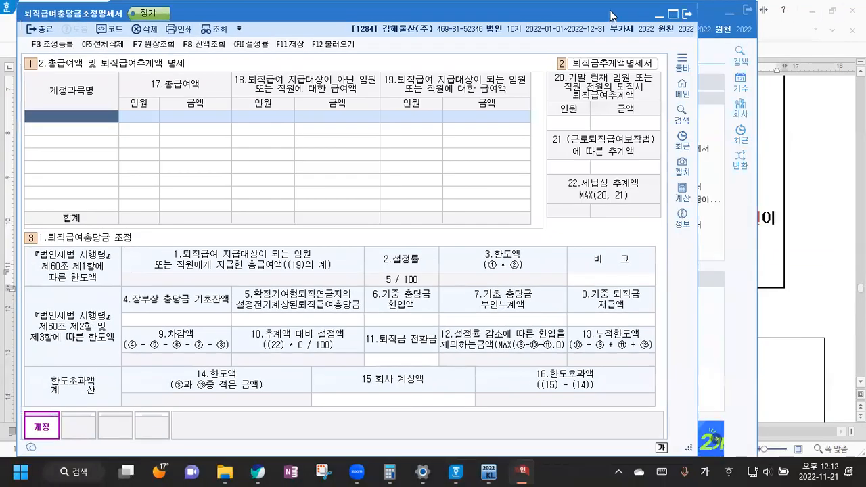
{"action": "left_click_drag", "start_coordinate": [608, 15], "coordinate": [612, 13]}
{"action": "left_click", "coordinate": [342, 44]}
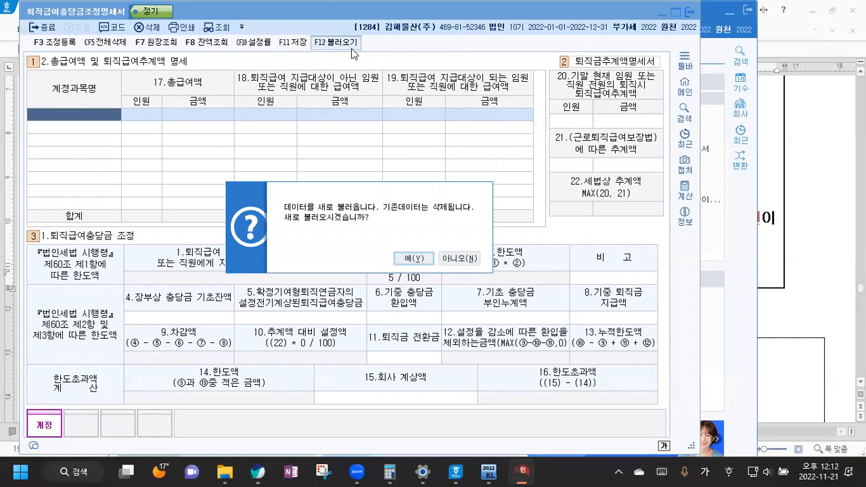
{"action": "left_click", "coordinate": [406, 261]}
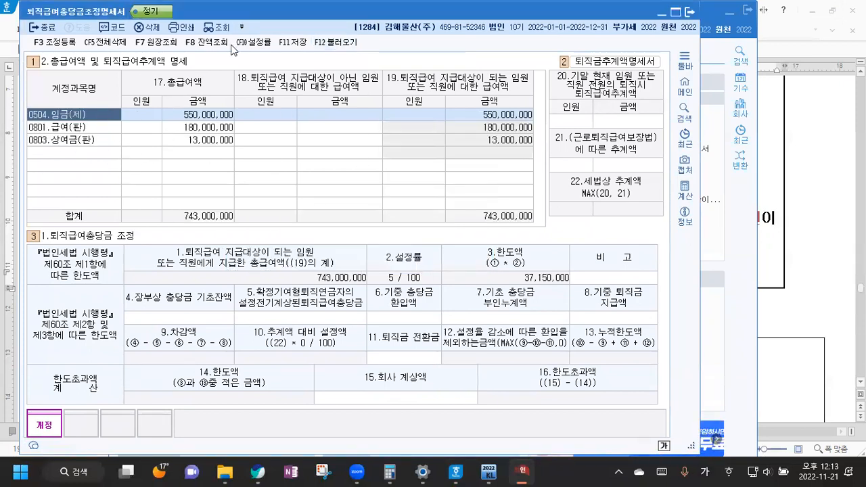
Enter 11 as the 17.총급여액 headcount for 0504.임금(제).
{"action": "left_click", "coordinate": [144, 115]}
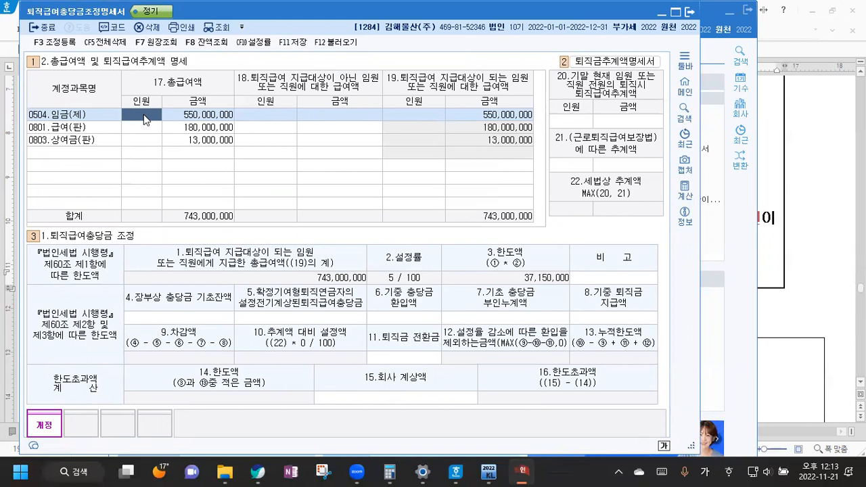
{"action": "left_click", "coordinate": [143, 115]}
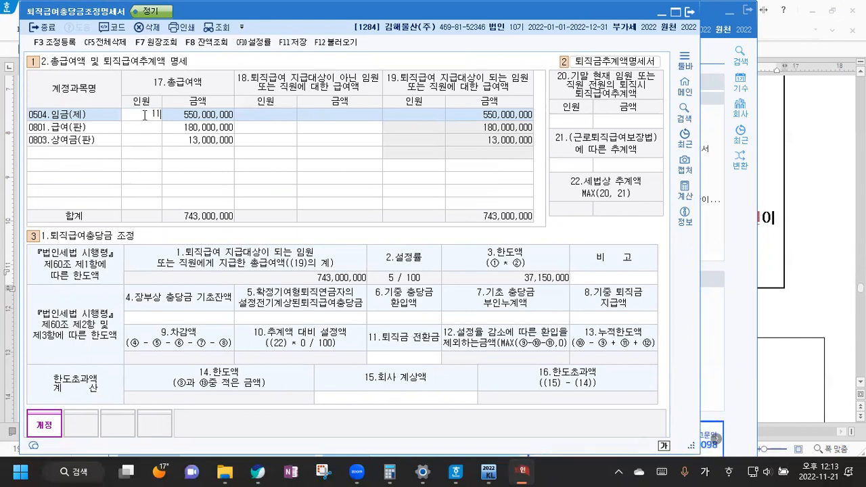
{"action": "type", "text": "11"}
{"action": "key", "text": "Return"}
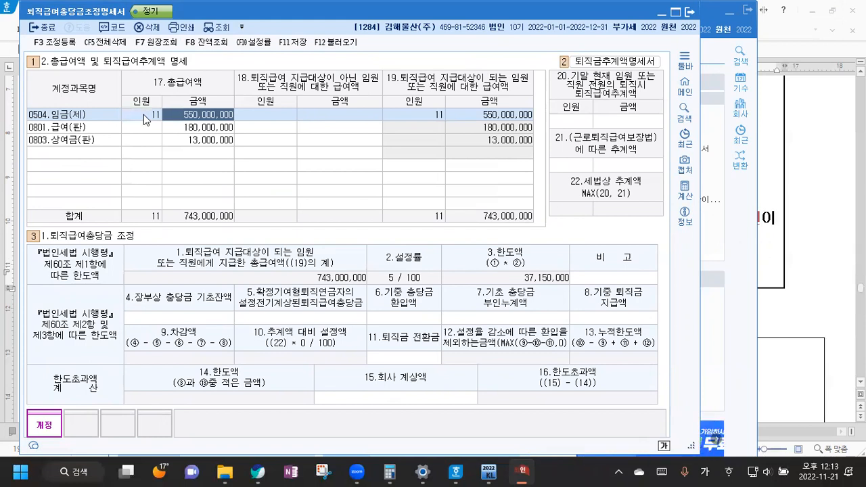
{"action": "key", "text": "Return"}
{"action": "key", "text": "Return"}
{"action": "key", "text": "Left"}
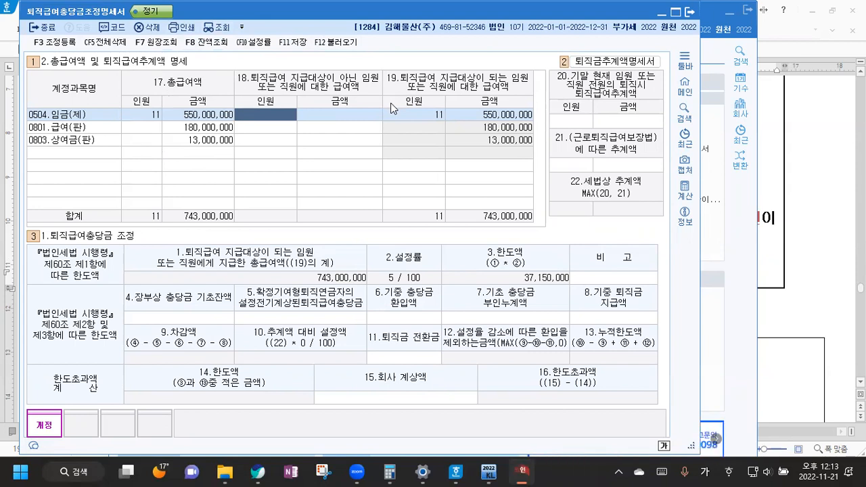
For 0504.임금(제), enter 2 people and 16,000,000 as the pay of staff not eligible for 퇴직급여.
{"action": "type", "text": "2"}
{"action": "key", "text": "Return"}
{"action": "type", "text": "166000"}
{"action": "key", "text": "BackSpace"}
{"action": "key", "text": "BackSpace"}
{"action": "key", "text": "BackSpace"}
{"action": "key", "text": "BackSpace"}
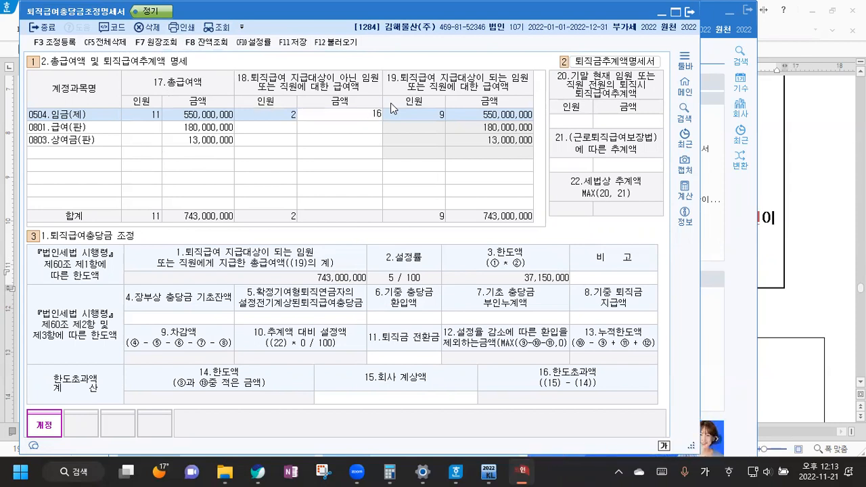
{"action": "type", "text": "0000000"}
{"action": "key", "text": "Return"}
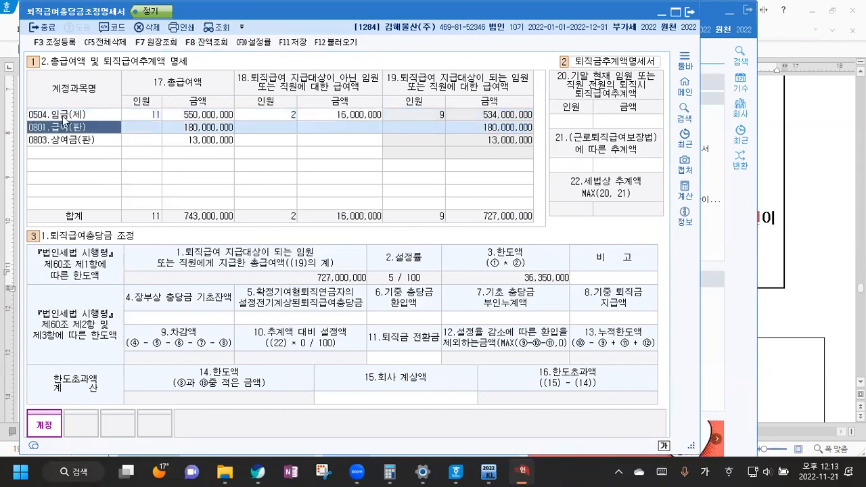
For 0801.급여(판), enter a total headcount of 4 and, for staff not eligible for 퇴직급여, 1 person and 10,000,000.
{"action": "left_click", "coordinate": [155, 130]}
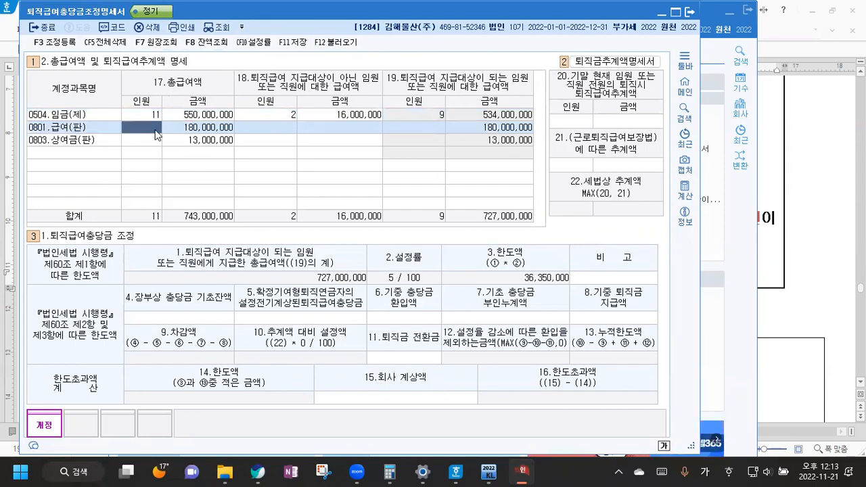
{"action": "type", "text": "4"}
{"action": "key", "text": "Return"}
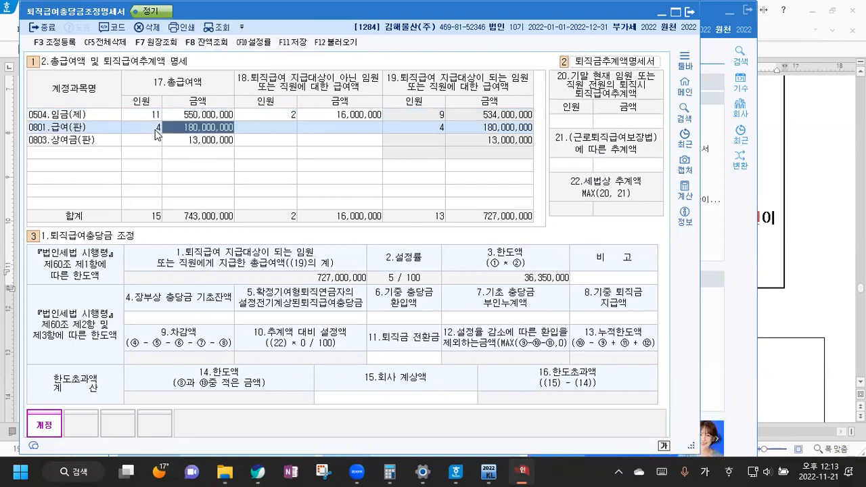
{"action": "key", "text": "Return"}
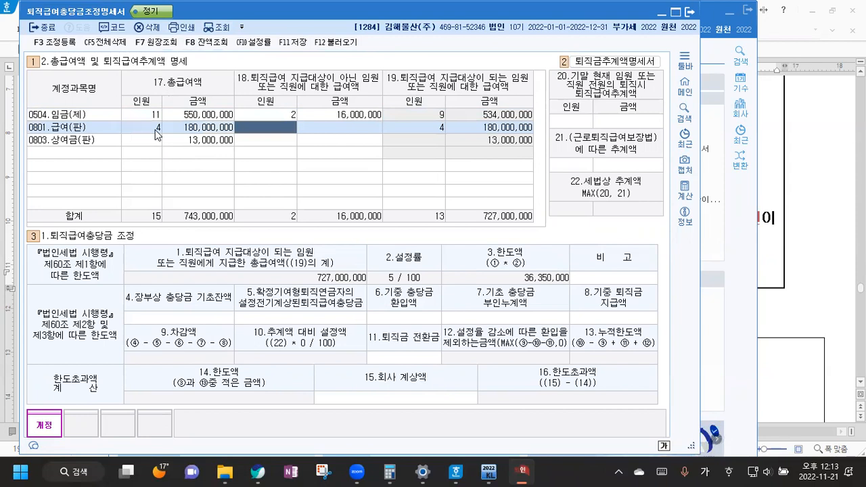
{"action": "type", "text": "1"}
{"action": "key", "text": "Return"}
{"action": "type", "text": "10000000"}
{"action": "key", "text": "Return"}
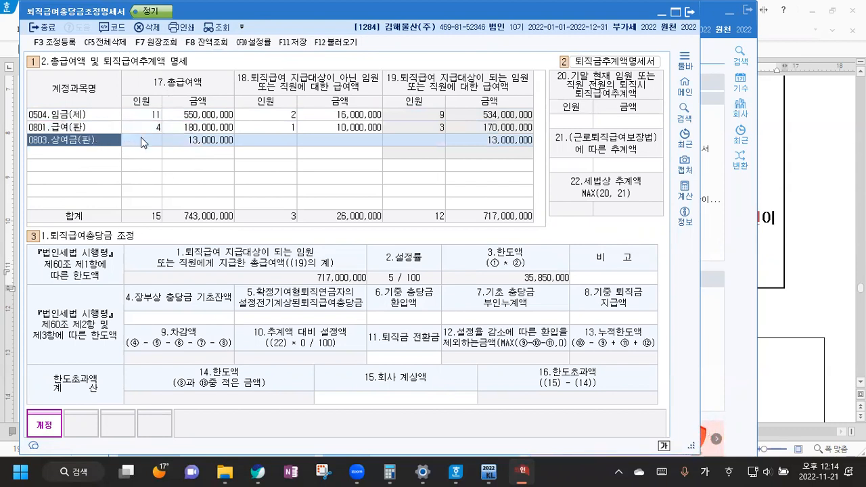
Try a 17.총급여액 headcount of 4 for 0803.상여금(판) and clear the entry again.
{"action": "left_click", "coordinate": [142, 141]}
{"action": "type", "text": "4"}
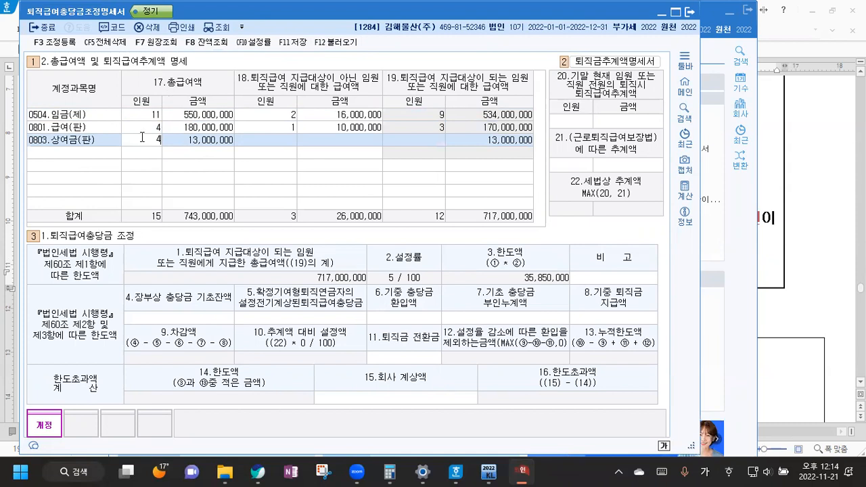
{"action": "key", "text": "Return"}
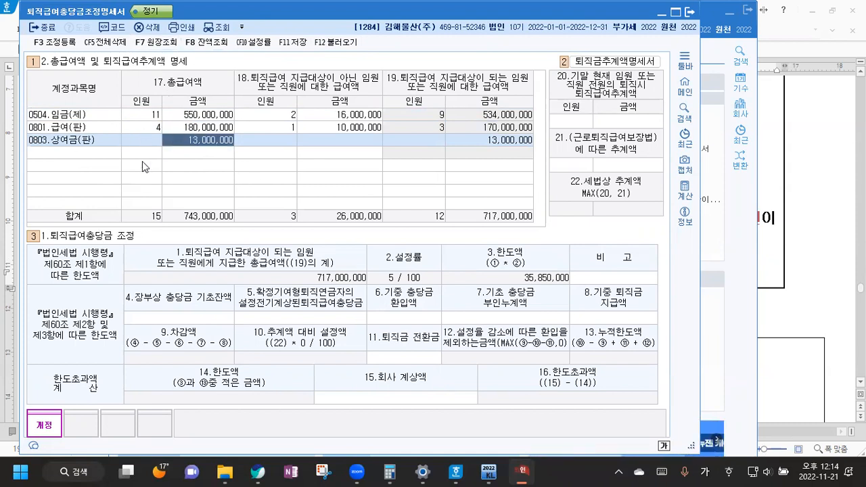
{"action": "left_click", "coordinate": [146, 145]}
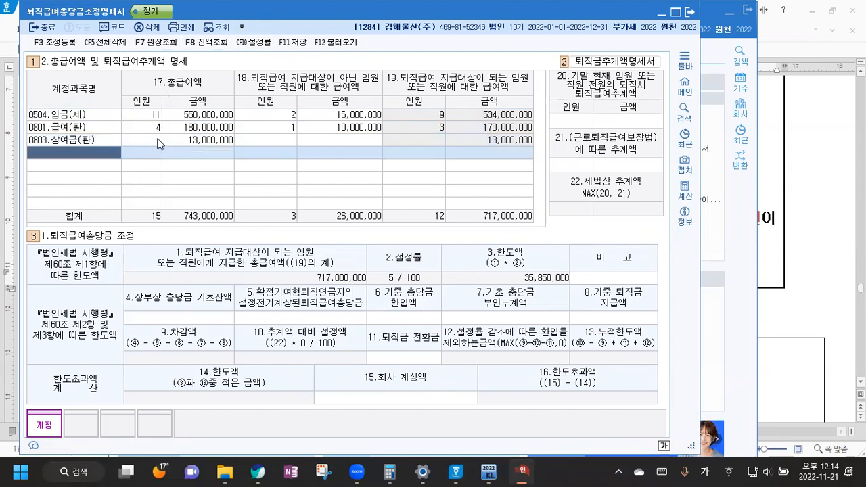
{"action": "type", "text": "4"}
{"action": "key", "text": "Return"}
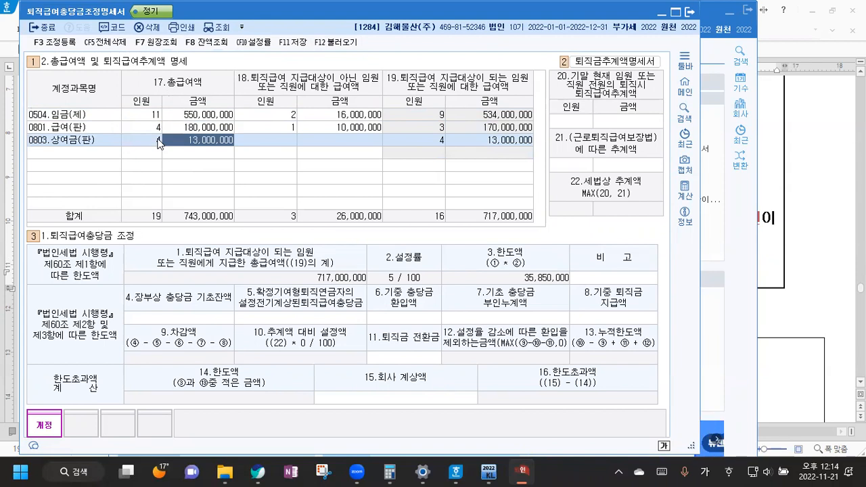
{"action": "left_click", "coordinate": [158, 143]}
{"action": "key", "text": "Delete"}
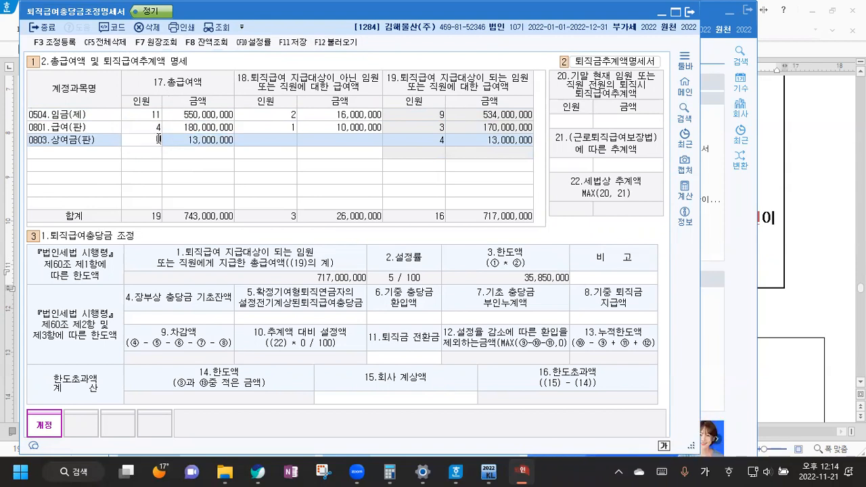
{"action": "key", "text": "Return"}
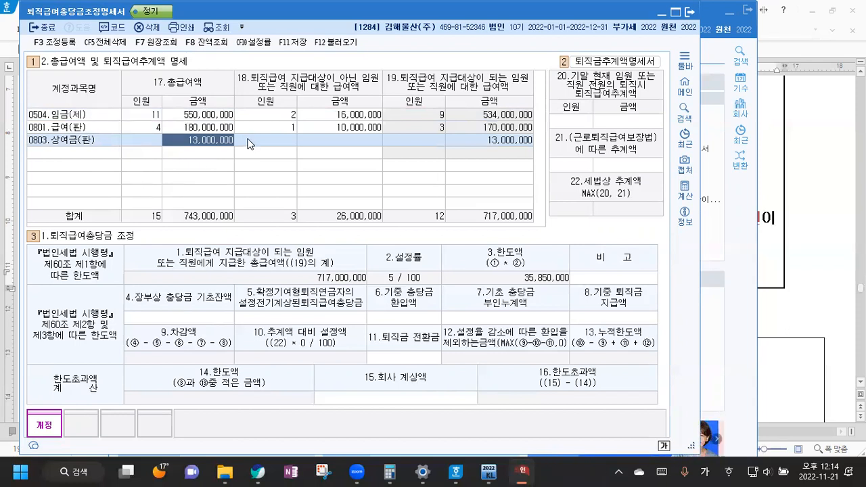
Set the 17.총급여액 amount for 0803.상여금(판) to 10,000,000.
{"action": "type", "text": "10000000"}
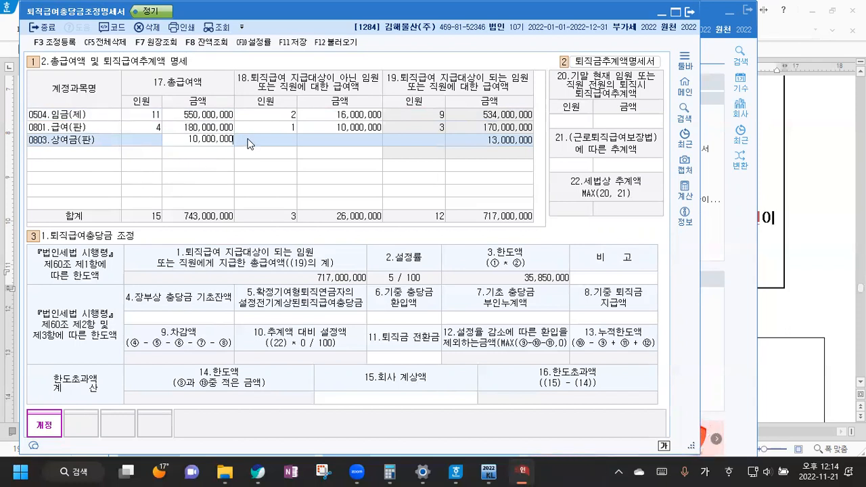
{"action": "key", "text": "Return"}
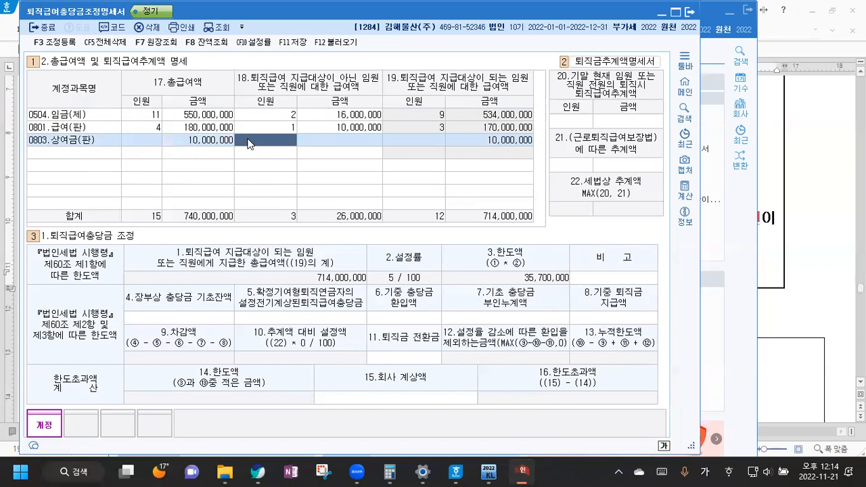
Register 임원상여금한도초과 of 3,000,000 with 상여 disposition under 익금산입 및 손금불산입 in 조정 등록, and close the dialog.
{"action": "left_click", "coordinate": [54, 43]}
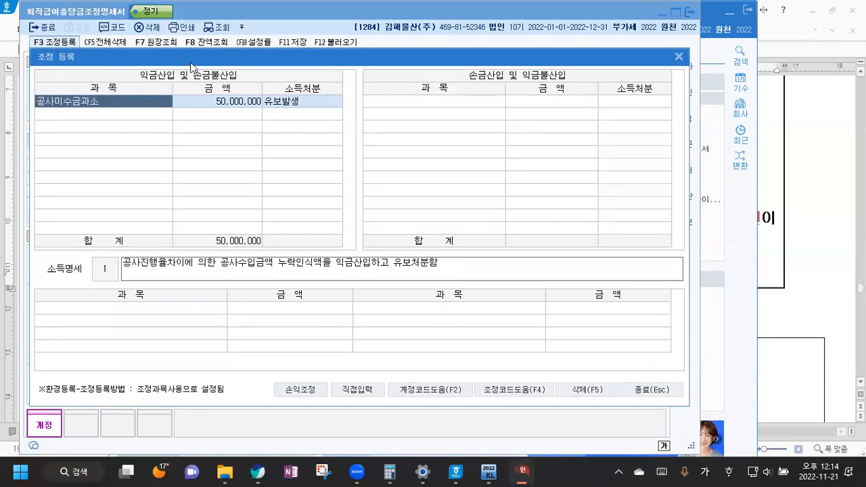
{"action": "left_click_drag", "start_coordinate": [190, 62], "coordinate": [194, 164]}
{"action": "left_click", "coordinate": [138, 218]}
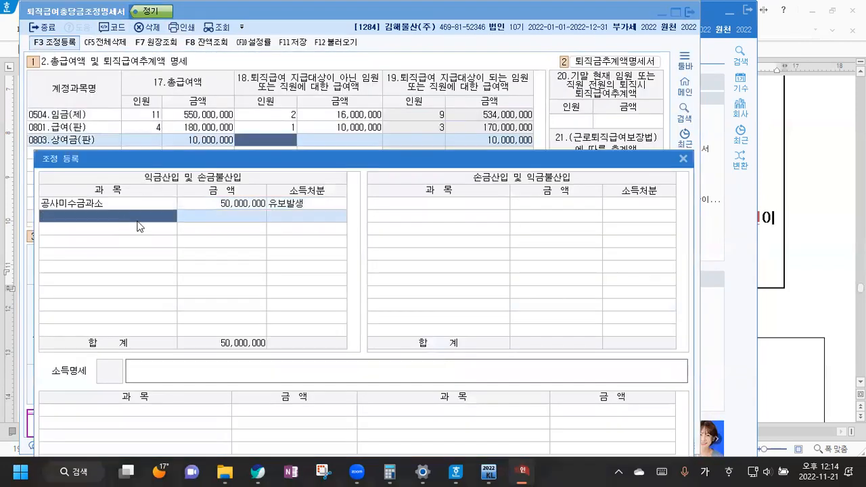
{"action": "type", "text": "임원"}
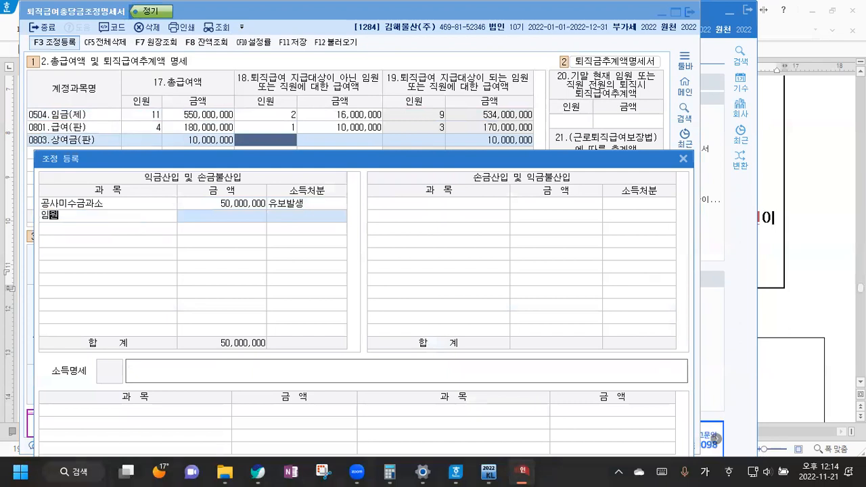
{"action": "key", "text": "Return"}
{"action": "key", "text": "Return"}
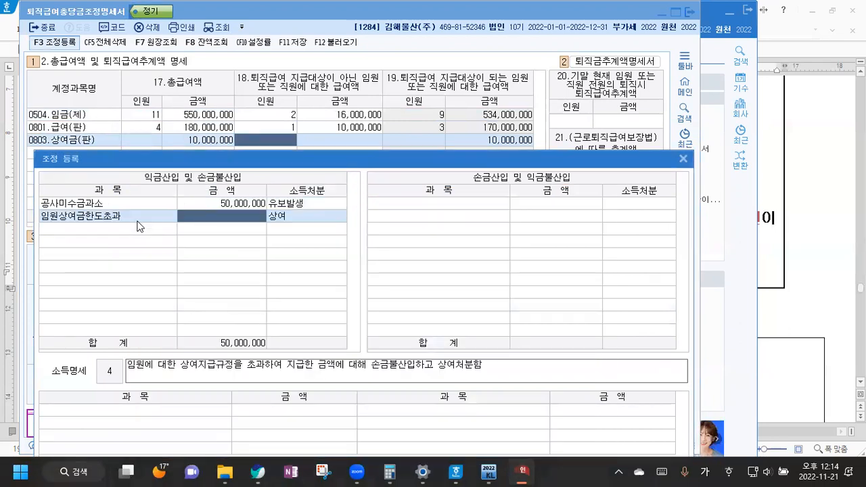
{"action": "type", "text": "3000000"}
{"action": "key", "text": "Return"}
{"action": "key", "text": "Return"}
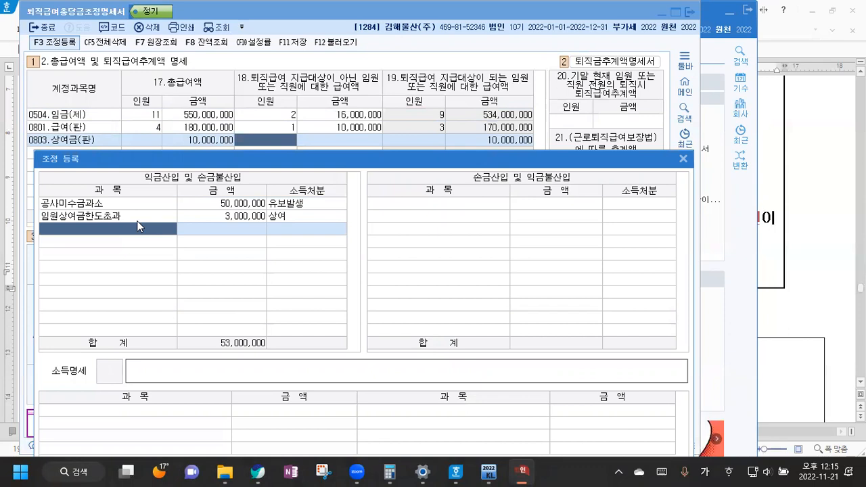
{"action": "left_click", "coordinate": [683, 160]}
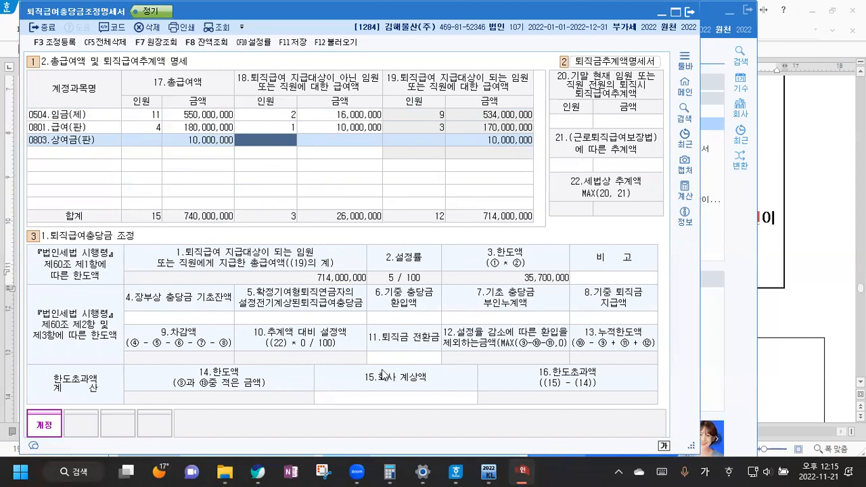
Enter 12 people and 280,000,000 as the year-end 퇴직급여추계액 in item 20 of 퇴직금추계액명세서.
{"action": "left_click", "coordinate": [580, 121]}
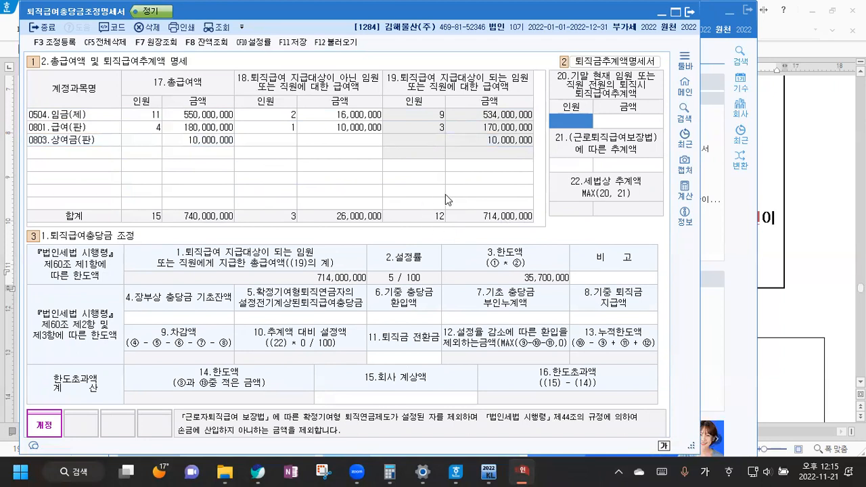
{"action": "type", "text": "12"}
{"action": "key", "text": "Return"}
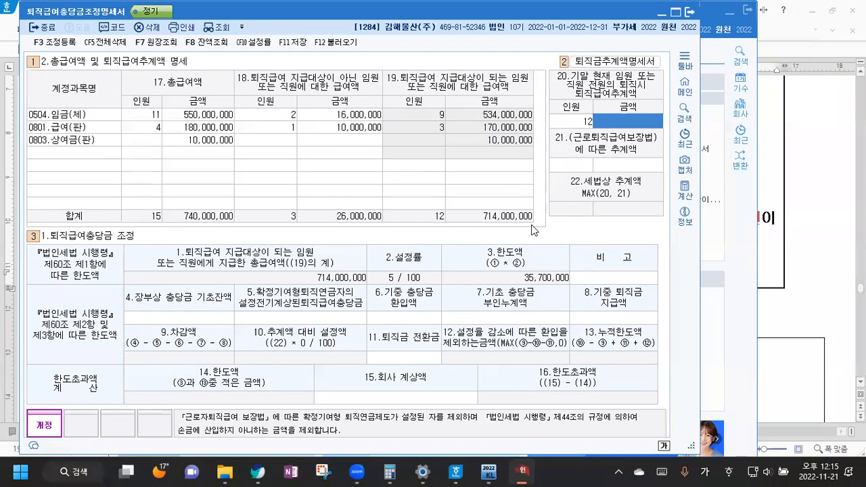
{"action": "type", "text": "280,000,000"}
{"action": "key", "text": "Return"}
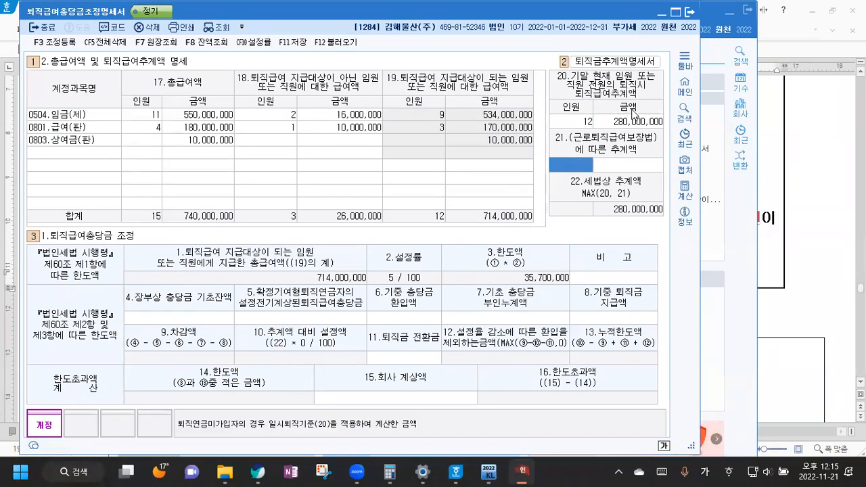
Enter 12 people and 300,000,000 as the 근로퇴직급여보장법 추계액 in item 21.
{"action": "type", "text": "12"}
{"action": "key", "text": "Return"}
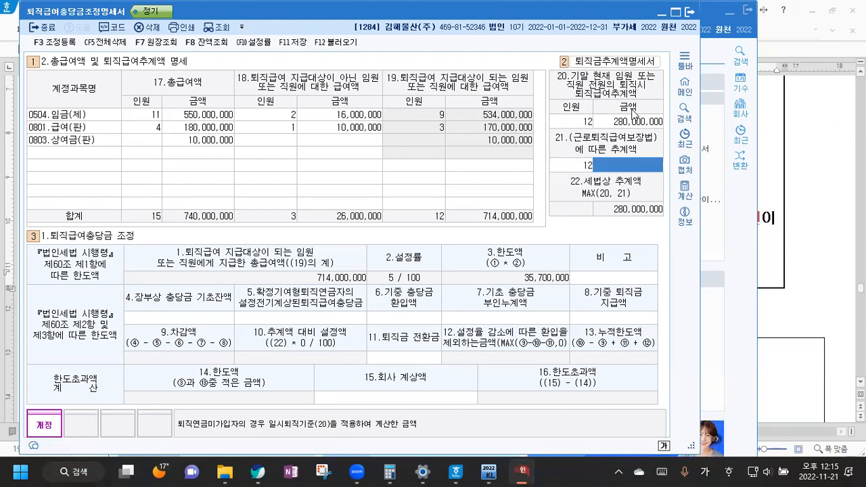
{"action": "type", "text": "300000000"}
{"action": "key", "text": "Return"}
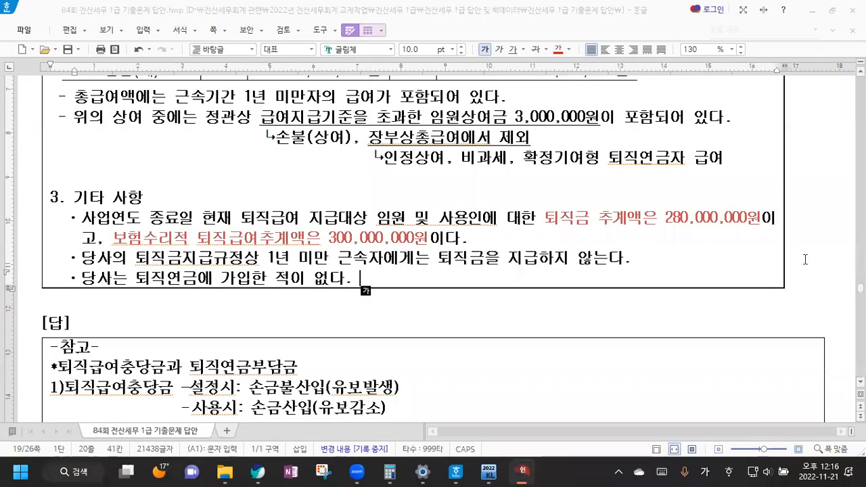
Find the prior-year excess over the retirement allowance limit in question [2] and enter 500,000 as 7.기초 충당금 부인누계액 in the 퇴직급여충당금조정명세서 form.
{"action": "left_click", "coordinate": [804, 259]}
{"action": "scroll", "coordinate": [458, 249], "scroll_direction": "up", "scroll_amount": 5}
{"action": "scroll", "coordinate": [458, 248], "scroll_direction": "up", "scroll_amount": 5}
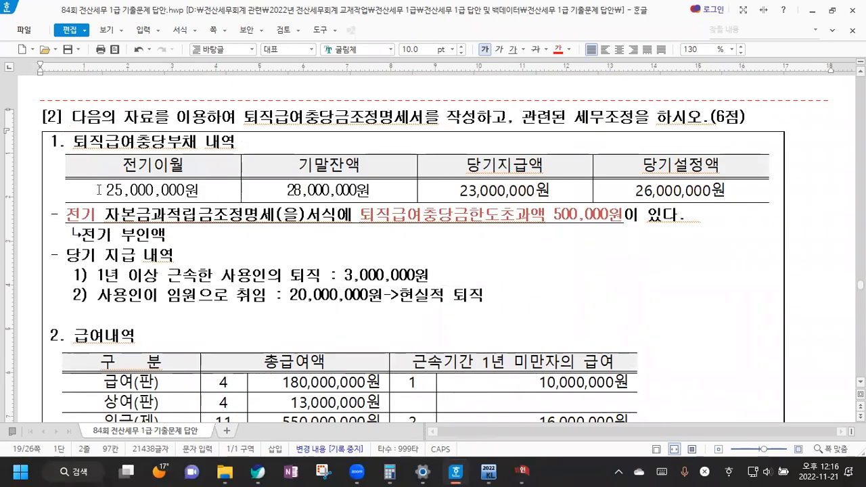
{"action": "left_click_drag", "start_coordinate": [117, 161], "coordinate": [183, 190]}
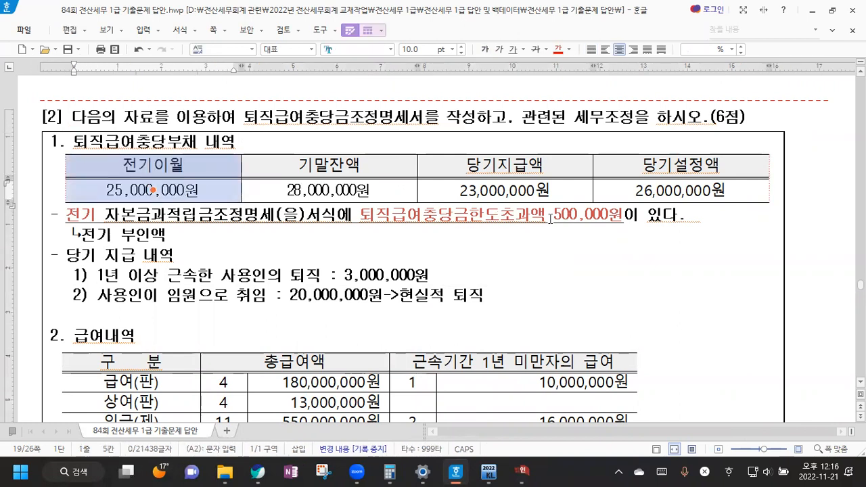
{"action": "left_click_drag", "start_coordinate": [552, 215], "coordinate": [628, 219]}
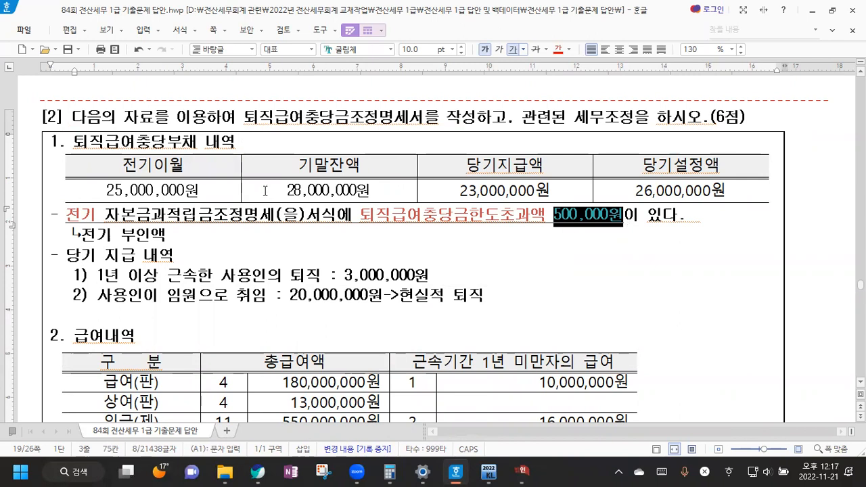
{"action": "left_click_drag", "start_coordinate": [106, 190], "coordinate": [138, 191]}
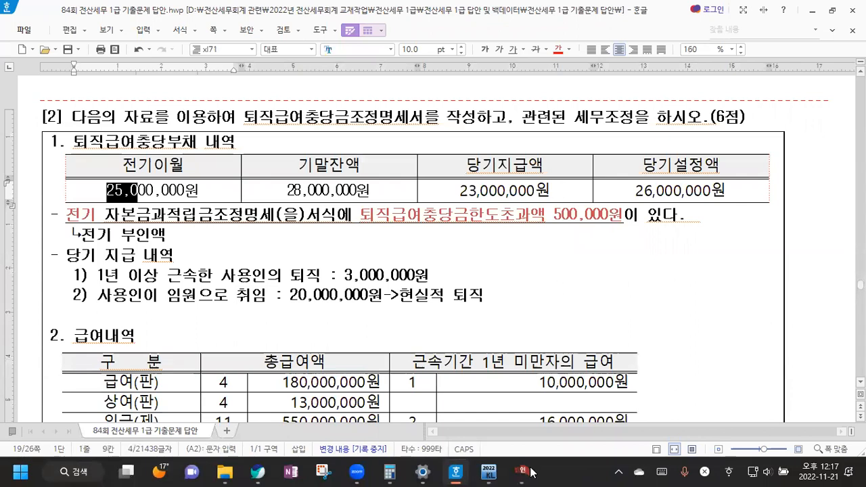
{"action": "key", "text": "alt+Tab"}
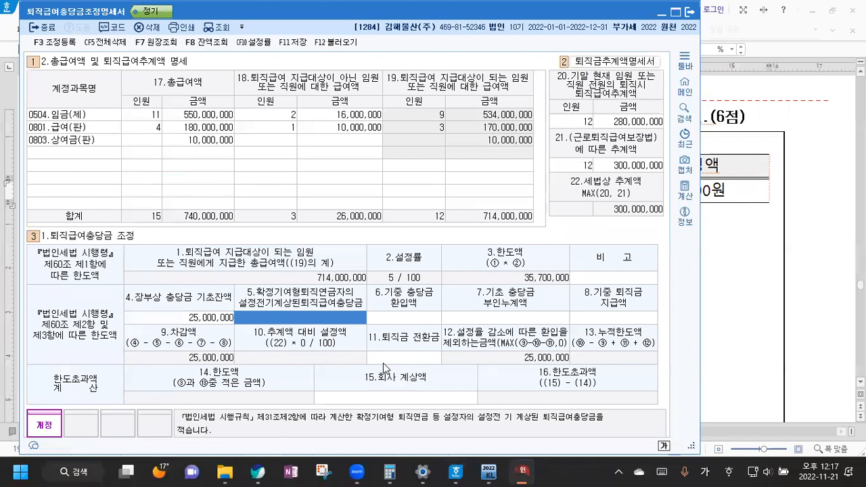
{"action": "key", "text": "Return"}
{"action": "key", "text": "Return"}
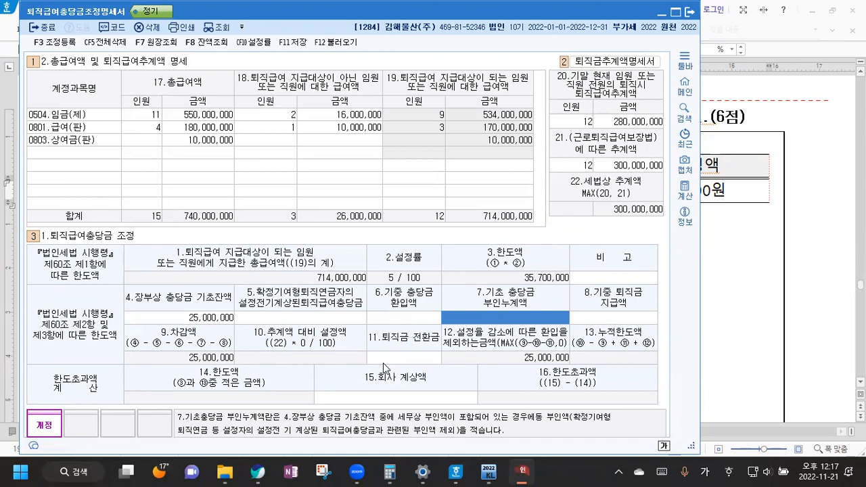
{"action": "type", "text": "80,000,0"}
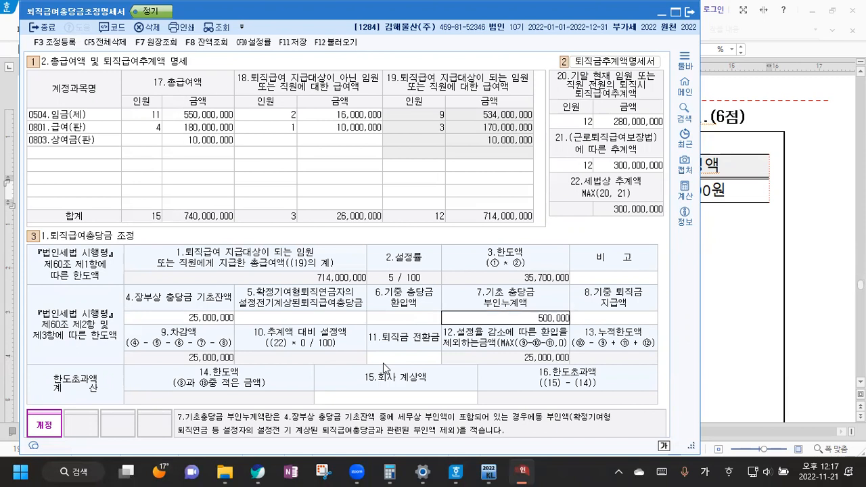
{"action": "key", "text": "Return"}
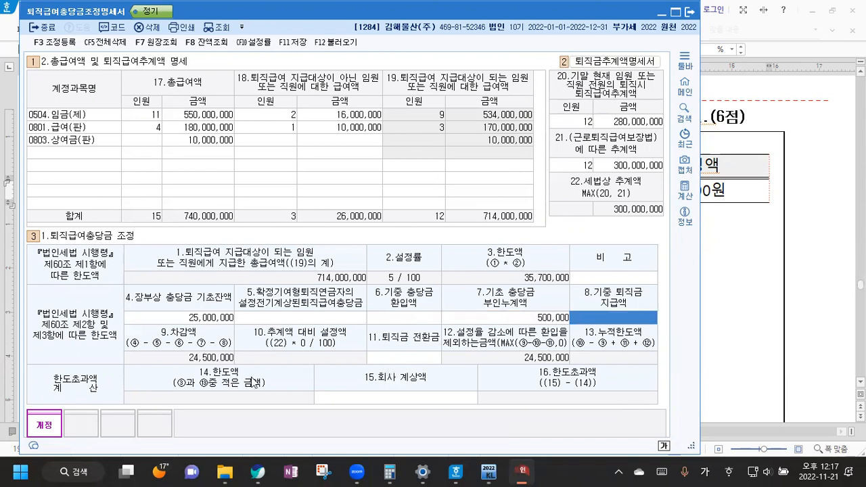
Enter 23,000,000 as 8.기중 퇴직금 지급액 and review the items used in the 9.차감액 calculation.
{"action": "left_click", "coordinate": [208, 320]}
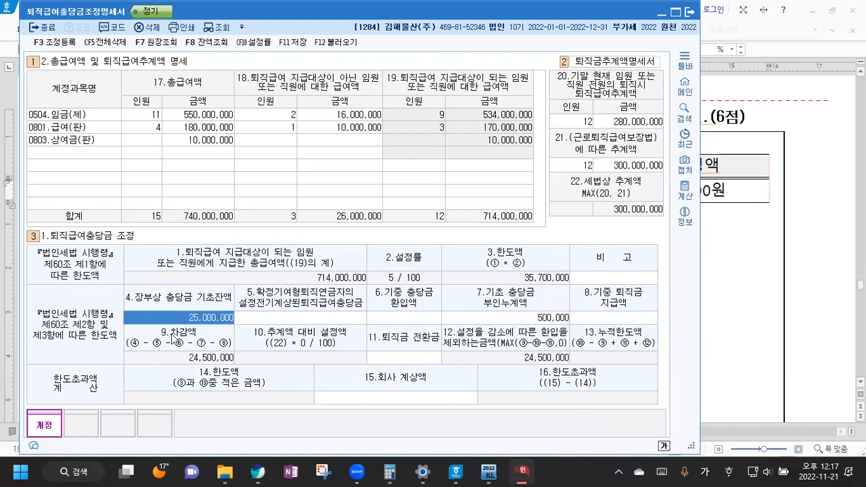
{"action": "left_click", "coordinate": [554, 316]}
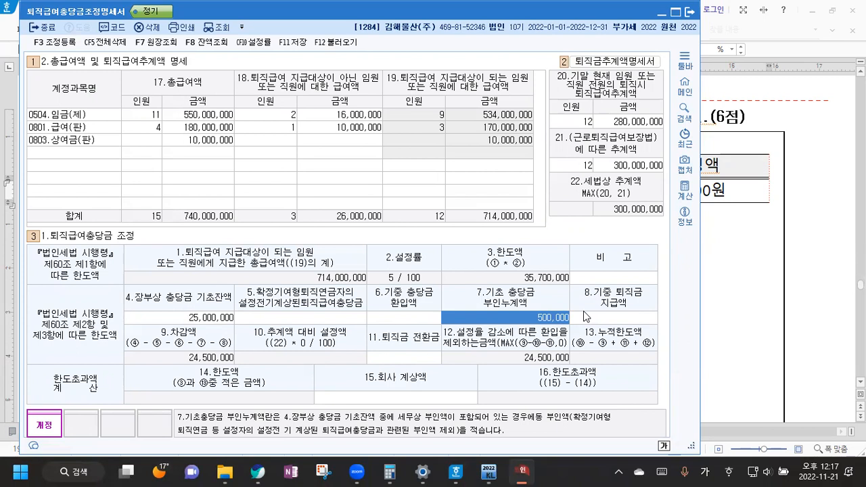
{"action": "left_click", "coordinate": [609, 318]}
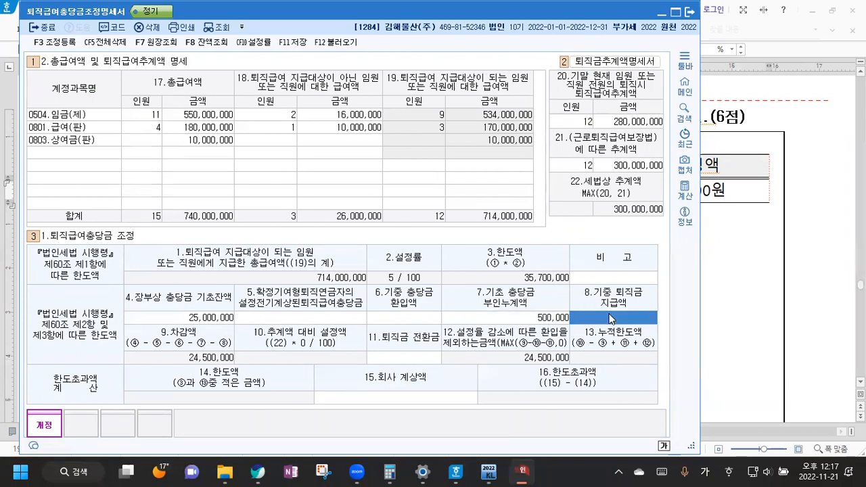
{"action": "type", "text": "23000000"}
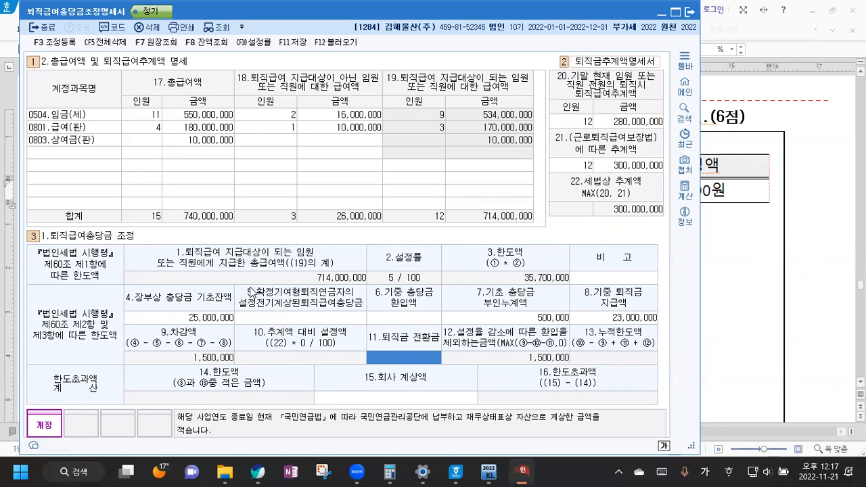
{"action": "left_click", "coordinate": [215, 318]}
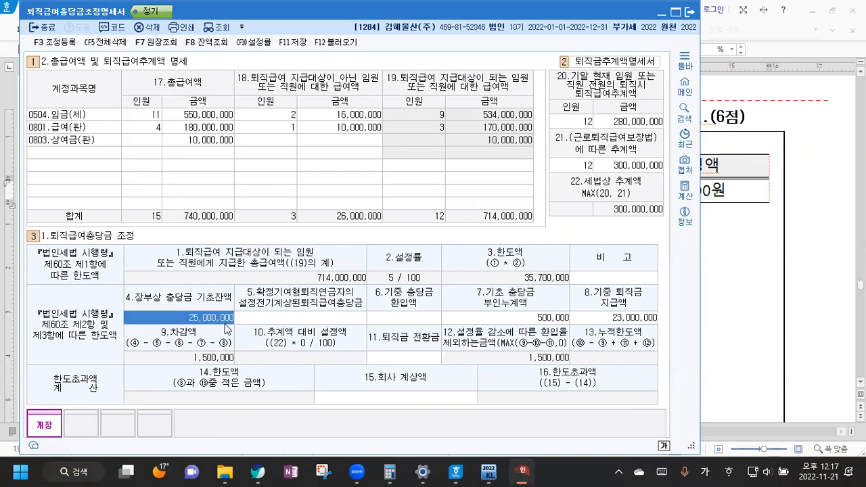
{"action": "left_click", "coordinate": [545, 319]}
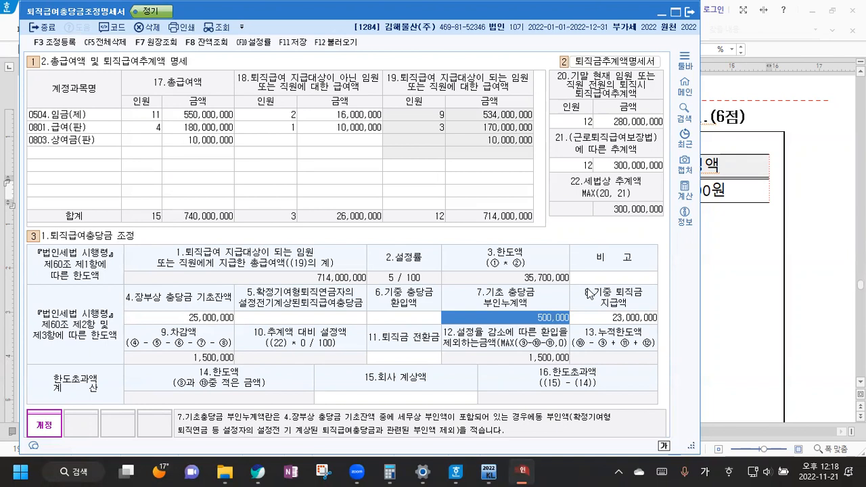
{"action": "left_click", "coordinate": [608, 317]}
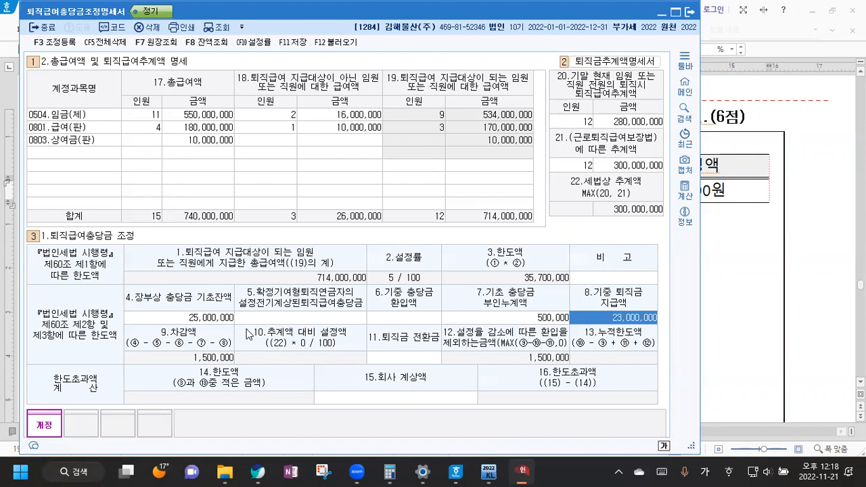
Look up 당기설정액 in the question document, enter 26,000,000 as 15.회사 계상액 and save the adjustment statement.
{"action": "left_click", "coordinate": [422, 359]}
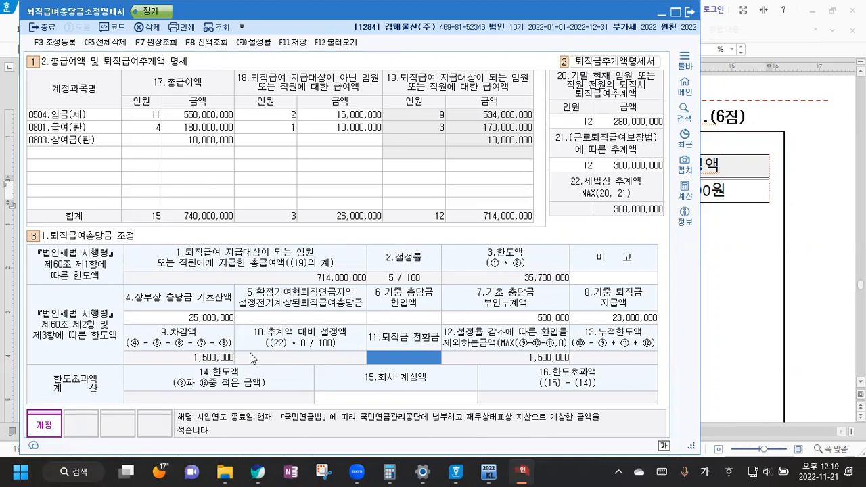
{"action": "key", "text": "alt+Tab"}
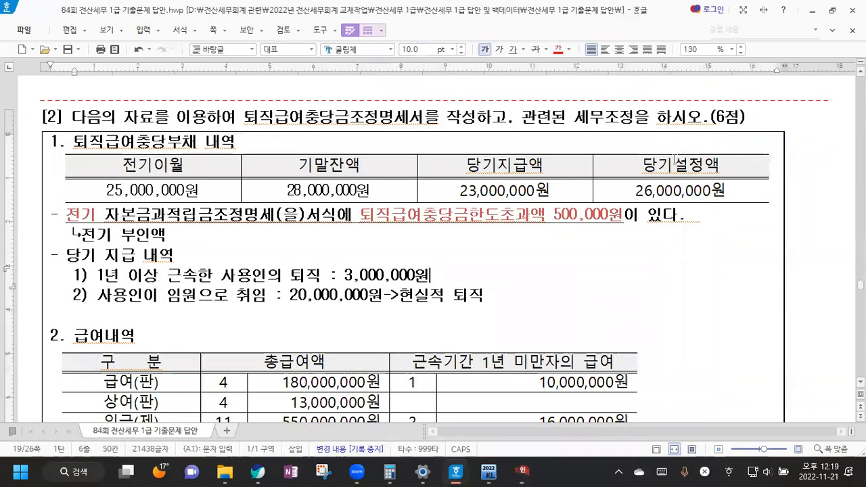
{"action": "left_click_drag", "start_coordinate": [621, 156], "coordinate": [602, 178]}
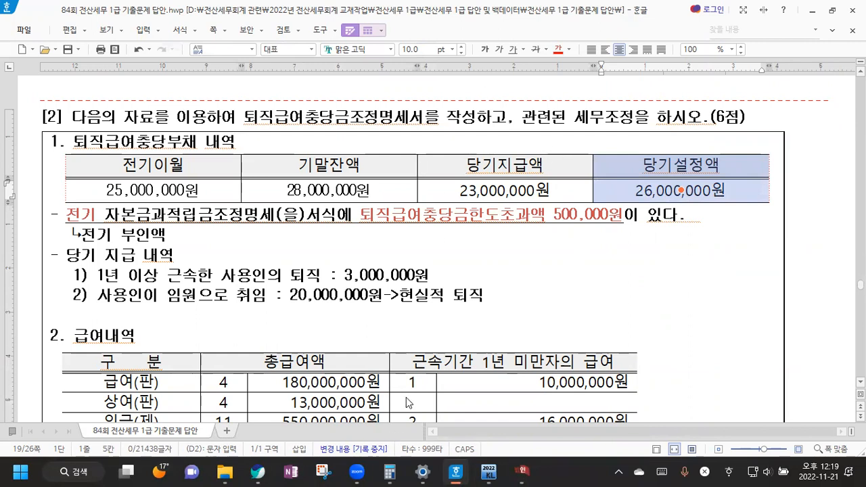
{"action": "key", "text": "alt+Tab"}
{"action": "type", "text": "26,000,000"}
{"action": "key", "text": "Return"}
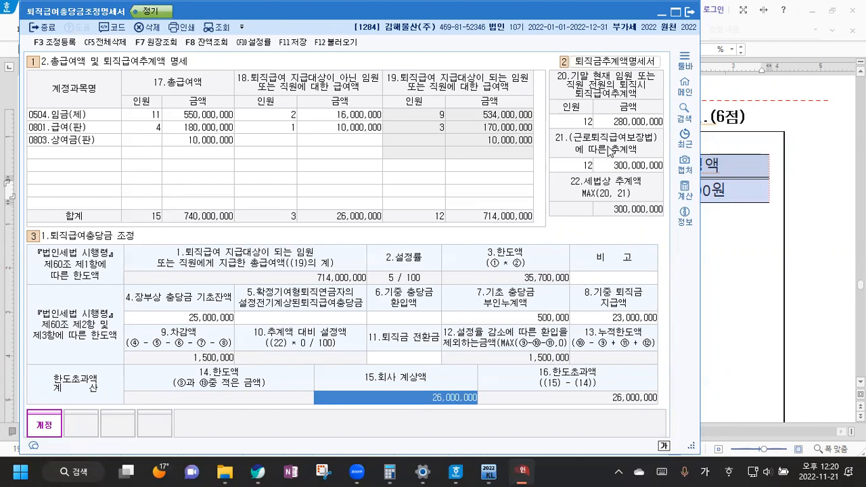
{"action": "left_click", "coordinate": [296, 45]}
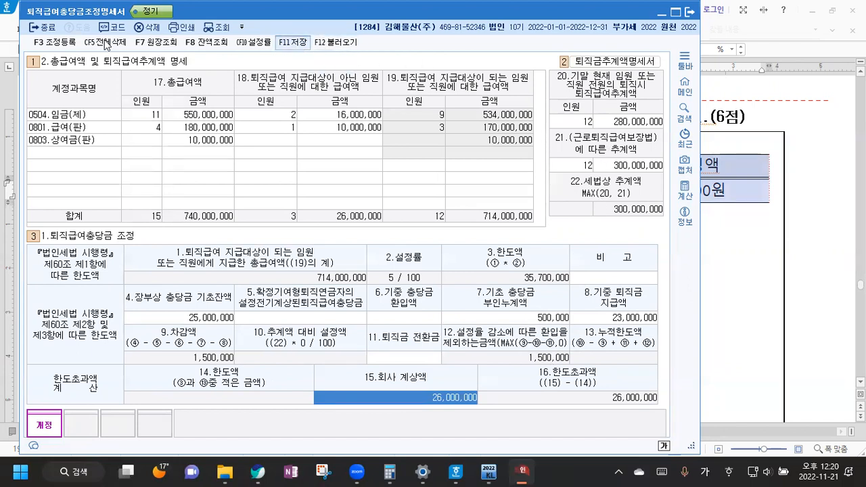
Register a 퇴직급여충당금한도초과 adjustment of 26,000,000 under 익금산입 및 손금불산입, and close the 조정 등록 dialog.
{"action": "left_click", "coordinate": [59, 43]}
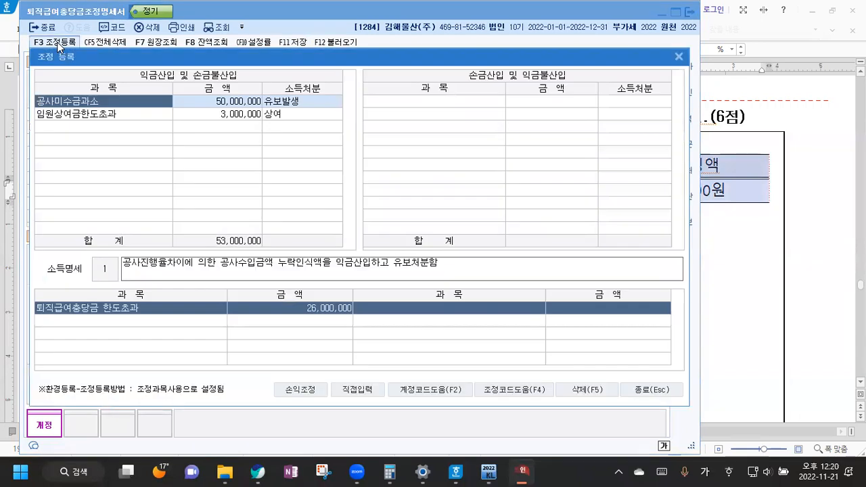
{"action": "left_click", "coordinate": [98, 128]}
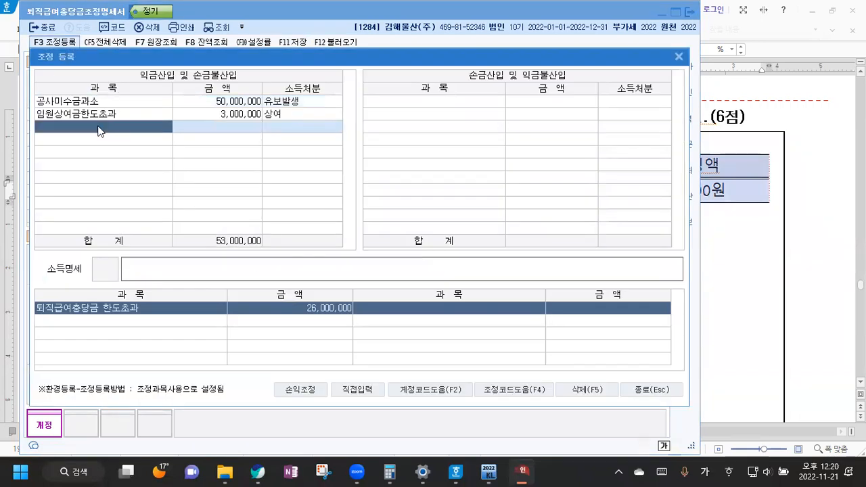
{"action": "type", "text": "퇴직"}
{"action": "key", "text": "Return"}
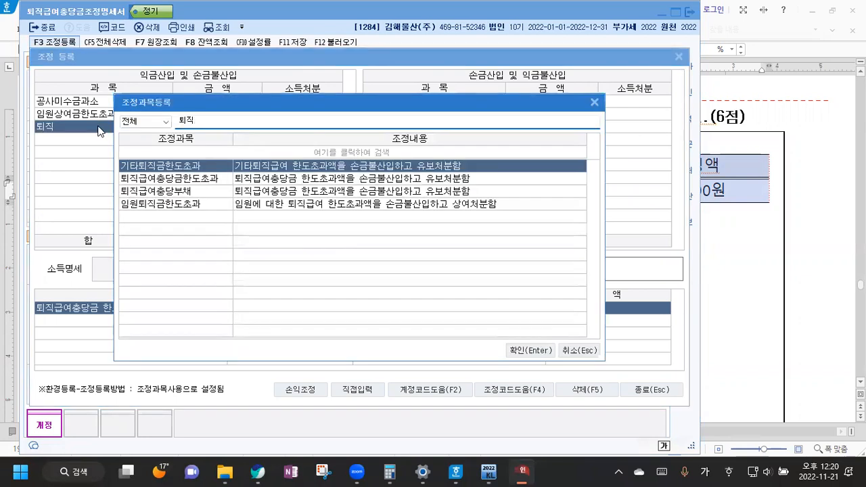
{"action": "key", "text": "Down"}
{"action": "key", "text": "Return"}
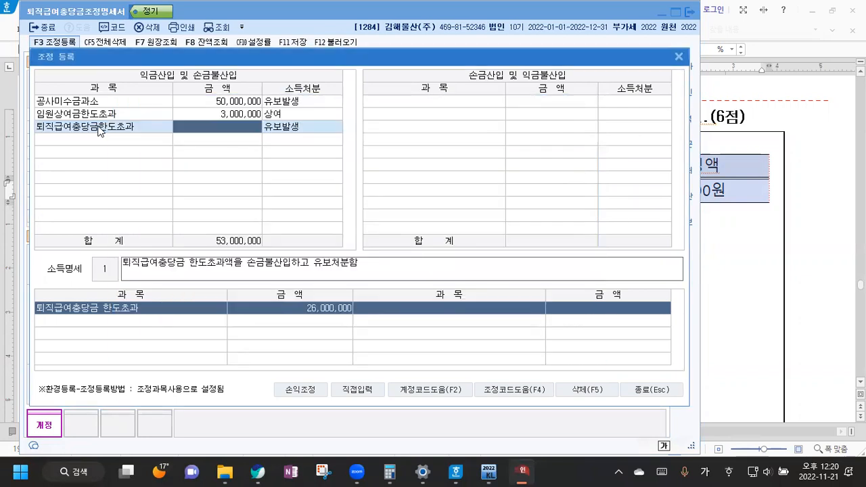
{"action": "type", "text": "2600000000"}
{"action": "key", "text": "BackSpace"}
{"action": "key", "text": "BackSpace"}
{"action": "key", "text": "Return"}
{"action": "key", "text": "Return"}
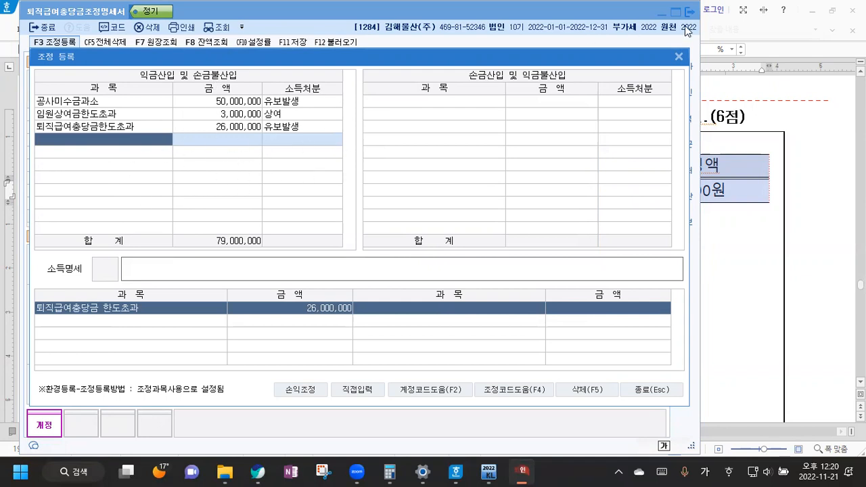
{"action": "left_click", "coordinate": [679, 58]}
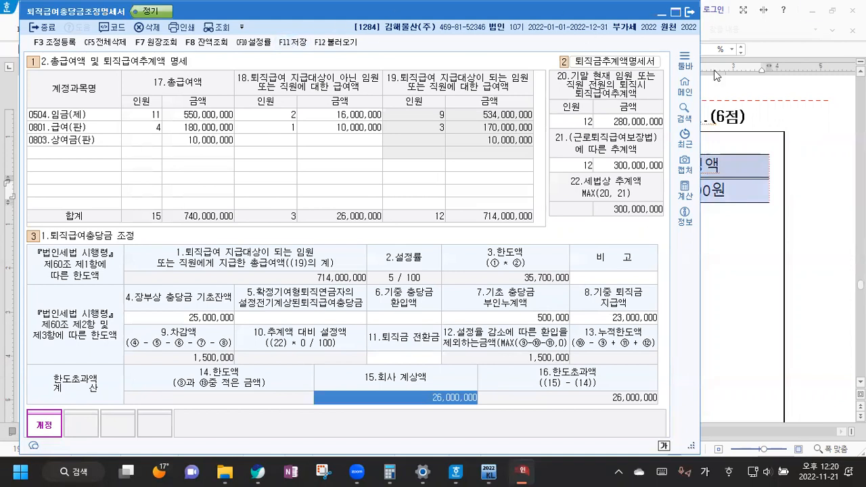
Read question [3] in the Hangul document, covering the requirement for separate tax adjustments per inventory asset and condition 1 on 제품.
{"action": "left_click", "coordinate": [821, 264]}
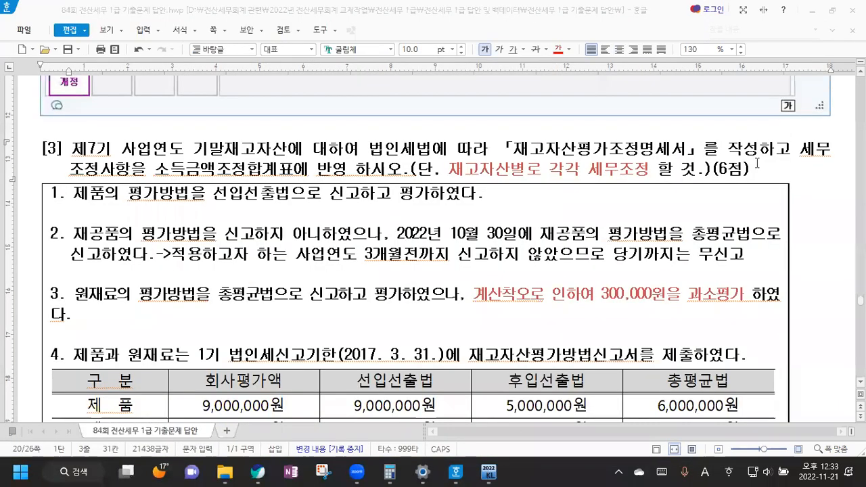
{"action": "left_click", "coordinate": [757, 163]}
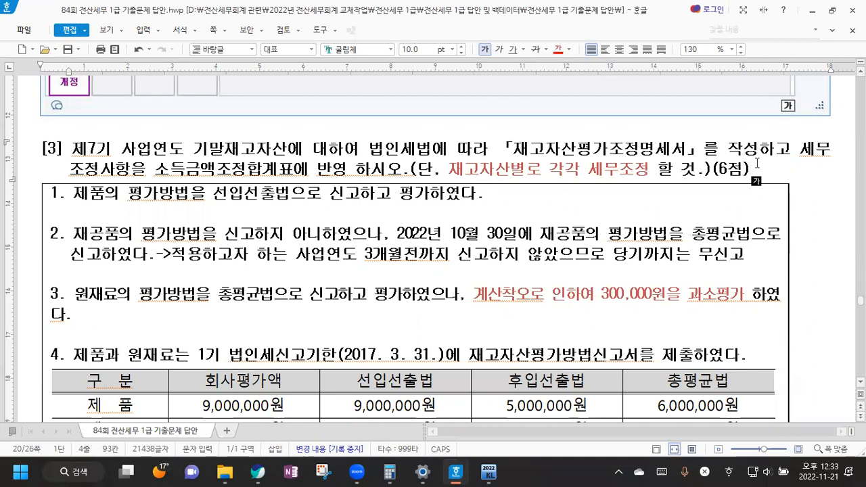
{"action": "left_click_drag", "start_coordinate": [449, 169], "coordinate": [647, 170]}
{"action": "left_click", "coordinate": [490, 205]}
{"action": "scroll", "coordinate": [498, 202], "scroll_direction": "down", "scroll_amount": 2}
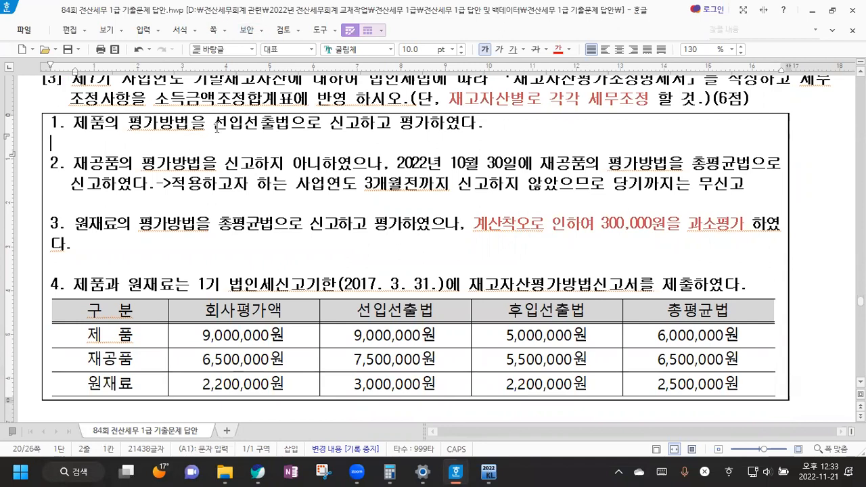
{"action": "key", "text": "Hangul"}
{"action": "left_click", "coordinate": [287, 200]}
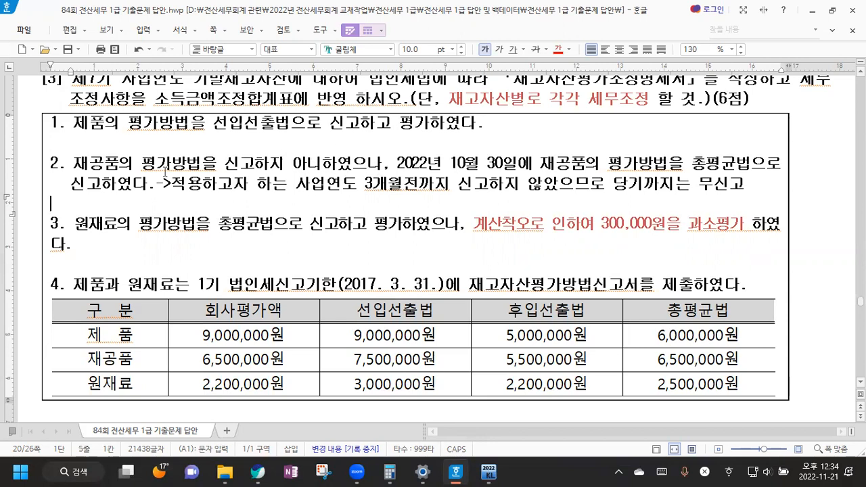
Examine condition 2 of question [3], highlighting the 재공품 valuation method report dated 2022년 10월 30일.
{"action": "left_click_drag", "start_coordinate": [72, 163], "coordinate": [390, 160]}
{"action": "left_click", "coordinate": [388, 163]}
{"action": "left_click_drag", "start_coordinate": [73, 163], "coordinate": [541, 163]}
{"action": "left_click", "coordinate": [390, 164]}
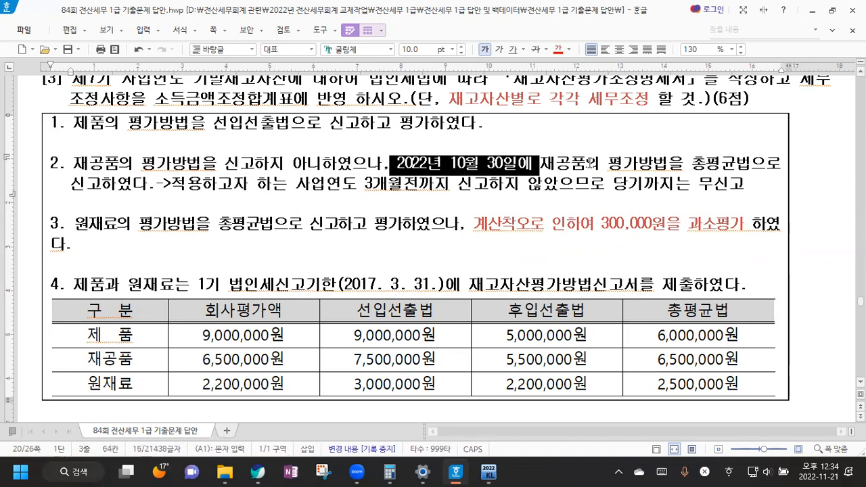
{"action": "left_click", "coordinate": [589, 162]}
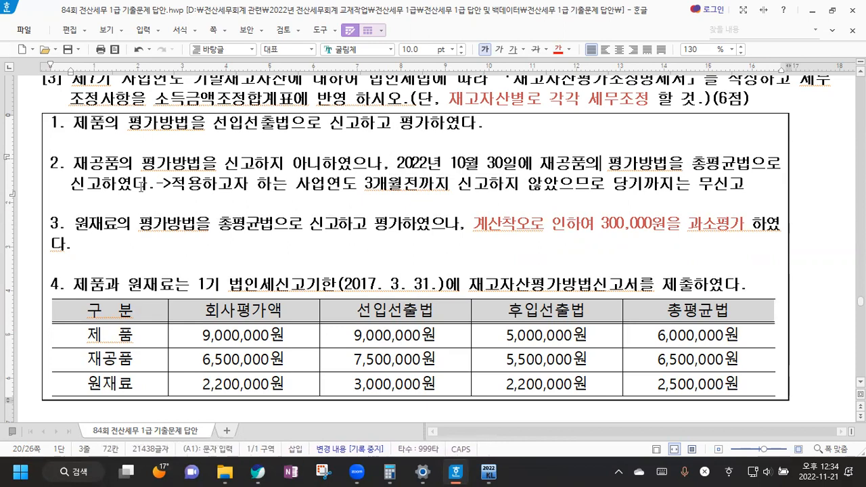
{"action": "left_click_drag", "start_coordinate": [70, 185], "coordinate": [146, 184]}
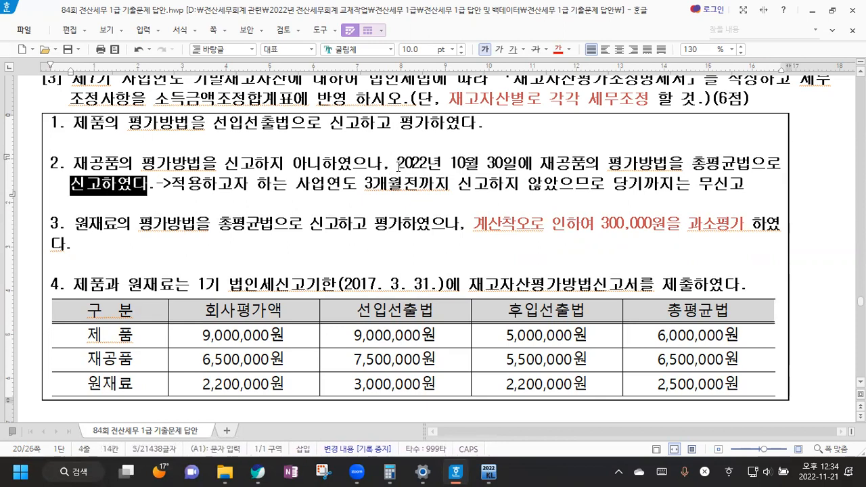
{"action": "left_click_drag", "start_coordinate": [394, 163], "coordinate": [155, 188]}
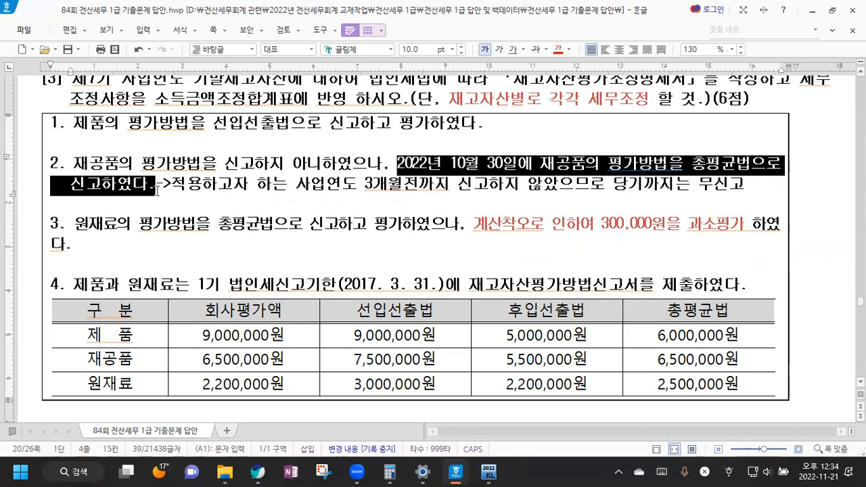
{"action": "left_click", "coordinate": [157, 189]}
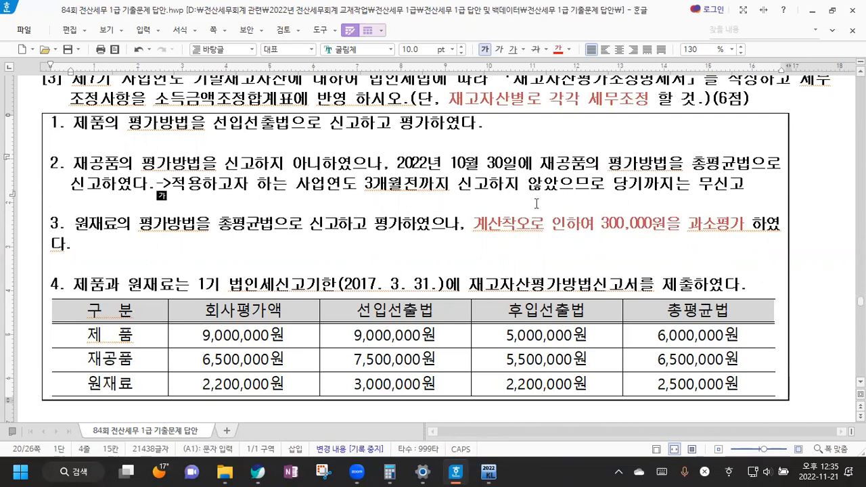
Read condition 3 of question [3] on 원재료 and colour "계산착오로 인하여 300,000원을 과소평가" red.
{"action": "scroll", "coordinate": [572, 196], "scroll_direction": "down", "scroll_amount": 2}
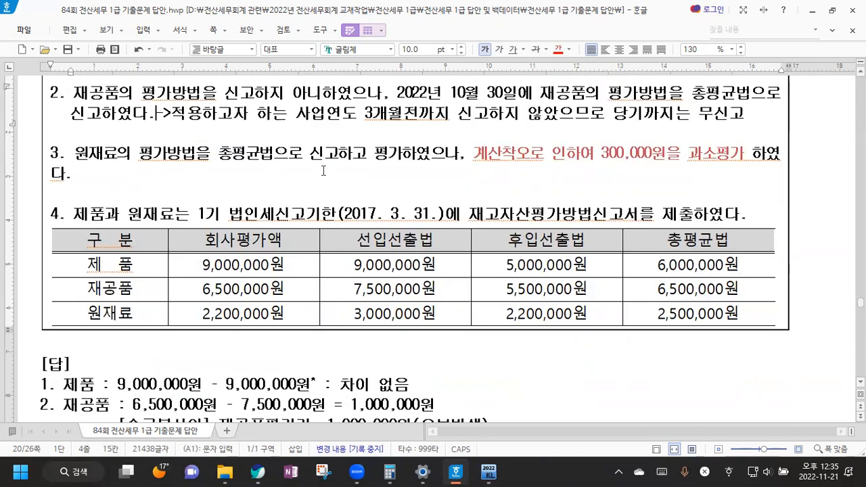
{"action": "left_click_drag", "start_coordinate": [75, 154], "coordinate": [443, 154]}
{"action": "left_click", "coordinate": [195, 151]}
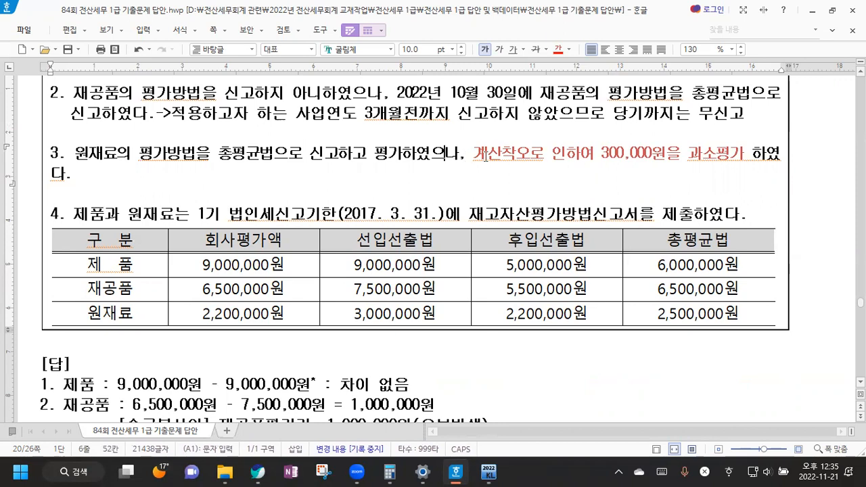
{"action": "left_click_drag", "start_coordinate": [472, 154], "coordinate": [742, 154]}
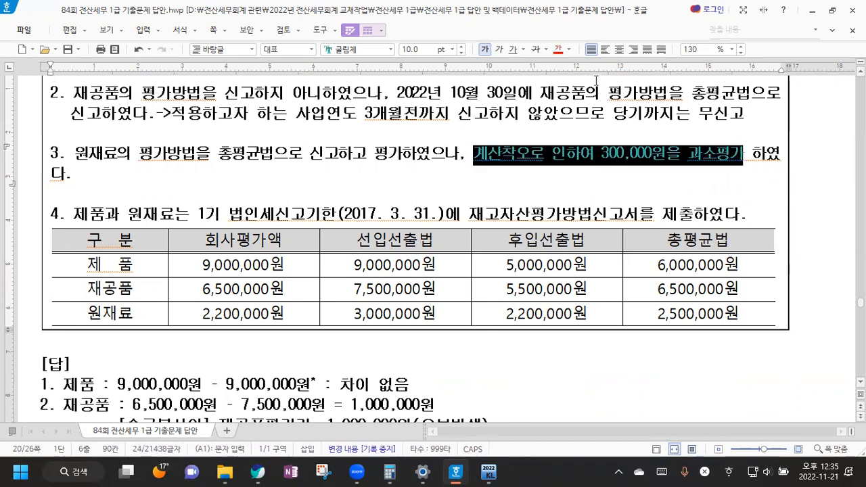
{"action": "left_click", "coordinate": [558, 52]}
{"action": "left_click", "coordinate": [509, 181]}
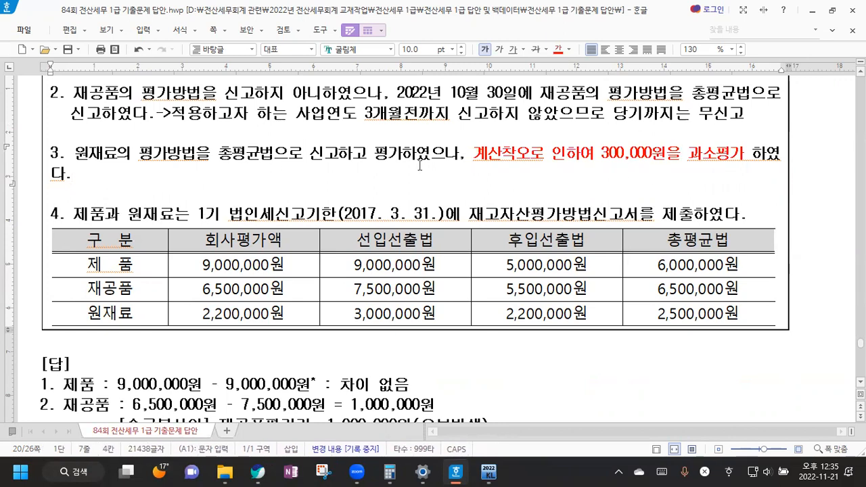
{"action": "key", "text": "Hangul"}
{"action": "scroll", "coordinate": [374, 171], "scroll_direction": "up", "scroll_amount": 2}
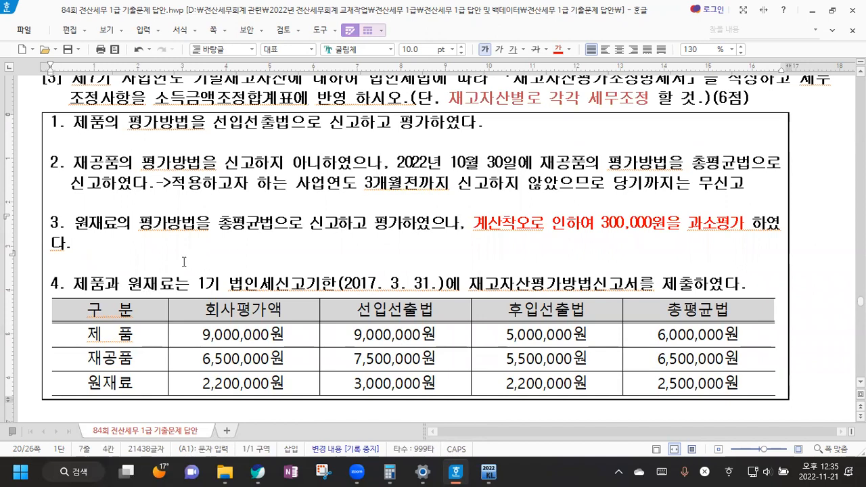
{"action": "scroll", "coordinate": [193, 261], "scroll_direction": "up", "scroll_amount": 2}
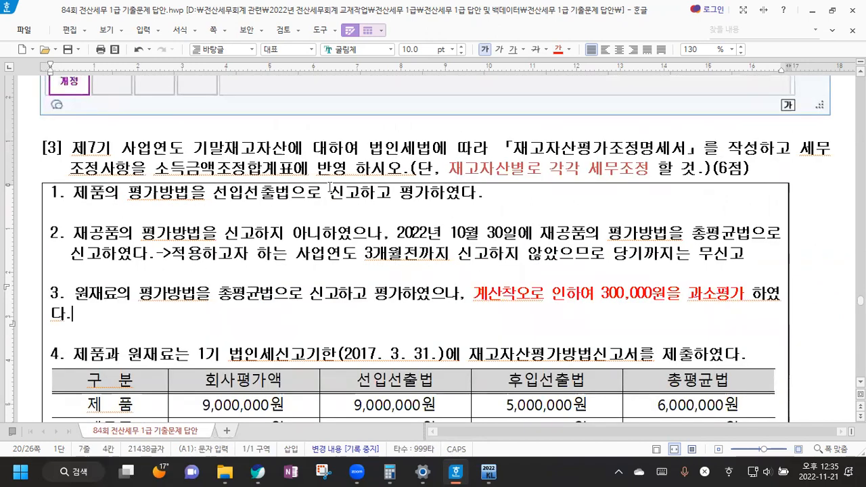
{"action": "scroll", "coordinate": [317, 204], "scroll_direction": "down", "scroll_amount": 2}
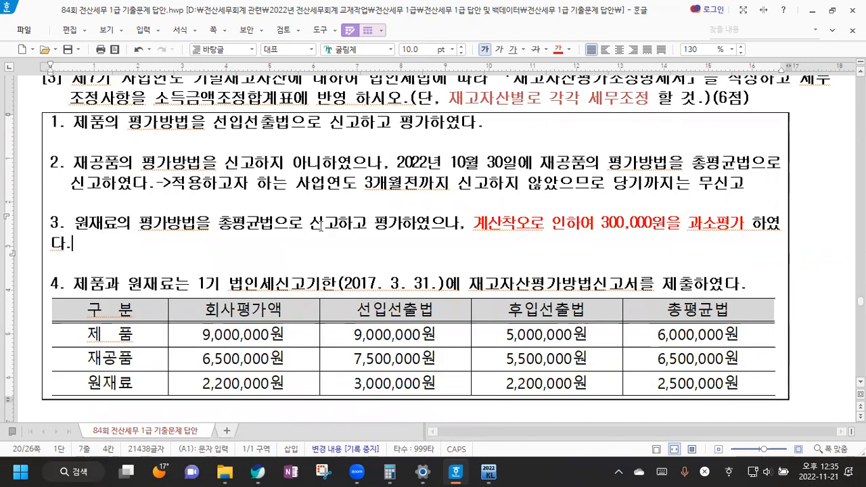
Switch to KcLep, open 재고자산(유가증권)평가조정명세서 and set 신고방법 and 평가방법 for 제품 및 상품 to 02:선입선출법.
{"action": "left_click", "coordinate": [487, 472]}
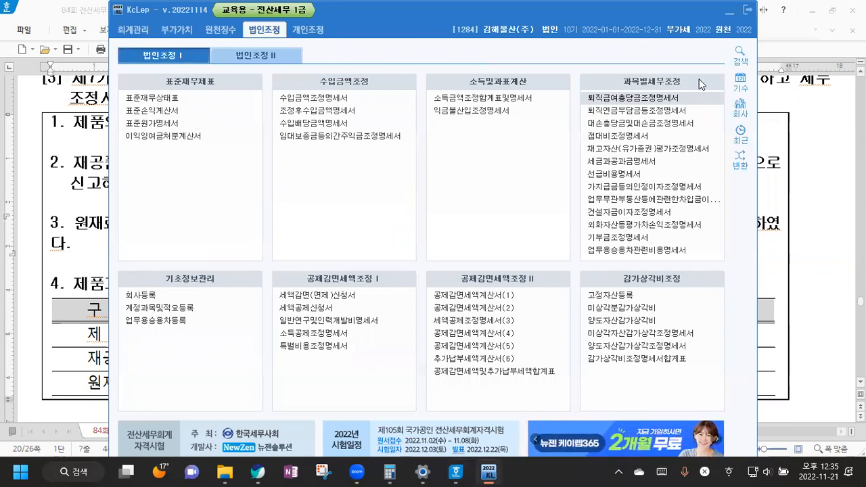
{"action": "left_click", "coordinate": [655, 150]}
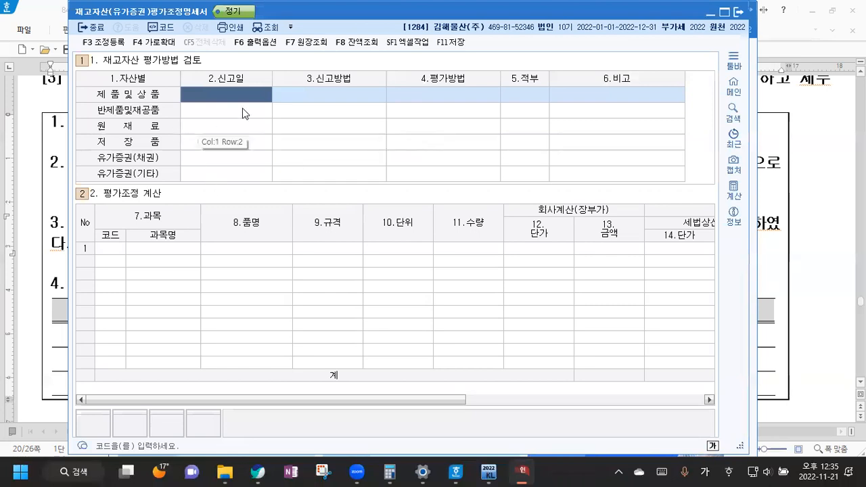
{"action": "left_click", "coordinate": [330, 101]}
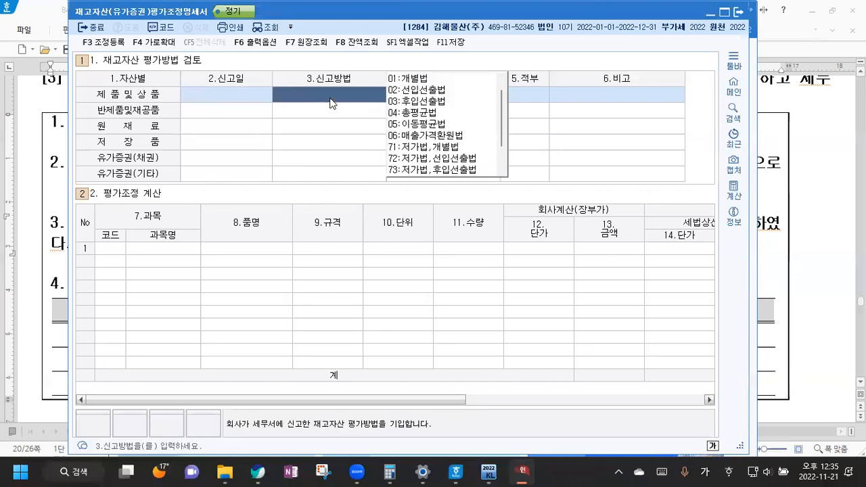
{"action": "left_click", "coordinate": [431, 91]}
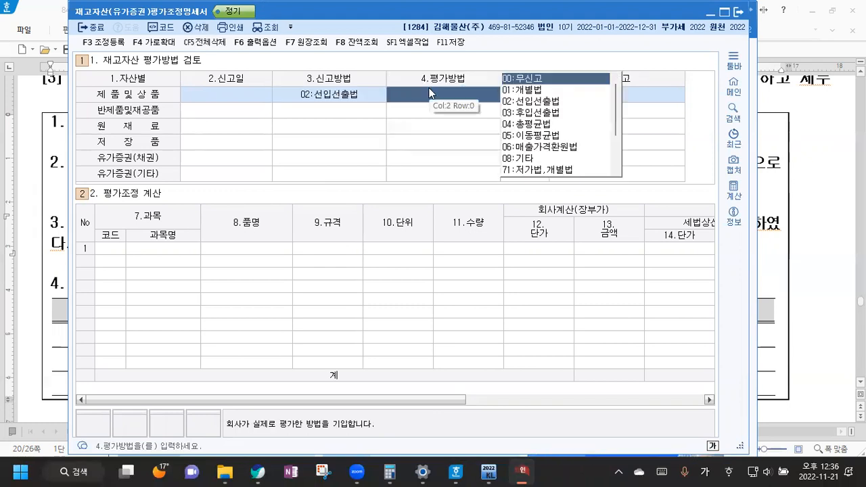
{"action": "left_click", "coordinate": [547, 102]}
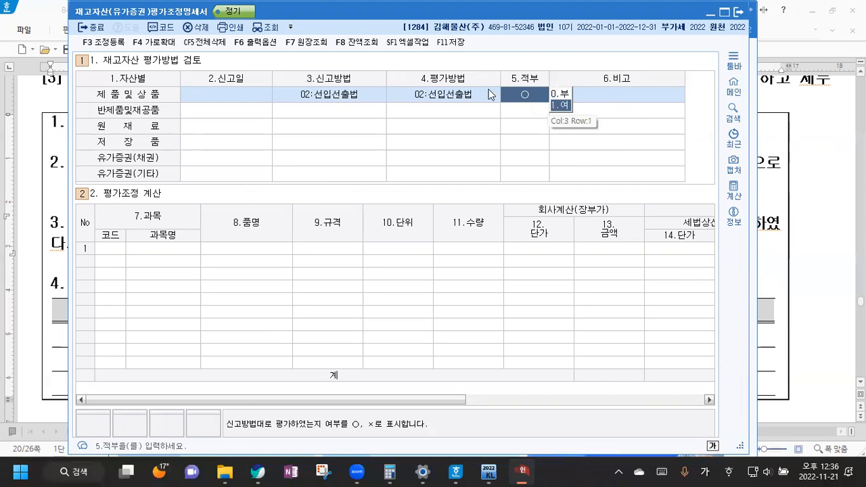
Switch to the Hangul document and colour "제품과 원재료는 1기 법인세신고기한(2017. 3. 31.)" in condition 4 red.
{"action": "left_click", "coordinate": [65, 247]}
{"action": "scroll", "coordinate": [95, 223], "scroll_direction": "down", "scroll_amount": 3}
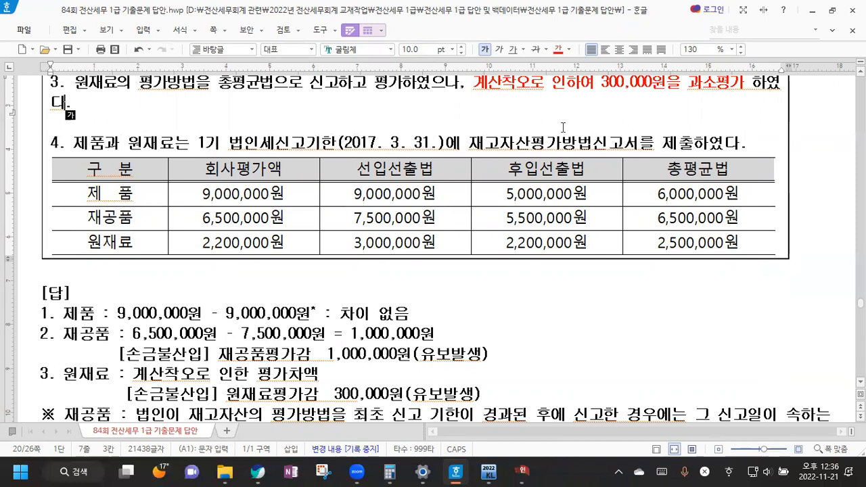
{"action": "left_click_drag", "start_coordinate": [73, 143], "coordinate": [204, 143]}
{"action": "left_click_drag", "start_coordinate": [254, 153], "coordinate": [449, 143]}
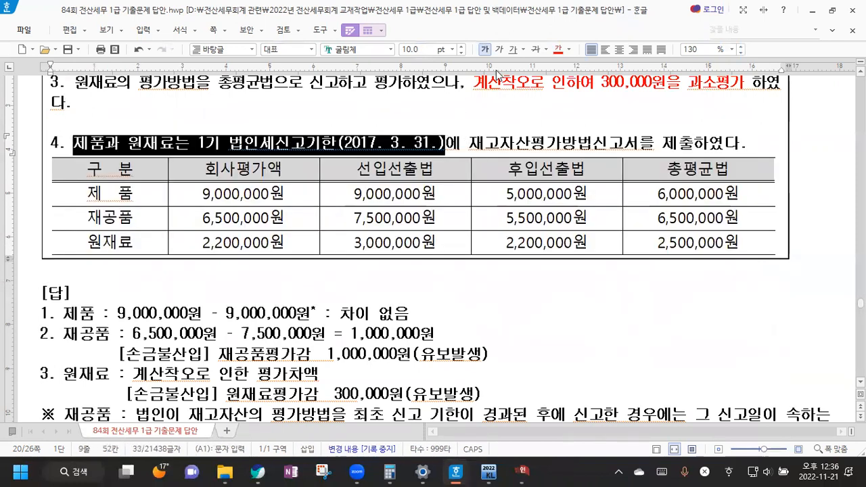
{"action": "left_click", "coordinate": [558, 50]}
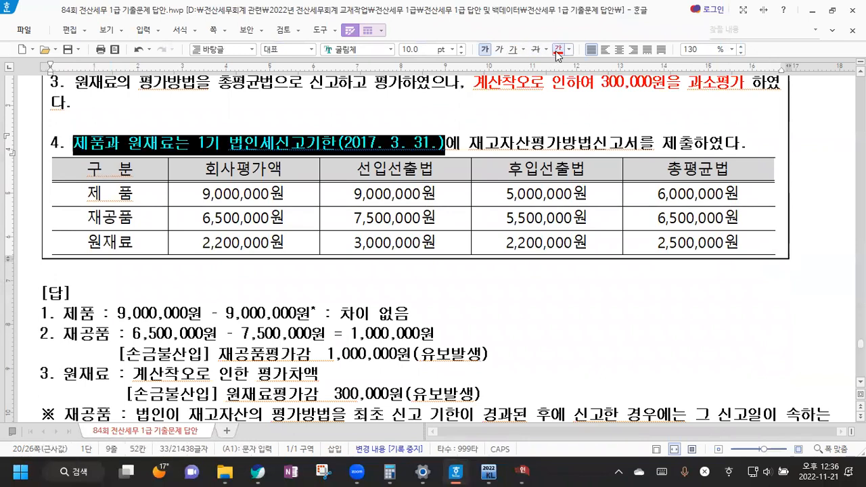
Return to the KcLep statement and enter 2017-07-31 as 신고일 for 제품 및 상품, keeping 02:선입선출법 for both methods.
{"action": "left_click", "coordinate": [523, 472]}
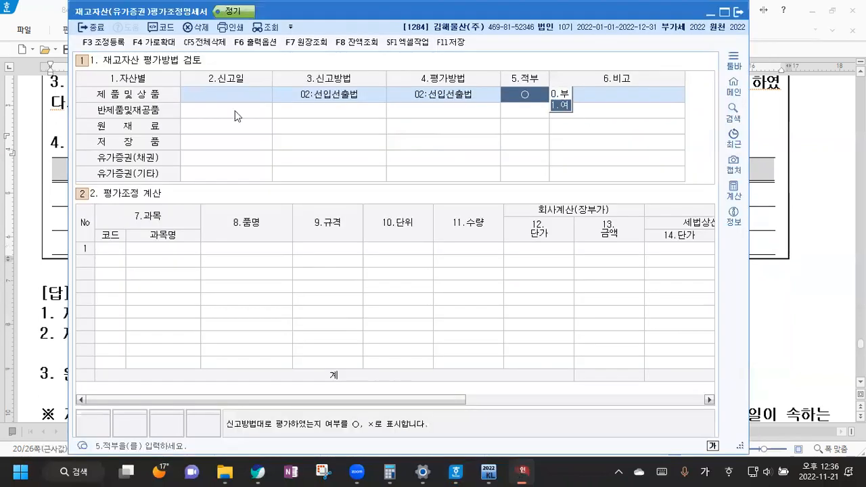
{"action": "left_click", "coordinate": [227, 96]}
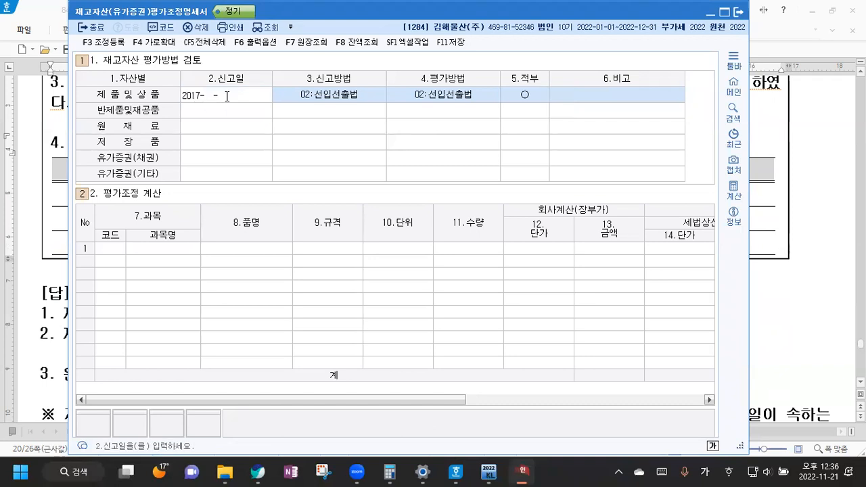
{"action": "type", "text": "17-07-31"}
{"action": "key", "text": "Return"}
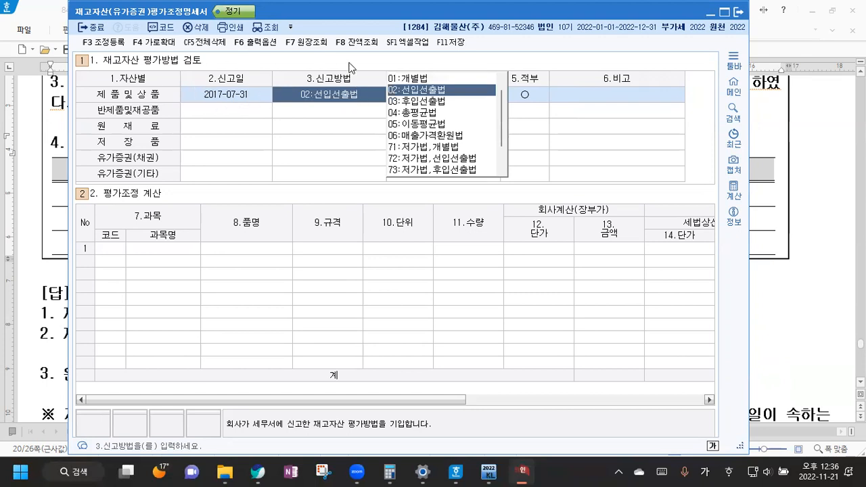
{"action": "left_click", "coordinate": [401, 95]}
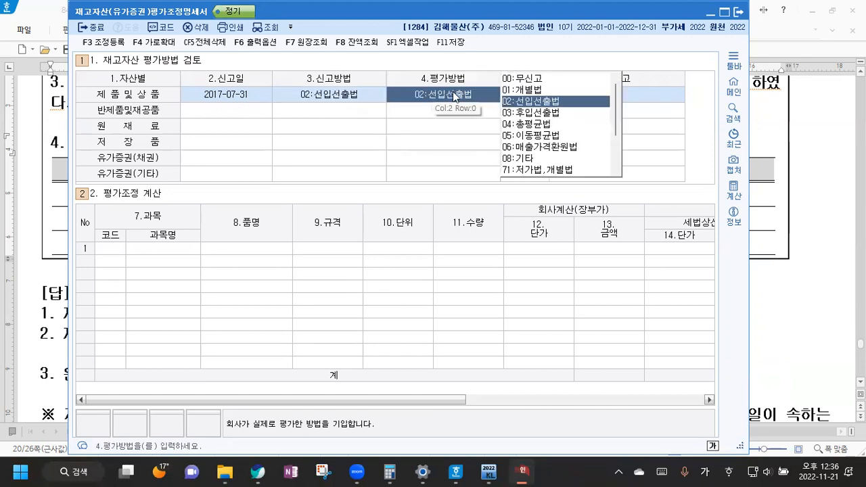
{"action": "left_click", "coordinate": [559, 101]}
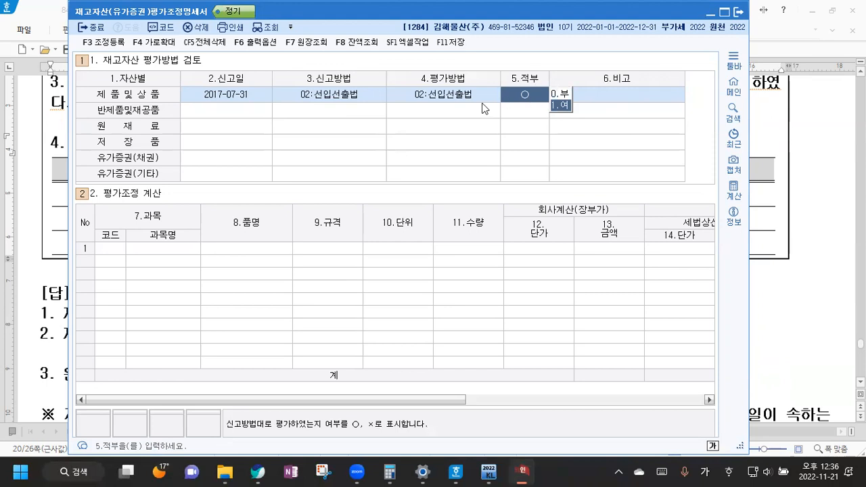
For 반제품및재공품, leave 신고일 blank and set 신고방법 to 00:무신고 and 평가방법 to 04:총평균법.
{"action": "left_click", "coordinate": [215, 111]}
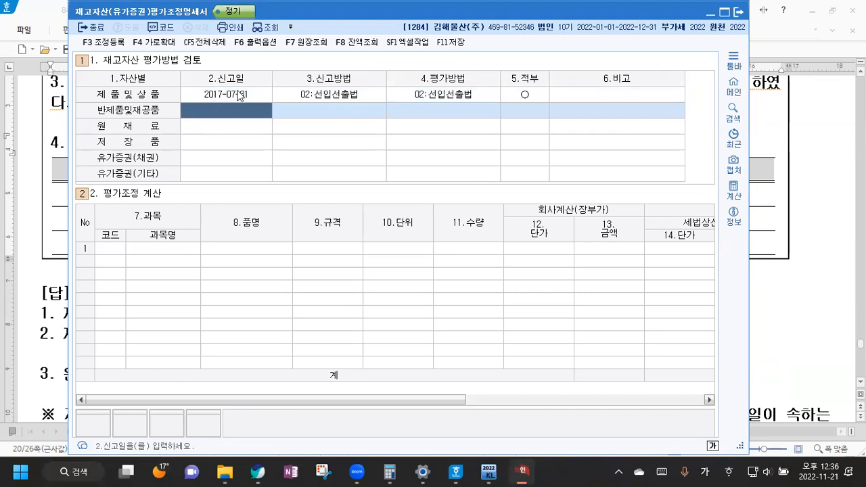
{"action": "left_click", "coordinate": [332, 110]}
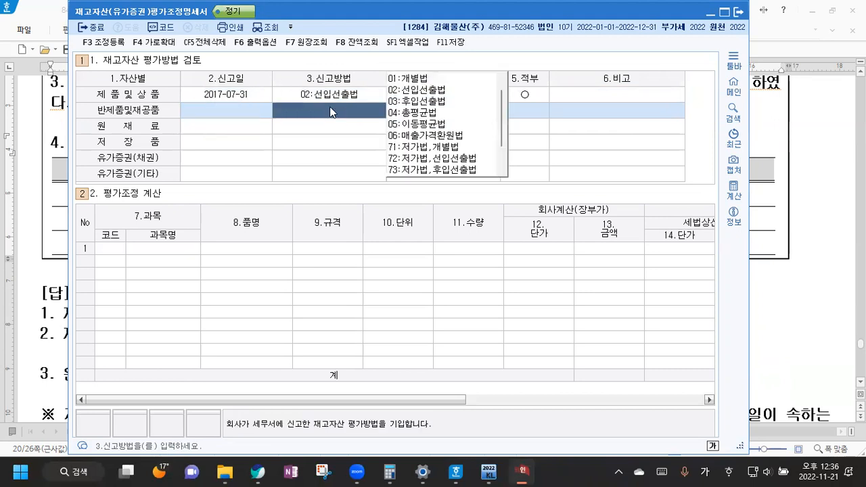
{"action": "scroll", "coordinate": [467, 78], "scroll_direction": "up", "scroll_amount": 1}
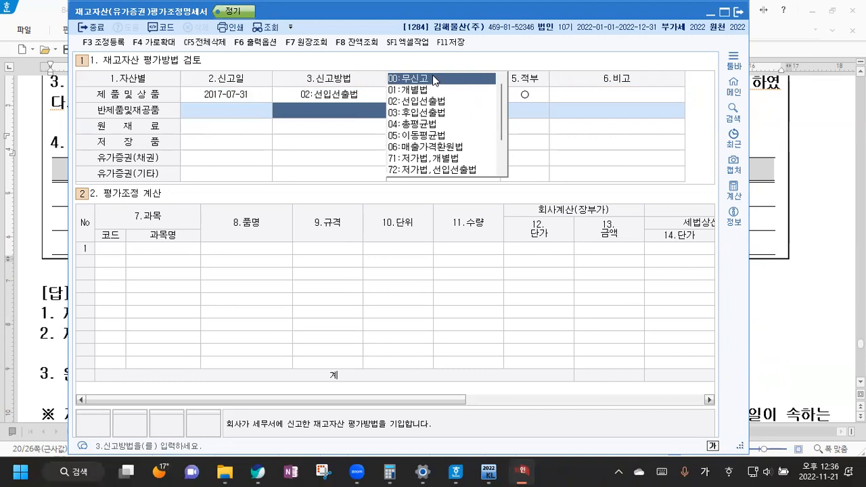
{"action": "left_click", "coordinate": [434, 79]}
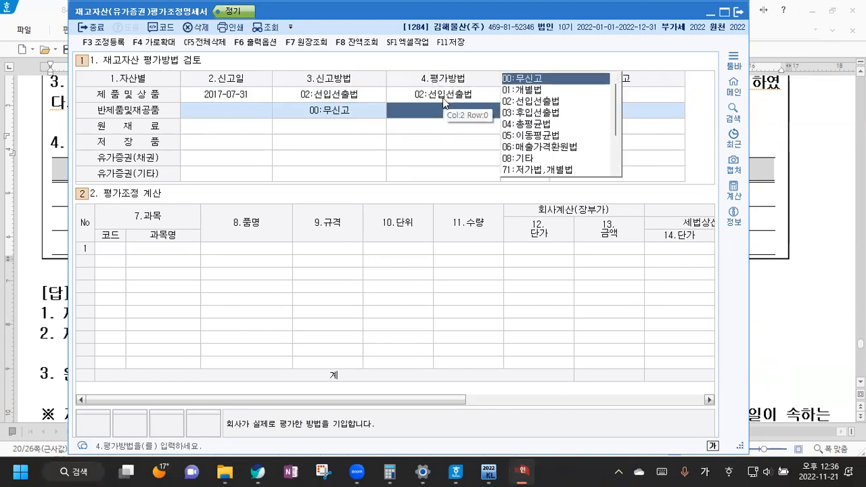
{"action": "left_click", "coordinate": [537, 125]}
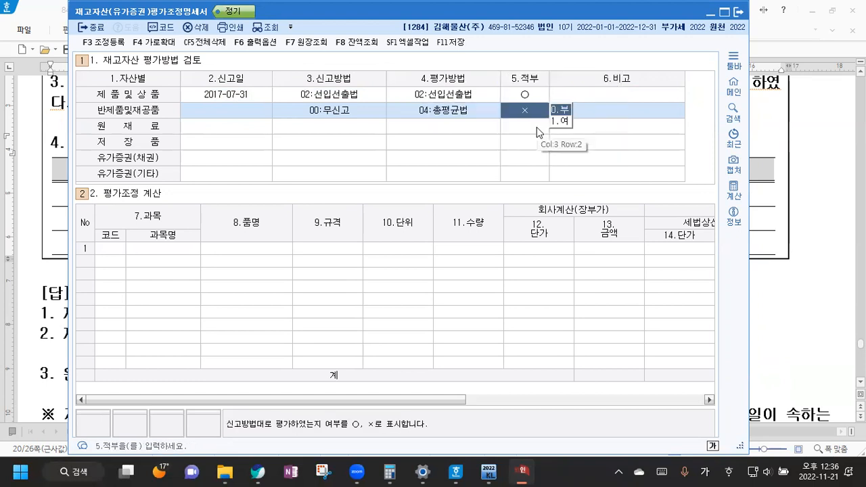
For 원재료, enter 2017-07-31 as 신고일 and set both 신고방법 and 평가방법 to 04:총평균법.
{"action": "left_click", "coordinate": [220, 132]}
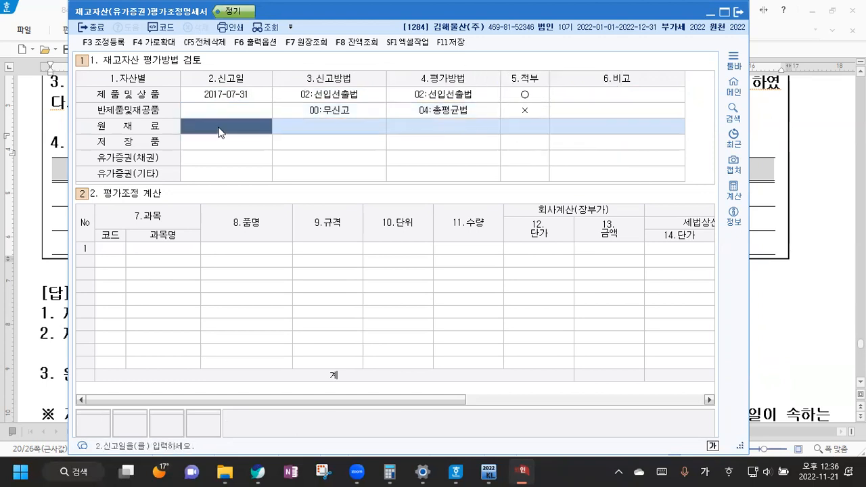
{"action": "type", "text": "2017-07-31"}
{"action": "key", "text": "Return"}
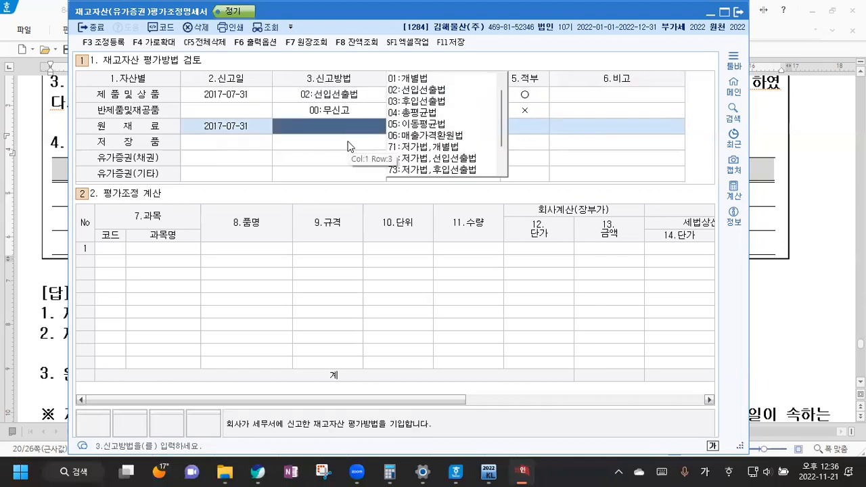
{"action": "left_click", "coordinate": [417, 112]}
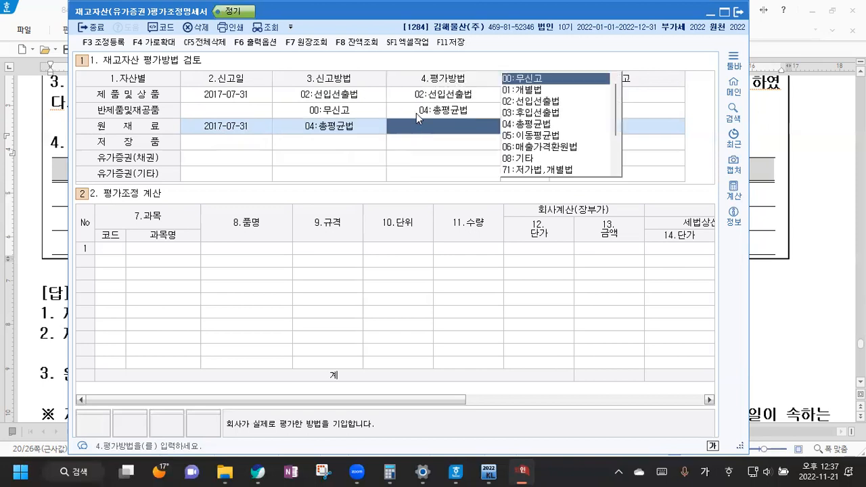
{"action": "left_click", "coordinate": [539, 125]}
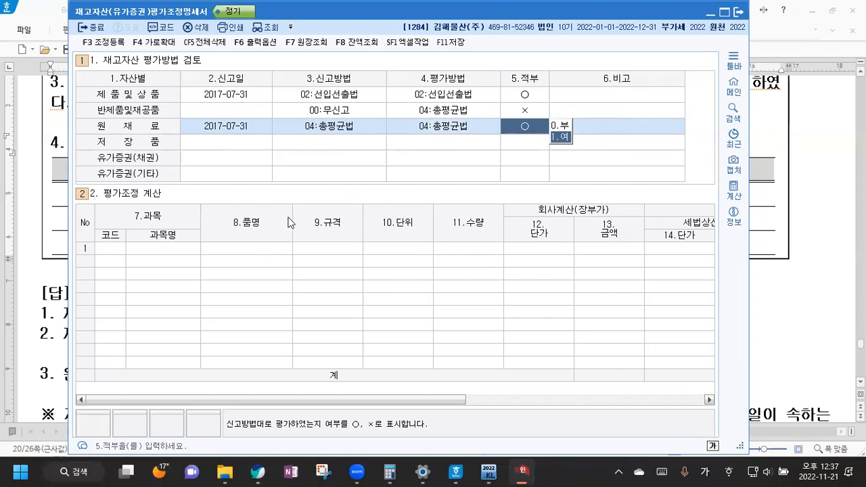
Collapse the 8.품명, 9.규격, 10.단위 and 11.수량 columns of the 평가조정 계산 table to zero width.
{"action": "left_click_drag", "start_coordinate": [293, 217], "coordinate": [200, 217]}
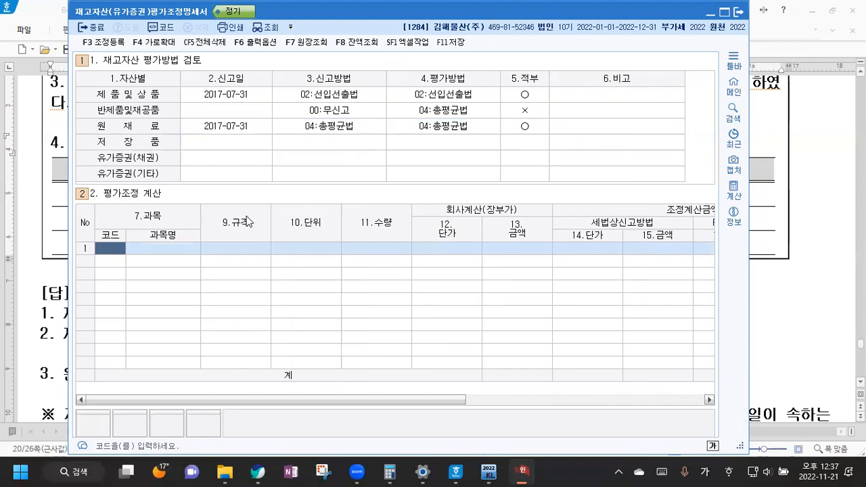
{"action": "left_click_drag", "start_coordinate": [271, 223], "coordinate": [198, 223]}
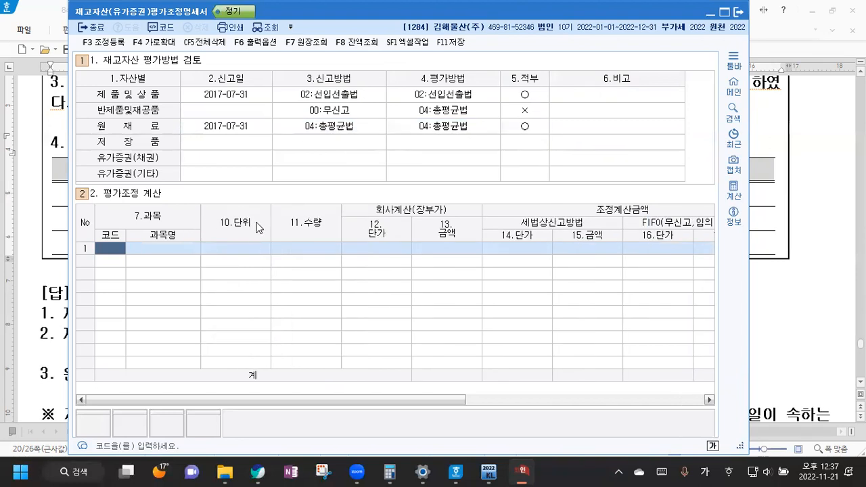
{"action": "left_click_drag", "start_coordinate": [269, 223], "coordinate": [201, 223]}
{"action": "left_click_drag", "start_coordinate": [271, 228], "coordinate": [141, 236]}
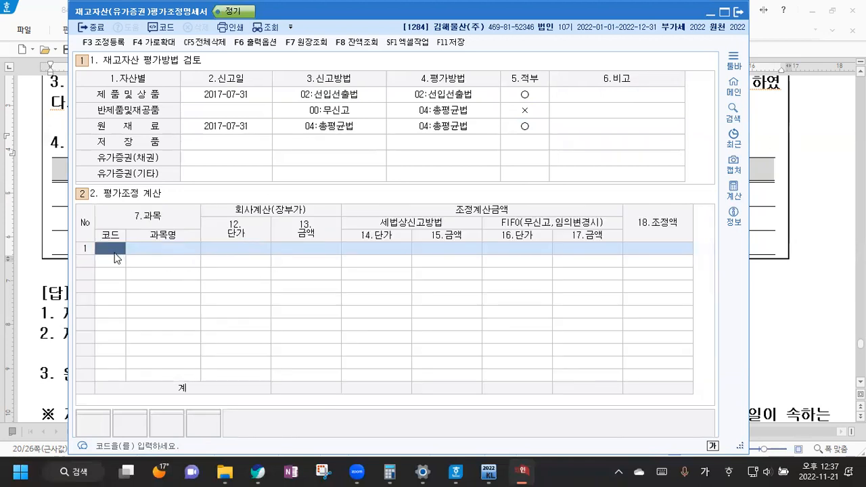
Add 0150 제품 to the 평가조정 계산 table with 9,000,000 as both 13.금액 and 15.금액.
{"action": "key", "text": "F2"}
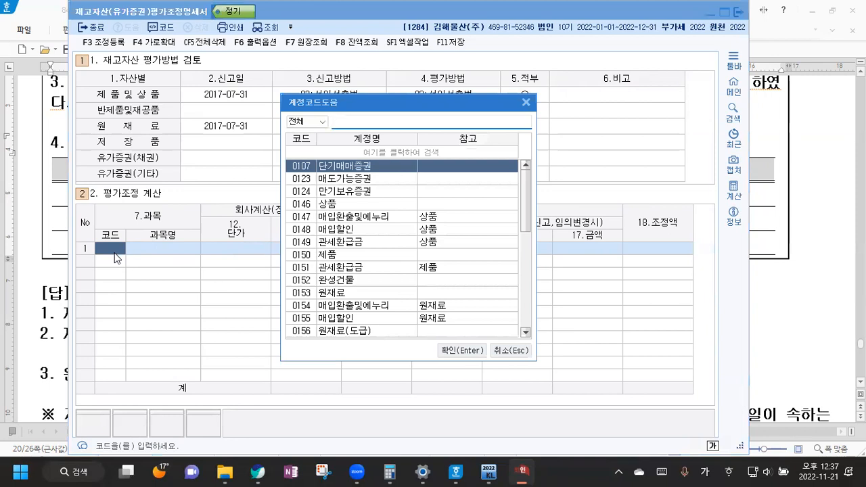
{"action": "type", "text": "제품"}
{"action": "key", "text": "Return"}
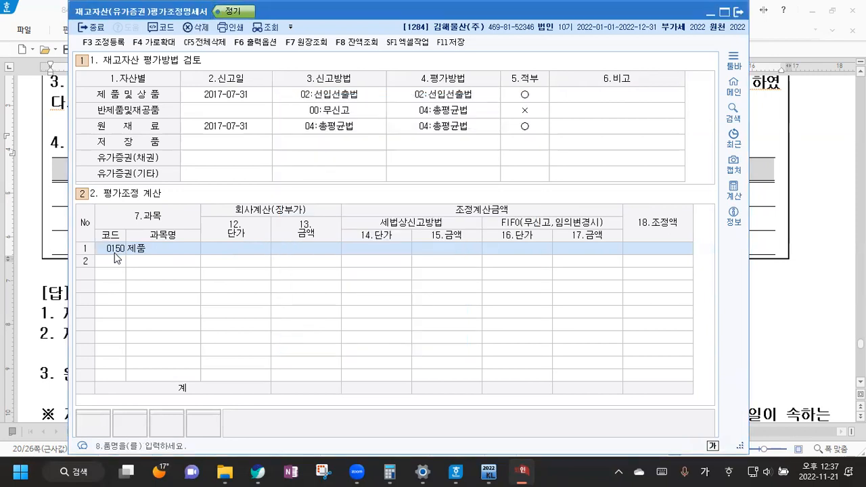
{"action": "left_click", "coordinate": [309, 249]}
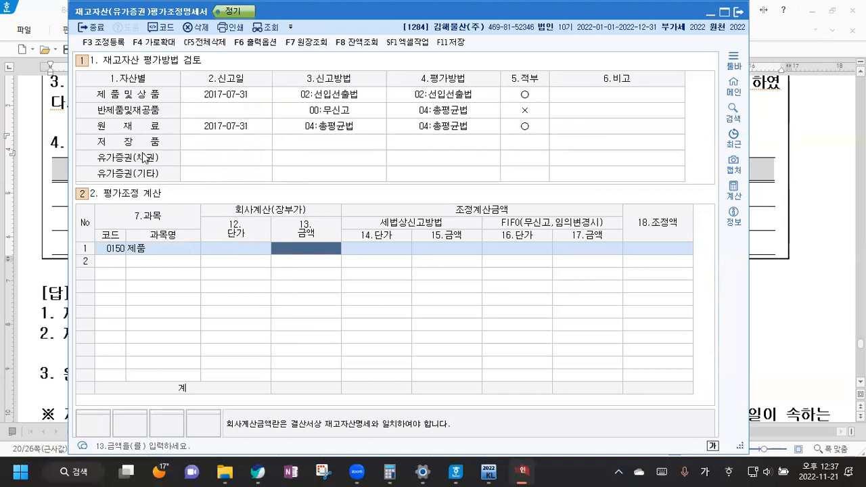
{"action": "type", "text": "9000000"}
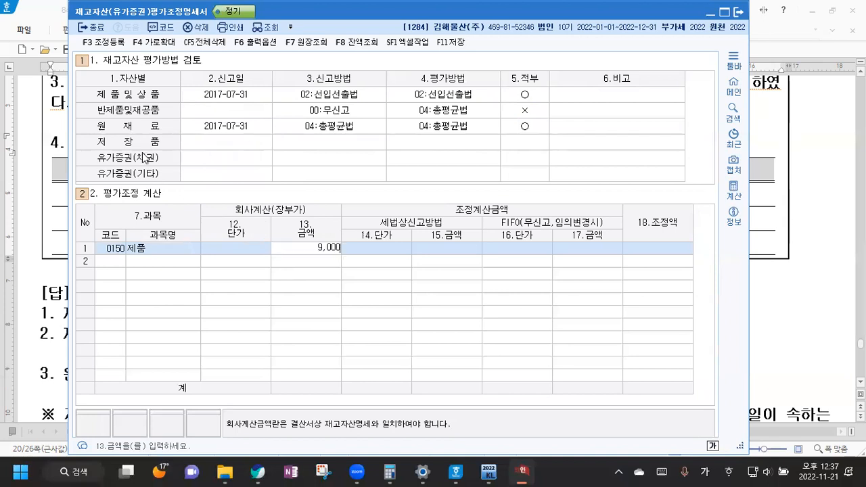
{"action": "key", "text": "Return"}
{"action": "key", "text": "Return"}
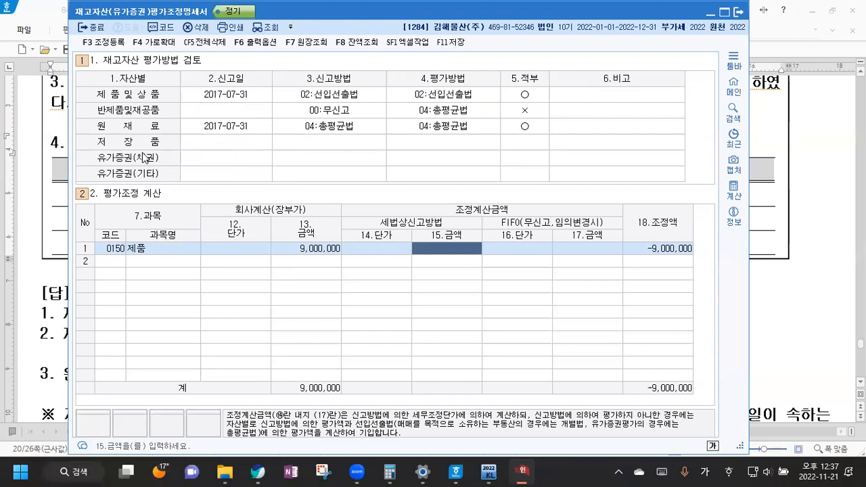
{"action": "type", "text": "9000000"}
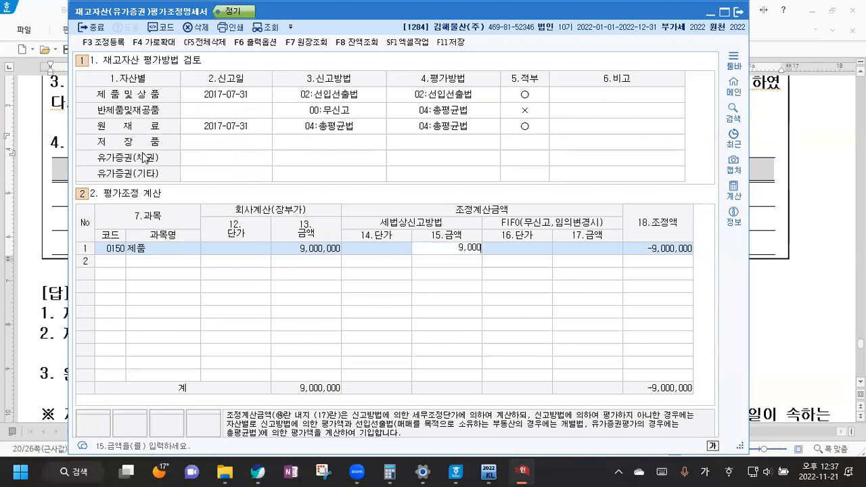
{"action": "key", "text": "Return"}
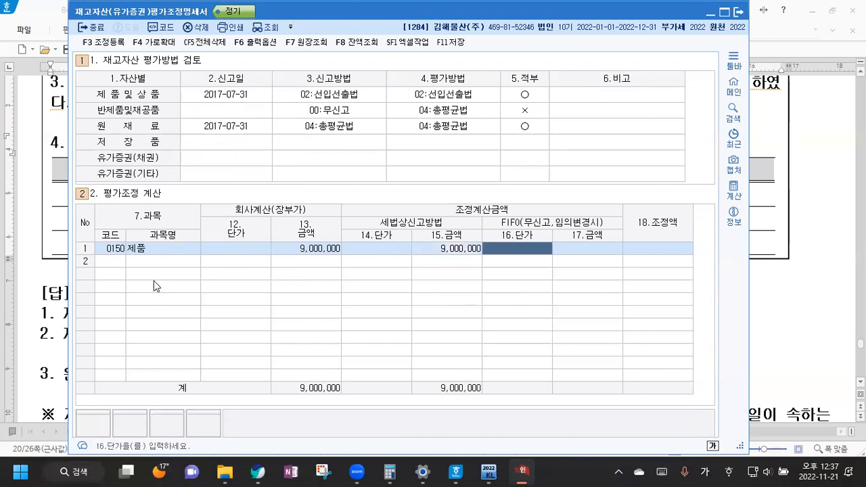
Add 0169 재공품 as the second row of the table with a 회사계산 13.금액 of 6,500,000.
{"action": "left_click", "coordinate": [103, 259]}
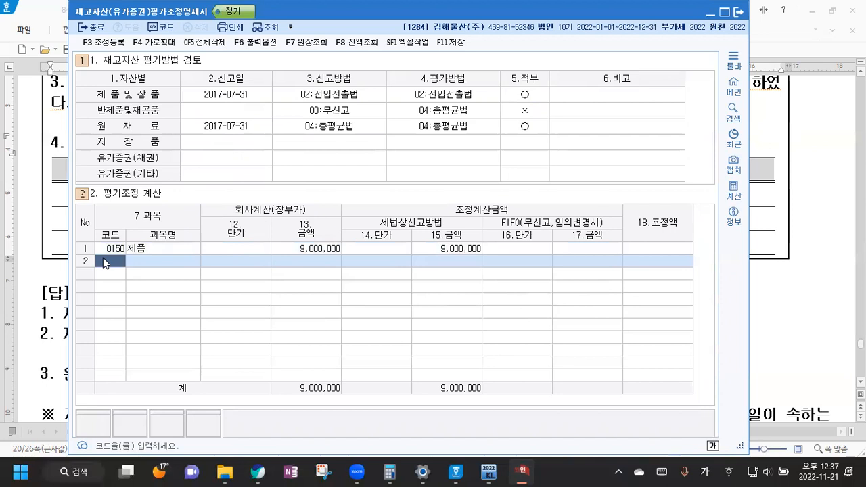
{"action": "key", "text": "F2"}
{"action": "type", "text": "재공"}
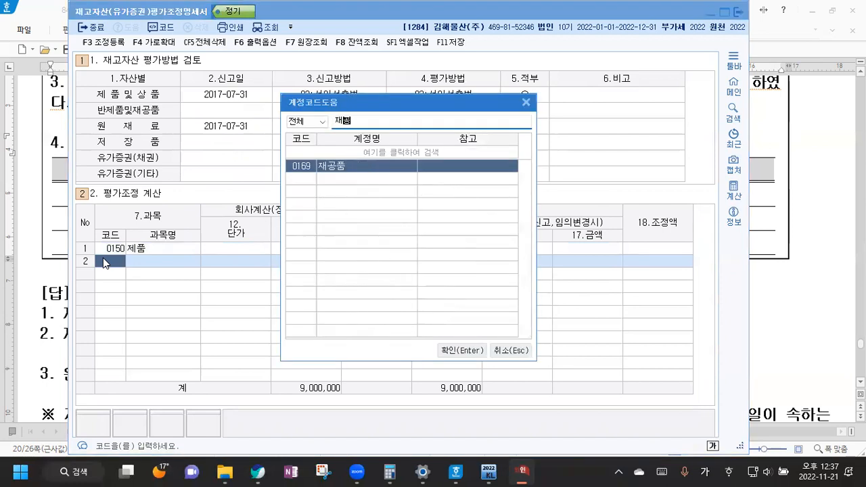
{"action": "key", "text": "Return"}
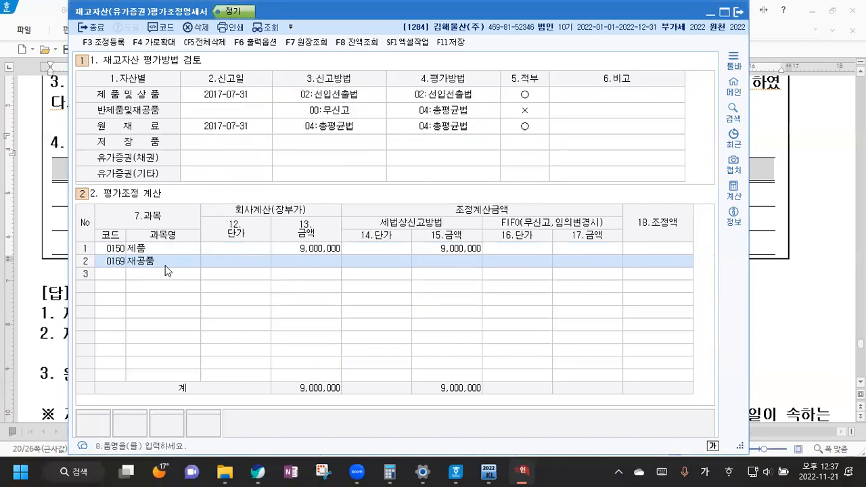
{"action": "left_click", "coordinate": [309, 265]}
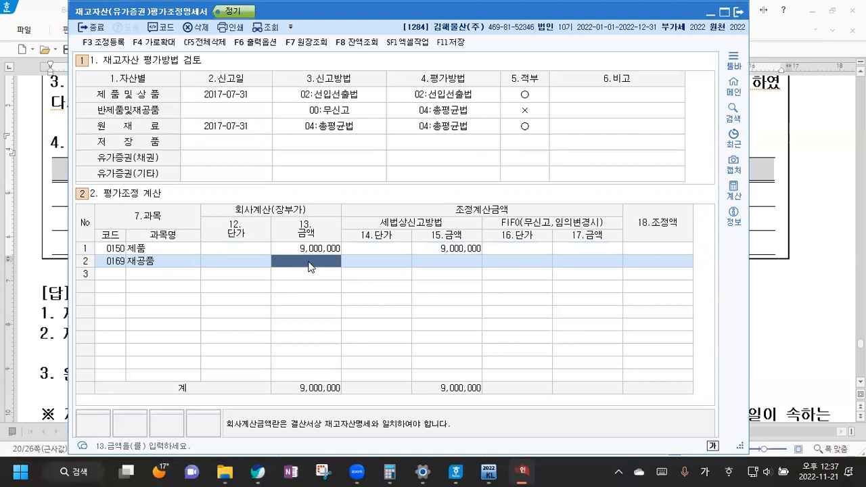
{"action": "type", "text": "6500000"}
{"action": "key", "text": "Return"}
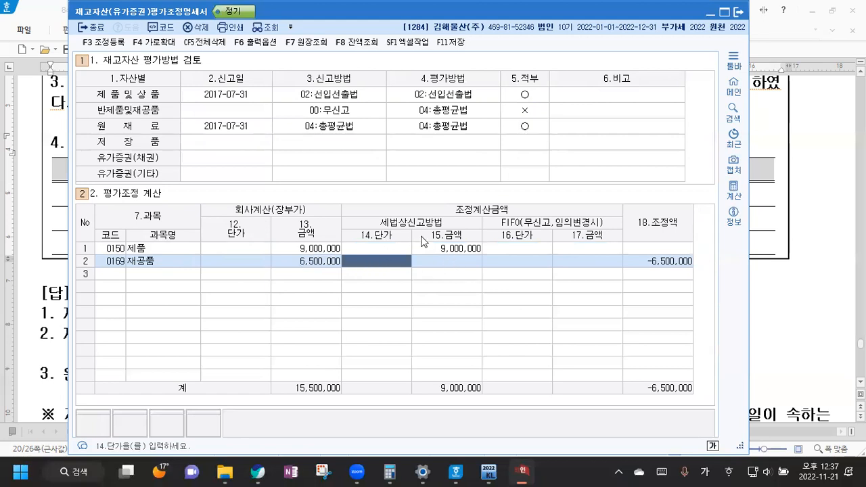
Enter 7,500,000 as the 재공품 row's 17.금액 under FIFO(무신고,임의변경시).
{"action": "left_click", "coordinate": [542, 262]}
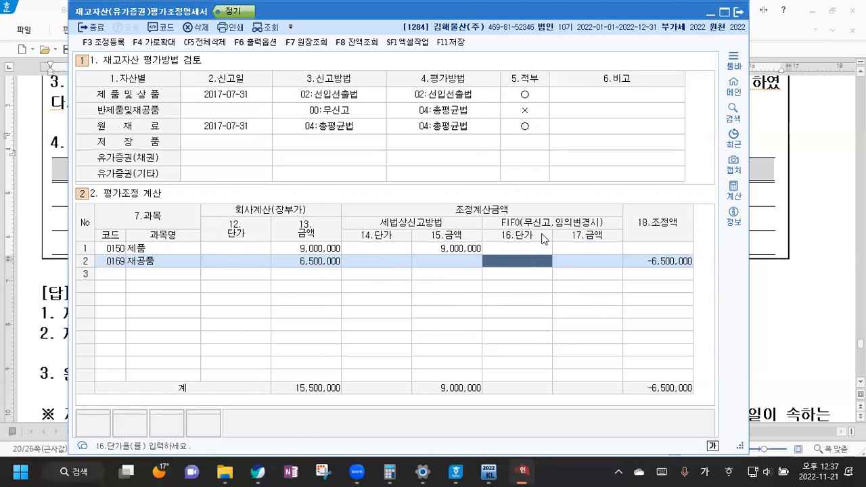
{"action": "left_click", "coordinate": [591, 263]}
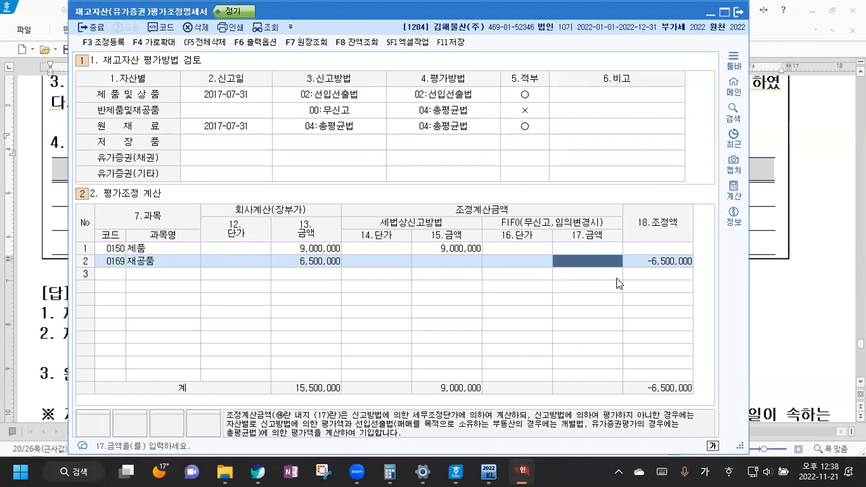
{"action": "type", "text": "7"}
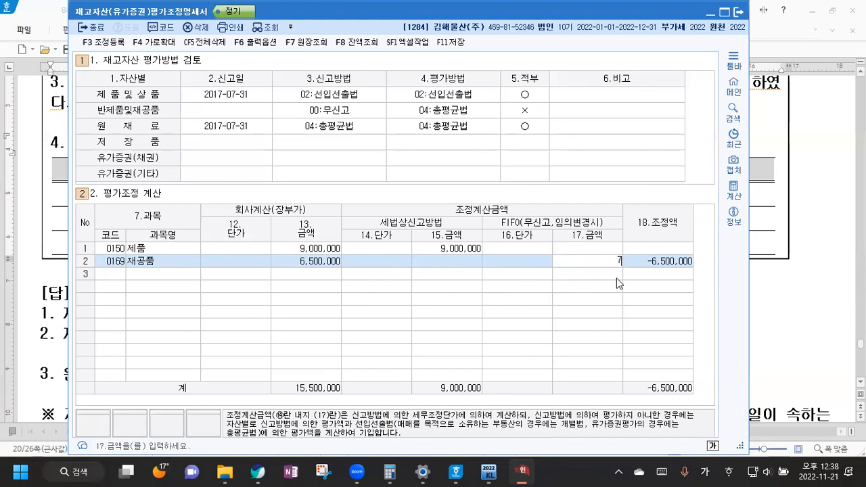
{"action": "type", "text": ",500,000"}
{"action": "key", "text": "Return"}
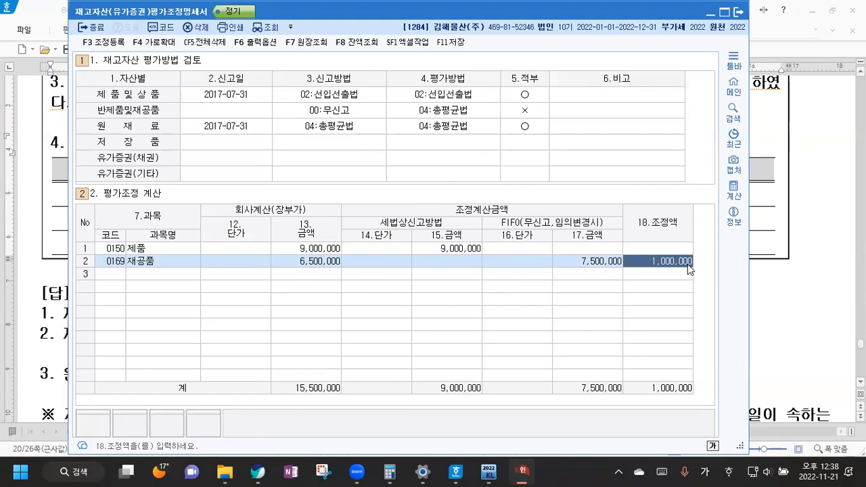
Add 0153 원재료 as the third row of the table with a 회사계산 13.금액 of 2,200,000.
{"action": "left_click", "coordinate": [110, 273]}
{"action": "type", "text": "원재"}
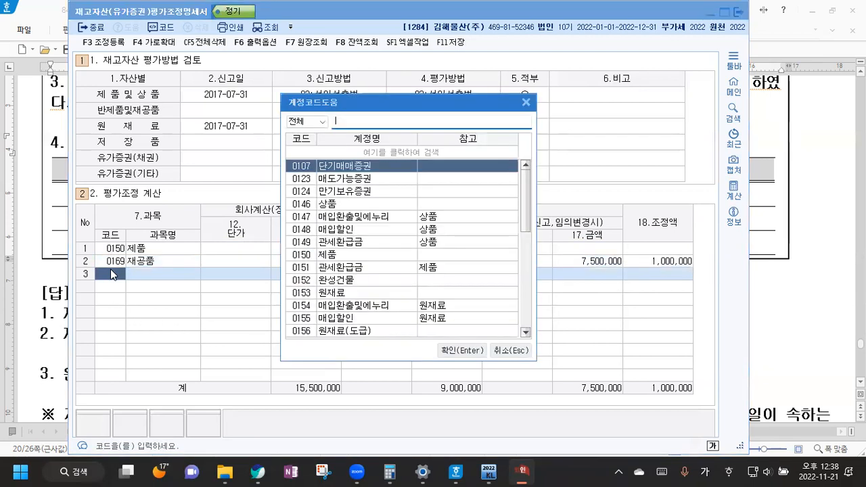
{"action": "key", "text": "Return"}
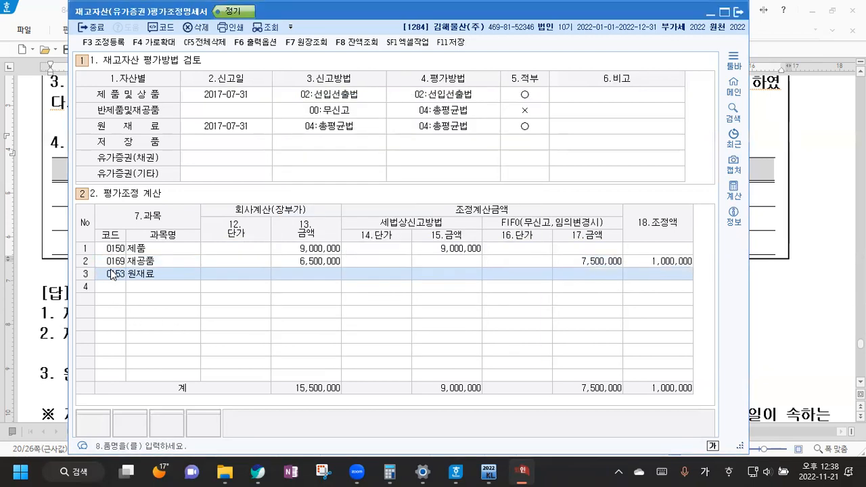
{"action": "left_click", "coordinate": [324, 274]}
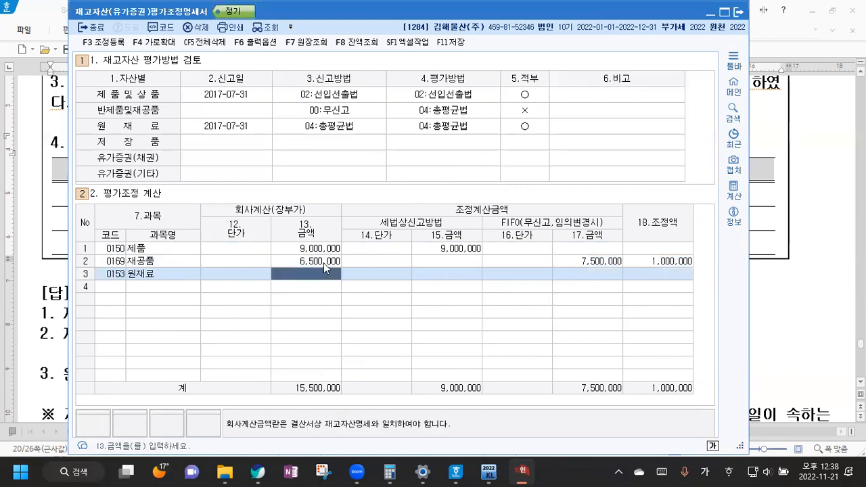
{"action": "type", "text": "200000"}
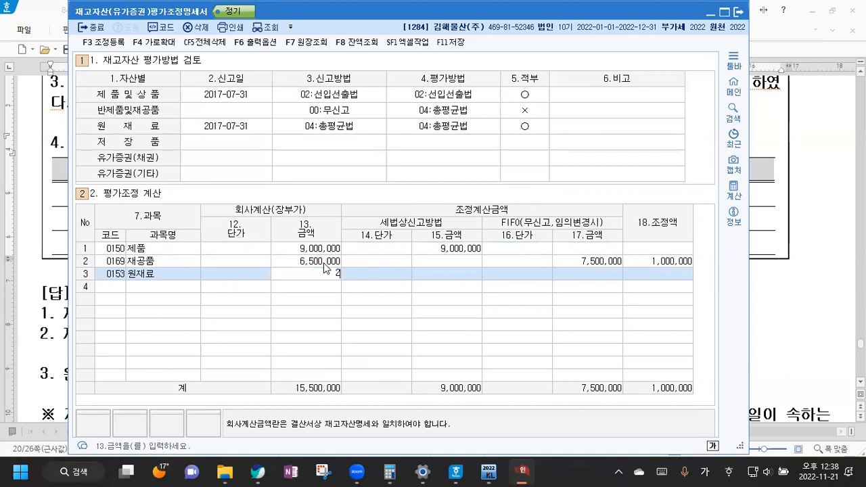
{"action": "key", "text": "BackSpace"}
{"action": "key", "text": "BackSpace"}
{"action": "key", "text": "BackSpace"}
{"action": "key", "text": "BackSpace"}
{"action": "key", "text": "BackSpace"}
{"action": "type", "text": "200000"}
{"action": "key", "text": "Return"}
Enter 2,500,000 as the 원재료 row's 15.금액 under 세법상신고방법 and save the statement.
{"action": "left_click", "coordinate": [445, 274]}
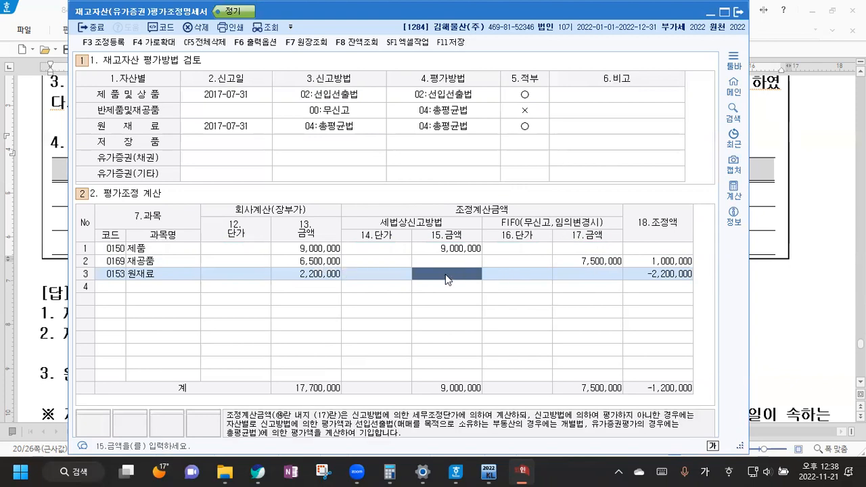
{"action": "type", "text": "2500000"}
{"action": "key", "text": "Return"}
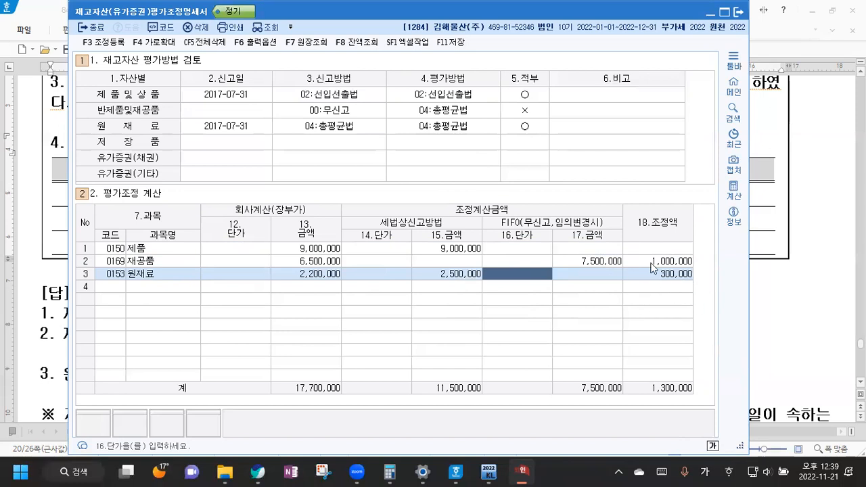
{"action": "left_click", "coordinate": [448, 44]}
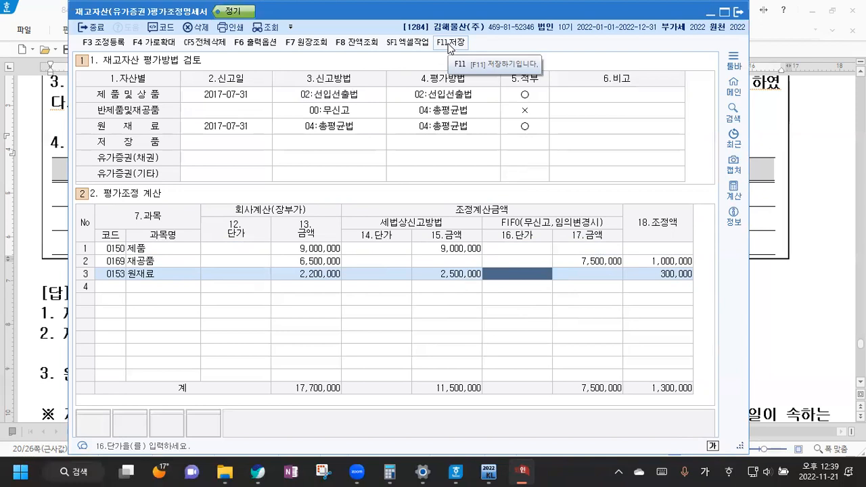
Open 조정 등록 in direct-entry mode and add 재공품 평가감 as a new 과목 under 익금산입 및 손금불산입.
{"action": "left_click", "coordinate": [102, 42]}
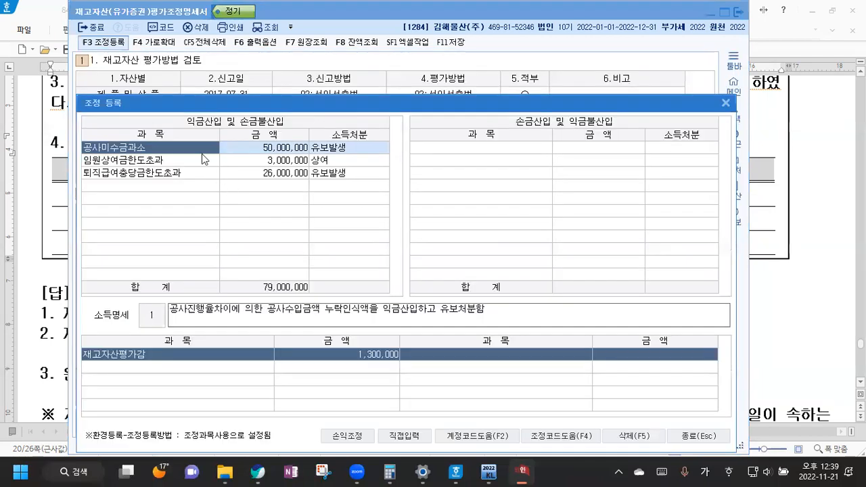
{"action": "left_click", "coordinate": [140, 187]}
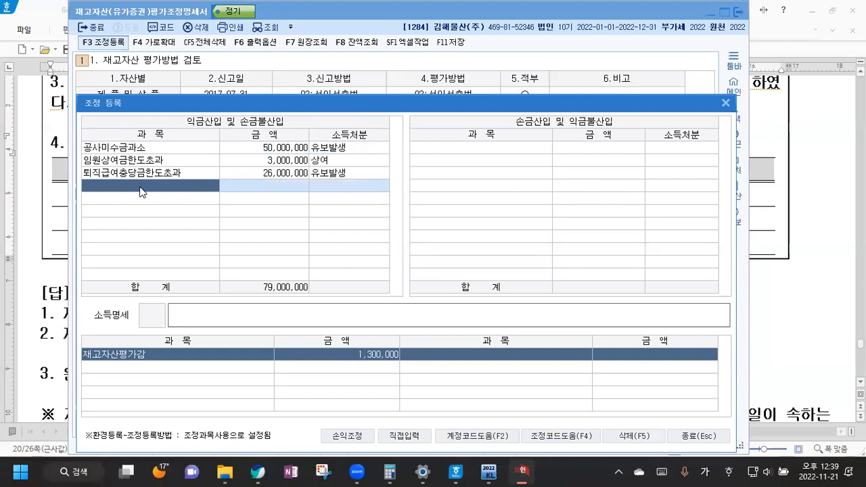
{"action": "left_click", "coordinate": [384, 437]}
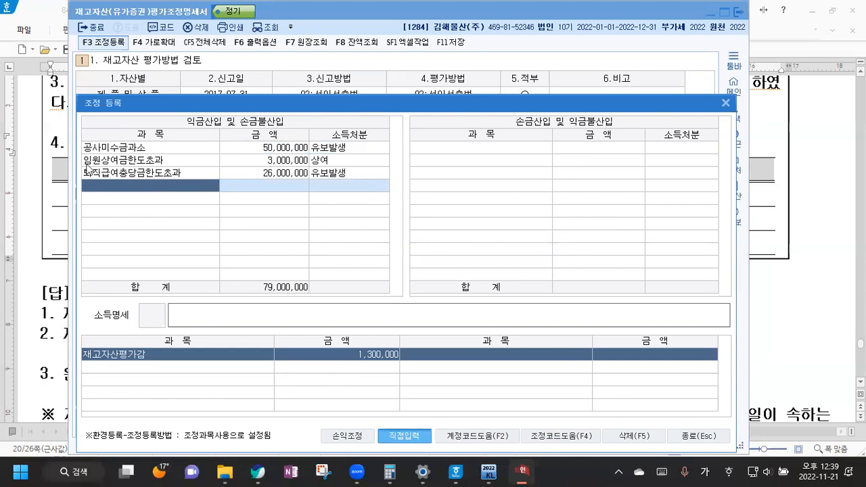
{"action": "left_click", "coordinate": [126, 176]}
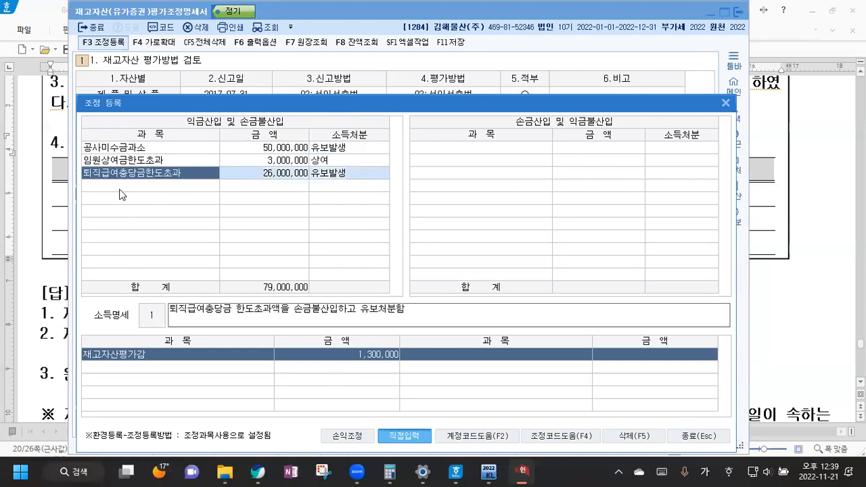
{"action": "left_click", "coordinate": [119, 189]}
{"action": "type", "text": "재공품"}
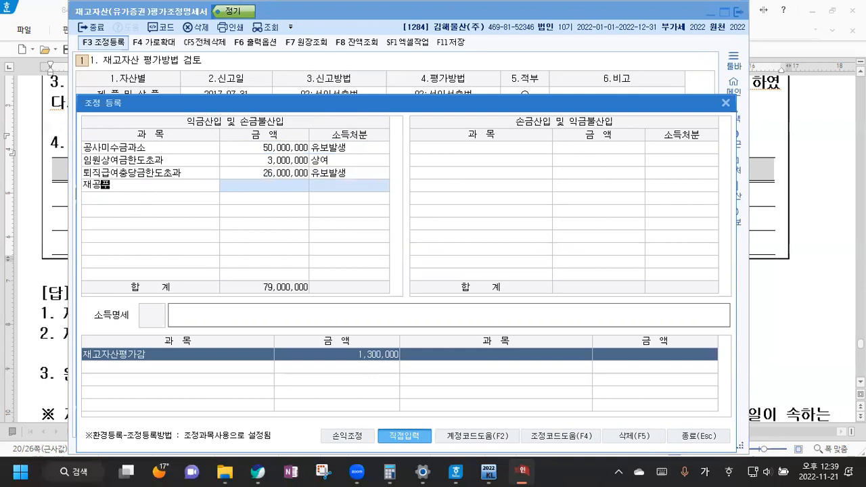
{"action": "type", "text": " 평가감"}
{"action": "key", "text": "Return"}
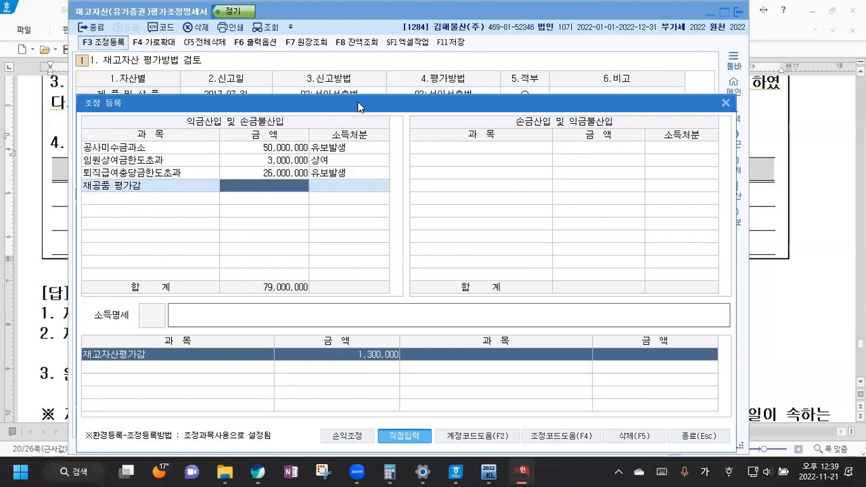
Set the 재공품 평가감 adjustment to 1,000,000 with 소득처분 유보발생, leaving 소득명세 blank.
{"action": "left_click_drag", "start_coordinate": [358, 107], "coordinate": [330, 56]}
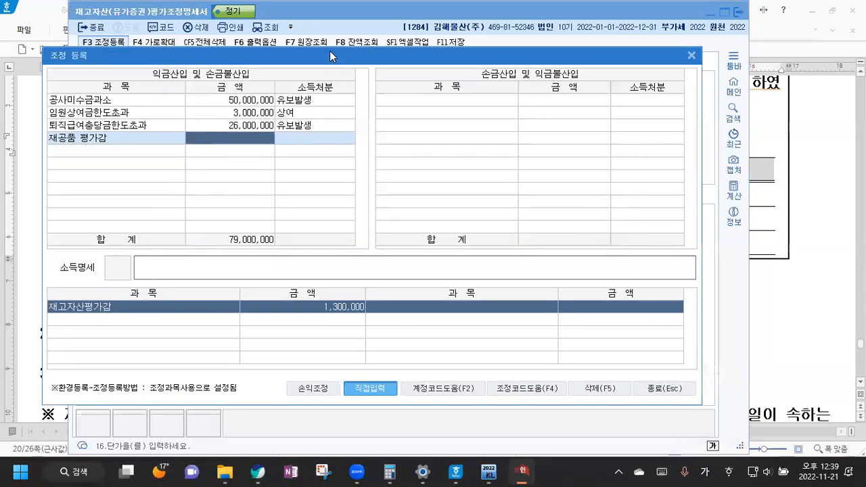
{"action": "type", "text": "1000000"}
{"action": "key", "text": "Return"}
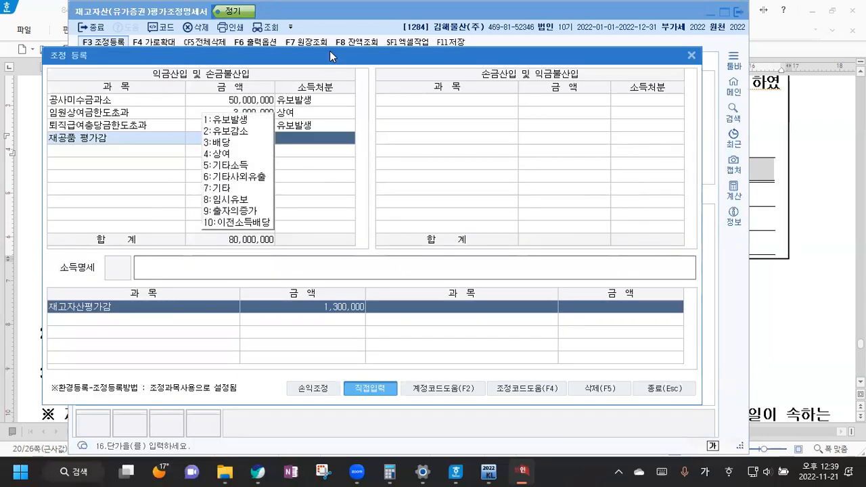
{"action": "type", "text": "1"}
{"action": "key", "text": "Return"}
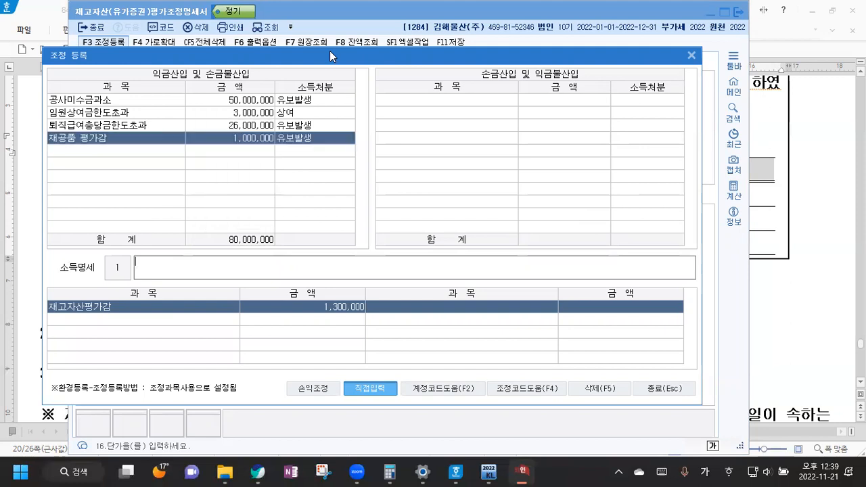
{"action": "key", "text": "Return"}
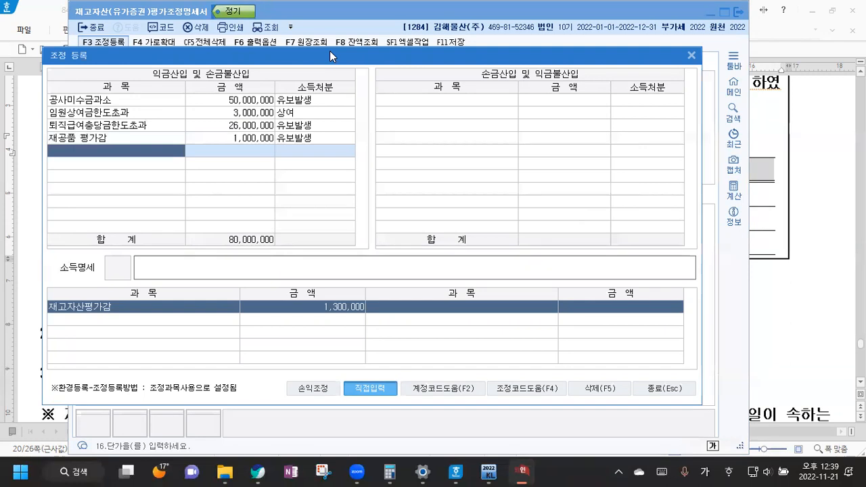
Add 원재료 평가감 of 300,000 with 소득처분 유보발생 under 익금산입 및 손금불산입, leave 소득명세 blank and exit 조정 등록.
{"action": "type", "text": "원재료 평가"}
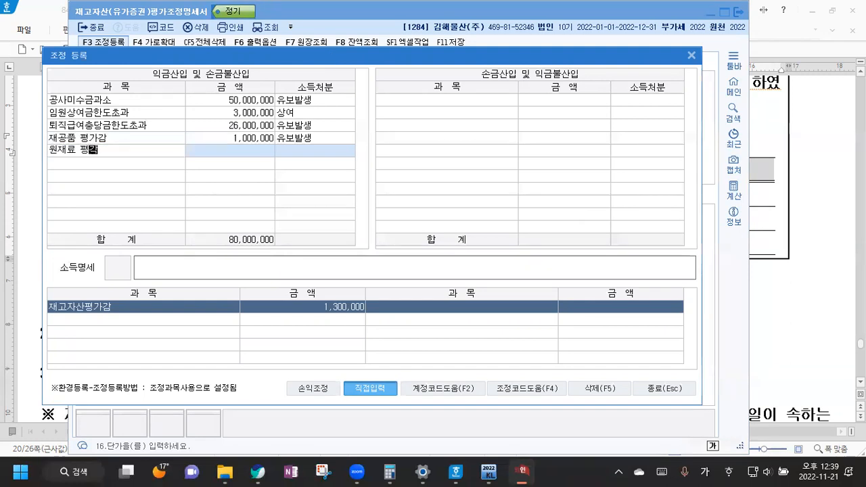
{"action": "type", "text": "감"}
{"action": "key", "text": "Return"}
{"action": "type", "text": "300000"}
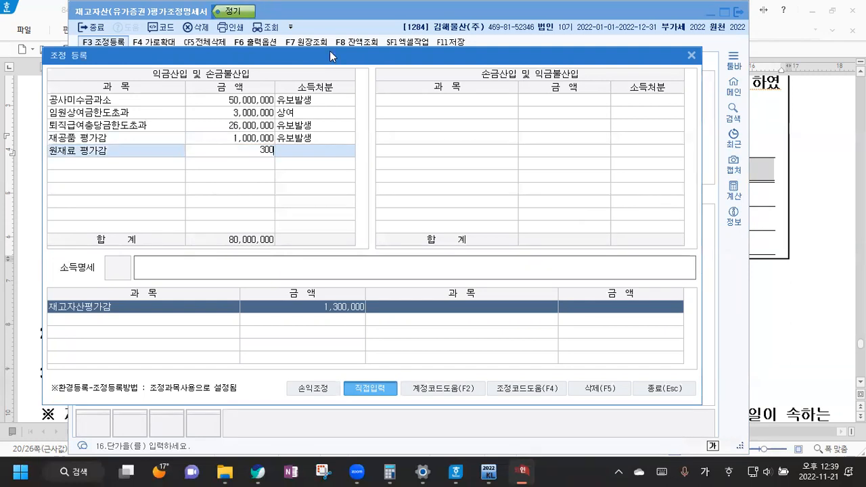
{"action": "key", "text": "Return"}
{"action": "type", "text": "1"}
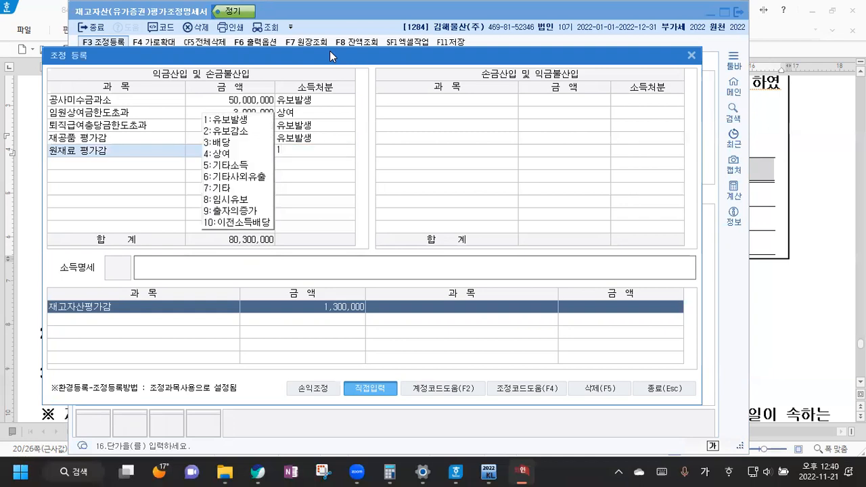
{"action": "key", "text": "Return"}
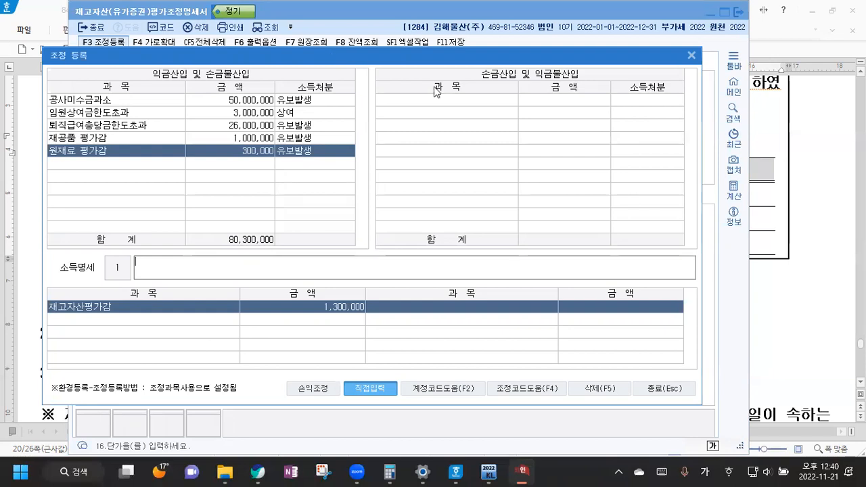
{"action": "left_click", "coordinate": [666, 389]}
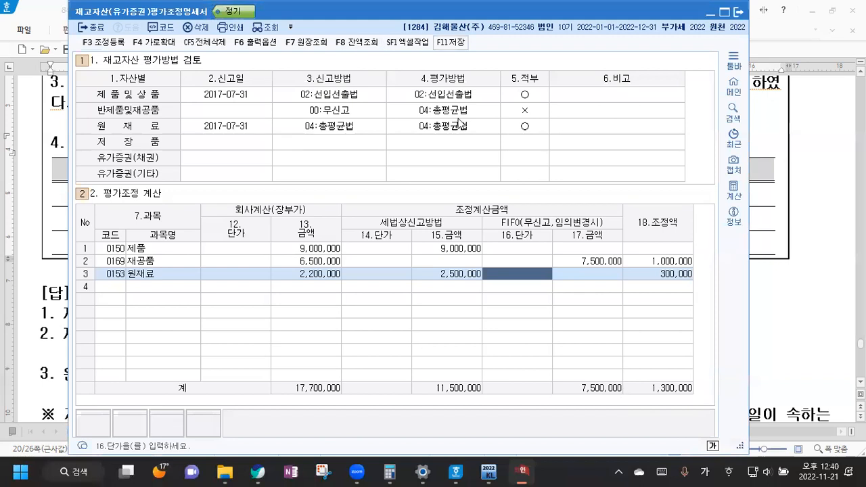
Save and close the 재고자산(유가증권)평가조정명세서, returning to the exam document in 한글.
{"action": "left_click", "coordinate": [453, 43]}
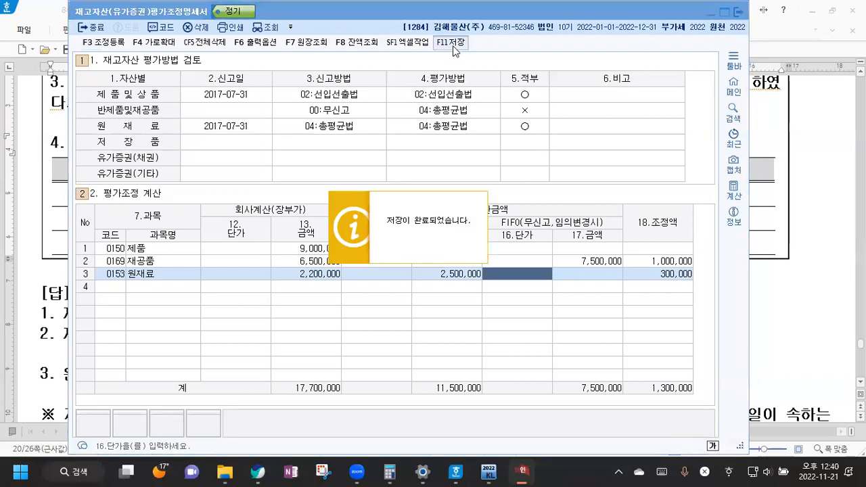
{"action": "left_click", "coordinate": [738, 13]}
{"action": "left_click", "coordinate": [532, 330]}
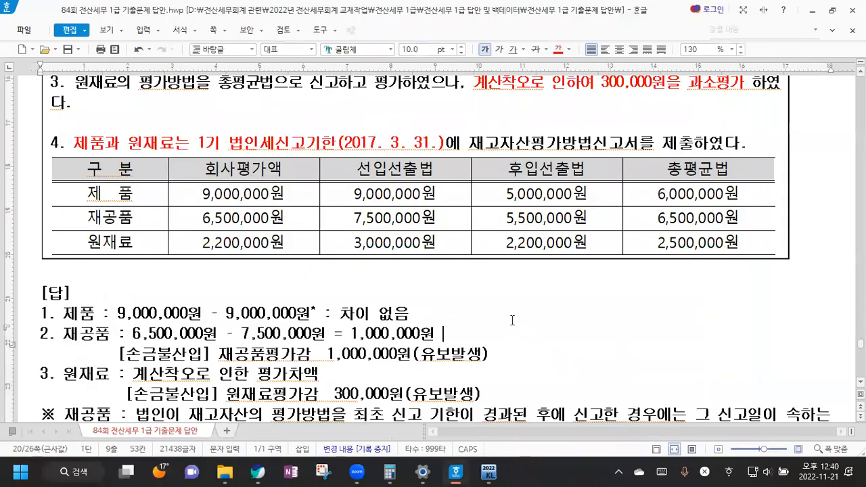
Delete the "84회 기출" heading line above question [4] in the exam document.
{"action": "scroll", "coordinate": [460, 264], "scroll_direction": "down", "scroll_amount": 15}
{"action": "scroll", "coordinate": [450, 259], "scroll_direction": "down", "scroll_amount": 2}
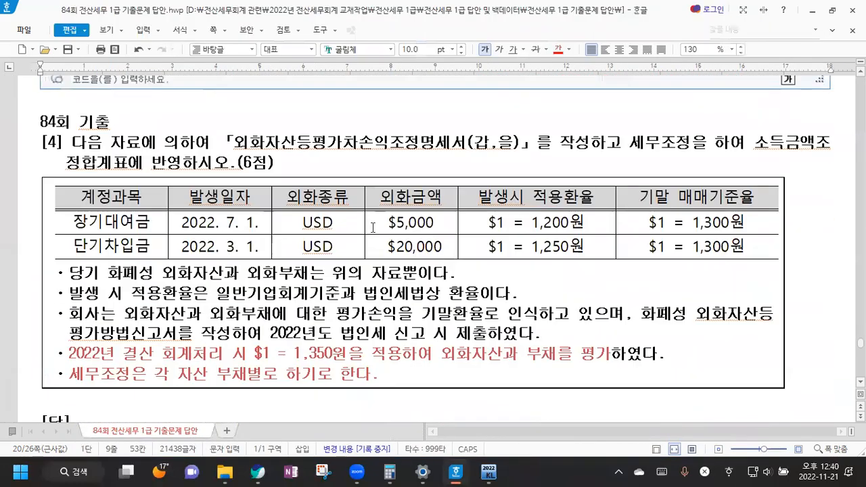
{"action": "left_click_drag", "start_coordinate": [34, 122], "coordinate": [178, 115]}
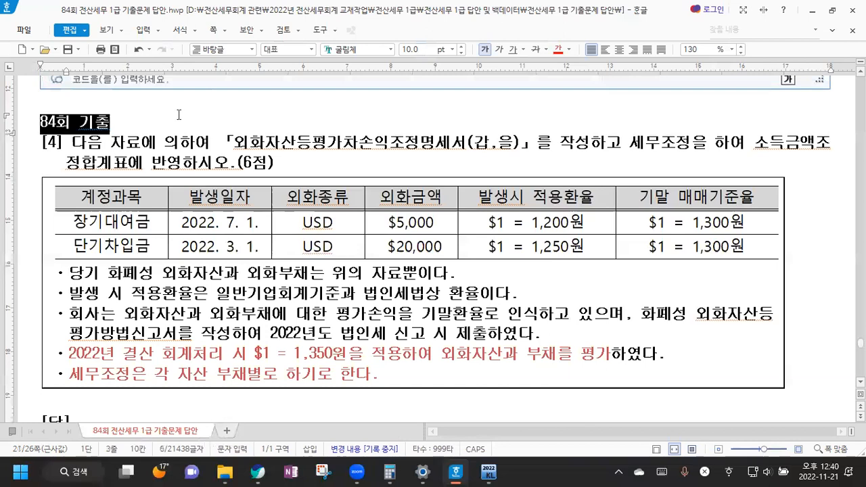
{"action": "key", "text": "Delete"}
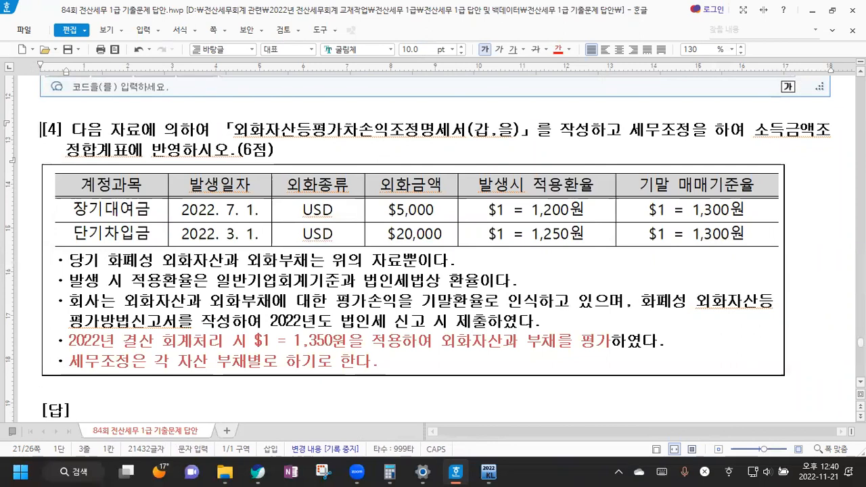
{"action": "key", "text": "Hangul"}
Review question [4]'s foreign currency table and notes: 장기대여금 and 단기차입금 amounts, exchange rates and the company's valuation method.
{"action": "scroll", "coordinate": [207, 166], "scroll_direction": "down", "scroll_amount": 2}
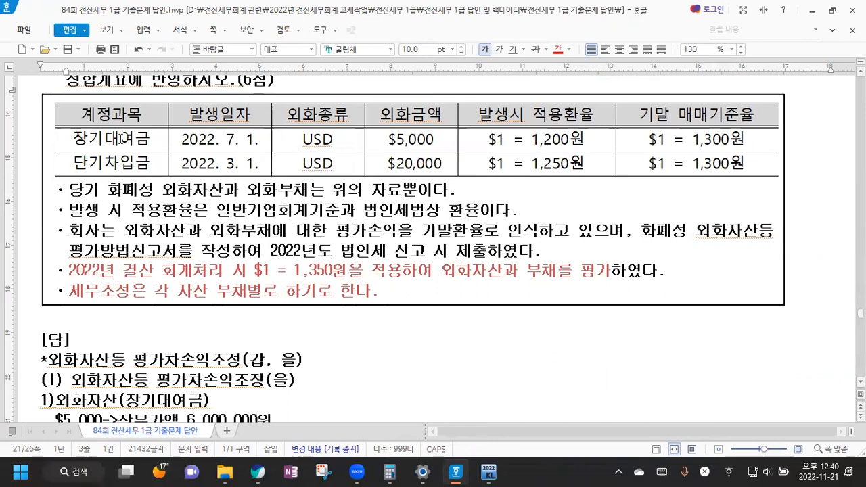
{"action": "left_click_drag", "start_coordinate": [120, 138], "coordinate": [112, 162]}
{"action": "left_click_drag", "start_coordinate": [203, 112], "coordinate": [696, 163]}
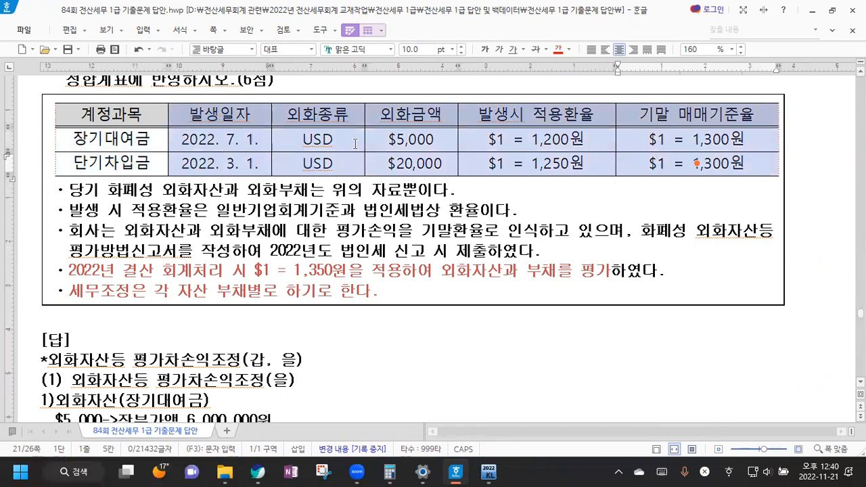
{"action": "left_click_drag", "start_coordinate": [414, 115], "coordinate": [425, 169]}
{"action": "left_click_drag", "start_coordinate": [570, 112], "coordinate": [573, 169]}
{"action": "left_click_drag", "start_coordinate": [685, 126], "coordinate": [697, 166]}
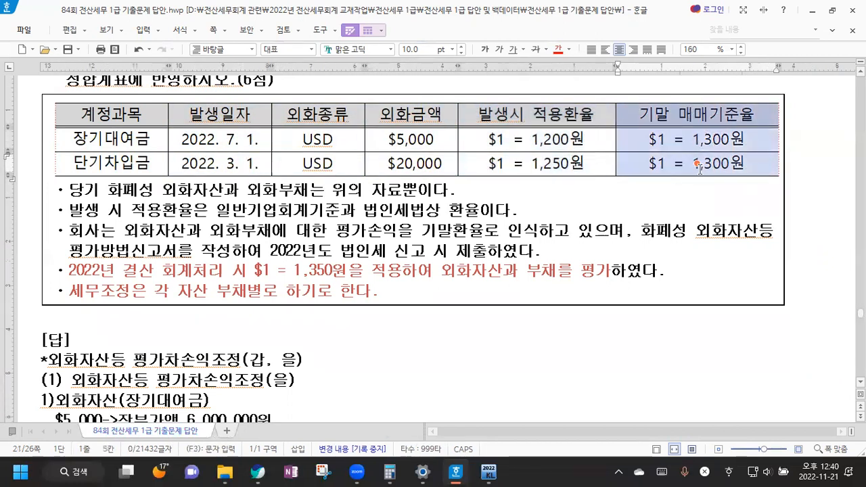
{"action": "left_click", "coordinate": [148, 238]}
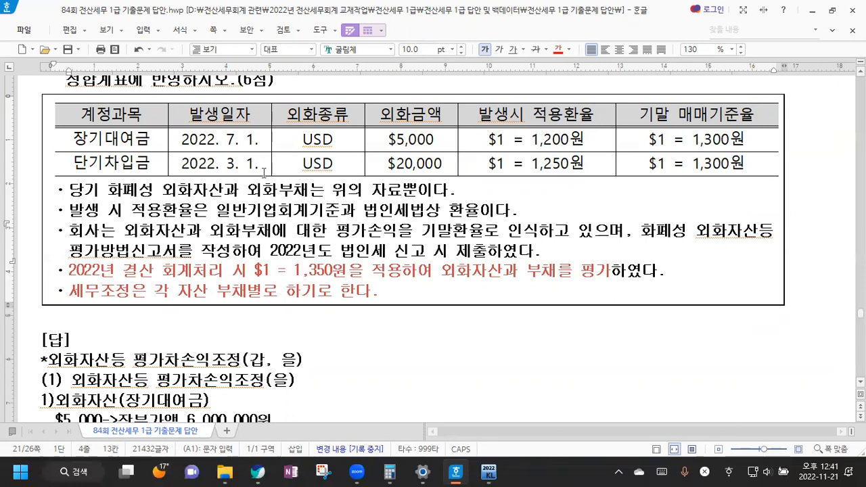
{"action": "left_click", "coordinate": [425, 113]}
{"action": "left_click_drag", "start_coordinate": [529, 127], "coordinate": [541, 165]}
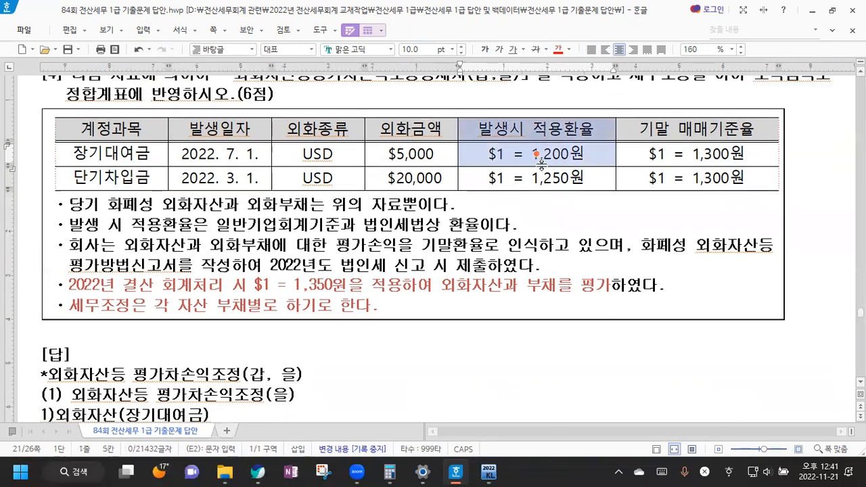
{"action": "left_click", "coordinate": [291, 224]}
{"action": "left_click", "coordinate": [422, 224]}
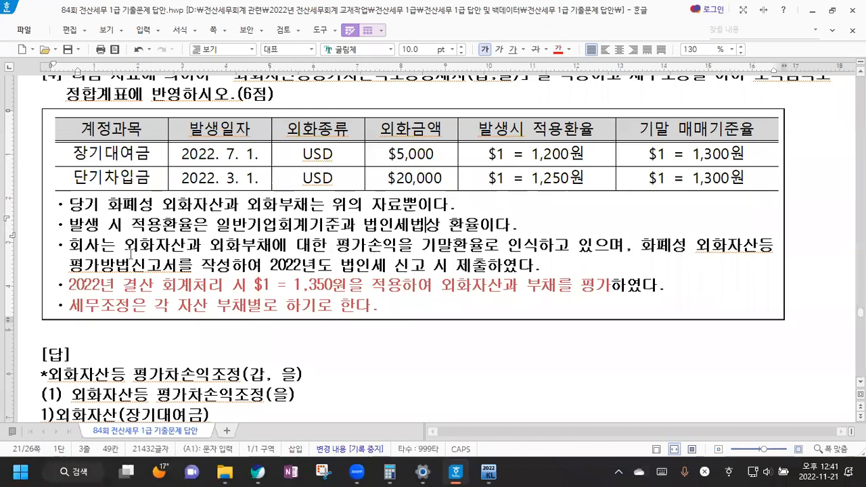
{"action": "left_click", "coordinate": [165, 245]}
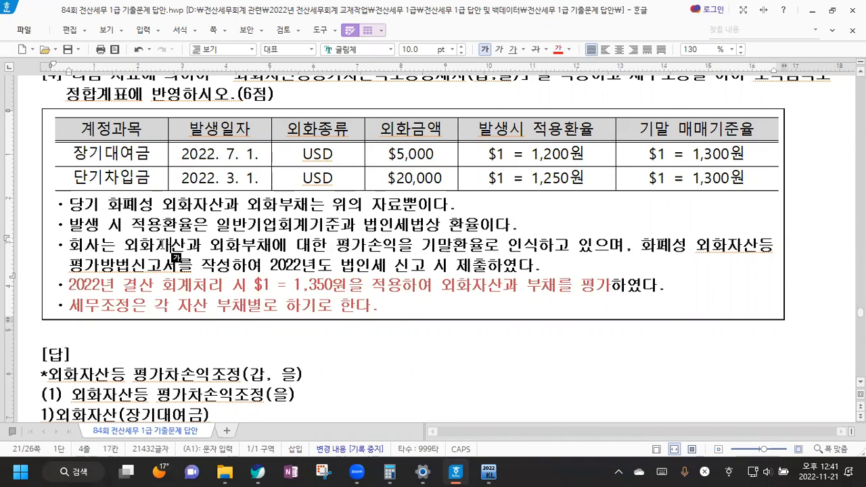
{"action": "scroll", "coordinate": [175, 257], "scroll_direction": "down", "scroll_amount": 1}
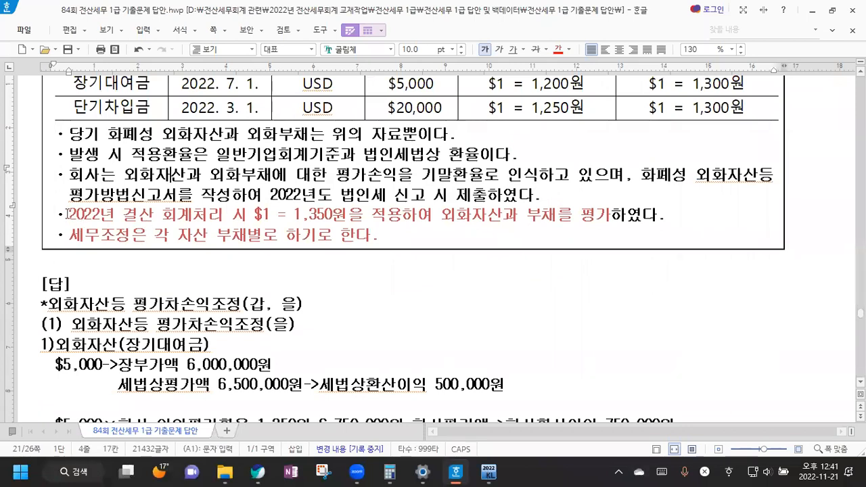
Recolour the 2022년 결산 회계처리 text up to 평가 and the whole 세무조정 note in question [4] bright red.
{"action": "left_click_drag", "start_coordinate": [66, 214], "coordinate": [610, 215]}
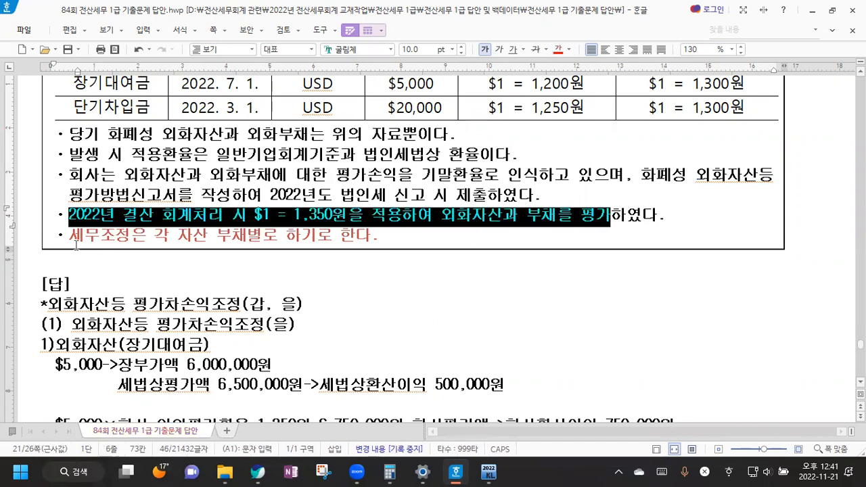
{"action": "left_click_drag", "start_coordinate": [68, 235], "coordinate": [392, 234]}
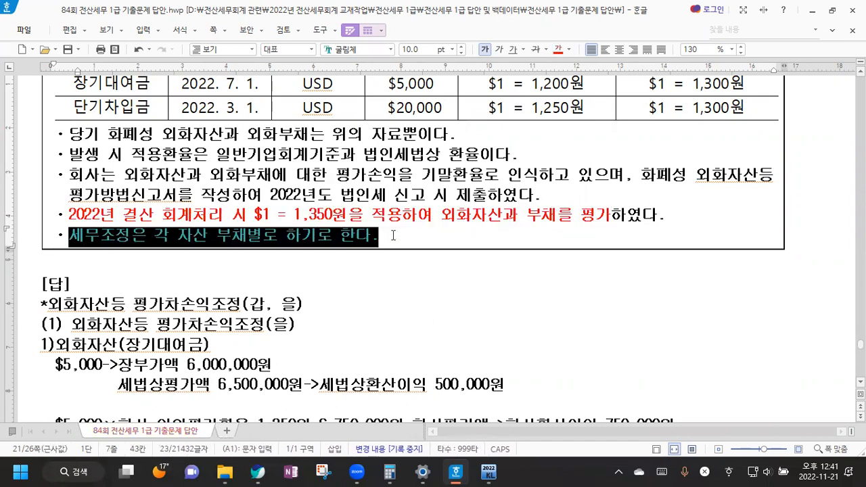
{"action": "left_click", "coordinate": [558, 50]}
{"action": "left_click", "coordinate": [481, 247]}
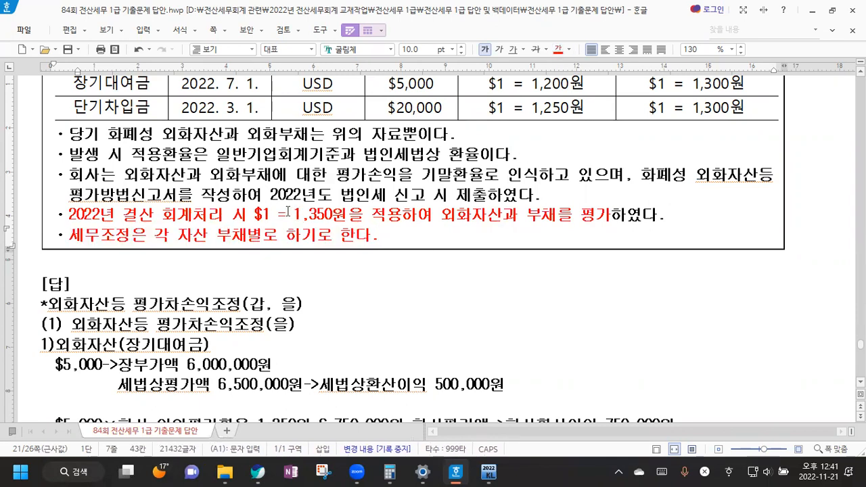
Check the 1,350원 closing rate in the notes and colour the table's whole 기말 매매기준율 column red.
{"action": "left_click_drag", "start_coordinate": [287, 212], "coordinate": [348, 213]}
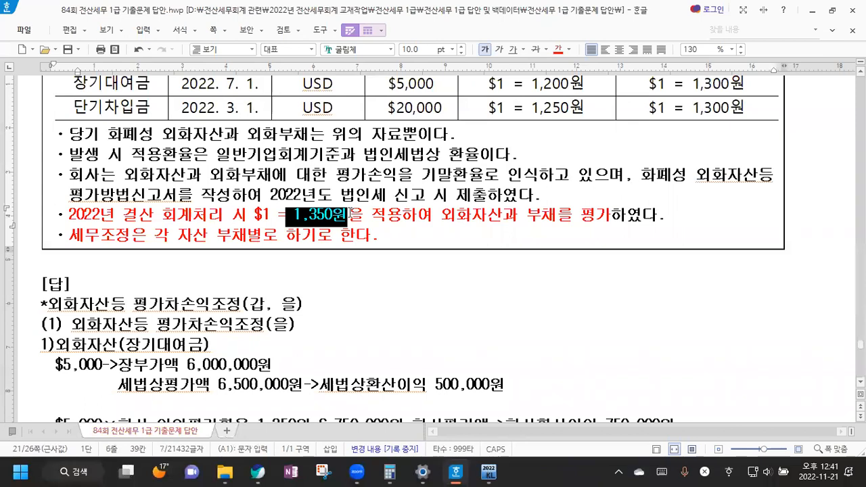
{"action": "left_click", "coordinate": [349, 214]}
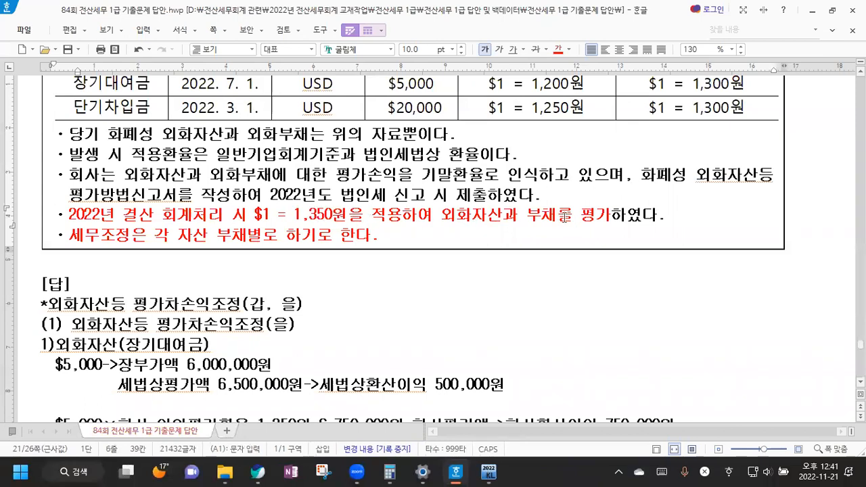
{"action": "scroll", "coordinate": [649, 203], "scroll_direction": "up", "scroll_amount": 1}
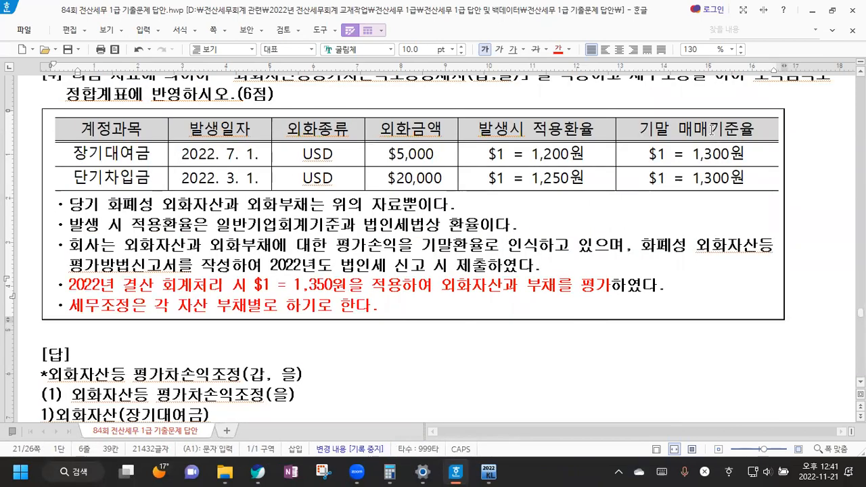
{"action": "left_click_drag", "start_coordinate": [711, 129], "coordinate": [718, 177]}
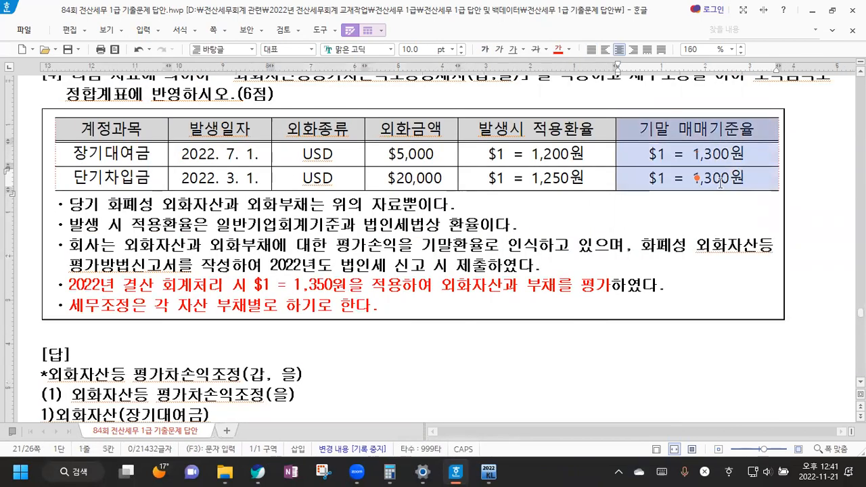
{"action": "left_click", "coordinate": [558, 50]}
{"action": "left_click", "coordinate": [656, 244]}
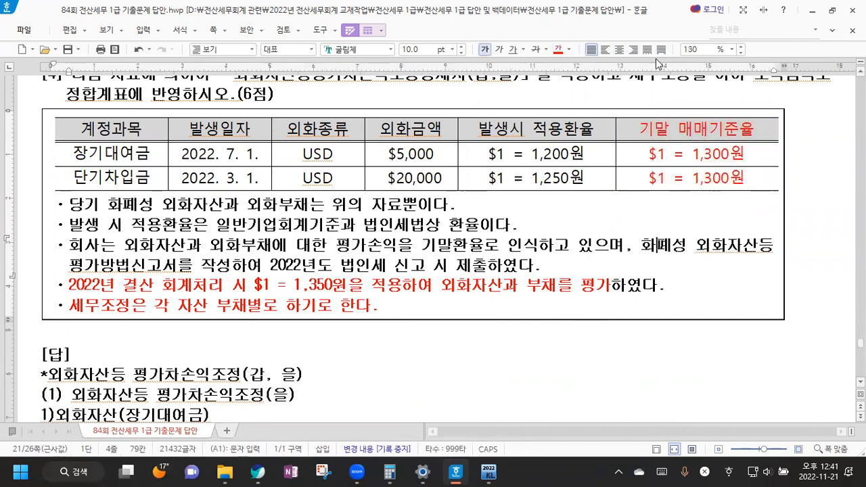
Switch to KcLep and open 외화자산등평가차손익조정명세서 from 과목별세무조정.
{"action": "scroll", "coordinate": [406, 216], "scroll_direction": "down", "scroll_amount": 1}
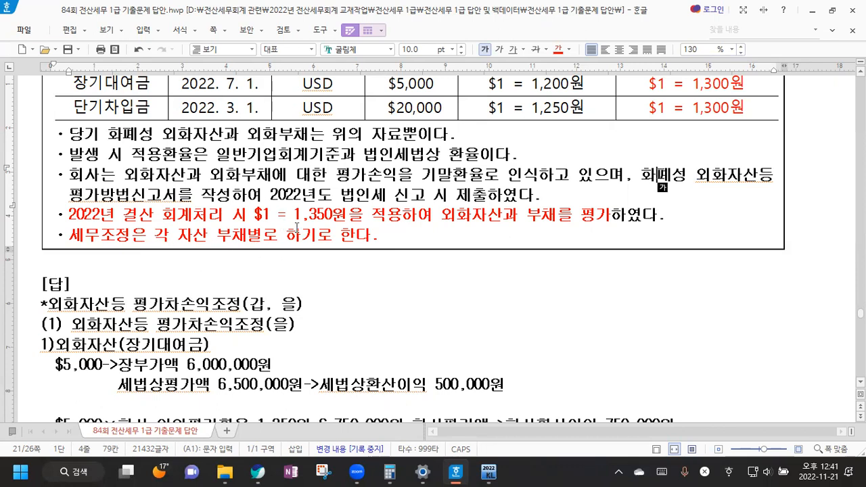
{"action": "scroll", "coordinate": [373, 234], "scroll_direction": "up", "scroll_amount": 1}
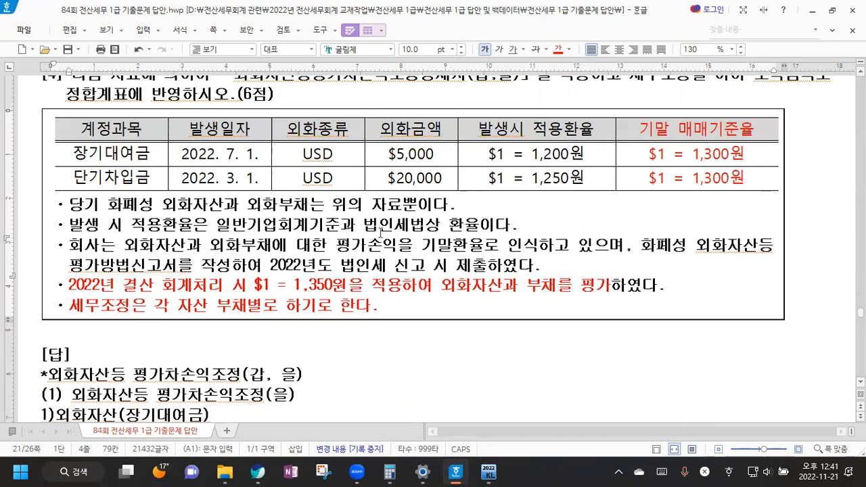
{"action": "left_click", "coordinate": [492, 472]}
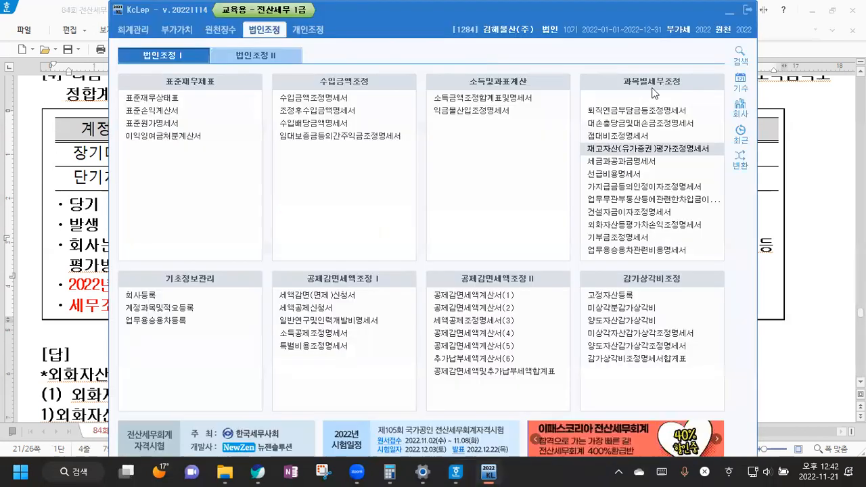
{"action": "left_click", "coordinate": [638, 225]}
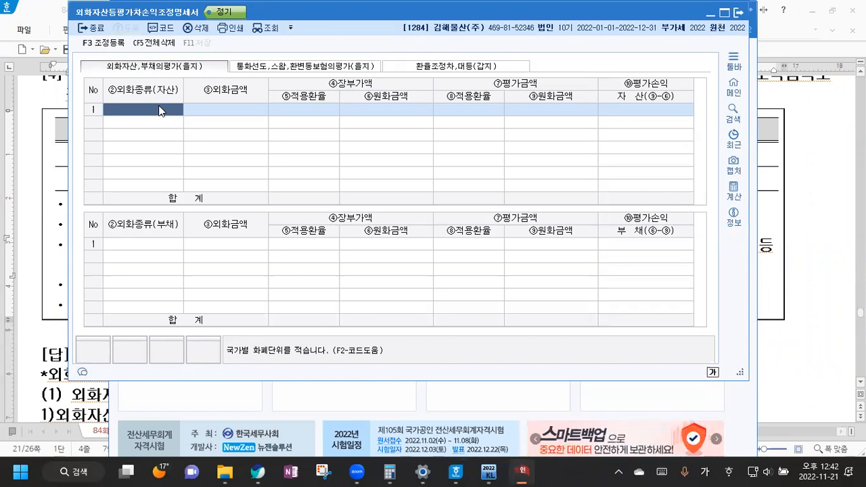
Enter the first asset row in 외화자산,부채의평가(을지) with currency USD, found by searching 미국, and 외화금액 5,000.
{"action": "key", "text": "F2"}
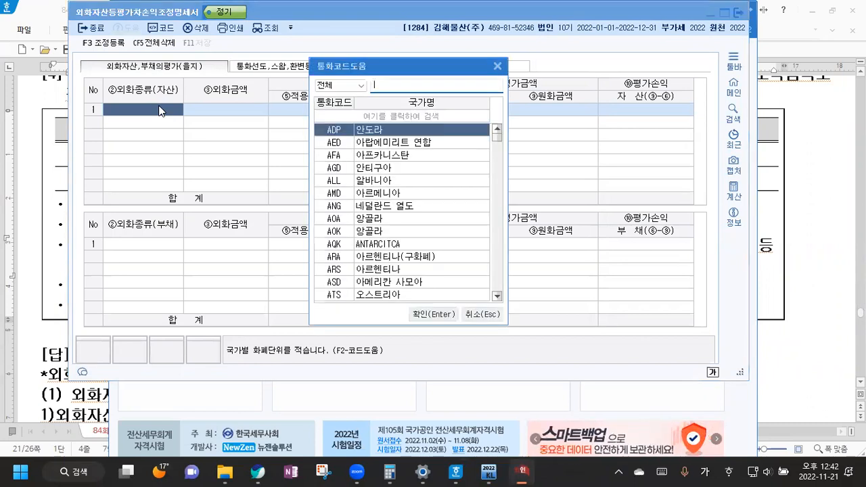
{"action": "type", "text": "미국"}
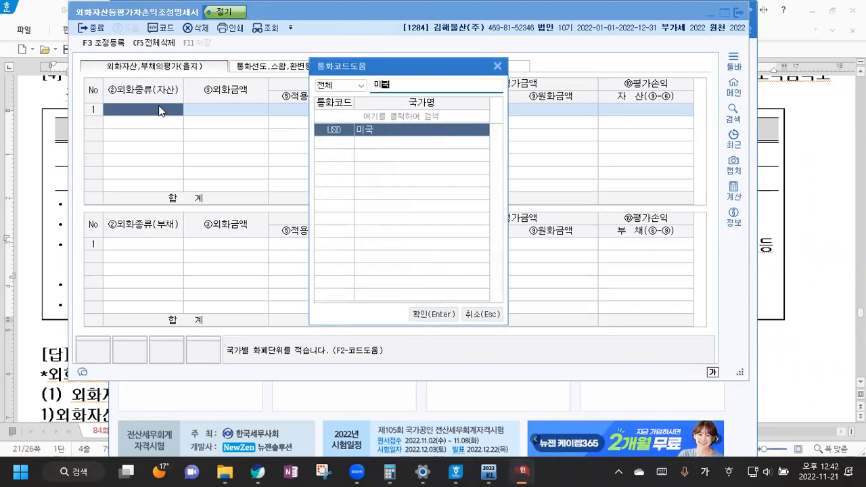
{"action": "key", "text": "Return"}
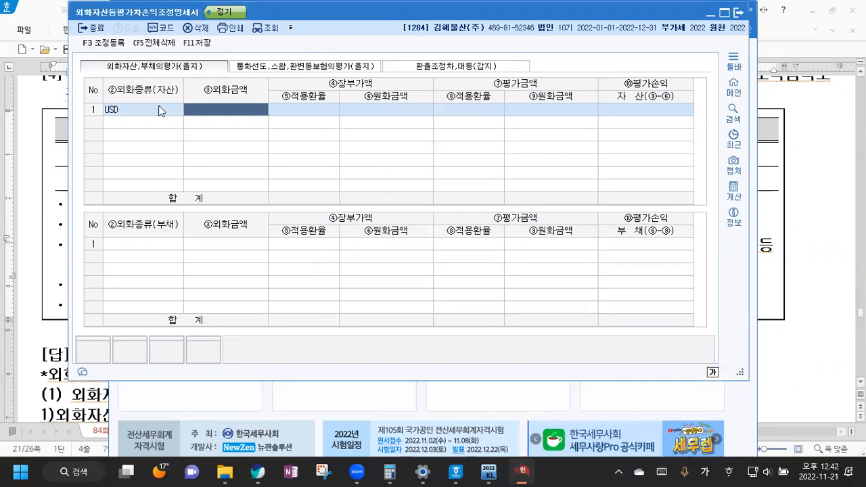
{"action": "type", "text": "5000"}
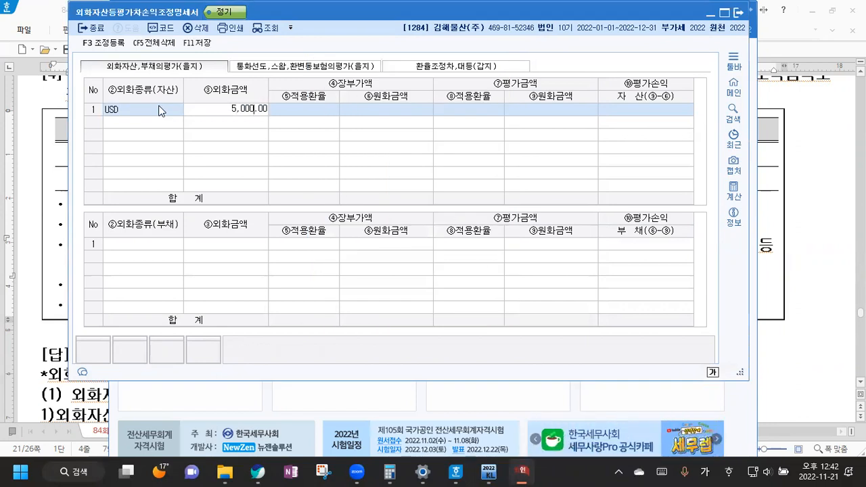
{"action": "key", "text": "Return"}
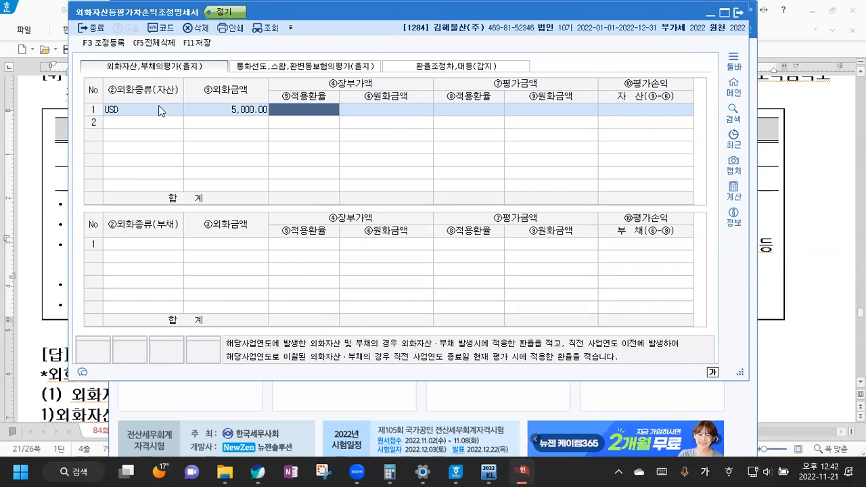
{"action": "type", "text": "1200000"}
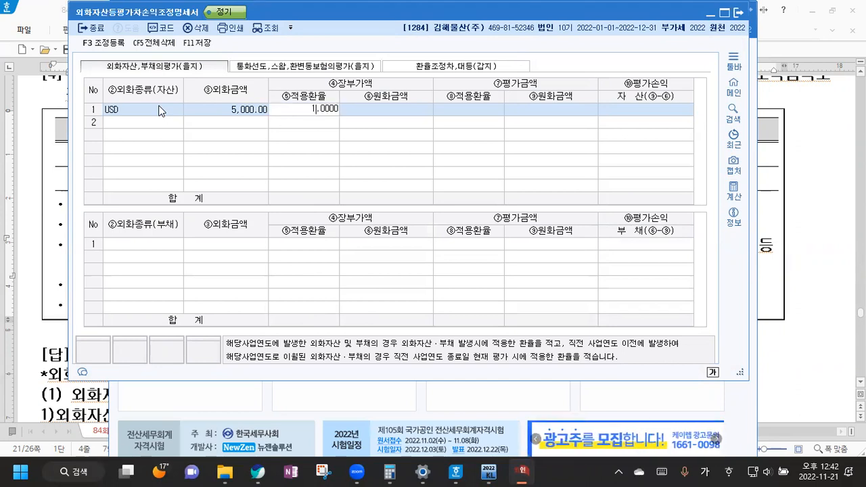
{"action": "key", "text": "Return"}
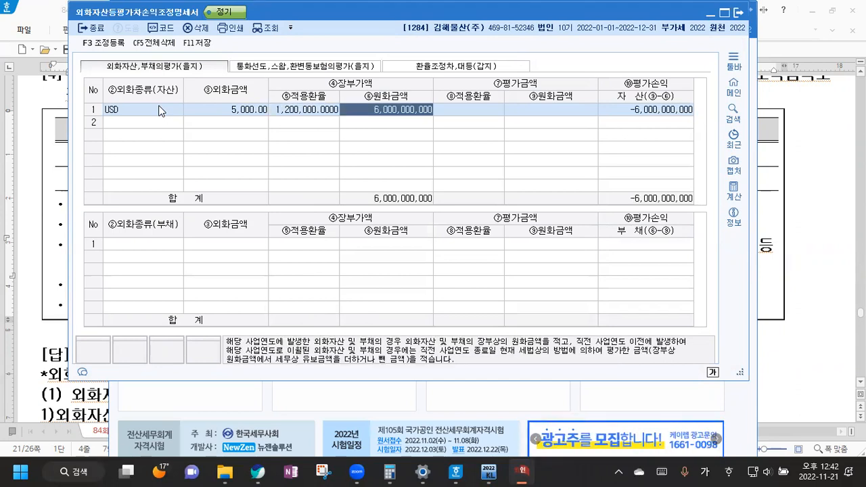
{"action": "key", "text": "Return"}
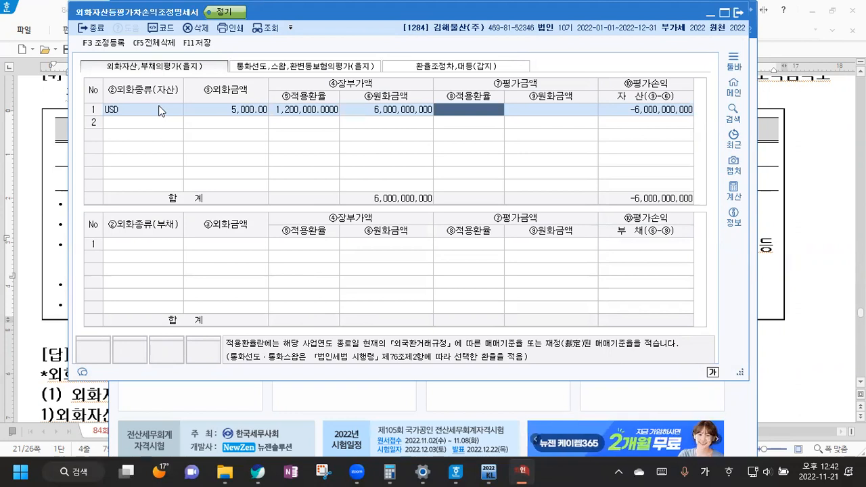
Set the USD asset row's 장부가액 적용환율 to 1,200 and its 평가금액 적용환율 to 1,300.
{"action": "key", "text": "Left"}
{"action": "key", "text": "Left"}
{"action": "type", "text": "1200"}
{"action": "key", "text": "Return"}
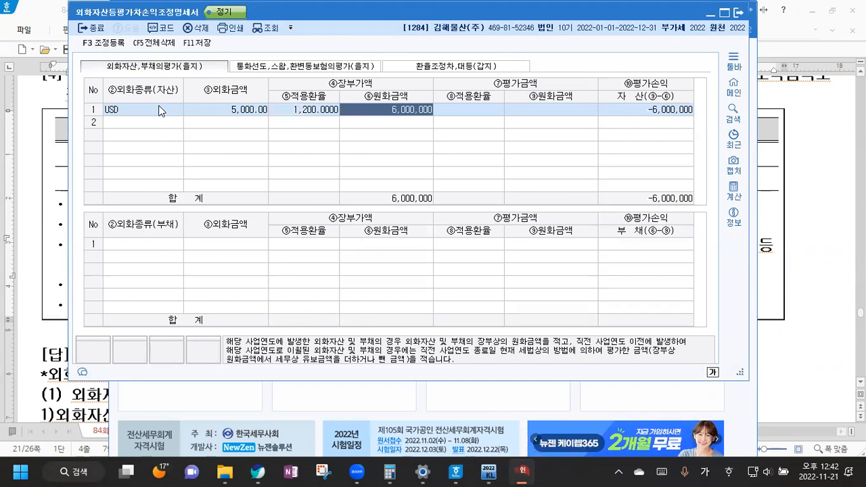
{"action": "key", "text": "Return"}
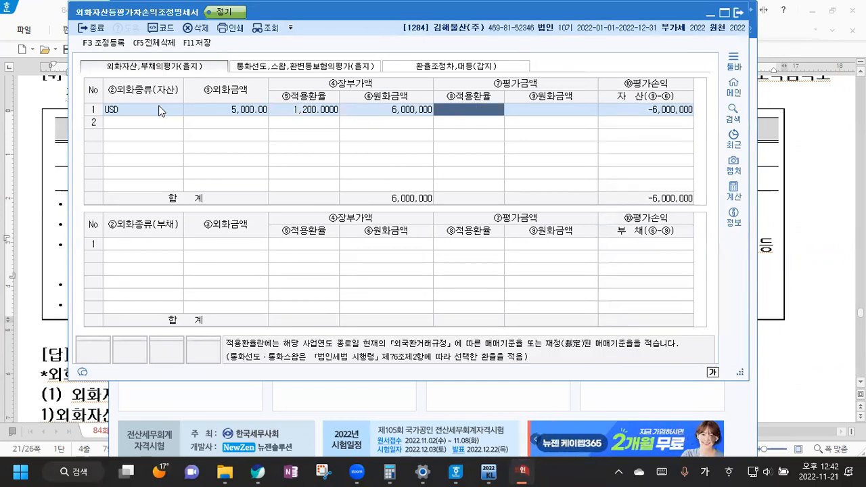
{"action": "type", "text": "1300"}
{"action": "key", "text": "Return"}
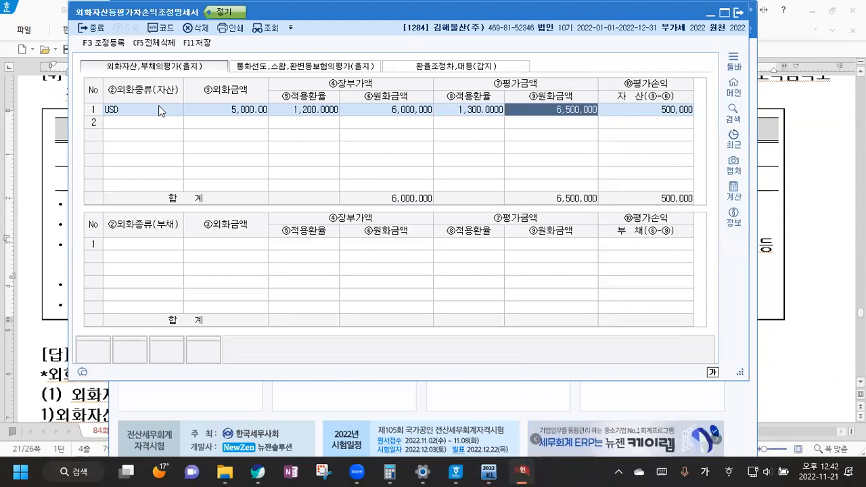
{"action": "key", "text": "Return"}
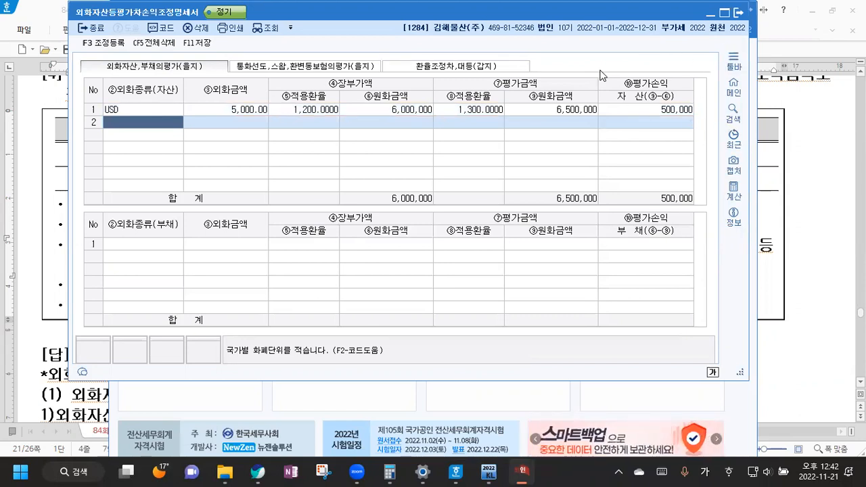
Enter the first liability row with currency USD, found by searching 미국, and 외화금액 20,000.
{"action": "left_click", "coordinate": [206, 230]}
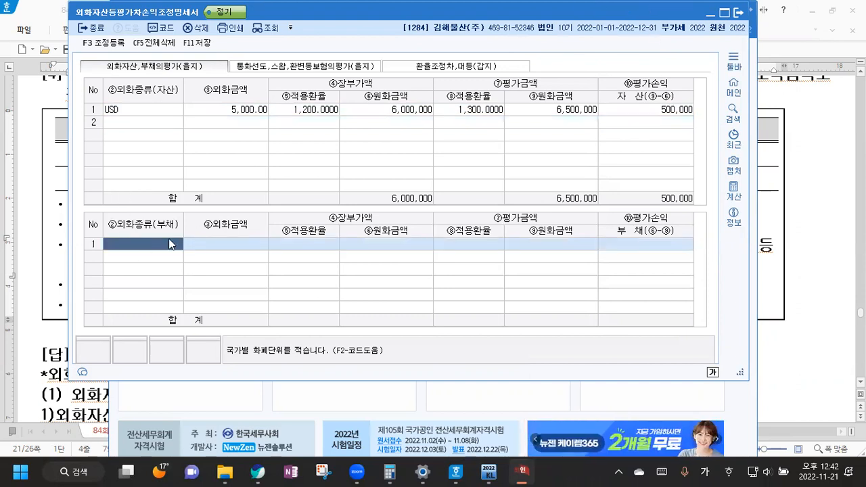
{"action": "key", "text": "F2"}
{"action": "type", "text": "미국"}
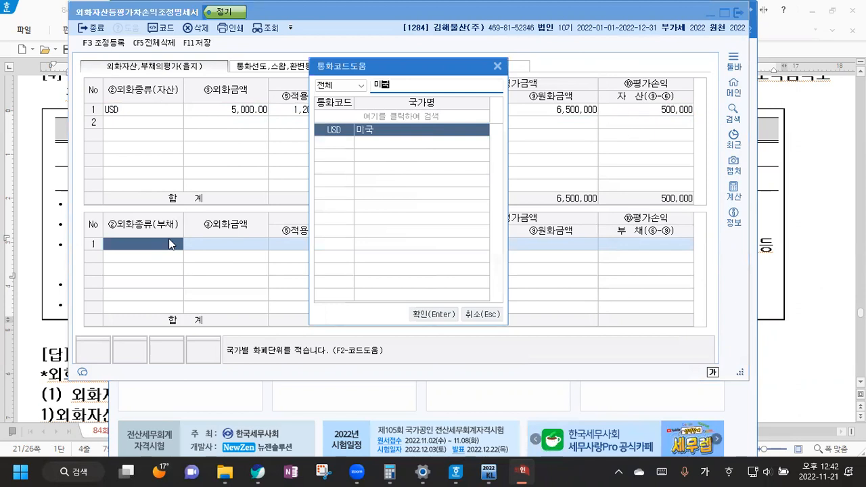
{"action": "key", "text": "Return"}
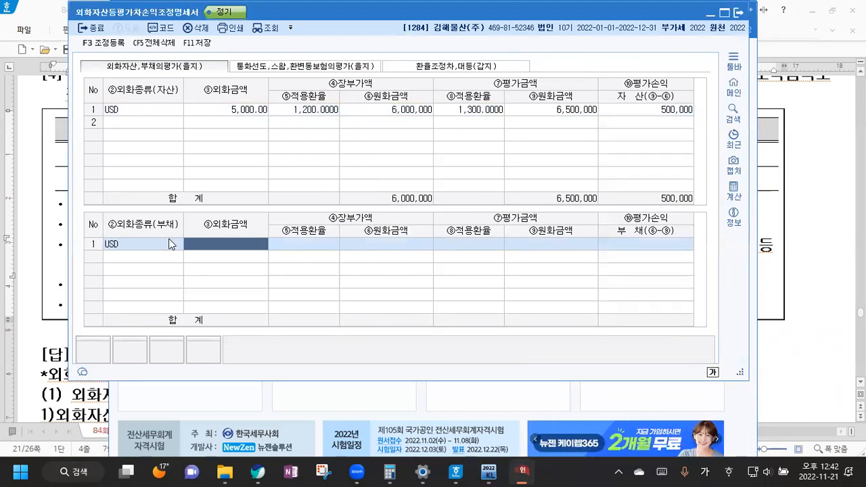
{"action": "type", "text": "200000.00"}
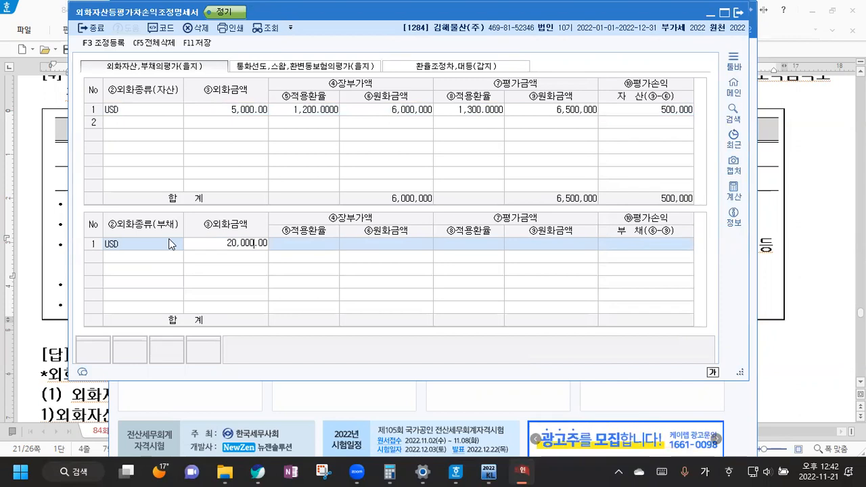
{"action": "key", "text": "Return"}
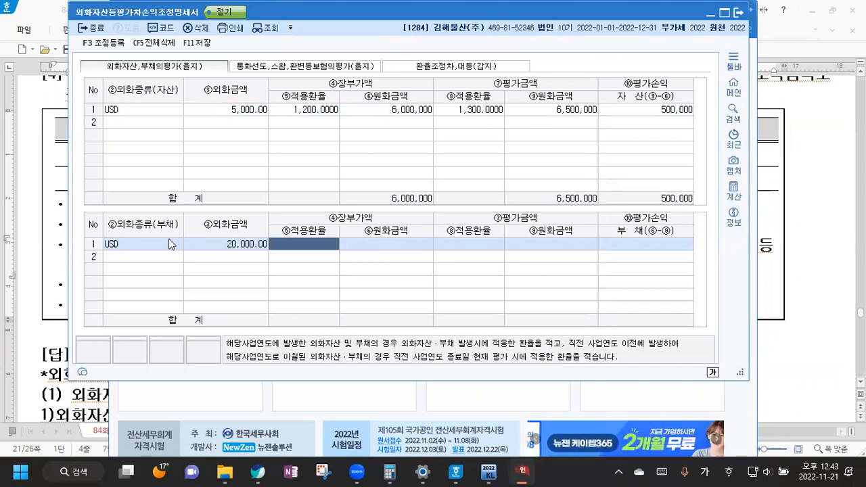
Set the USD liability row's 장부가액 적용환율 to 1,250 and its 평가금액 적용환율 to 1,300.
{"action": "type", "text": "1250"}
{"action": "key", "text": "Return"}
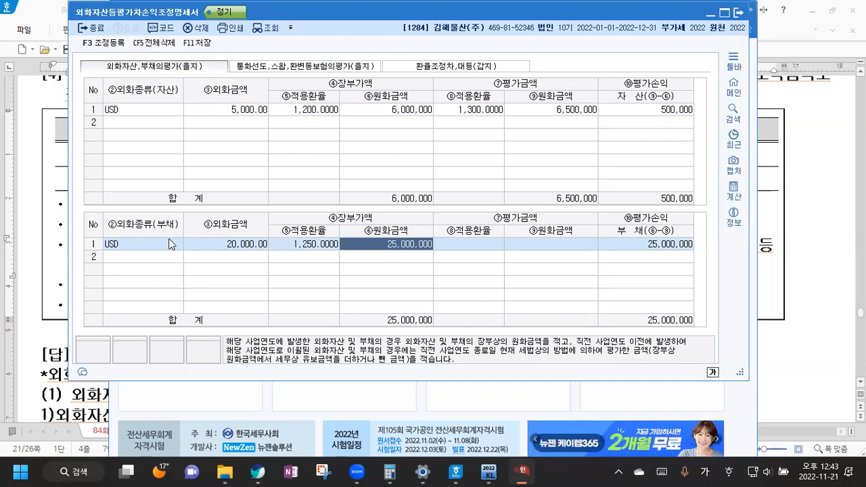
{"action": "left_click", "coordinate": [456, 246]}
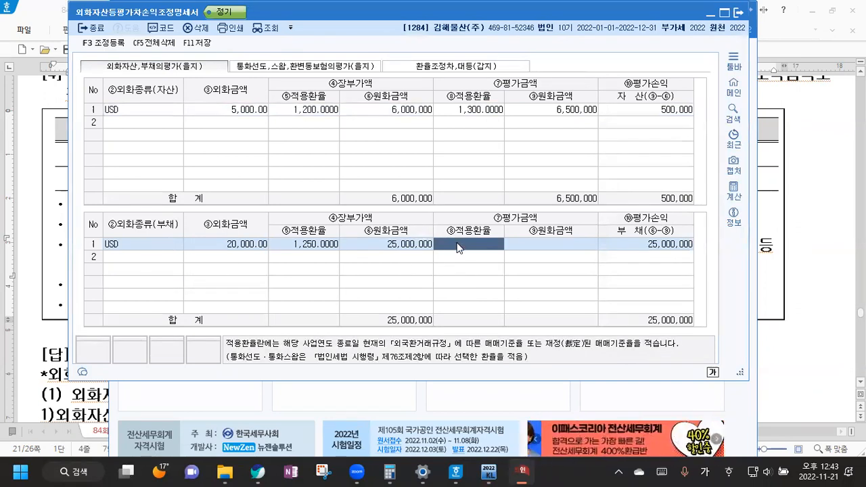
{"action": "type", "text": "1300"}
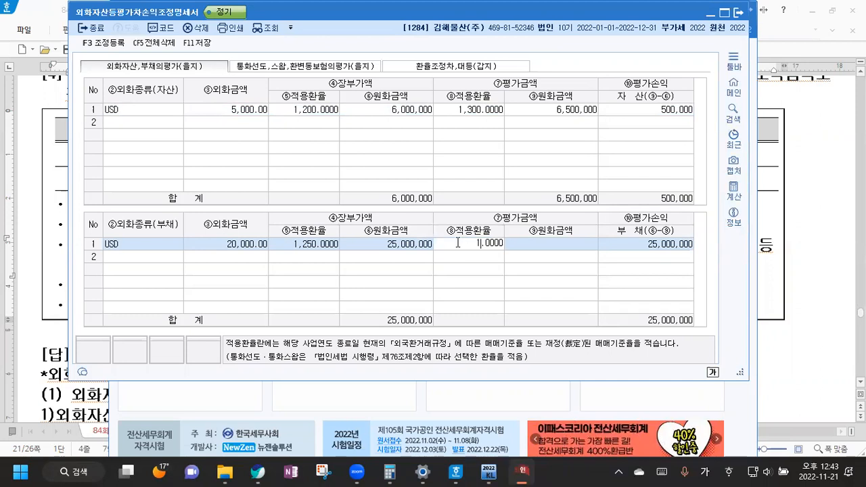
{"action": "key", "text": "Return"}
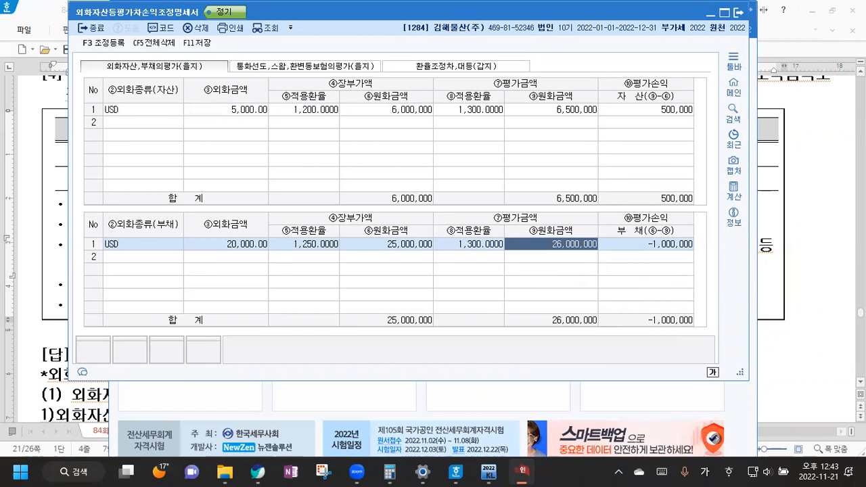
Switch to the Hangul answer document and review the 외화자산(장기대여금) 장부가액 and 세법상평가액 lines in question [4]'s answer.
{"action": "left_click", "coordinate": [805, 333]}
{"action": "scroll", "coordinate": [183, 319], "scroll_direction": "down", "scroll_amount": 3}
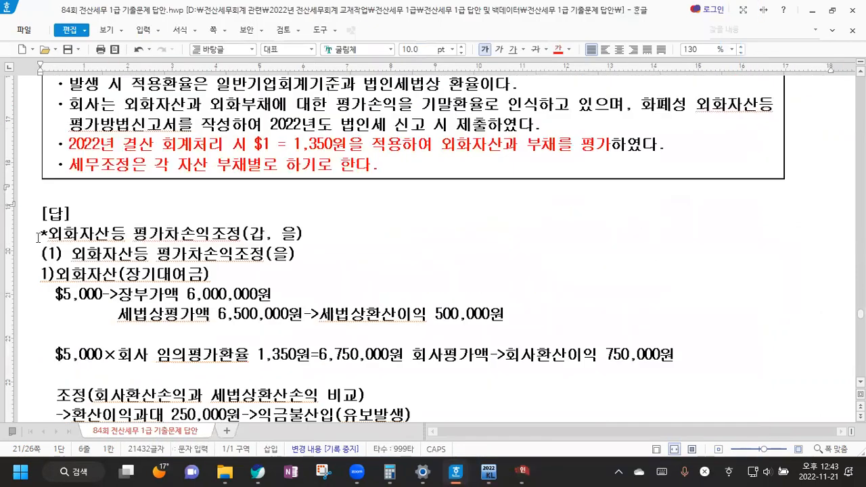
{"action": "scroll", "coordinate": [184, 319], "scroll_direction": "down", "scroll_amount": 1}
{"action": "scroll", "coordinate": [183, 319], "scroll_direction": "down", "scroll_amount": 3}
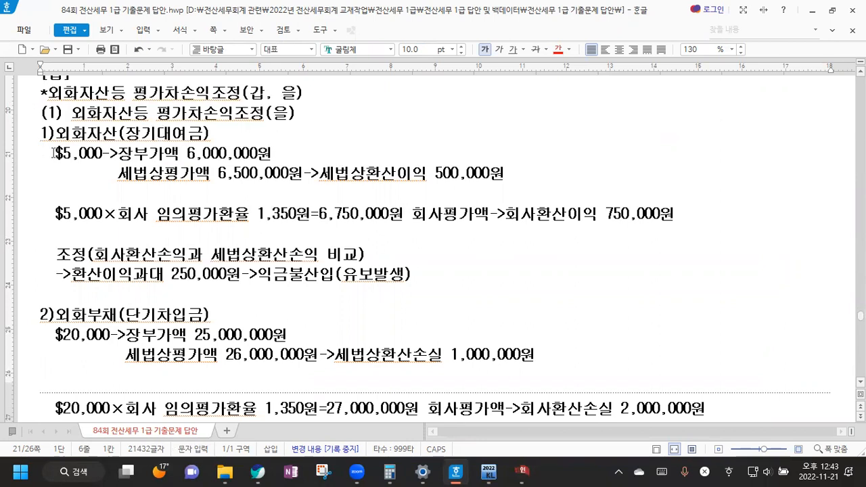
{"action": "left_click_drag", "start_coordinate": [53, 153], "coordinate": [274, 154]}
{"action": "left_click", "coordinate": [122, 155]}
{"action": "left_click_drag", "start_coordinate": [117, 174], "coordinate": [505, 175]}
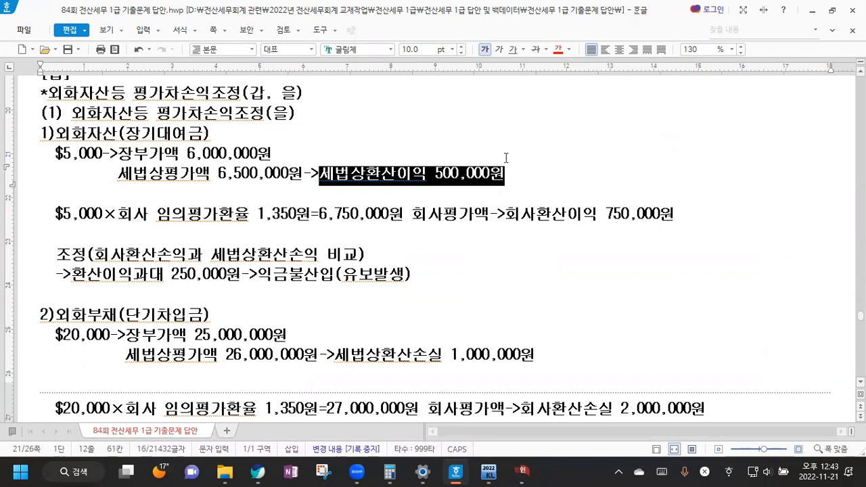
{"action": "left_click", "coordinate": [519, 174]}
Examine how the 회사평가액 of the $5,000 loan is calculated, comparing it with the 장부가액 and the 세법상환산이익.
{"action": "left_click_drag", "start_coordinate": [54, 214], "coordinate": [305, 220]}
{"action": "left_click", "coordinate": [306, 219]}
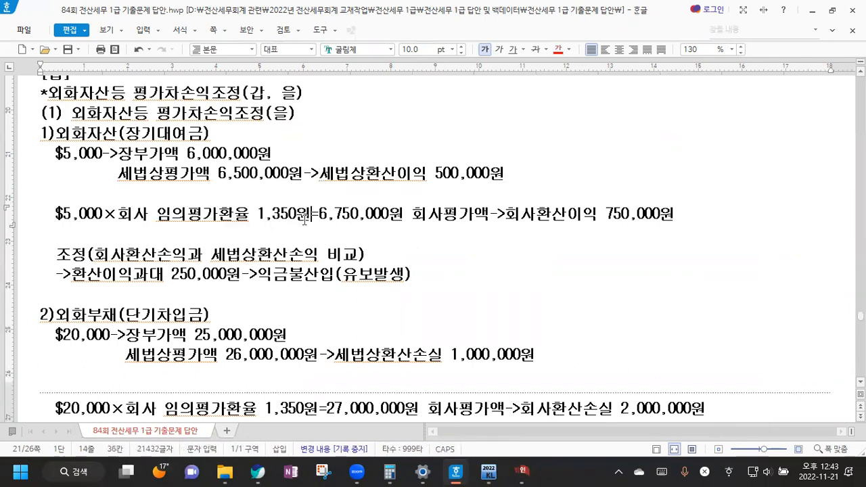
{"action": "left_click_drag", "start_coordinate": [51, 217], "coordinate": [211, 218]}
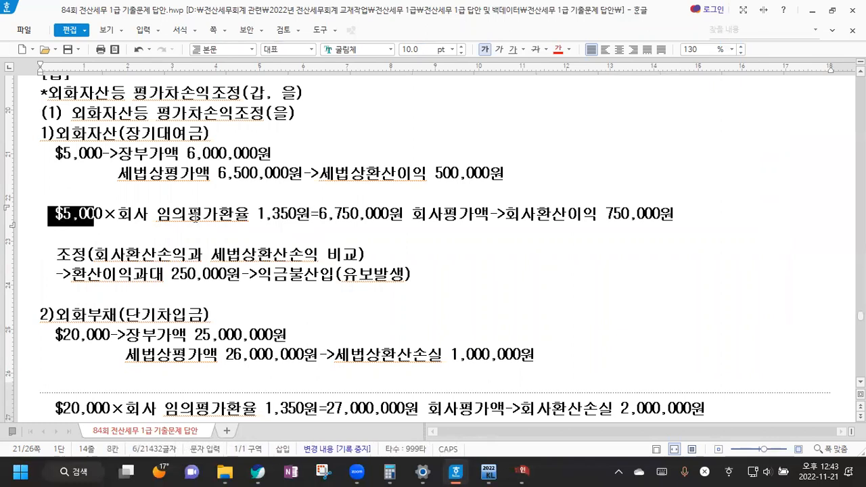
{"action": "left_click", "coordinate": [278, 222]}
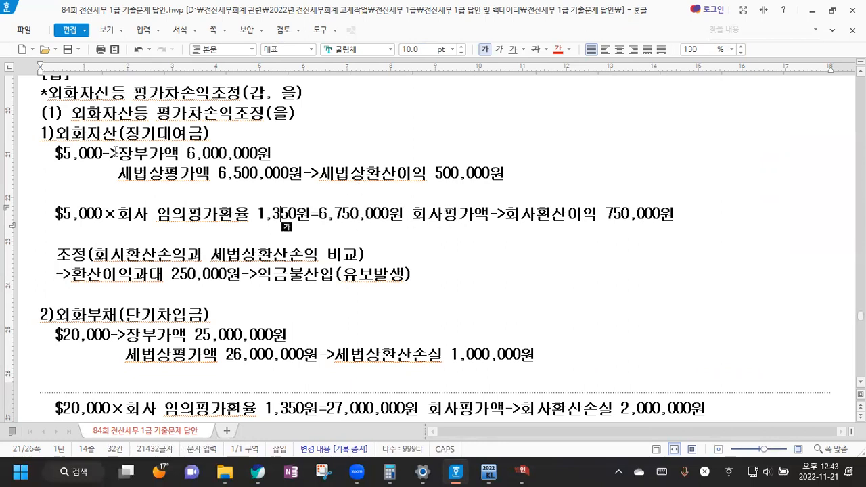
{"action": "left_click_drag", "start_coordinate": [114, 151], "coordinate": [299, 158]}
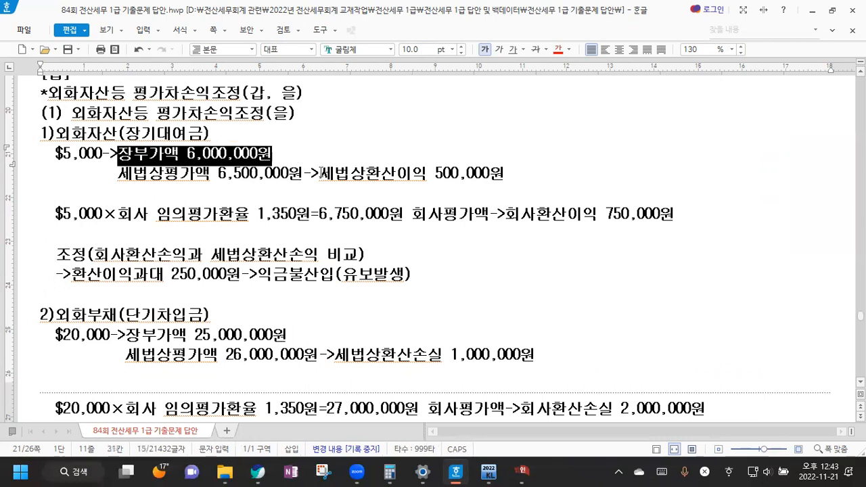
{"action": "left_click", "coordinate": [321, 213]}
{"action": "key", "text": "shift+Right"}
{"action": "key", "text": "shift+Right"}
{"action": "key", "text": "shift+Right"}
{"action": "key", "text": "shift+Right"}
{"action": "key", "text": "shift+Right"}
{"action": "key", "text": "shift+Right"}
{"action": "key", "text": "shift+Right"}
{"action": "key", "text": "shift+Right"}
{"action": "key", "text": "shift+Right"}
{"action": "key", "text": "shift+Right"}
{"action": "key", "text": "shift+Right"}
{"action": "key", "text": "shift+Right"}
{"action": "key", "text": "shift+Right"}
{"action": "key", "text": "shift+Right"}
{"action": "key", "text": "shift+Right"}
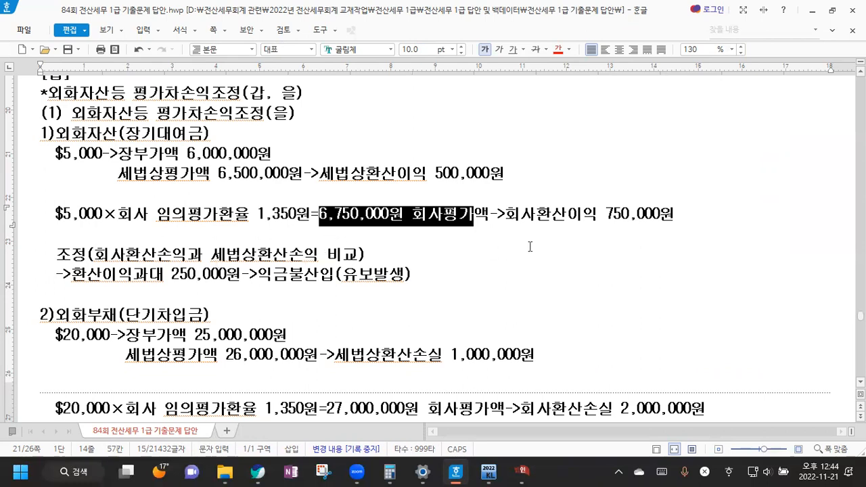
{"action": "left_click", "coordinate": [547, 216]}
{"action": "left_click", "coordinate": [366, 173]}
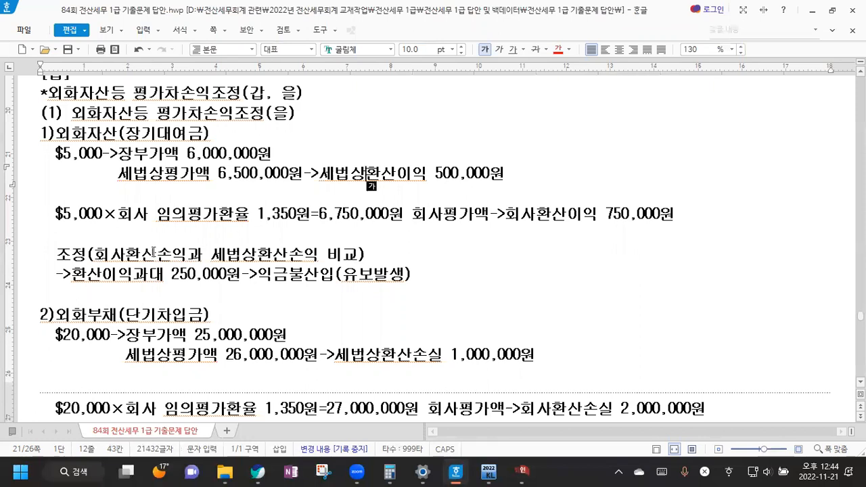
Compare the answer's 장부가액 and 세법상평가액 lines for the $5,000 loan with the asset row in KcLep.
{"action": "left_click_drag", "start_coordinate": [50, 153], "coordinate": [522, 173]}
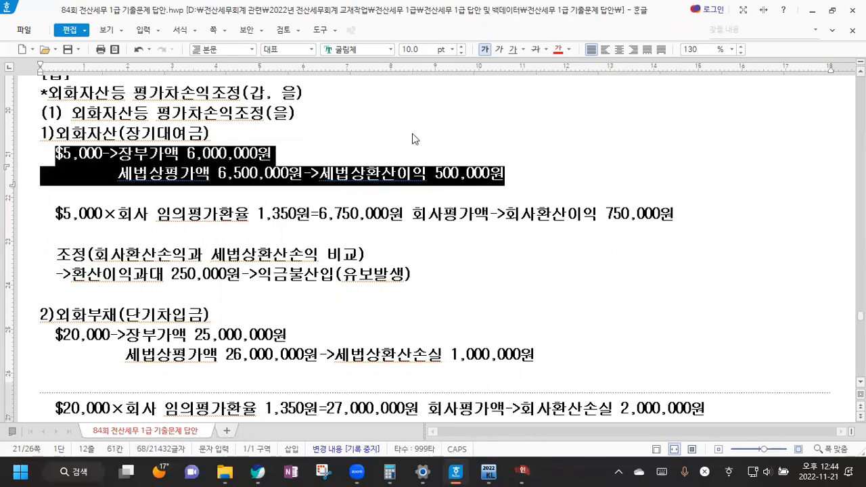
{"action": "key", "text": "alt+Tab"}
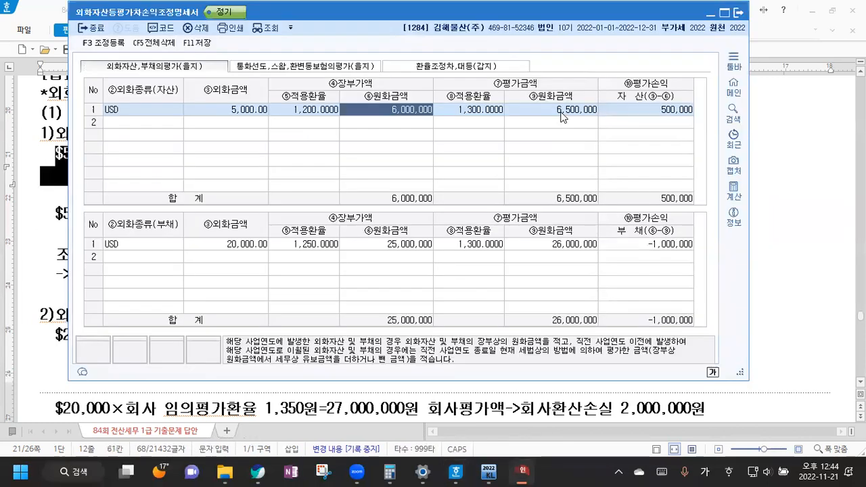
{"action": "left_click", "coordinate": [561, 113]}
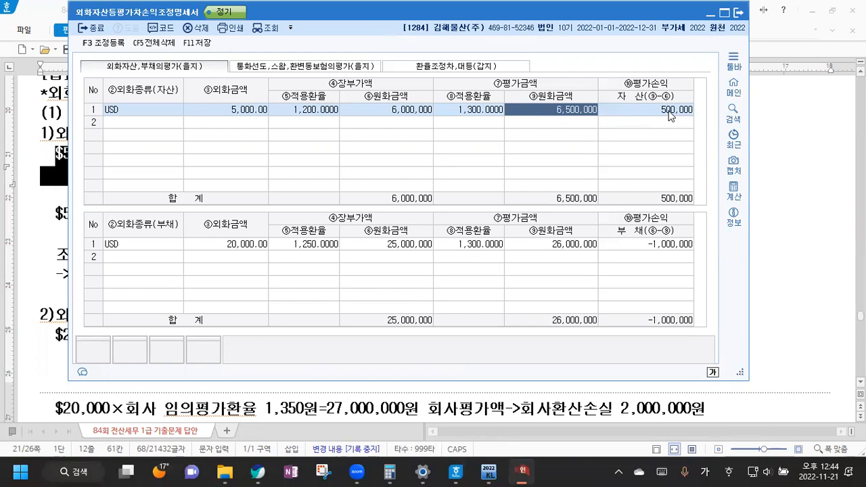
{"action": "left_click", "coordinate": [301, 107]}
{"action": "left_click", "coordinate": [401, 110]}
{"action": "left_click", "coordinate": [569, 121]}
Review the 회사환산이익 line and the 외화부채(단기차입금) section in the Hangul answer, and return to KcLep's 외화자산등평가차손익조정명세서.
{"action": "left_click", "coordinate": [793, 144]}
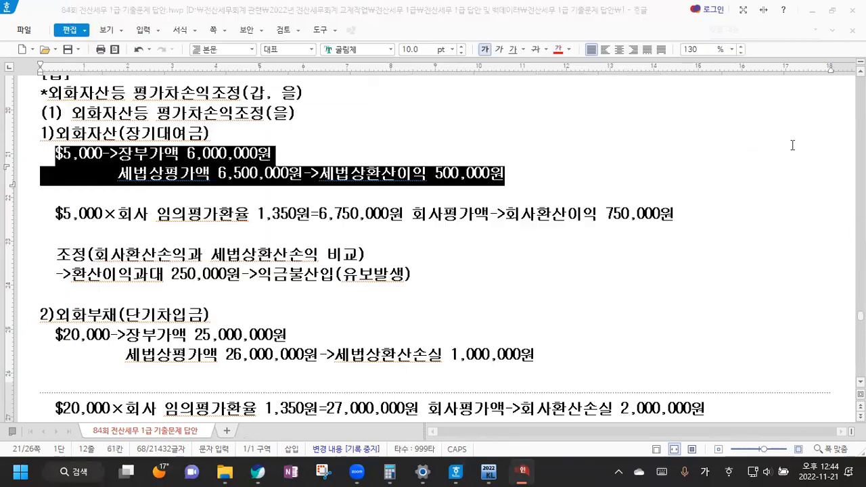
{"action": "left_click_drag", "start_coordinate": [54, 214], "coordinate": [380, 214]}
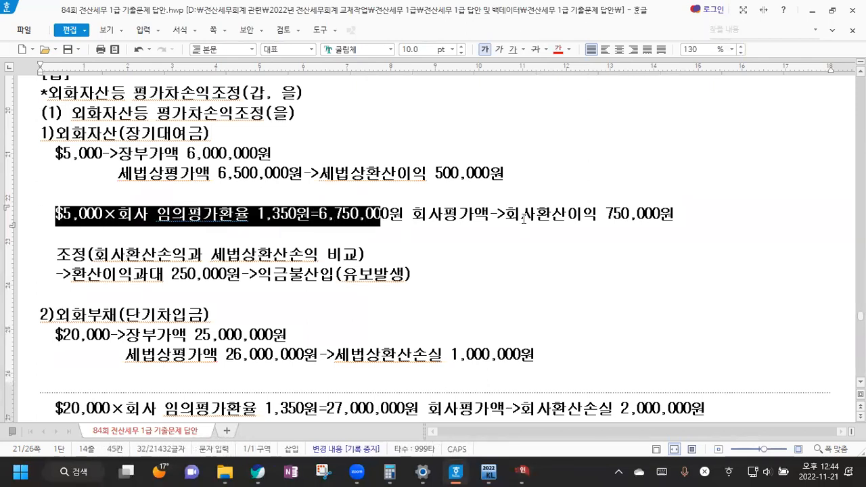
{"action": "left_click_drag", "start_coordinate": [521, 213], "coordinate": [703, 214]}
{"action": "left_click", "coordinate": [703, 214]}
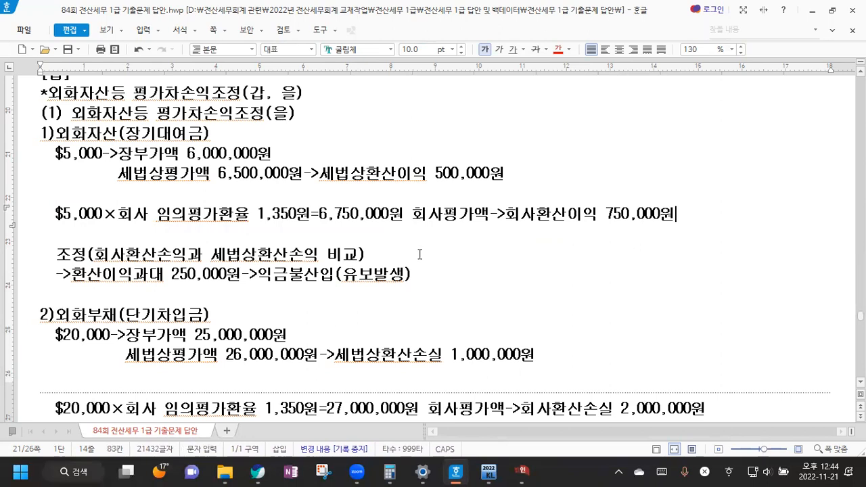
{"action": "left_click_drag", "start_coordinate": [56, 214], "coordinate": [691, 215]}
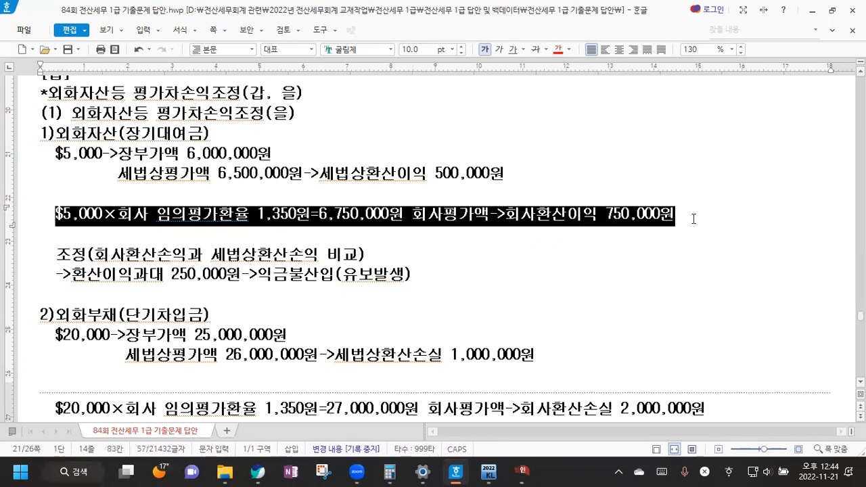
{"action": "left_click", "coordinate": [692, 214]}
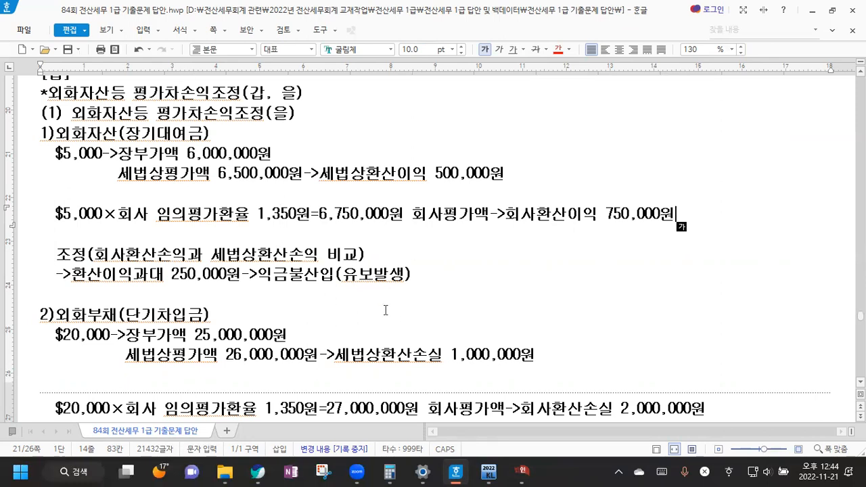
{"action": "scroll", "coordinate": [439, 273], "scroll_direction": "down", "scroll_amount": 5}
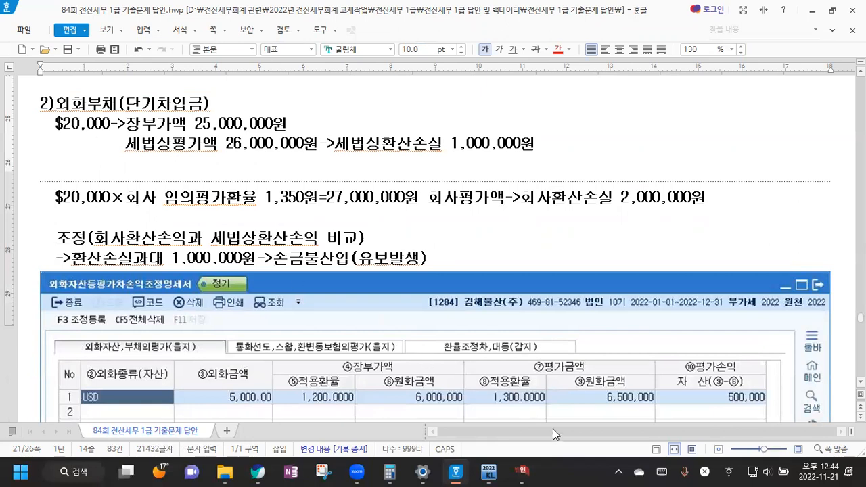
{"action": "left_click", "coordinate": [522, 472]}
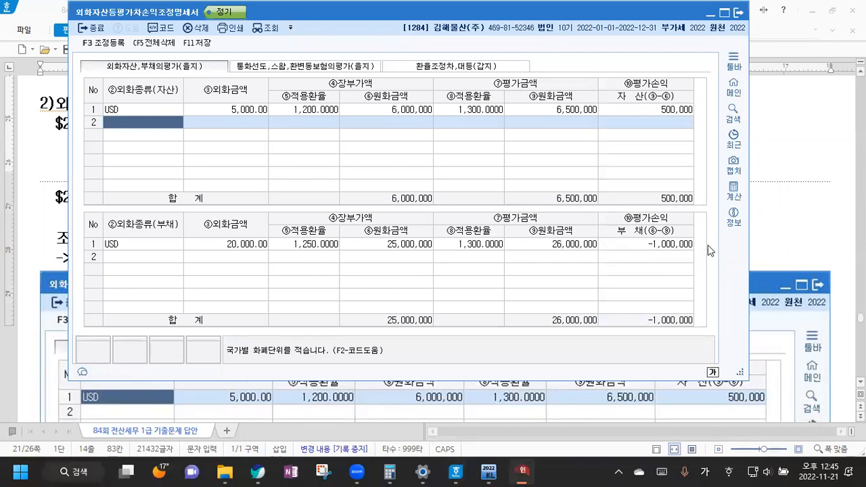
Switch to the Hangul answer document and review the 장부가액 and 회사환산손실 lines of the $20,000 외화부채(단기차입금).
{"action": "left_click", "coordinate": [792, 218]}
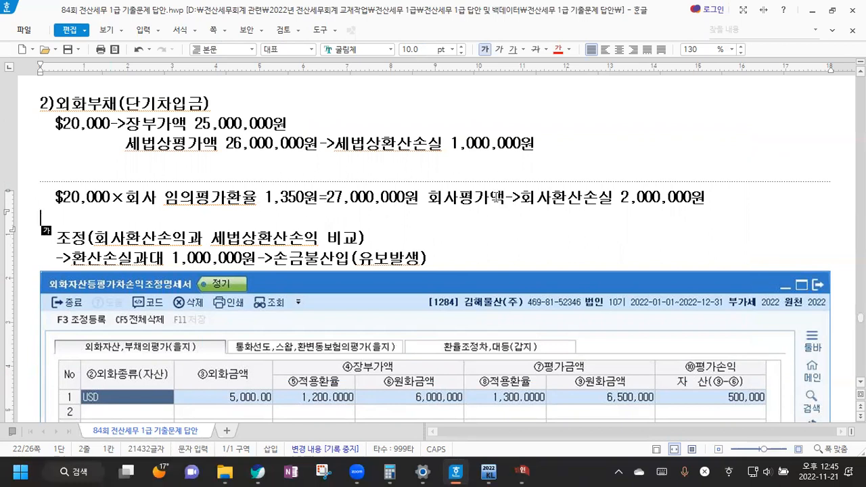
{"action": "left_click_drag", "start_coordinate": [127, 124], "coordinate": [288, 126]}
{"action": "left_click_drag", "start_coordinate": [321, 199], "coordinate": [727, 200]}
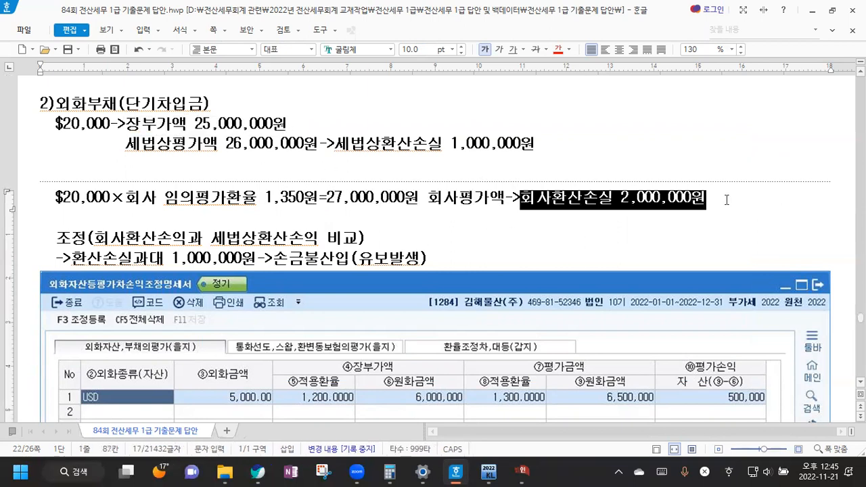
{"action": "left_click", "coordinate": [624, 217]}
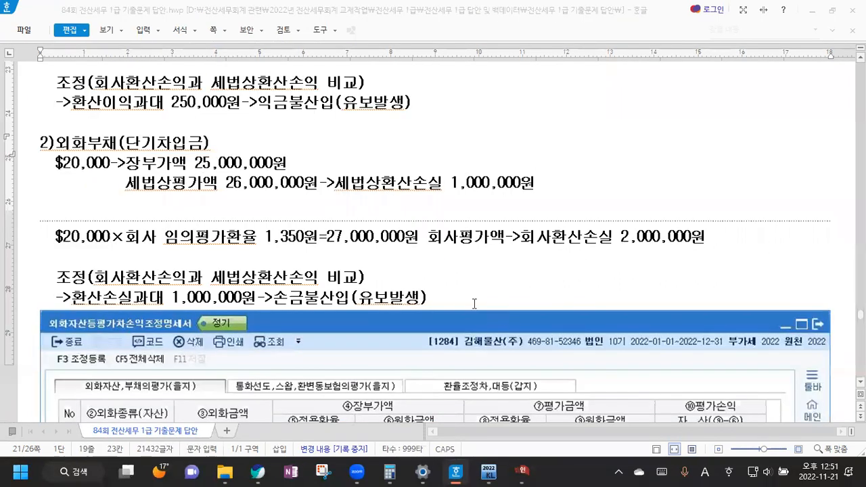
Restore the hidden basic and formatting tools in Hangul and colour the text 회사환산이익 750,000원 of the $5,000 loan red.
{"action": "left_click", "coordinate": [451, 296]}
{"action": "scroll", "coordinate": [346, 273], "scroll_direction": "up", "scroll_amount": 2}
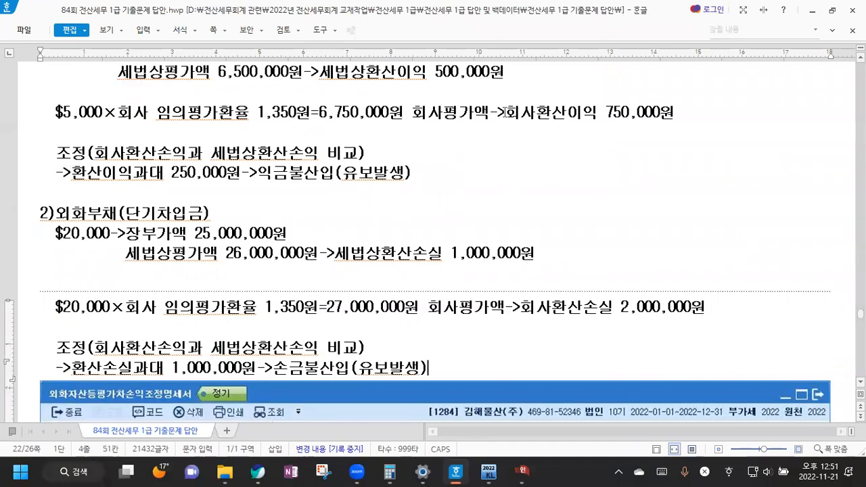
{"action": "scroll", "coordinate": [501, 117], "scroll_direction": "up", "scroll_amount": 2}
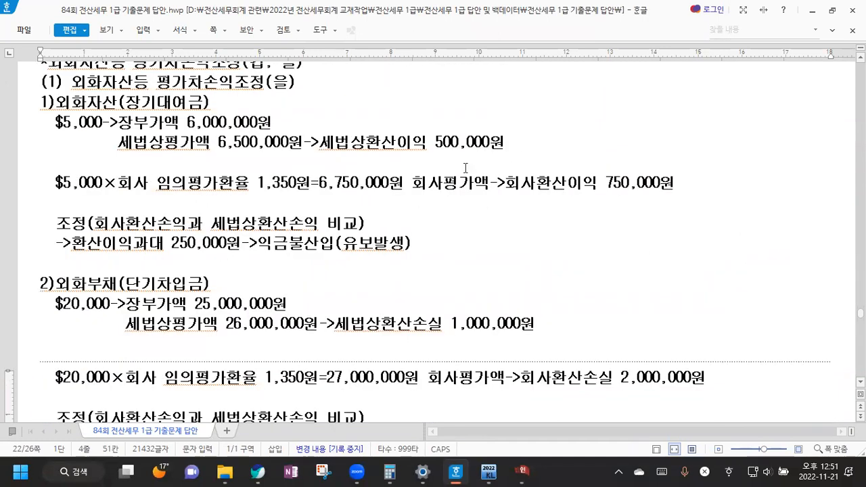
{"action": "left_click_drag", "start_coordinate": [504, 184], "coordinate": [675, 183]}
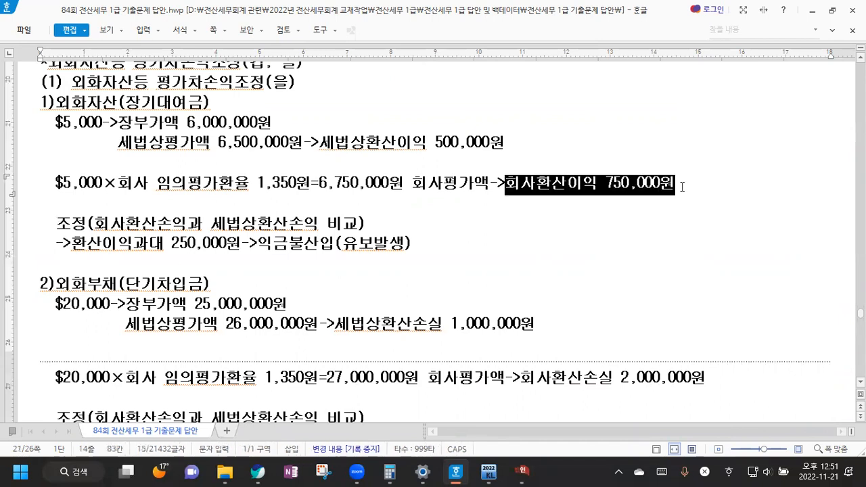
{"action": "right_click", "coordinate": [409, 32]}
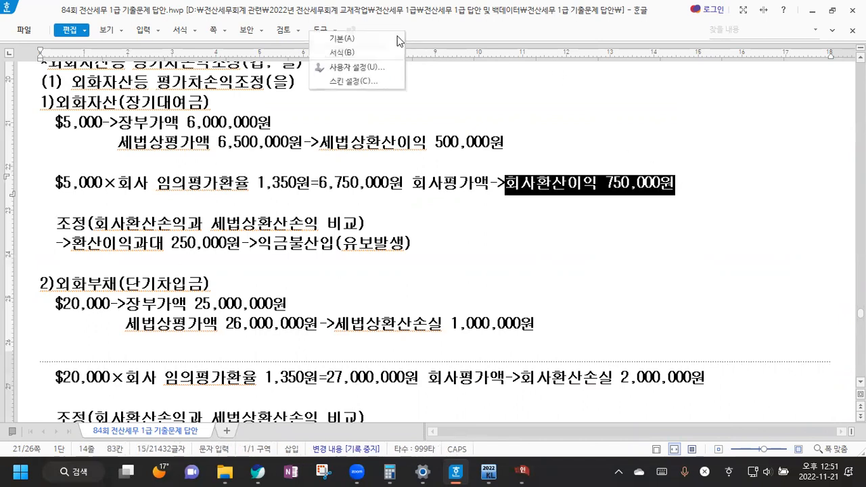
{"action": "left_click", "coordinate": [392, 52]}
{"action": "left_click", "coordinate": [558, 49]}
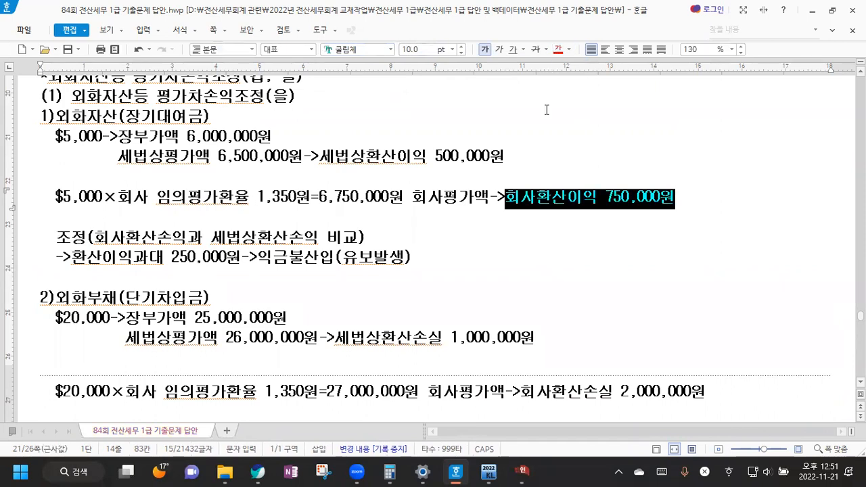
Colour the text 회사환산손실 2,000,000원 in the $20,000 외화부채(단기차입금) calculation red.
{"action": "scroll", "coordinate": [303, 262], "scroll_direction": "down", "scroll_amount": 3}
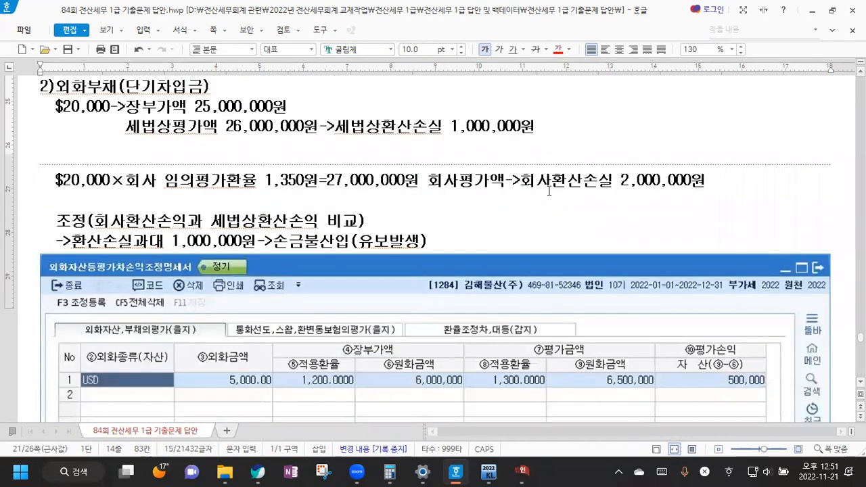
{"action": "scroll", "coordinate": [548, 191], "scroll_direction": "up", "scroll_amount": 3}
{"action": "scroll", "coordinate": [538, 203], "scroll_direction": "down", "scroll_amount": 3}
{"action": "scroll", "coordinate": [532, 239], "scroll_direction": "up", "scroll_amount": 1}
{"action": "left_click_drag", "start_coordinate": [525, 256], "coordinate": [706, 254]}
{"action": "left_click", "coordinate": [558, 51]}
{"action": "left_click", "coordinate": [606, 196]}
{"action": "scroll", "coordinate": [608, 197], "scroll_direction": "up", "scroll_amount": 1}
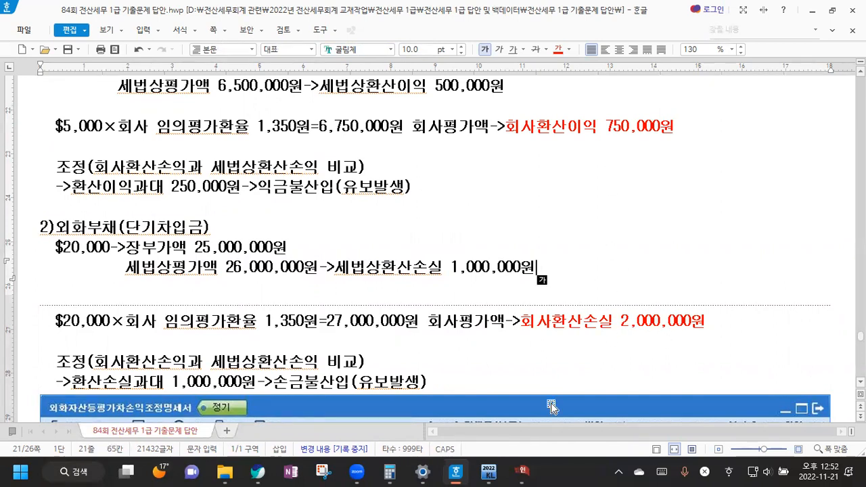
Switch to KcLep and enter -1,250,000 as the 회사손익금계상액 for 화폐성 외화자산.부채평가손익 in the 환율조정차,대등(갑지) form.
{"action": "key", "text": "alt+Tab"}
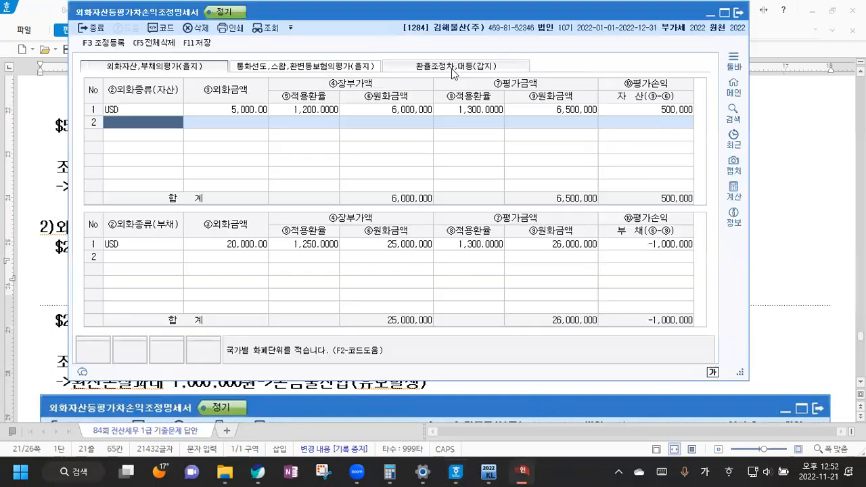
{"action": "left_click", "coordinate": [468, 70]}
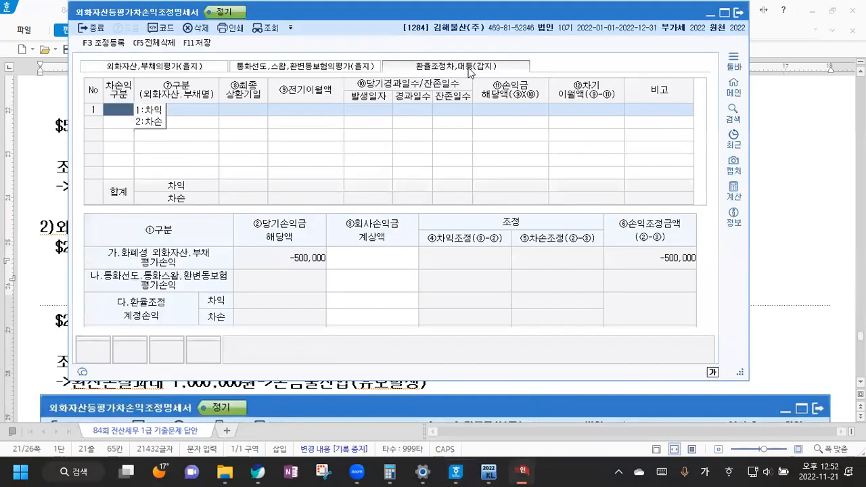
{"action": "left_click", "coordinate": [383, 256]}
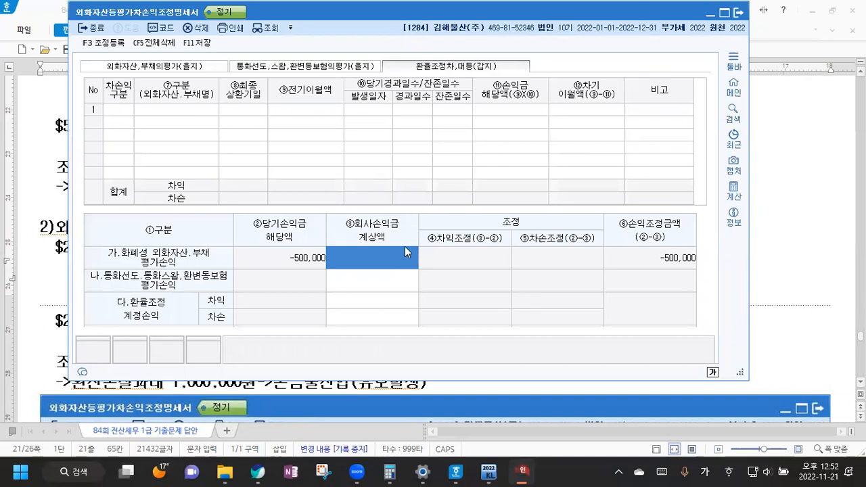
{"action": "type", "text": "-1250000"}
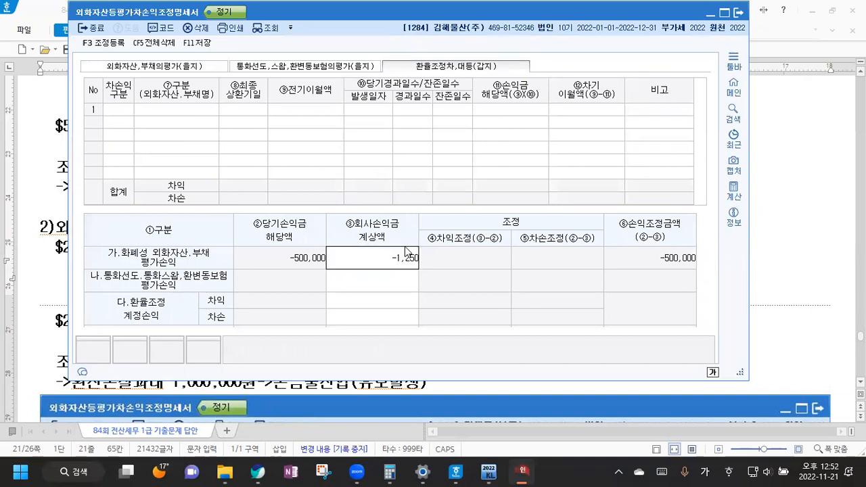
{"action": "key", "text": "Return"}
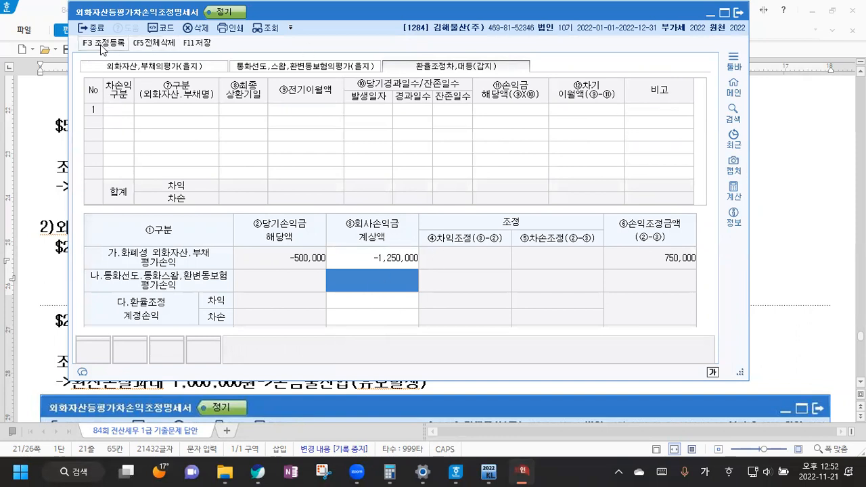
Check the asset and liability 평가손익 in the 을지 form against the 갑지 form, and save the statement.
{"action": "left_click", "coordinate": [150, 65]}
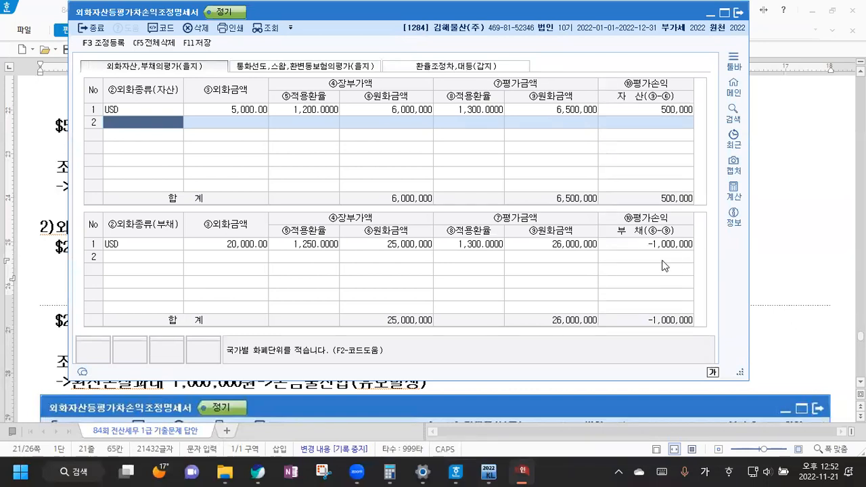
{"action": "left_click", "coordinate": [431, 67]}
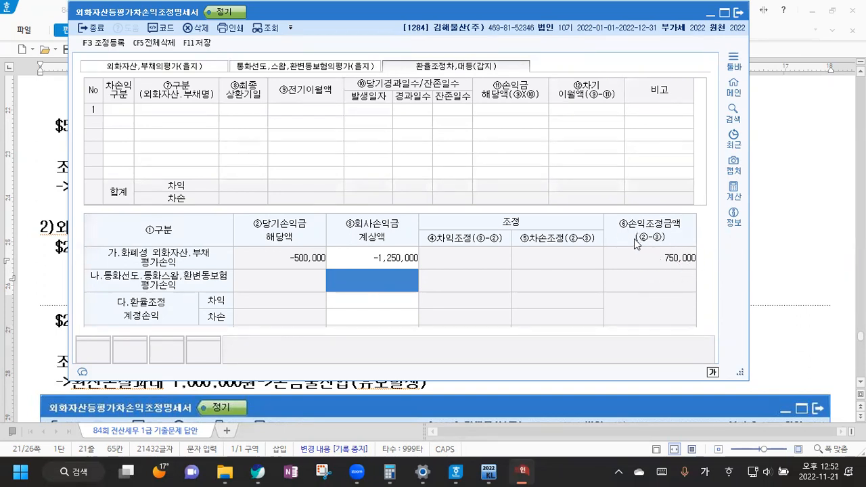
{"action": "left_click", "coordinate": [200, 45]}
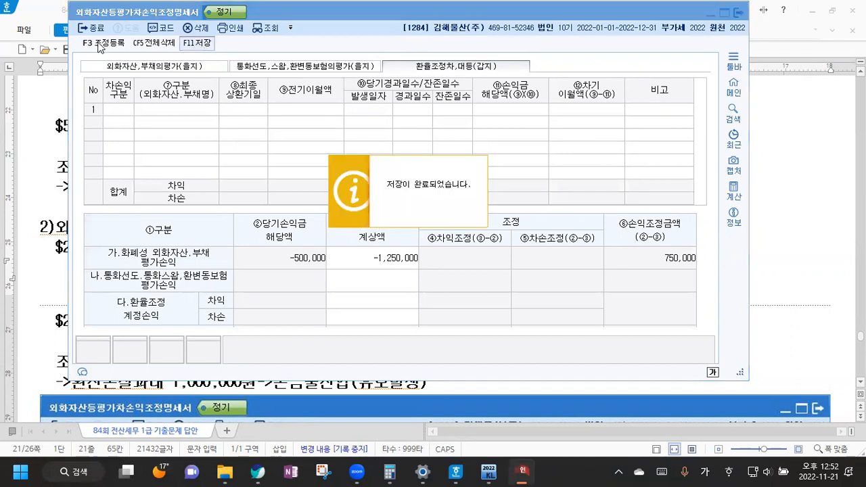
Open 조정 등록, consult the Hangul answer, and directly add the item 환산이익과대 under 손금산입 및 익금불산입.
{"action": "left_click", "coordinate": [100, 44]}
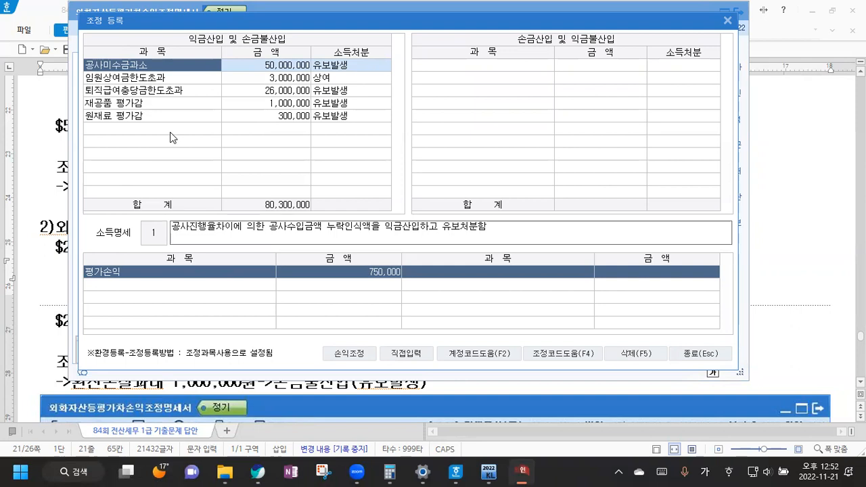
{"action": "left_click", "coordinate": [774, 145]}
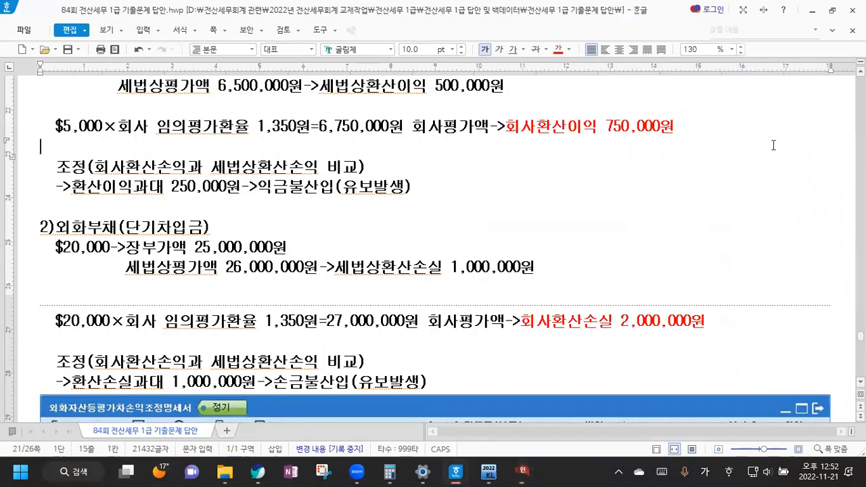
{"action": "scroll", "coordinate": [313, 133], "scroll_direction": "up", "scroll_amount": 1}
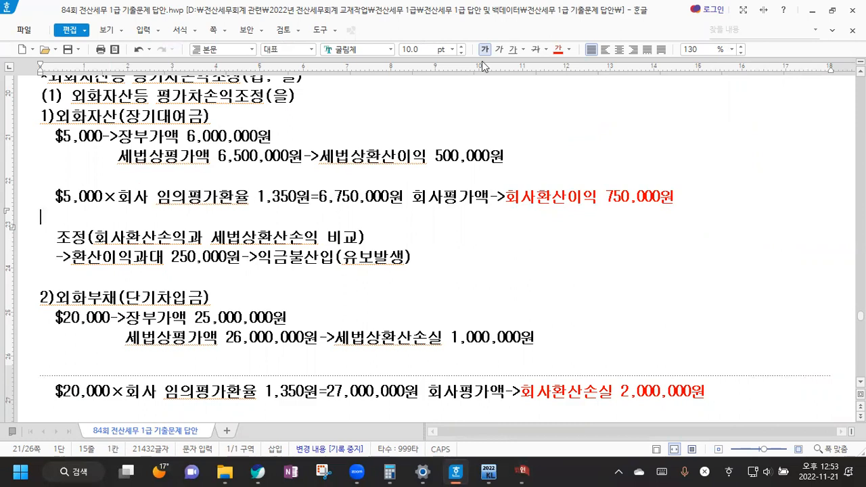
{"action": "key", "text": "alt+Tab"}
{"action": "left_click", "coordinate": [409, 353]}
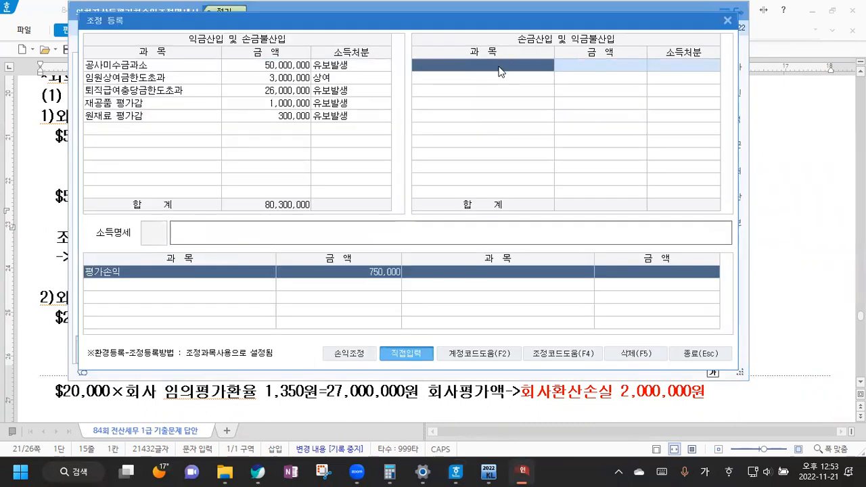
{"action": "type", "text": "환새"}
{"action": "type", "text": "산이익"}
{"action": "type", "text": "과대"}
{"action": "key", "text": "Return"}
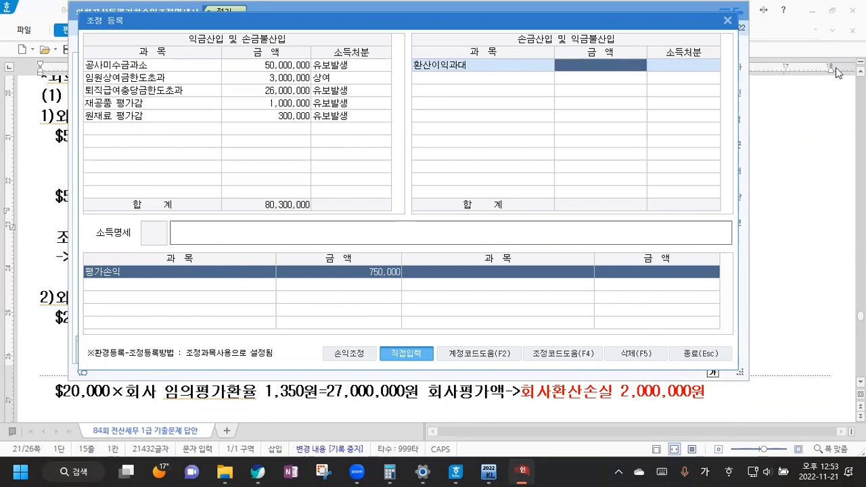
Check the answer's 환산이익 lines, and set the 환산이익과대 amount to 750,000 with 소득처분 유보발생.
{"action": "key", "text": "Escape"}
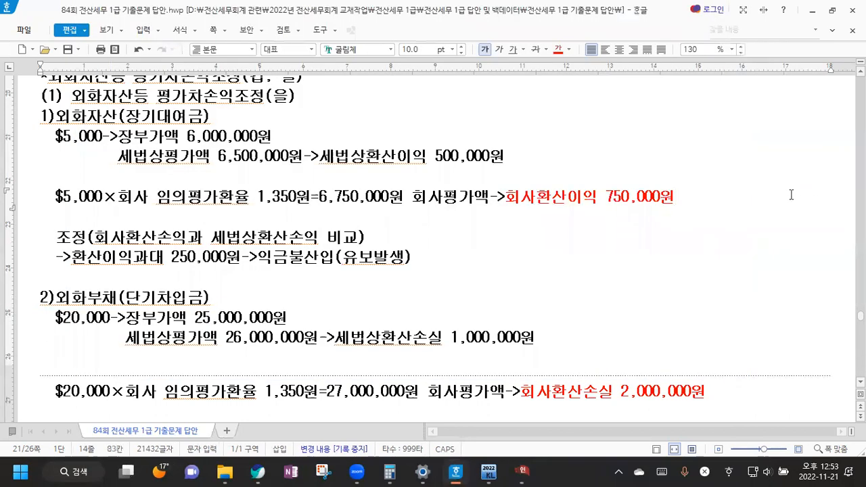
{"action": "left_click", "coordinate": [514, 472]}
{"action": "type", "text": "750000"}
{"action": "key", "text": "Return"}
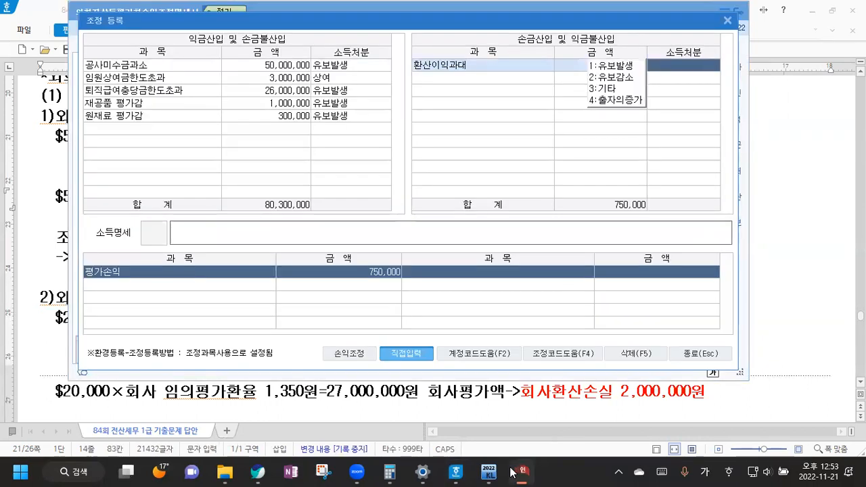
{"action": "key", "text": "1"}
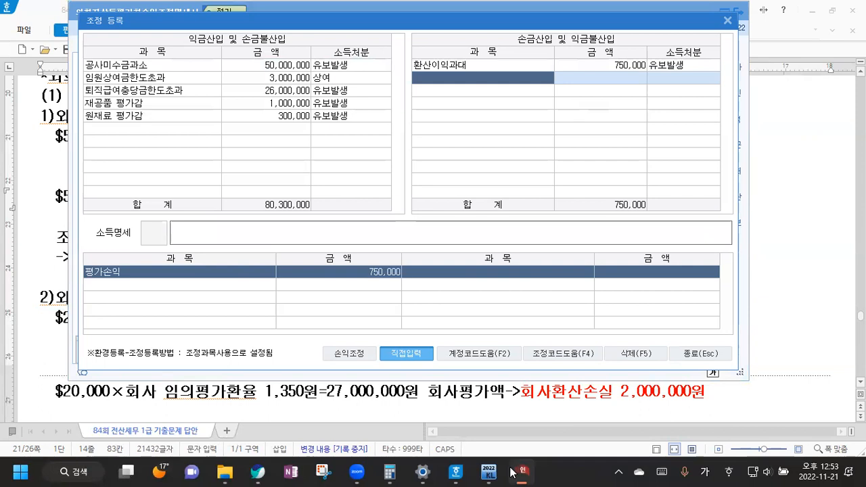
Following the answer's liability section, add 환산손실과대 of 1,000,000 with 유보발생 under 익금산입 및 손금불산입, and close 조정 등록.
{"action": "left_click", "coordinate": [793, 269]}
{"action": "scroll", "coordinate": [122, 306], "scroll_direction": "down", "scroll_amount": 3}
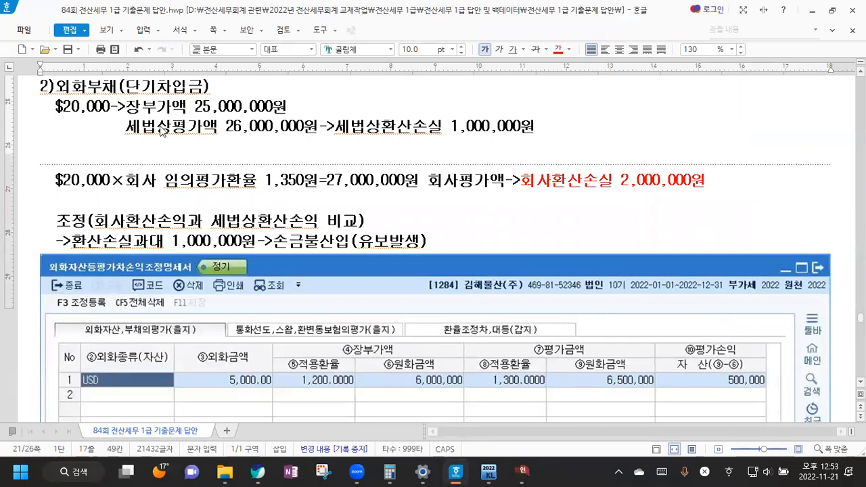
{"action": "key", "text": "alt+Tab"}
{"action": "type", "text": "환산손실"}
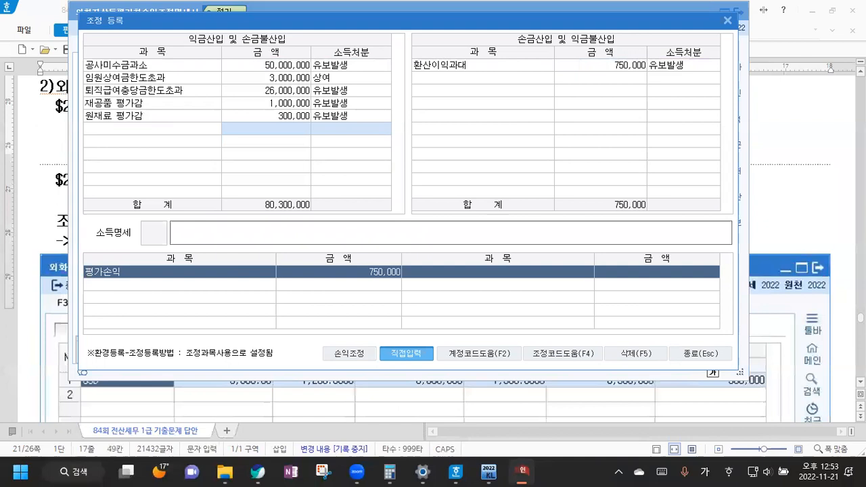
{"action": "type", "text": "과대"}
{"action": "key", "text": "Return"}
{"action": "type", "text": "1000000"}
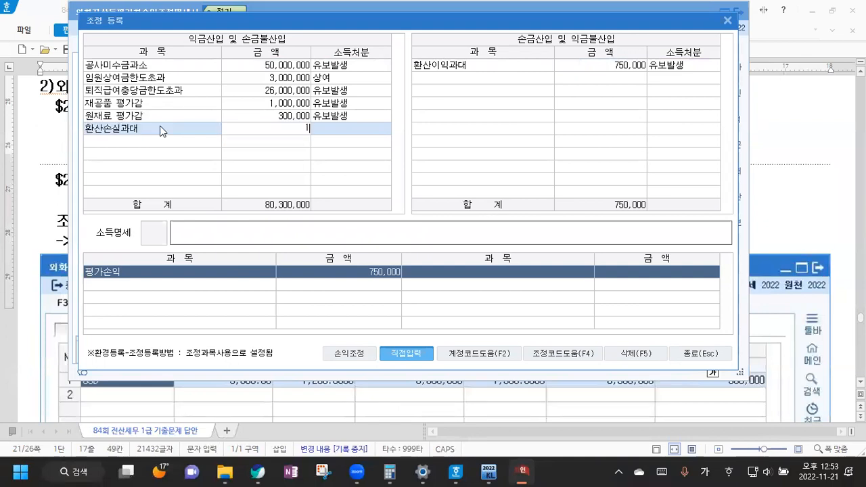
{"action": "key", "text": "Return"}
{"action": "type", "text": "1"}
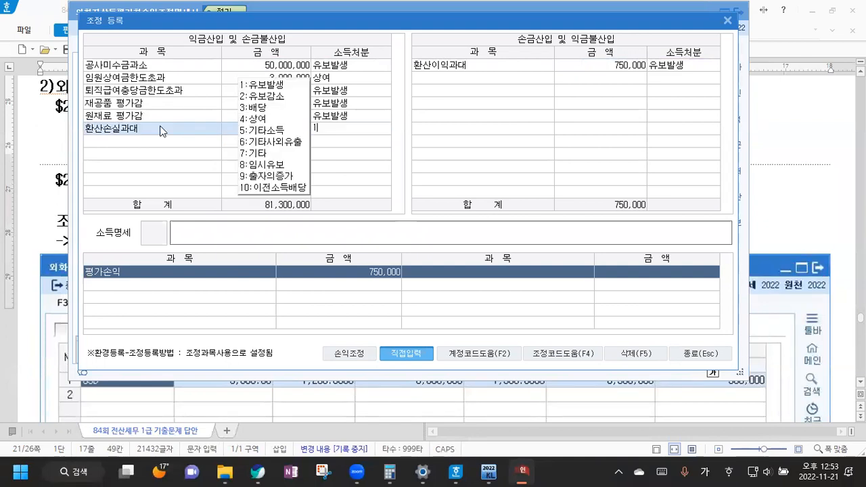
{"action": "key", "text": "Return"}
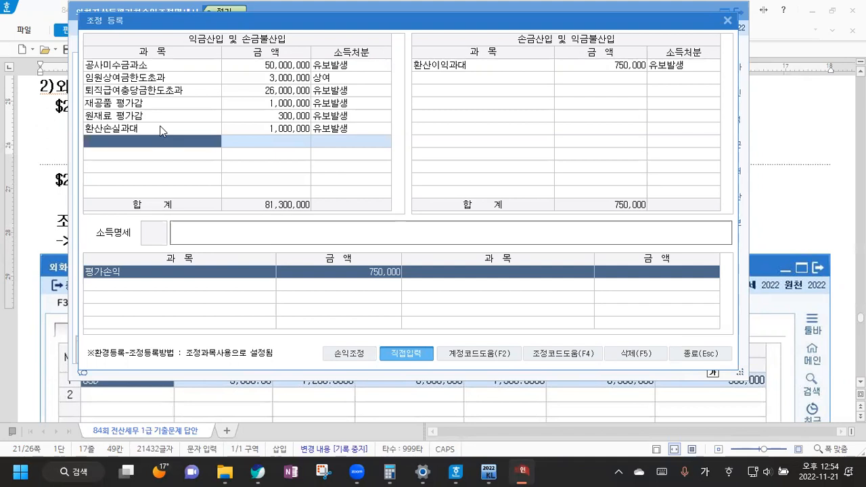
{"action": "left_click", "coordinate": [699, 356]}
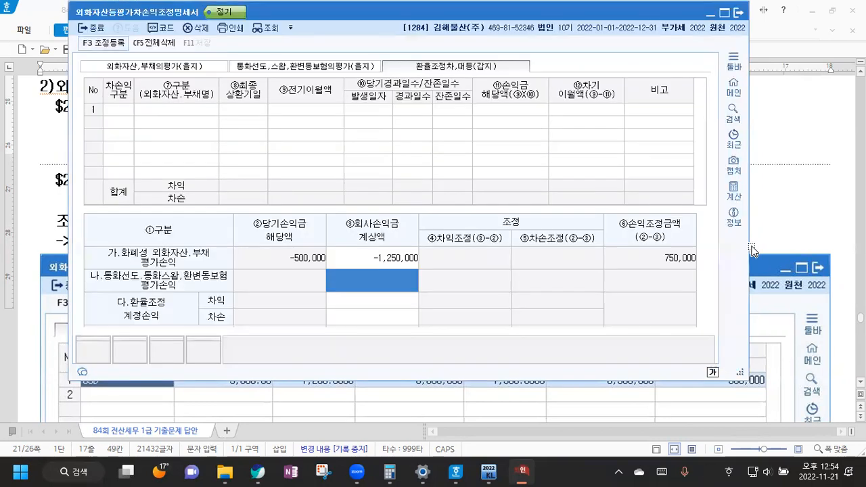
Return to the Hangul answer and compare the 조정 lines for 환산이익과대 and 환산손실과대.
{"action": "left_click", "coordinate": [772, 203]}
{"action": "scroll", "coordinate": [500, 172], "scroll_direction": "up", "scroll_amount": 3}
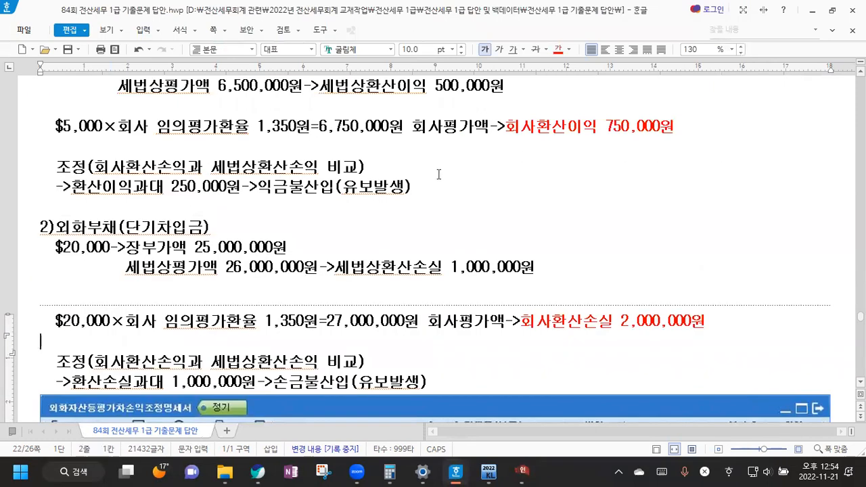
{"action": "scroll", "coordinate": [115, 189], "scroll_direction": "down", "scroll_amount": 1}
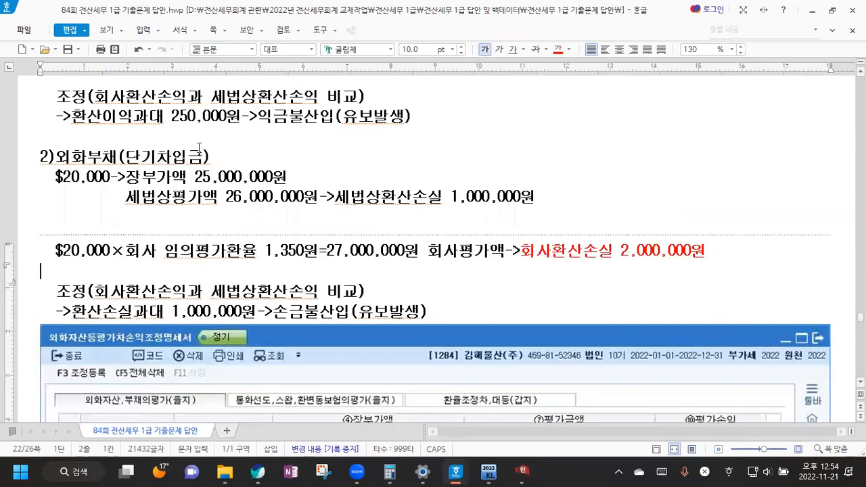
{"action": "left_click_drag", "start_coordinate": [86, 116], "coordinate": [227, 118]}
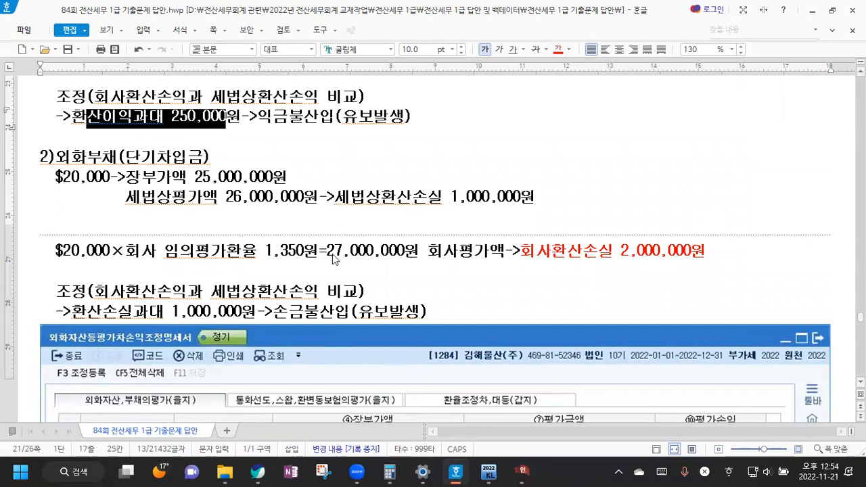
Return to 조정 등록 in KcLep, set the 환산이익과대 amount to 250,000 with 유보발생, and close both the dialog and the 외화자산등평가차손익조정명세서 form.
{"action": "key", "text": "alt+Tab"}
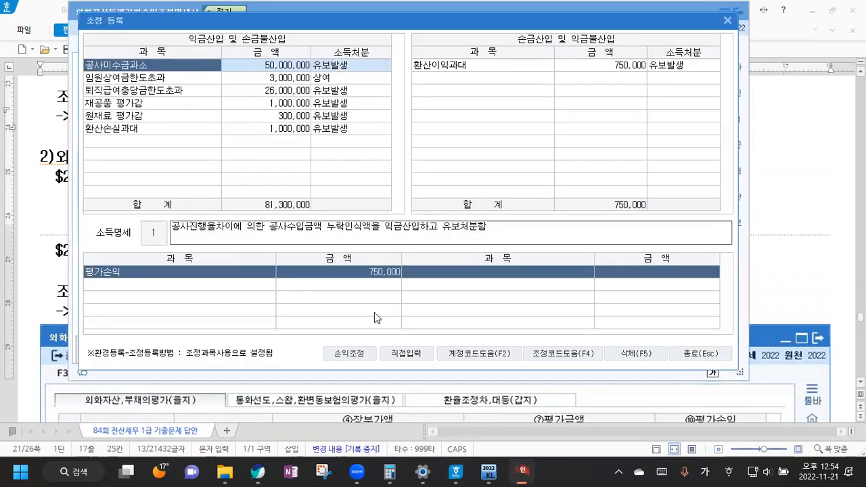
{"action": "left_click", "coordinate": [612, 66]}
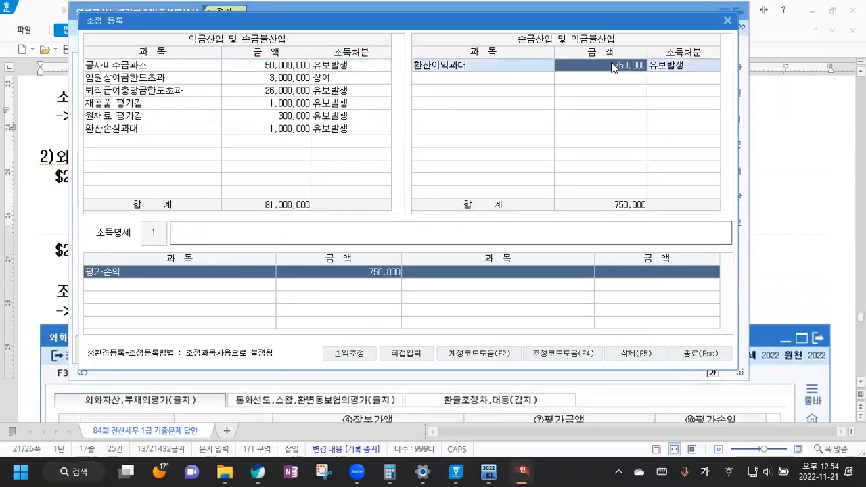
{"action": "type", "text": "250000"}
{"action": "key", "text": "Return"}
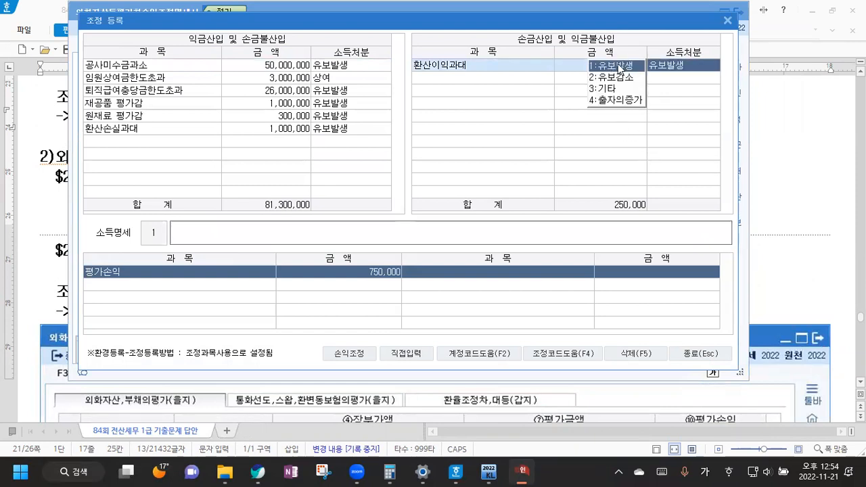
{"action": "left_click", "coordinate": [620, 66]}
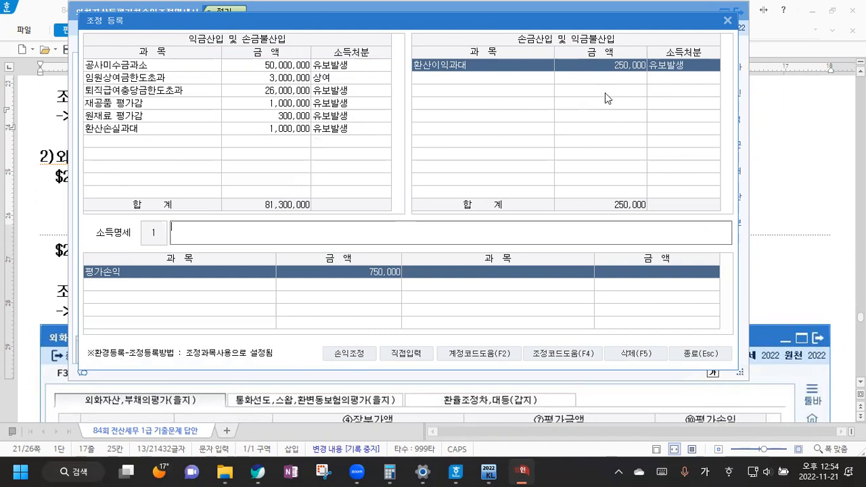
{"action": "left_click", "coordinate": [678, 354]}
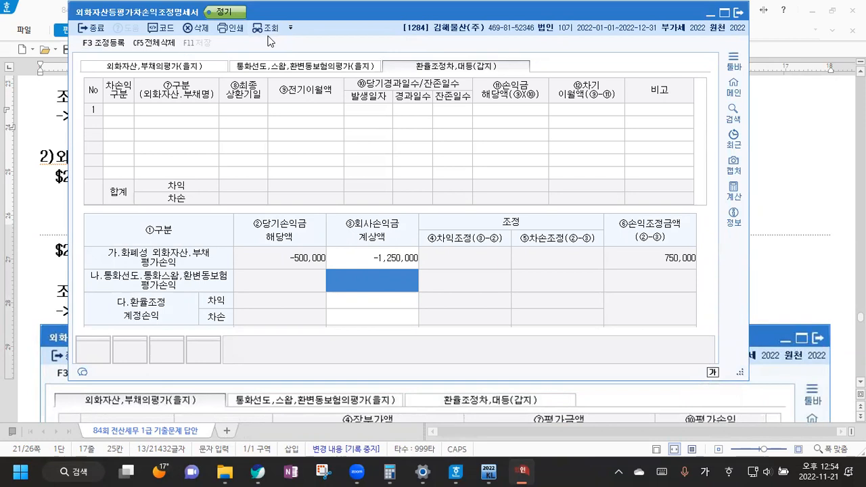
{"action": "left_click", "coordinate": [738, 12]}
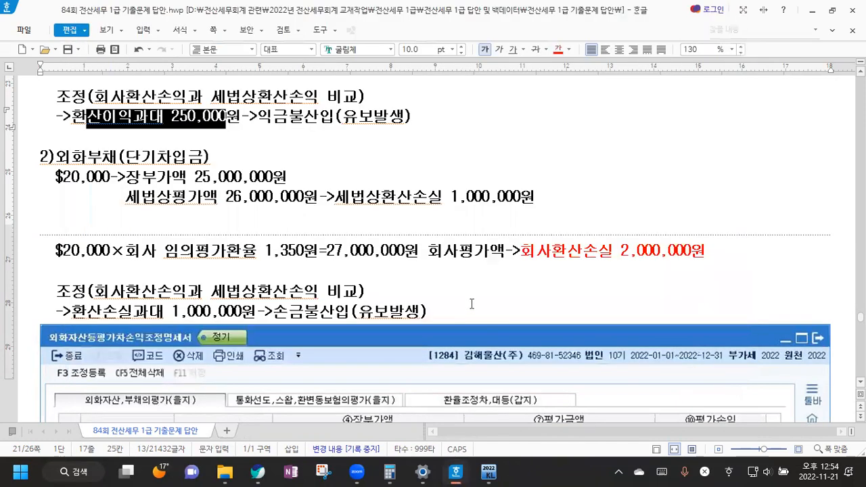
Go to question [5] in the Hangul answer document and read its requirements and the 표준손익계산서 excerpt.
{"action": "scroll", "coordinate": [351, 269], "scroll_direction": "down", "scroll_amount": 15}
{"action": "scroll", "coordinate": [440, 264], "scroll_direction": "down", "scroll_amount": 10}
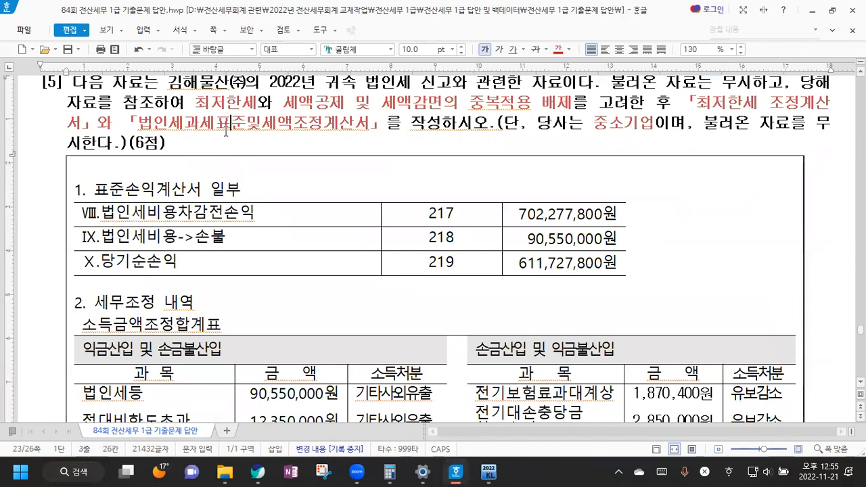
{"action": "left_click", "coordinate": [226, 130]}
{"action": "scroll", "coordinate": [227, 164], "scroll_direction": "down", "scroll_amount": 2}
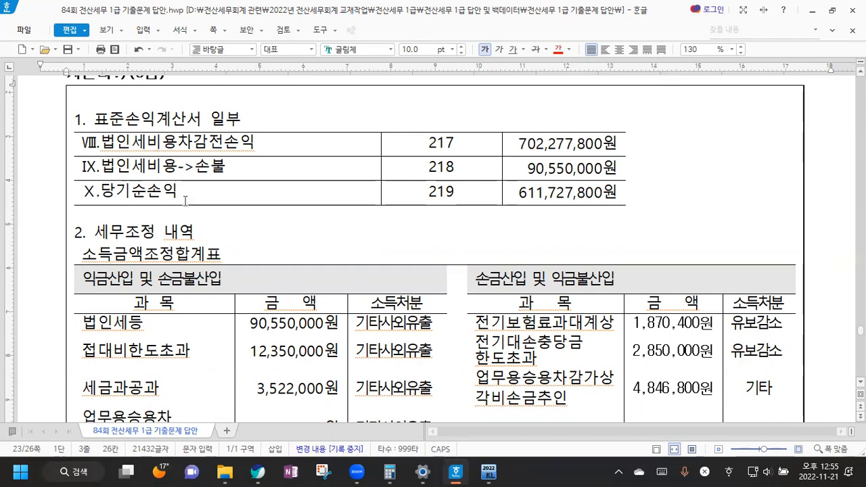
{"action": "scroll", "coordinate": [172, 93], "scroll_direction": "down", "scroll_amount": 2}
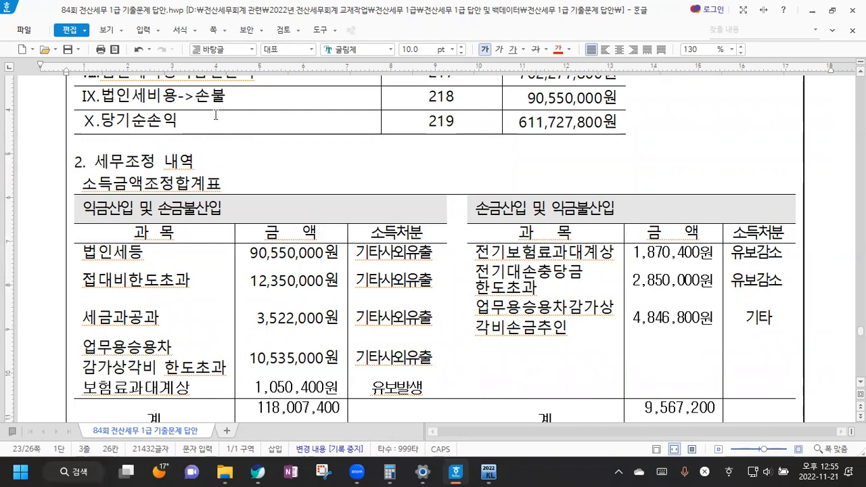
Examine the 소득금액조정합계표 in section 2 and compare its 법인세등 entry with the 법인세비용 line of the income statement.
{"action": "left_click_drag", "start_coordinate": [84, 181], "coordinate": [215, 184]}
{"action": "left_click", "coordinate": [198, 254]}
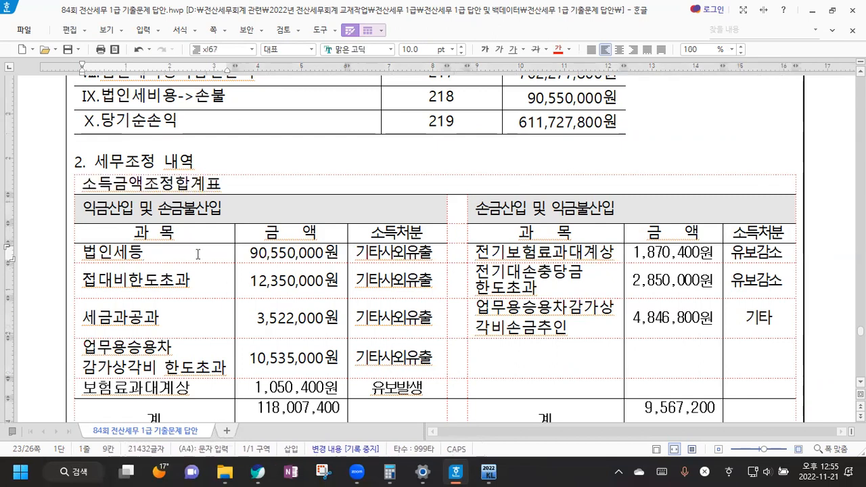
{"action": "scroll", "coordinate": [174, 217], "scroll_direction": "down", "scroll_amount": 1}
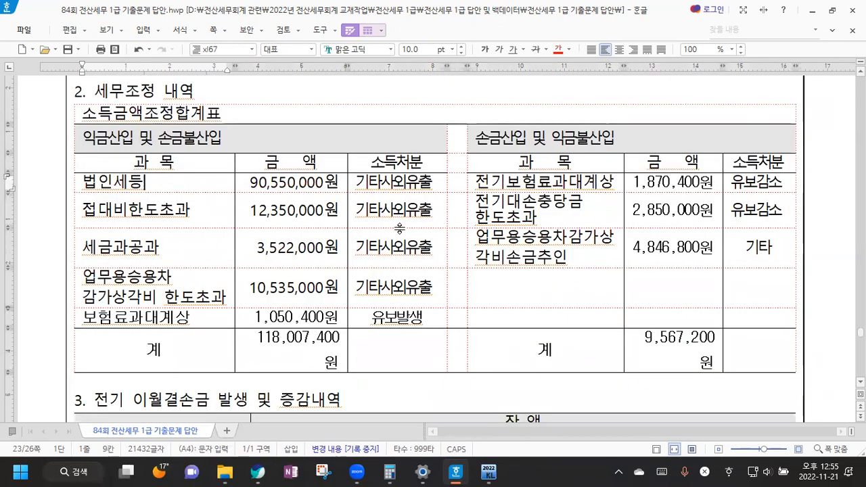
{"action": "scroll", "coordinate": [312, 184], "scroll_direction": "up", "scroll_amount": 2}
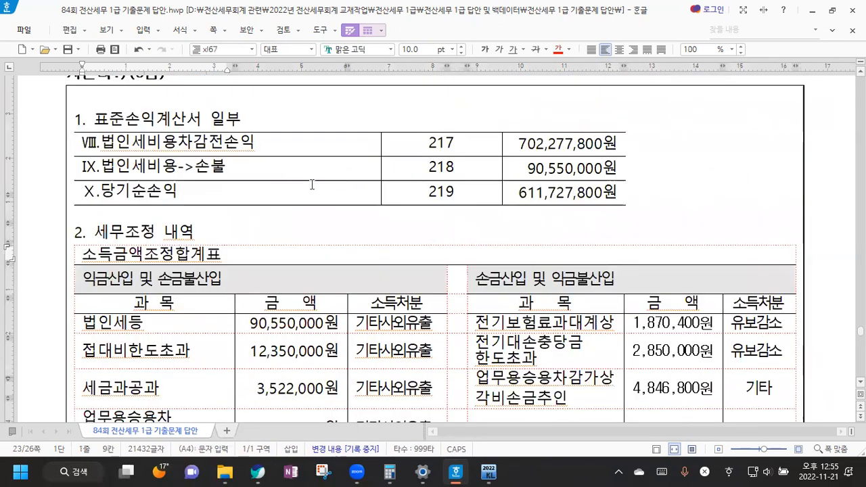
{"action": "scroll", "coordinate": [312, 185], "scroll_direction": "down", "scroll_amount": 1}
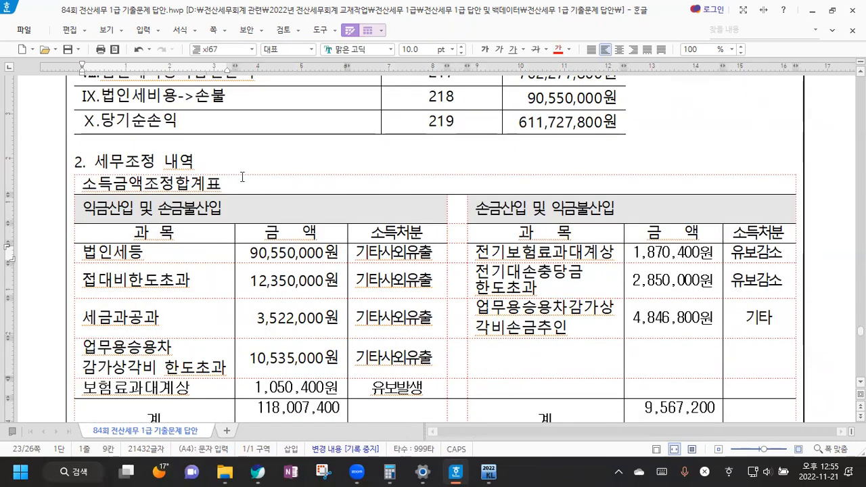
{"action": "scroll", "coordinate": [242, 177], "scroll_direction": "down", "scroll_amount": 1}
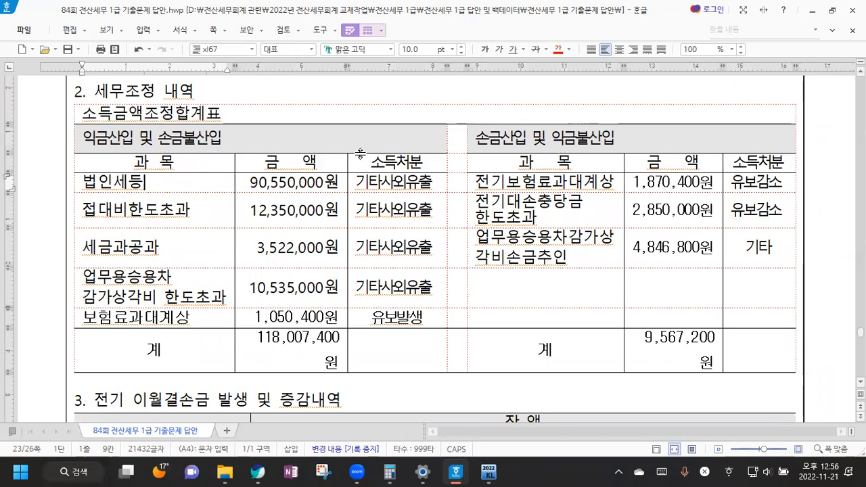
{"action": "scroll", "coordinate": [348, 197], "scroll_direction": "up", "scroll_amount": 1}
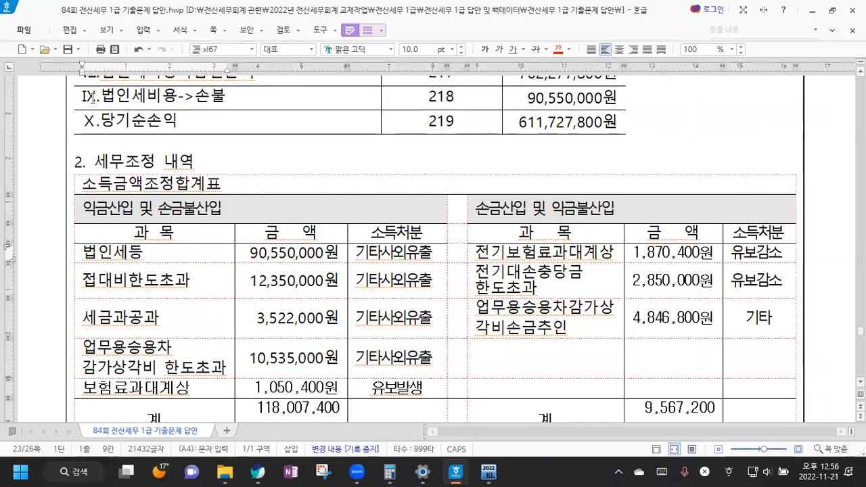
{"action": "double_click", "coordinate": [156, 101]}
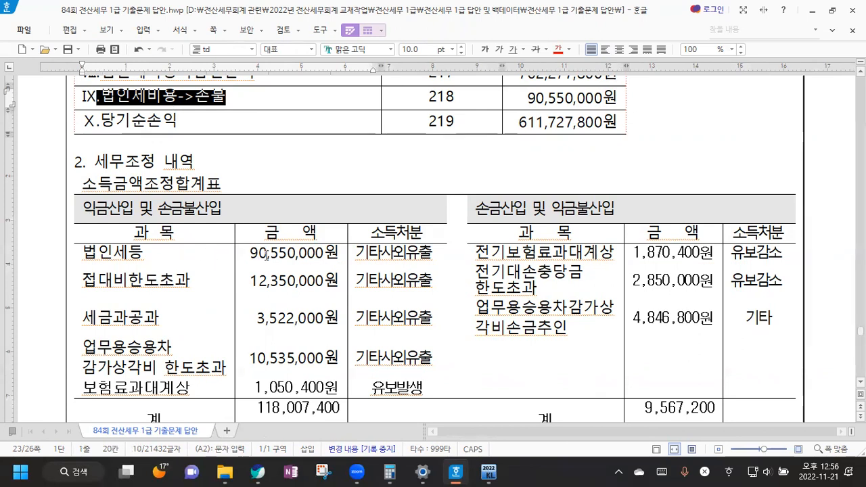
{"action": "left_click_drag", "start_coordinate": [81, 182], "coordinate": [220, 181]}
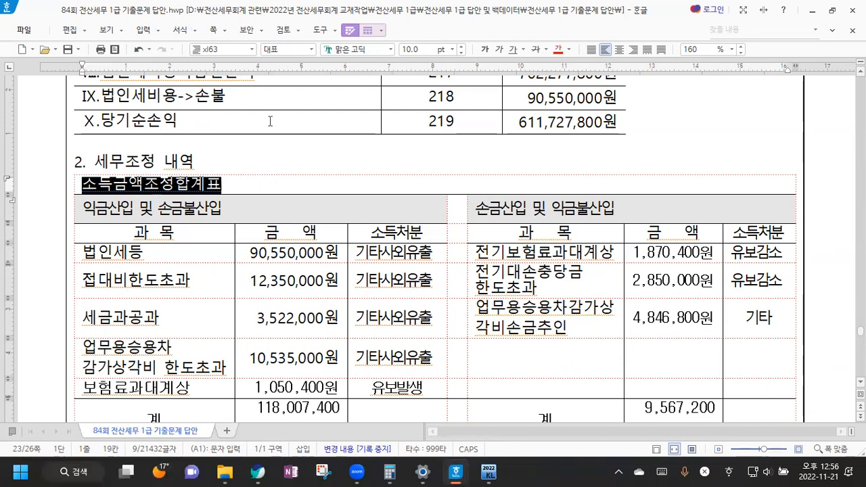
Review the 2016 and 2017 carried-forward losses, and append "->09년 이후 분 10년 간 이월 공제" to the section 3 heading.
{"action": "scroll", "coordinate": [289, 130], "scroll_direction": "down", "scroll_amount": 5}
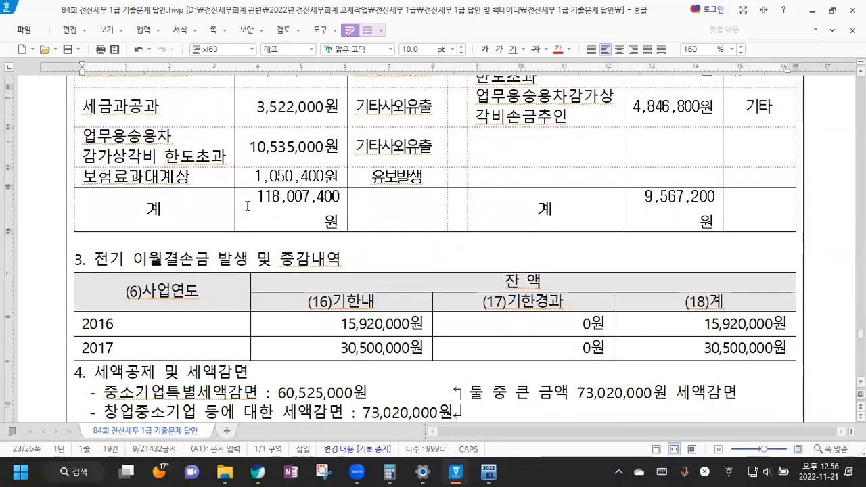
{"action": "scroll", "coordinate": [247, 203], "scroll_direction": "down", "scroll_amount": 3}
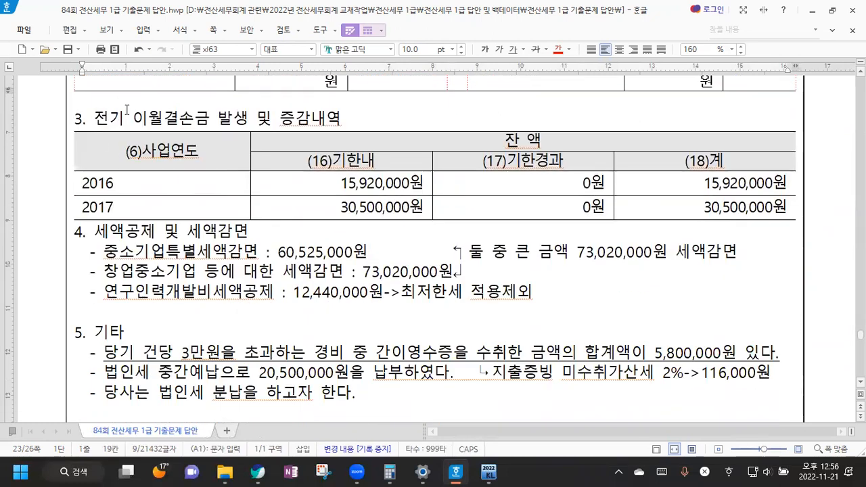
{"action": "left_click", "coordinate": [172, 185]}
{"action": "left_click", "coordinate": [170, 210]}
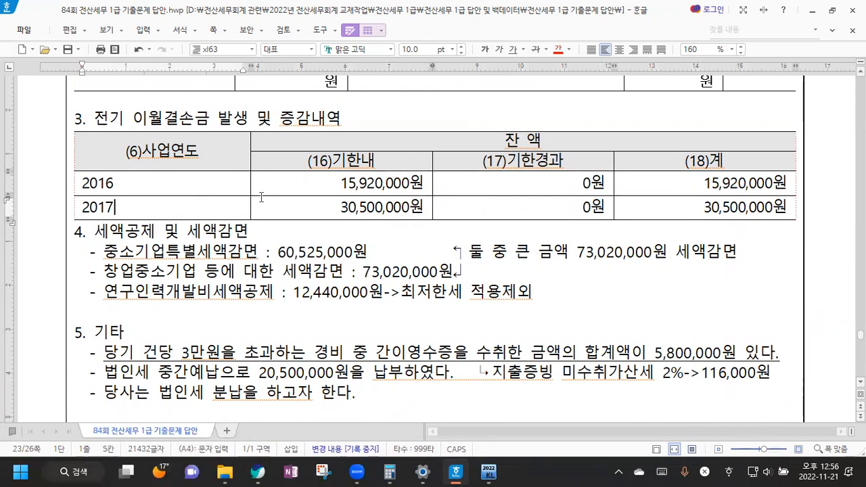
{"action": "left_click", "coordinate": [359, 120]}
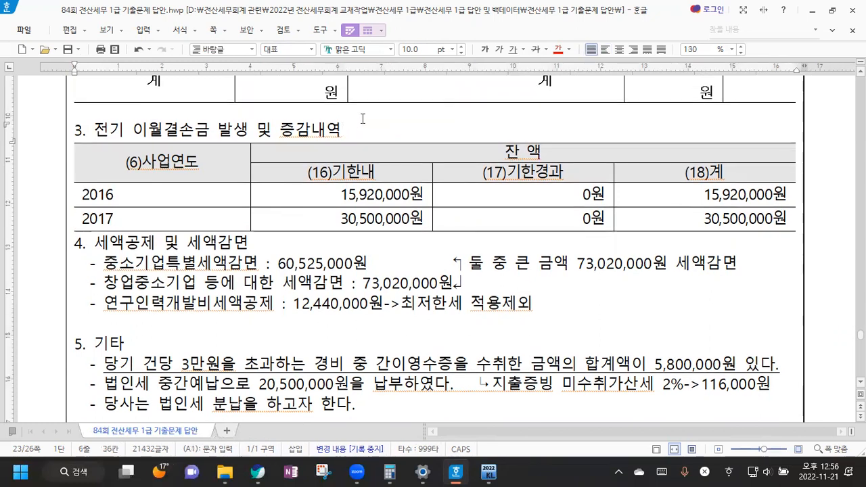
{"action": "type", "text": "->"}
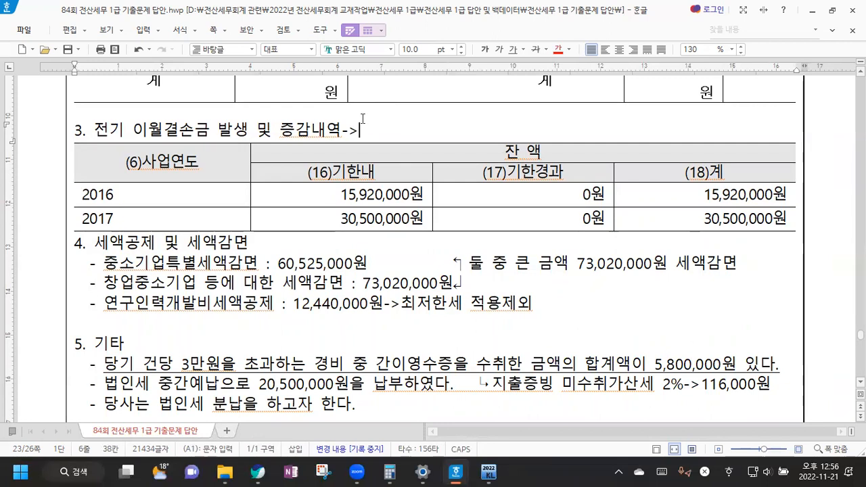
{"action": "type", "text": "09"}
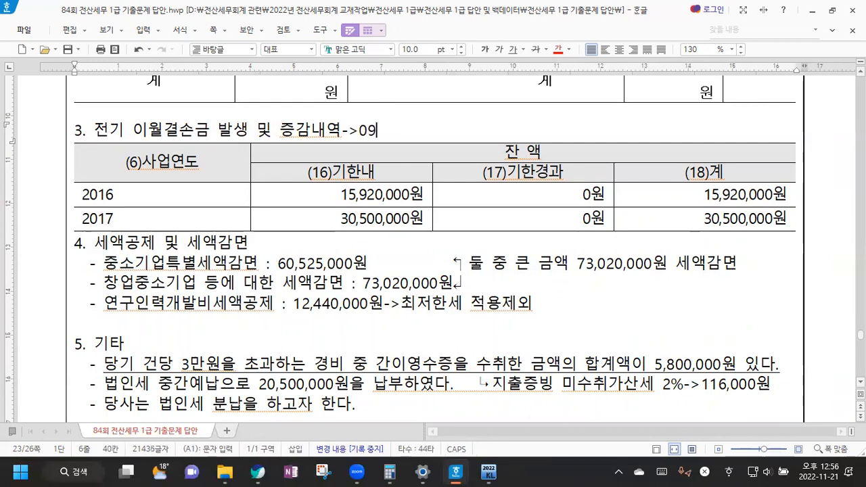
{"action": "type", "text": "년 이후 "}
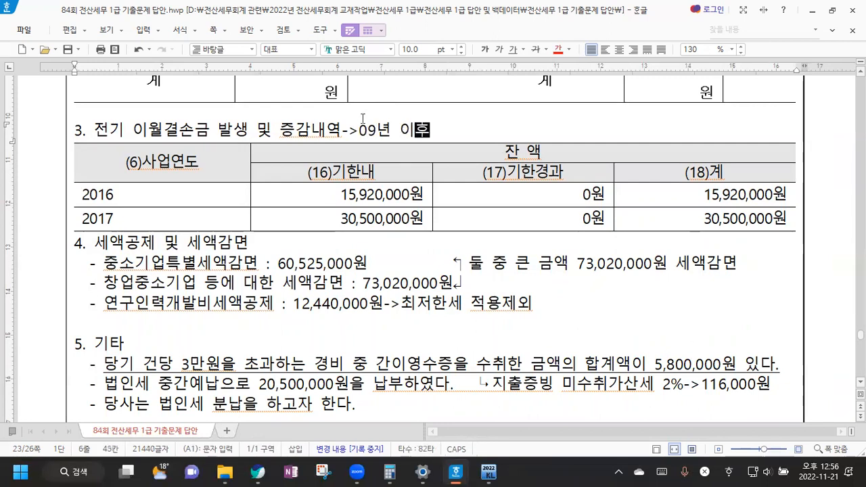
{"action": "type", "text": "분 10"}
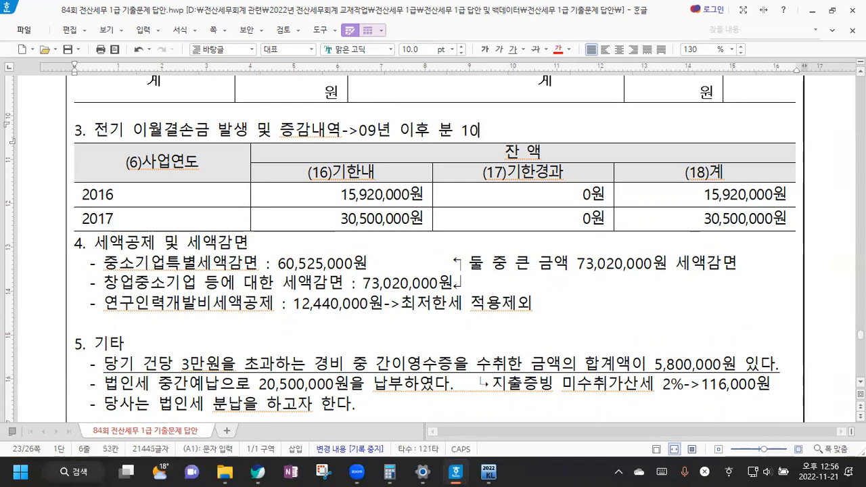
{"action": "type", "text": "년 간 이월 공제"}
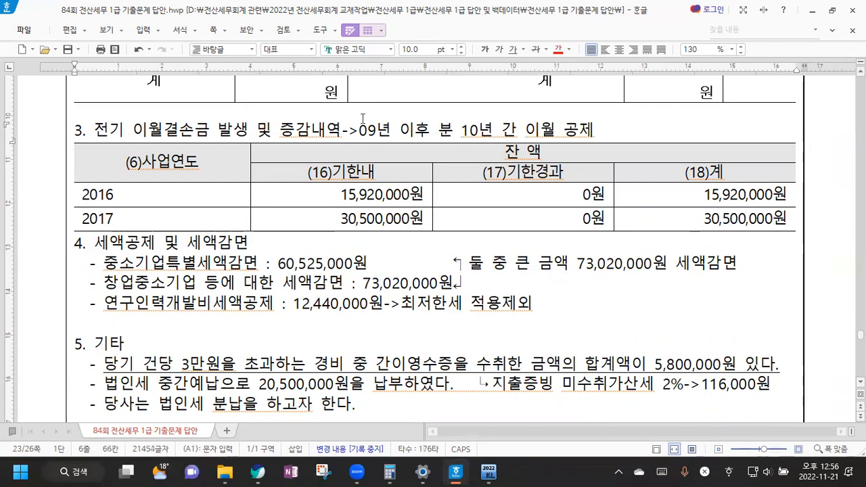
Add a second note line under the section 3 heading reading "20년 이후 분 15년간 이월공제".
{"action": "key", "text": "Return"}
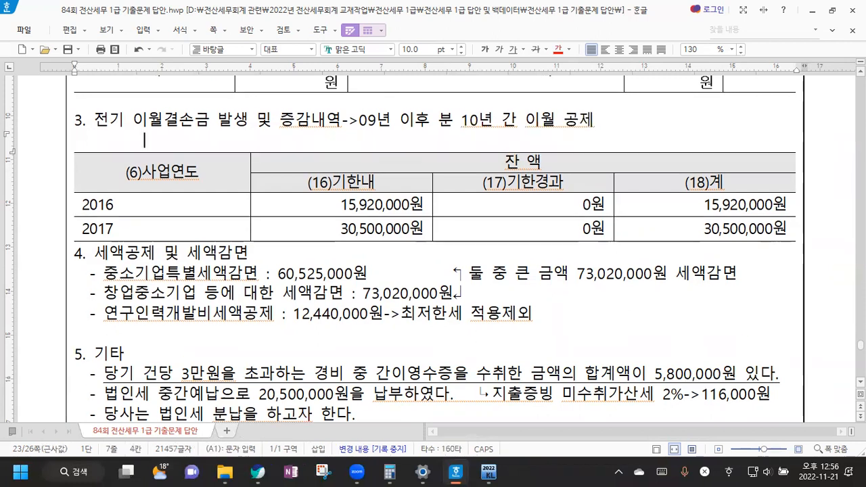
{"action": "type", "text": "20년 "}
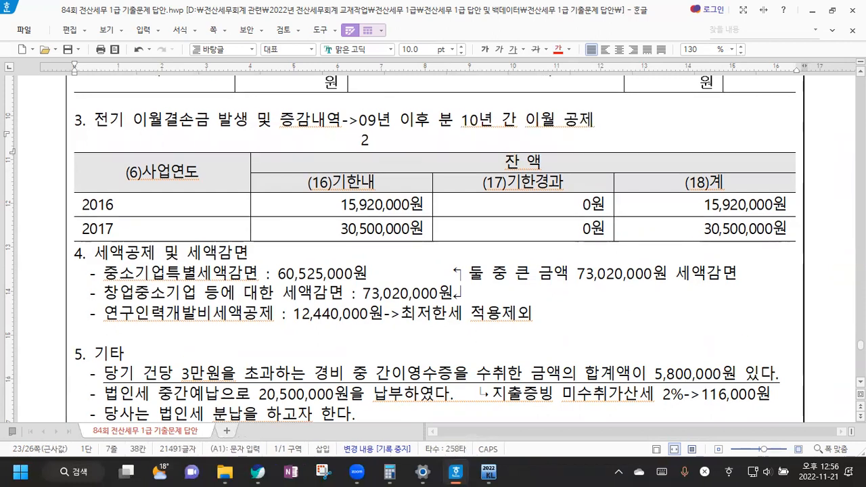
{"action": "type", "text": "이후 분 15년"}
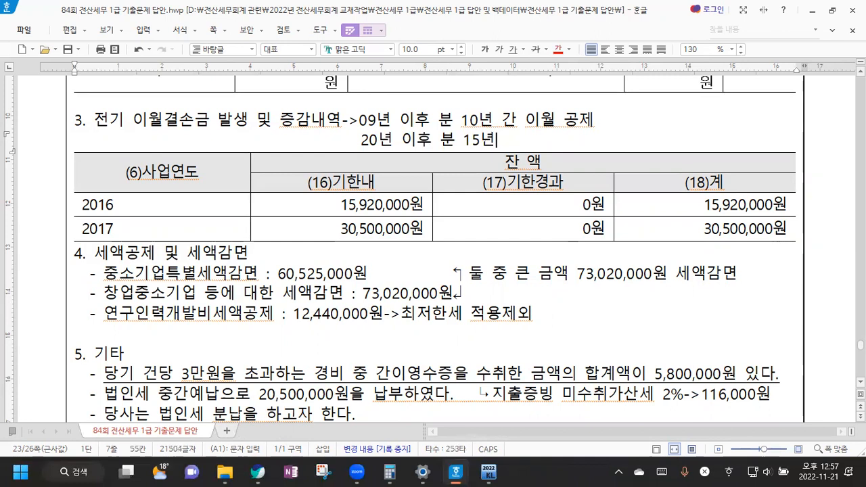
{"action": "type", "text": " 간 ㅇㅣ월"}
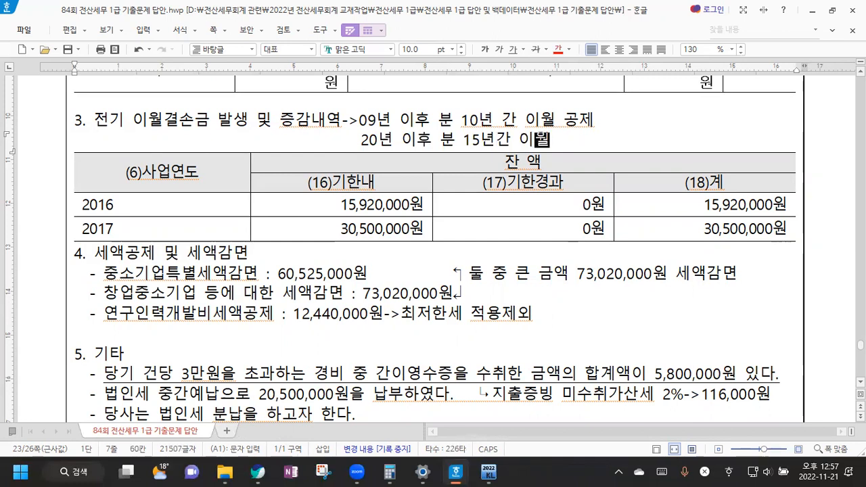
{"action": "type", "text": "공제"}
Remove the extra spaces in the first note line so it ends with "10년간 이월공제".
{"action": "key", "text": "Up"}
{"action": "key", "text": "Left"}
{"action": "key", "text": "Left"}
{"action": "key", "text": "Left"}
{"action": "key", "text": "Left"}
{"action": "key", "text": "Left"}
{"action": "key", "text": "Left"}
{"action": "key", "text": "Left"}
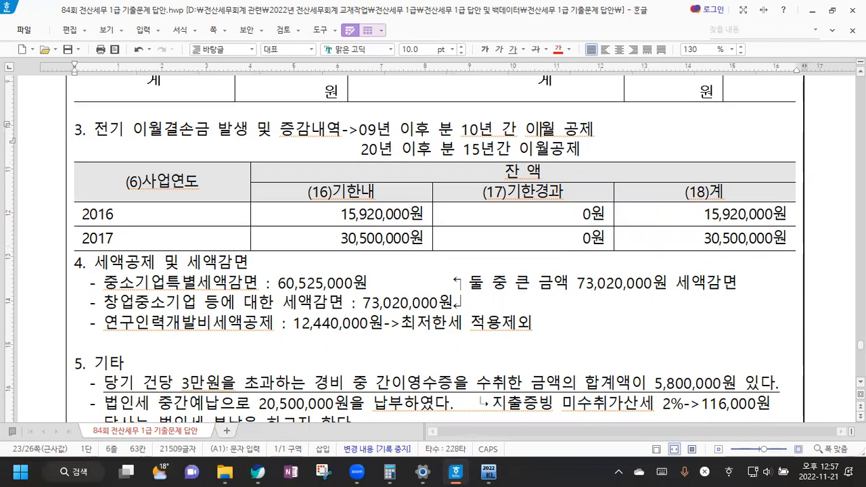
{"action": "key", "text": "Delete"}
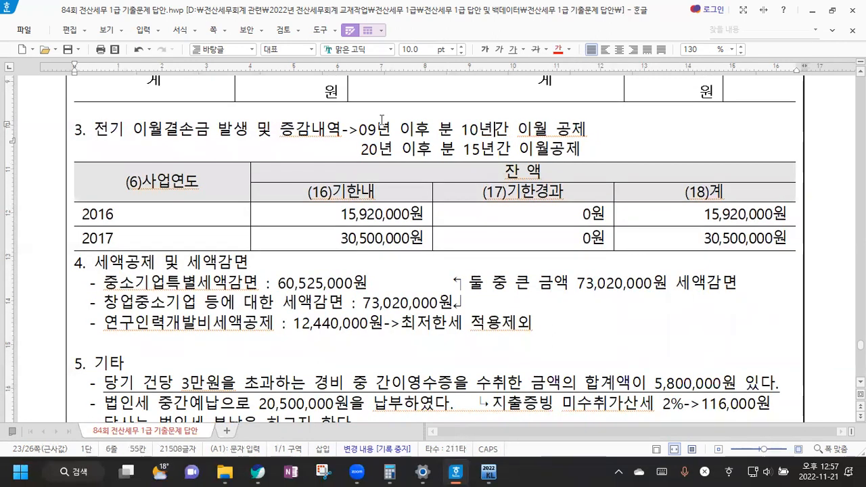
{"action": "left_click", "coordinate": [548, 131]}
{"action": "key", "text": "Delete"}
{"action": "left_click", "coordinate": [628, 155]}
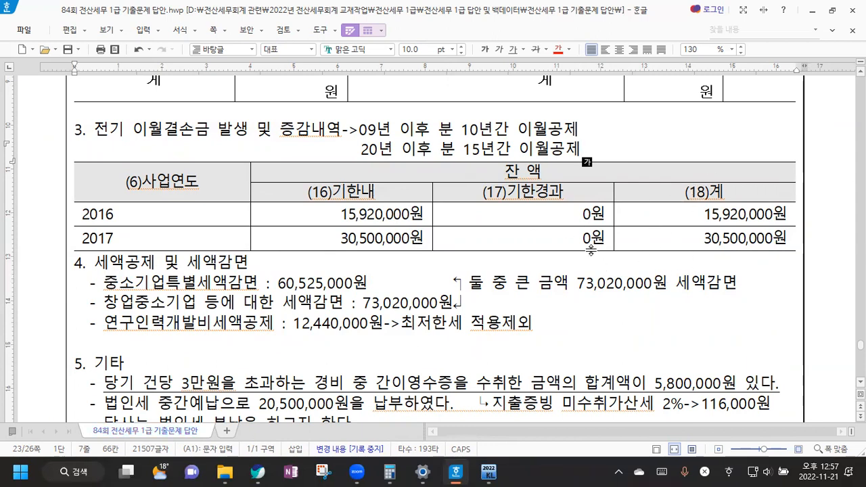
Save the answer document and insert a blank line above the "4. 세액공제 및 세액감면" heading.
{"action": "left_click", "coordinate": [68, 50]}
{"action": "left_click", "coordinate": [68, 270]}
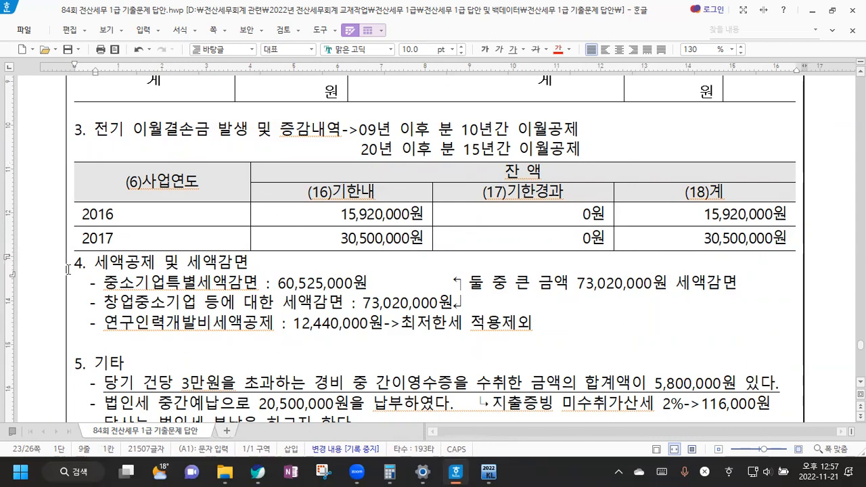
{"action": "key", "text": "Return"}
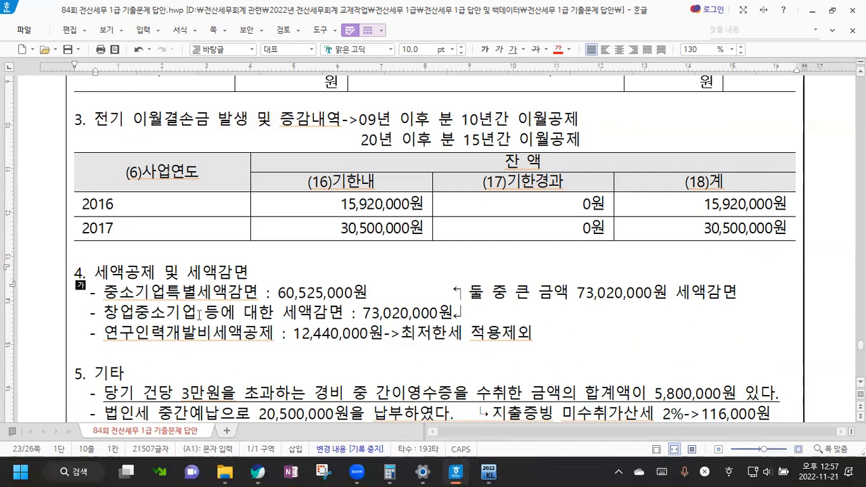
Review the section 4 tax credit and reduction items, comparing 중소기업특별세액감면 with 창업중소기업 등에 대한 세액감면.
{"action": "left_click_drag", "start_coordinate": [82, 293], "coordinate": [540, 339]}
{"action": "left_click", "coordinate": [540, 339]}
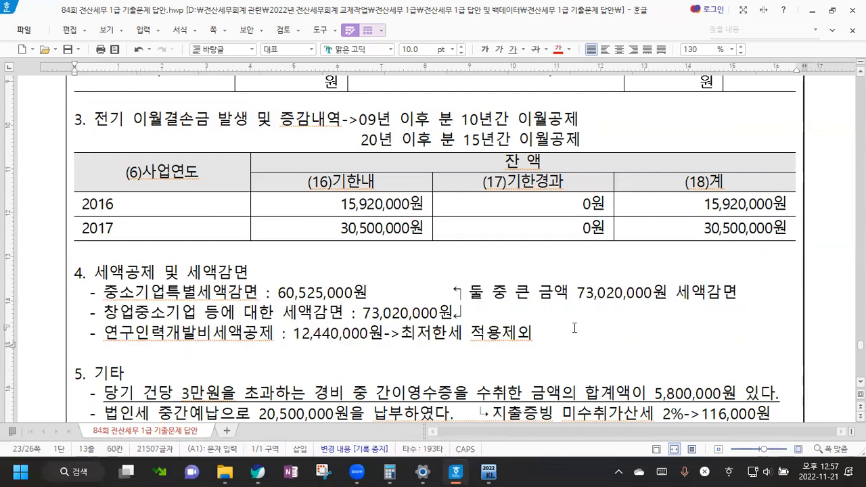
{"action": "scroll", "coordinate": [271, 326], "scroll_direction": "down", "scroll_amount": 2}
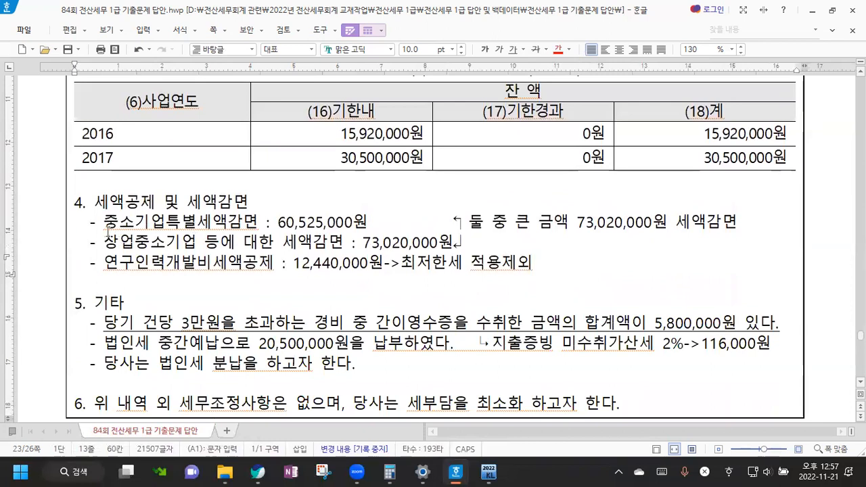
{"action": "left_click_drag", "start_coordinate": [82, 222], "coordinate": [534, 264]}
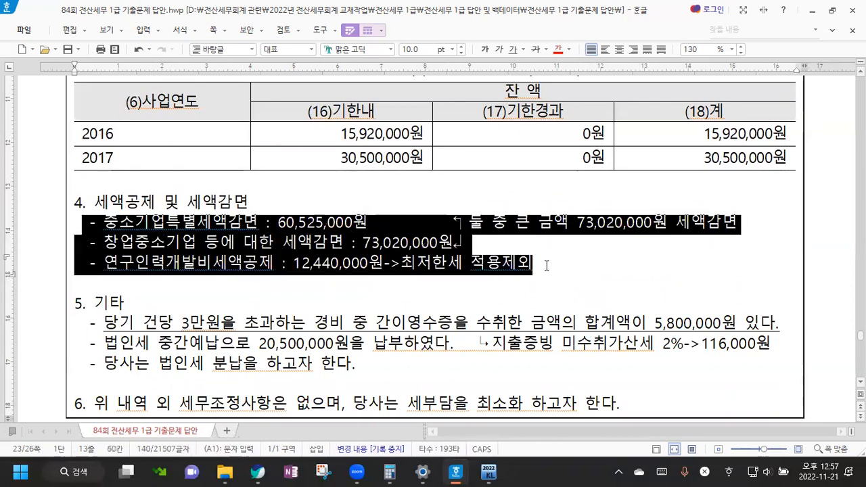
{"action": "left_click", "coordinate": [547, 265]}
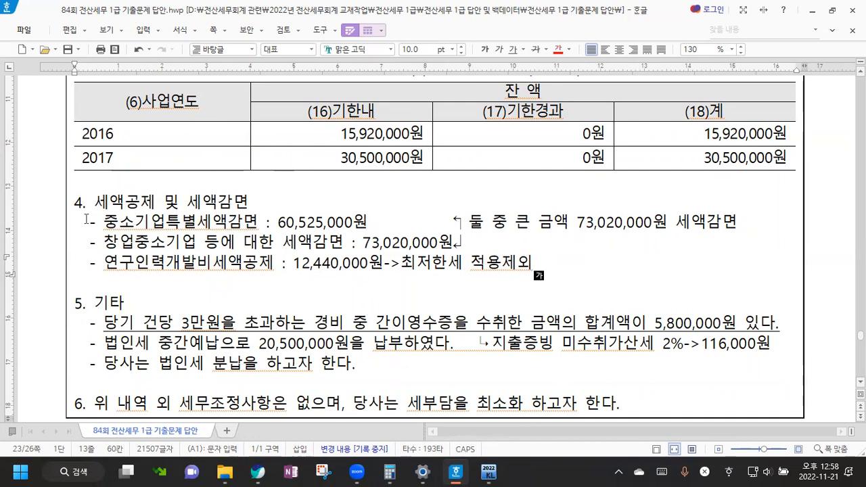
{"action": "left_click_drag", "start_coordinate": [134, 223], "coordinate": [283, 226]}
{"action": "left_click_drag", "start_coordinate": [105, 242], "coordinate": [259, 246]}
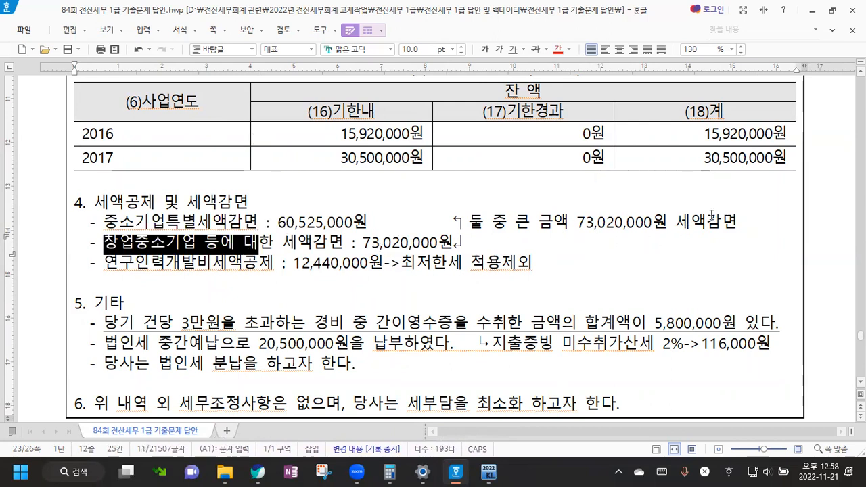
{"action": "left_click", "coordinate": [711, 215]}
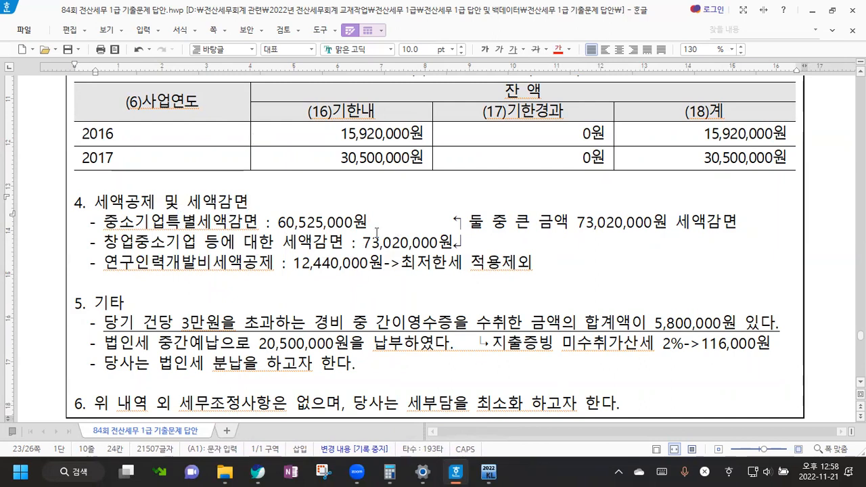
Append "->최저한세 적용대상" to the end of the 창업중소기업 등에 대한 세액감면 line in section 4.
{"action": "scroll", "coordinate": [658, 197], "scroll_direction": "down", "scroll_amount": 2}
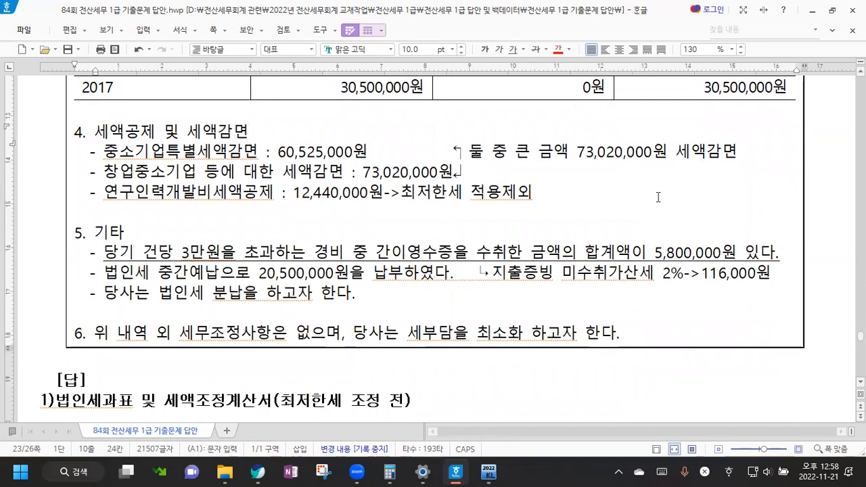
{"action": "key", "text": "Down"}
{"action": "left_click", "coordinate": [505, 169]}
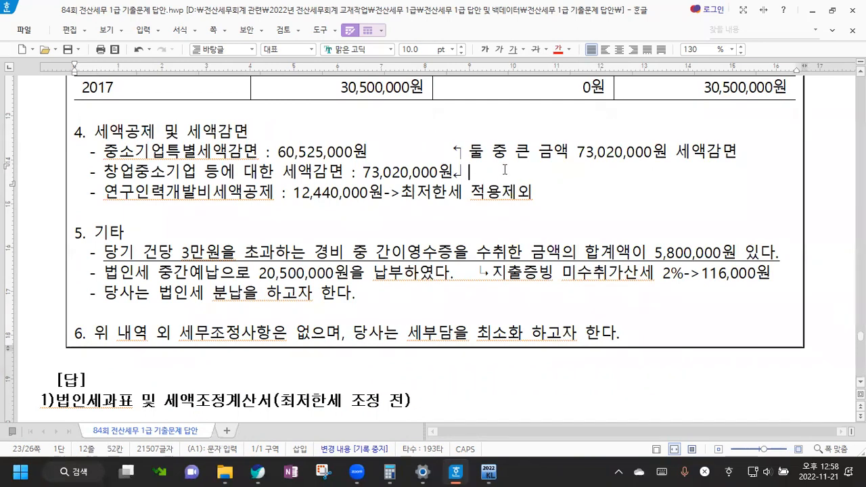
{"action": "type", "text": "->최저"}
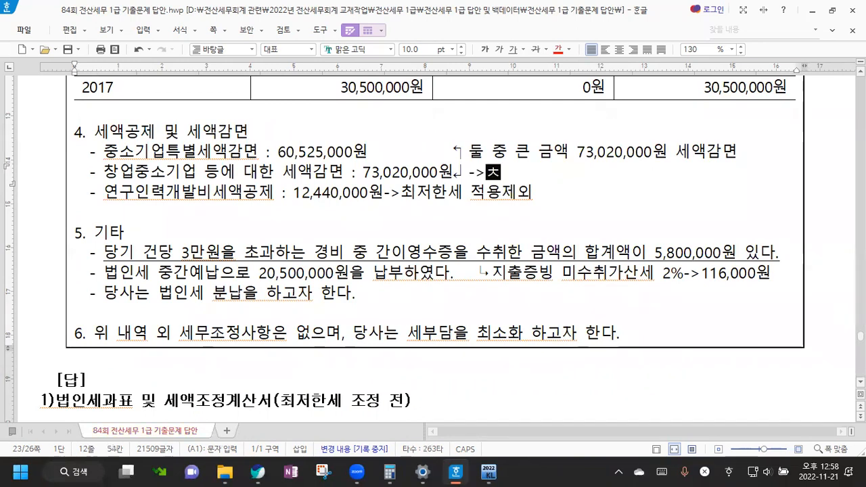
{"action": "type", "text": "한세 적ㅇ"}
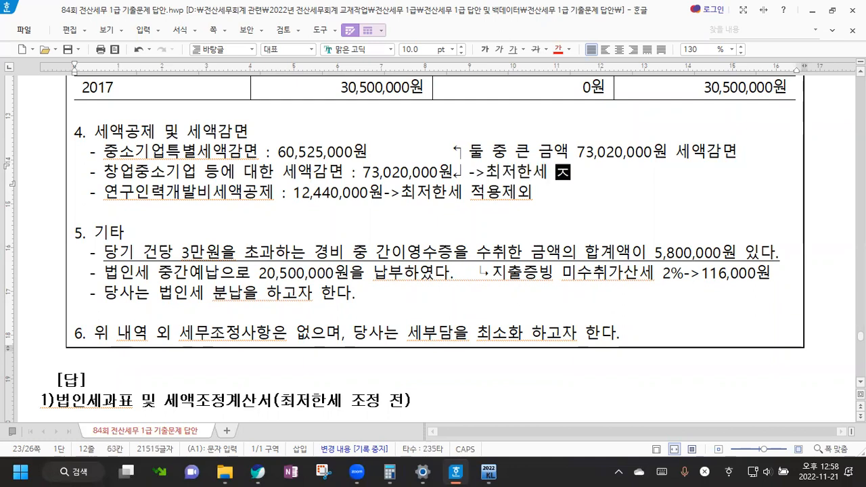
{"action": "type", "text": "용대상"}
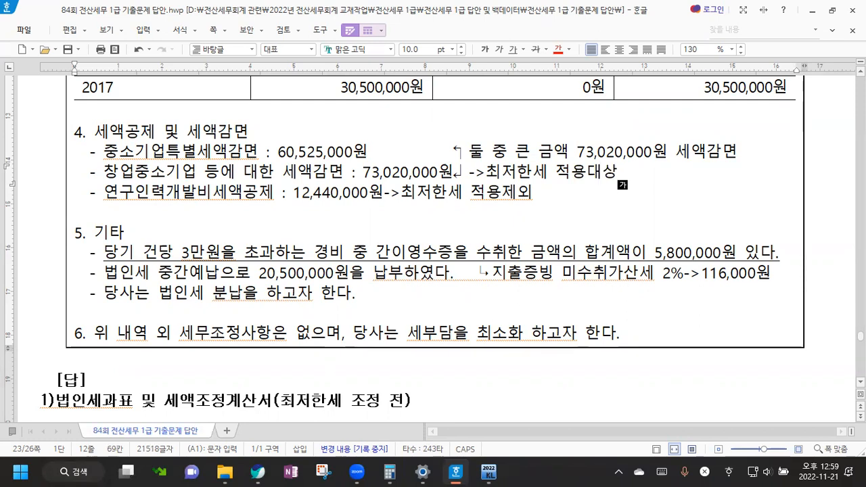
Colour the words "간이영수증을 수취" red in the first item of section 5.
{"action": "scroll", "coordinate": [383, 279], "scroll_direction": "down", "scroll_amount": 2}
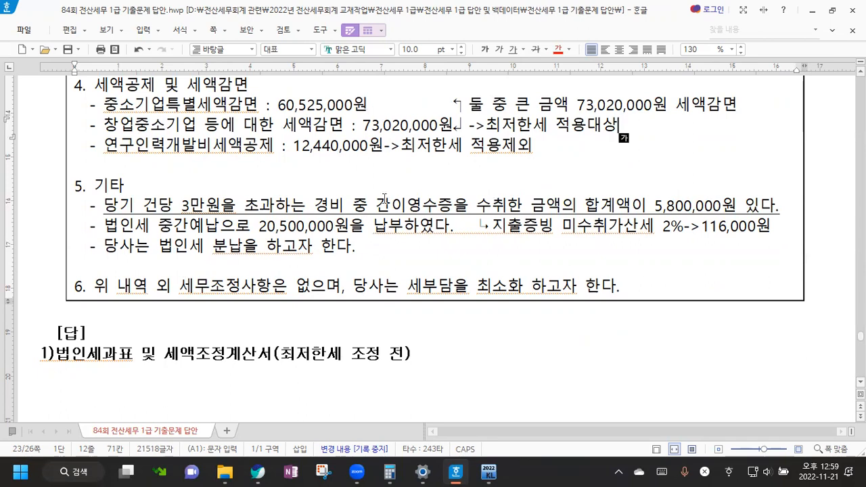
{"action": "left_click_drag", "start_coordinate": [374, 208], "coordinate": [507, 207]}
{"action": "left_click", "coordinate": [558, 49]}
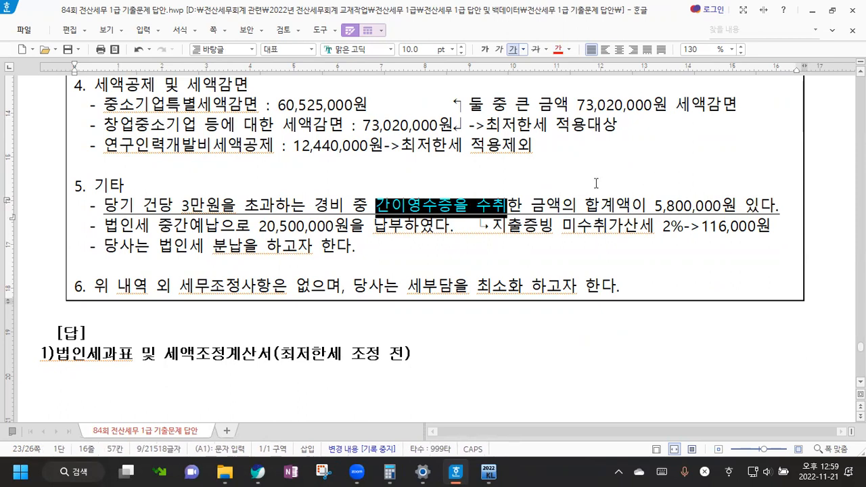
{"action": "left_click", "coordinate": [557, 253]}
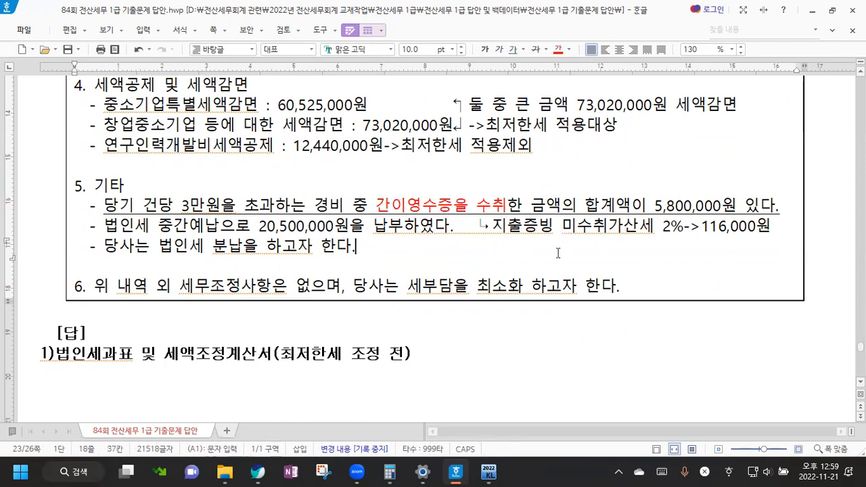
Review the 지출증빙 미수취가산세 note in section 5 and the instructions at the start of question [5].
{"action": "left_click_drag", "start_coordinate": [500, 232], "coordinate": [639, 232]}
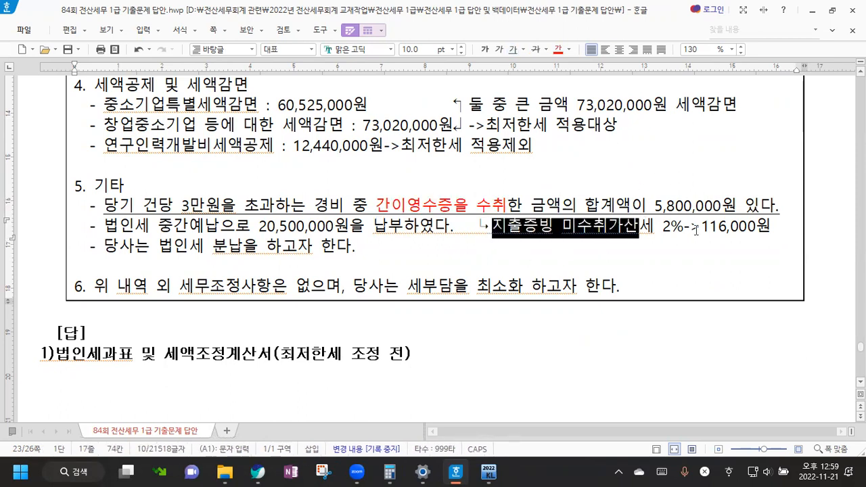
{"action": "left_click_drag", "start_coordinate": [700, 228], "coordinate": [771, 228]}
{"action": "left_click", "coordinate": [771, 227]}
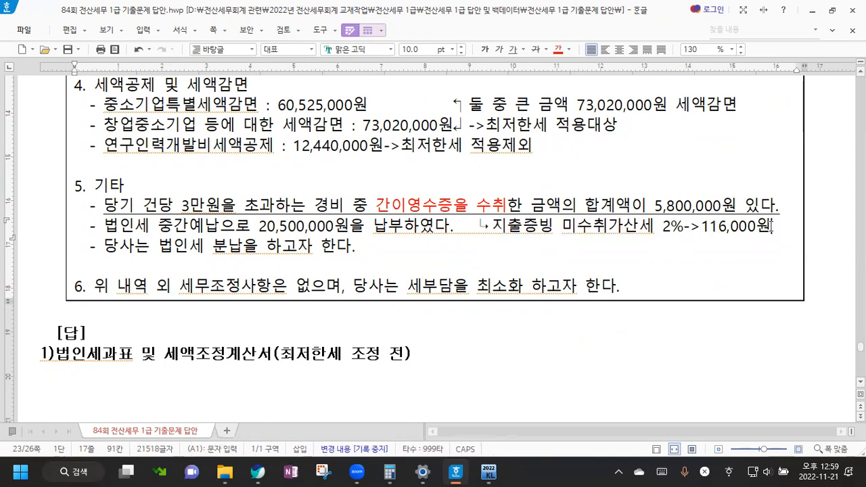
{"action": "left_click", "coordinate": [610, 236]}
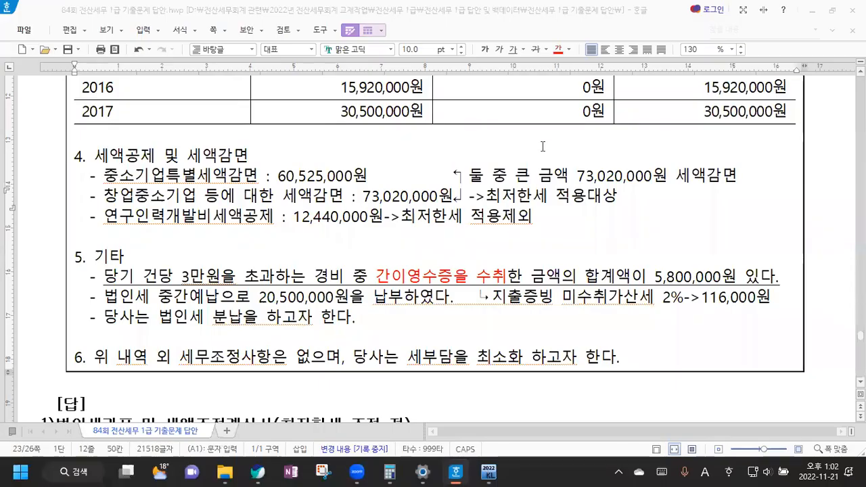
{"action": "scroll", "coordinate": [561, 183], "scroll_direction": "up", "scroll_amount": 3}
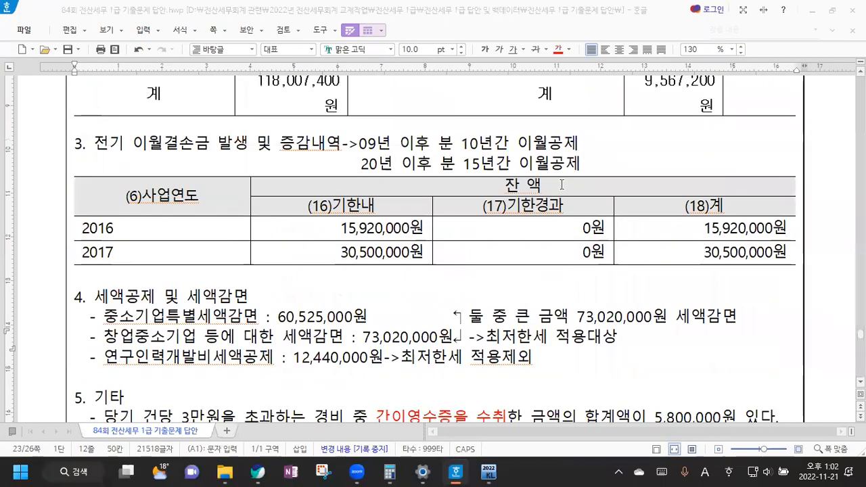
{"action": "scroll", "coordinate": [561, 183], "scroll_direction": "up", "scroll_amount": 15}
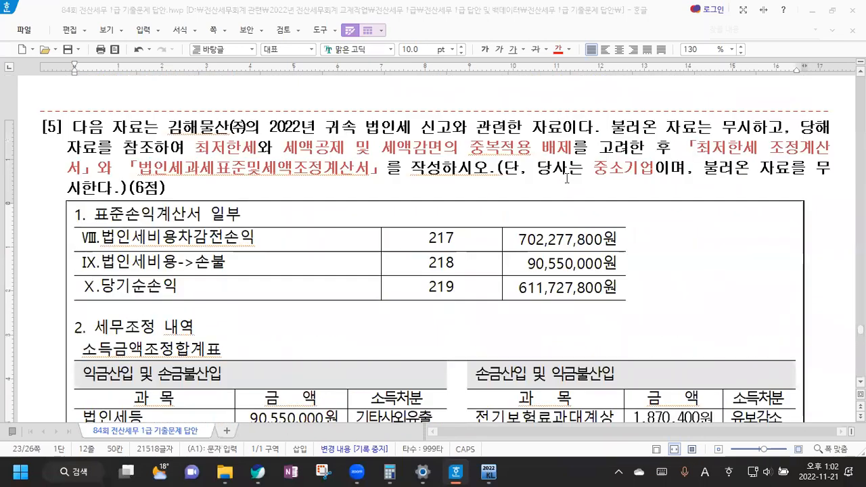
{"action": "left_click", "coordinate": [467, 178]}
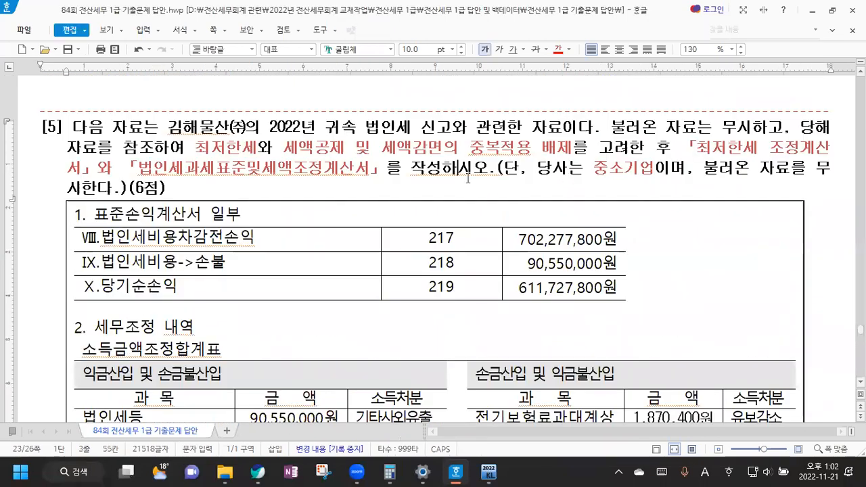
Switch to KcLep and open the 법인세과세표준및세액조정계산서 form under 법인조정 II.
{"action": "left_click", "coordinate": [487, 472]}
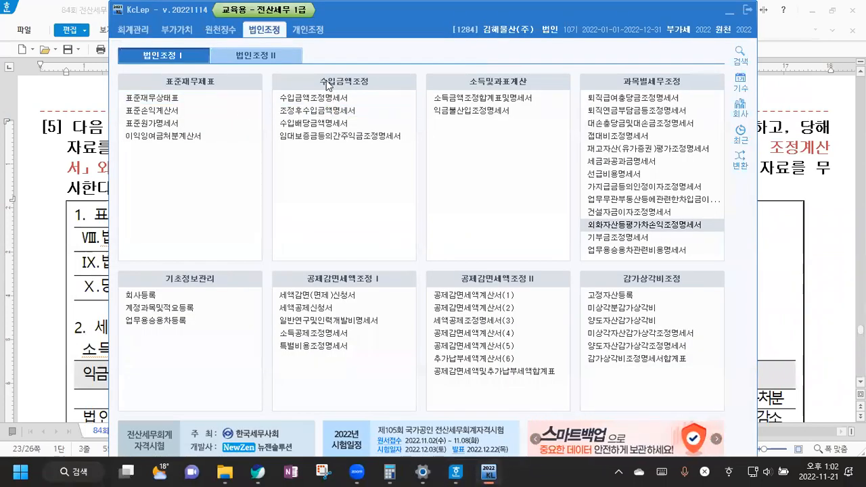
{"action": "left_click", "coordinate": [265, 60]}
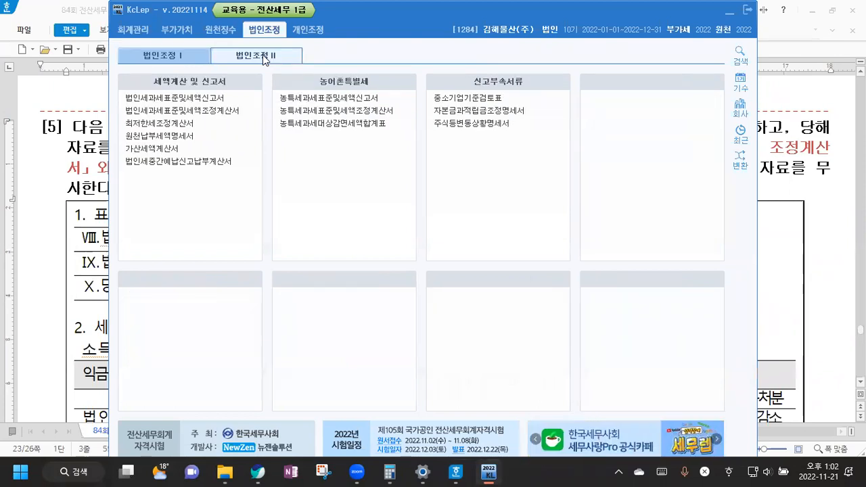
{"action": "left_click", "coordinate": [458, 472]}
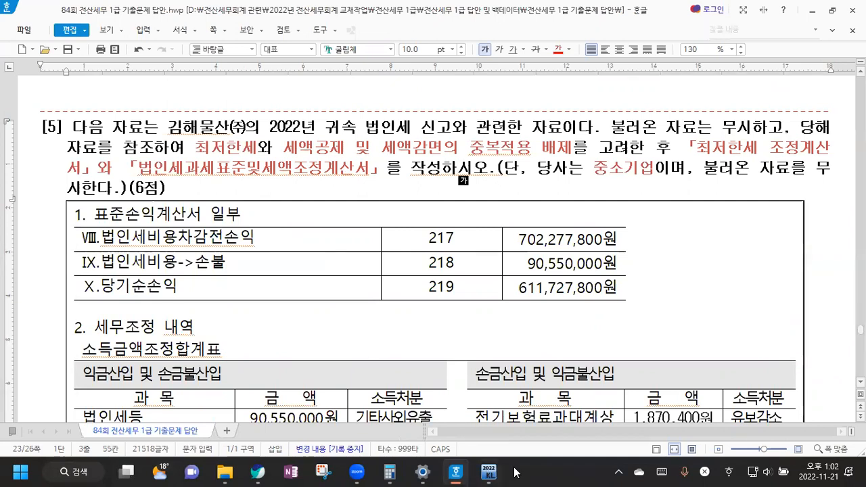
{"action": "left_click", "coordinate": [489, 472]}
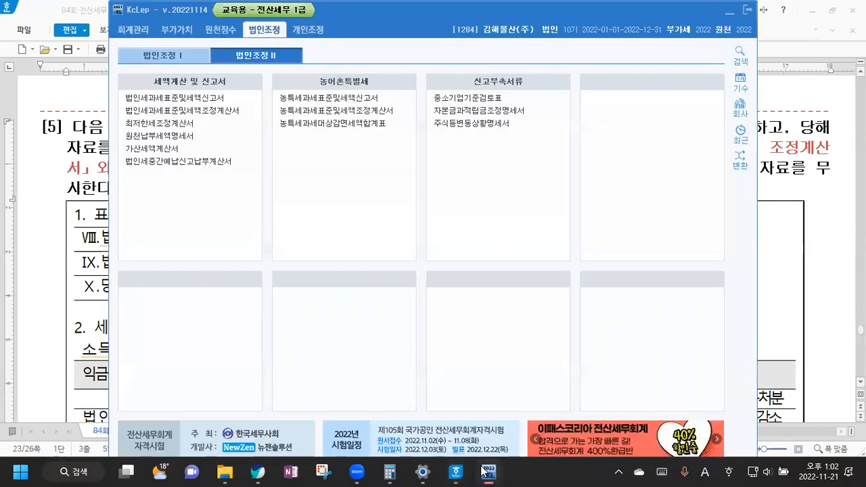
{"action": "left_click", "coordinate": [189, 112]}
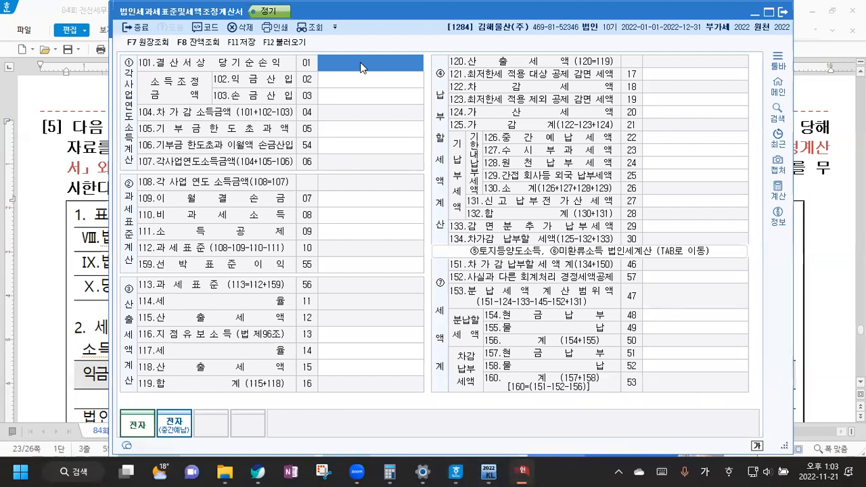
Enter 611,727,800 as 101.결산서상 당기순손익.
{"action": "type", "text": "61"}
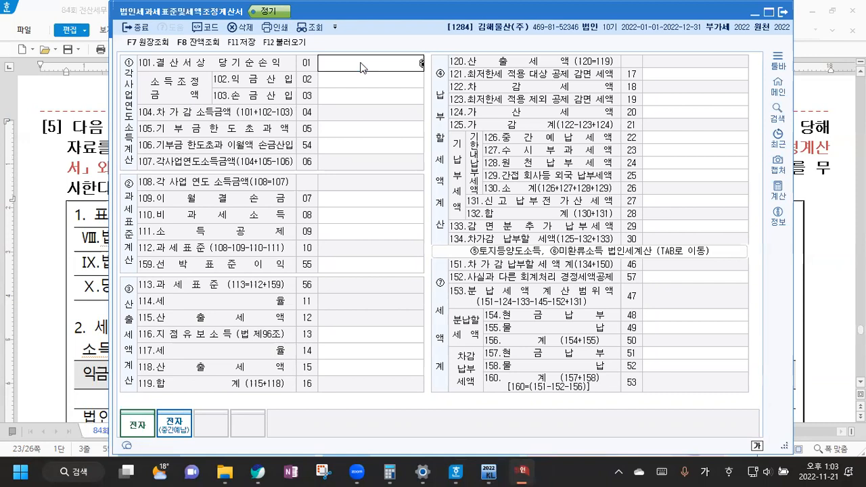
{"action": "type", "text": "1,727,"}
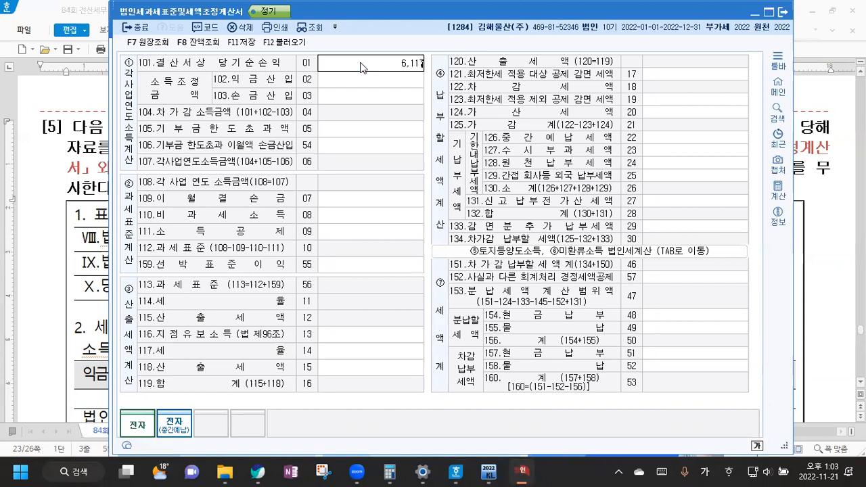
{"action": "type", "text": "800"}
{"action": "key", "text": "Return"}
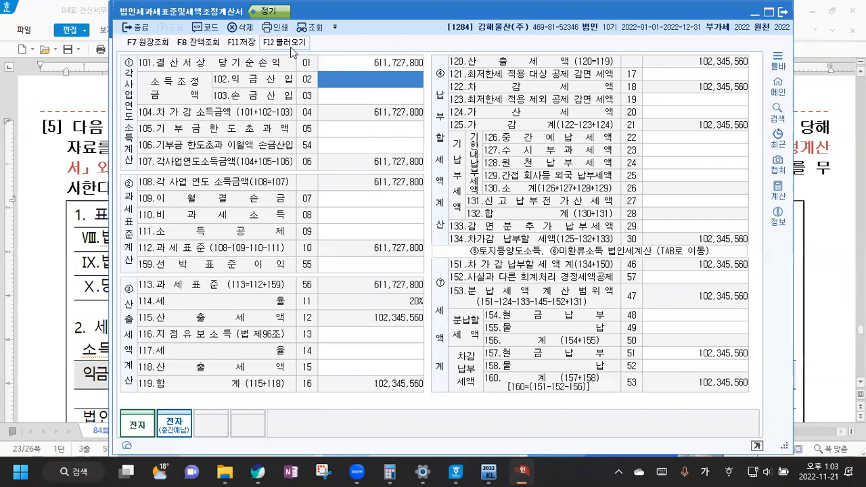
Enter the income adjustments: 118,007,400 for 102.익금산입 and 9,567,200 for 103.손금산입.
{"action": "type", "text": "18"}
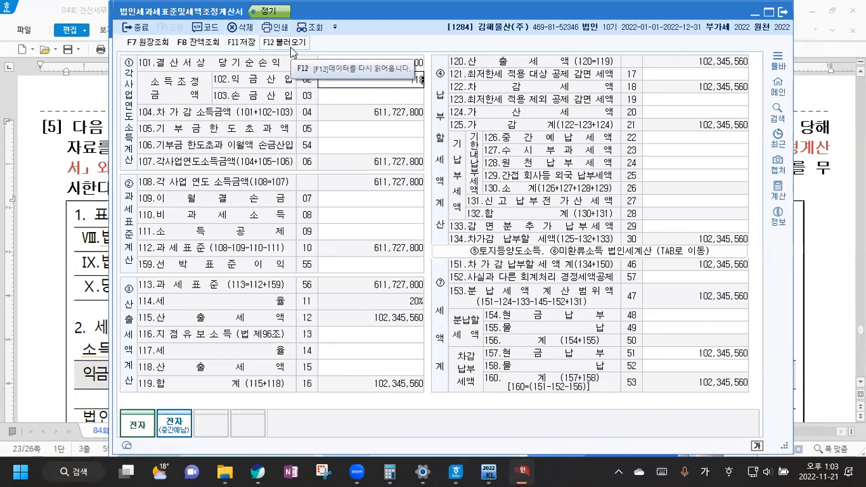
{"action": "type", "text": "000"}
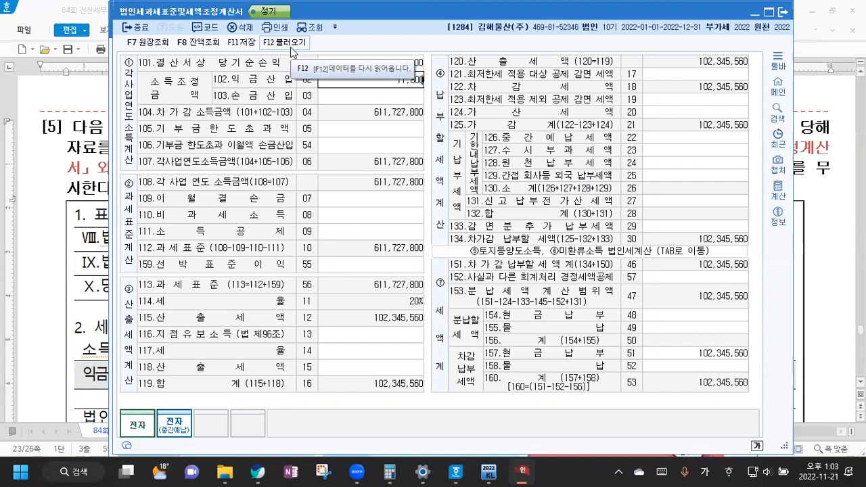
{"action": "type", "text": "400"}
{"action": "key", "text": "Return"}
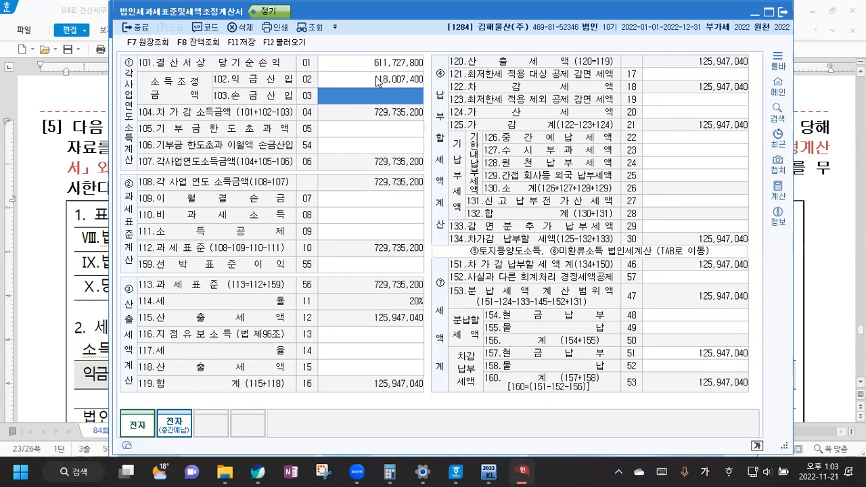
{"action": "type", "text": "9,567,200"}
{"action": "key", "text": "Return"}
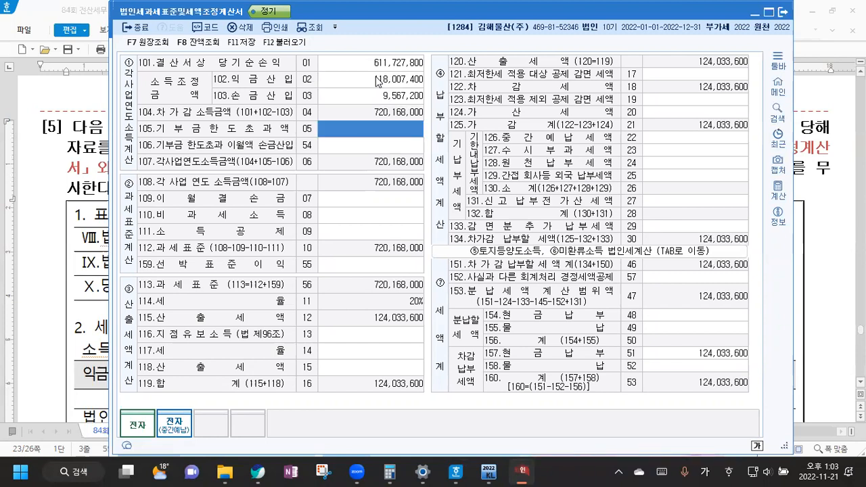
Enter 46,420,000 as 109.이월결손금 in the tax base calculation.
{"action": "left_click", "coordinate": [369, 198]}
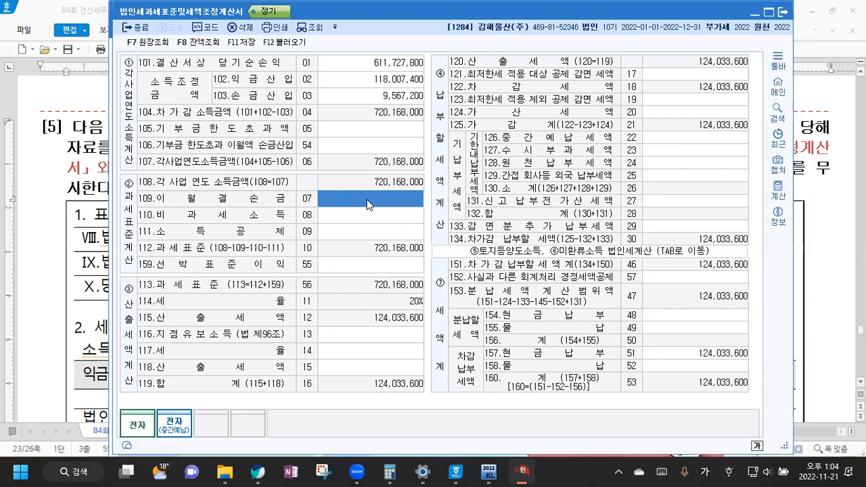
{"action": "type", "text": "46420000"}
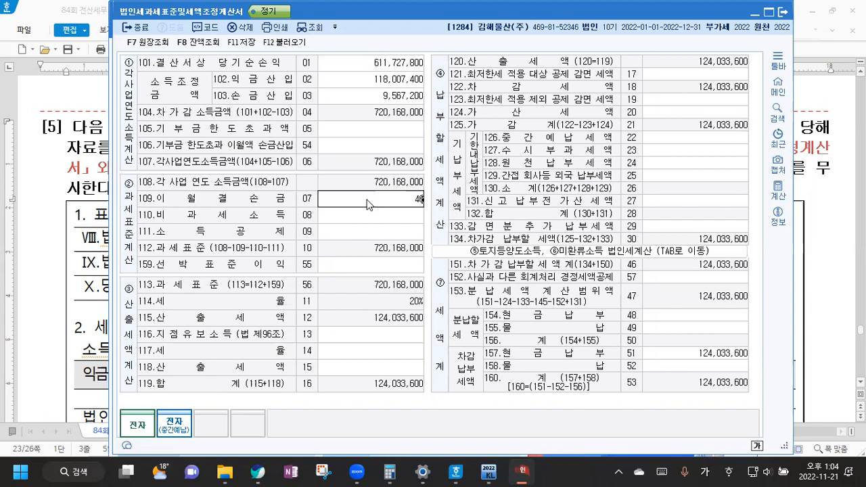
{"action": "key", "text": "Return"}
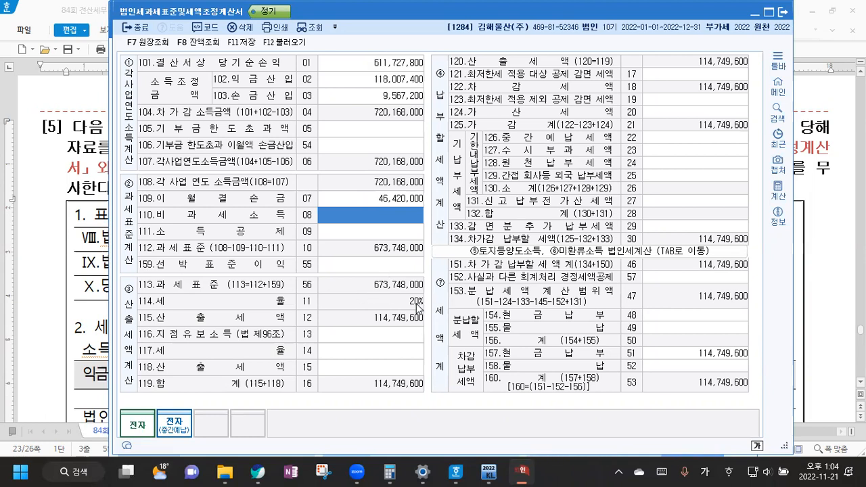
Check the 세액공제 및 세액감면 data in the exam document and enter 73,020,000 as 121.최저한세 적용 대상 공제 감면 세액.
{"action": "left_click", "coordinate": [724, 73]}
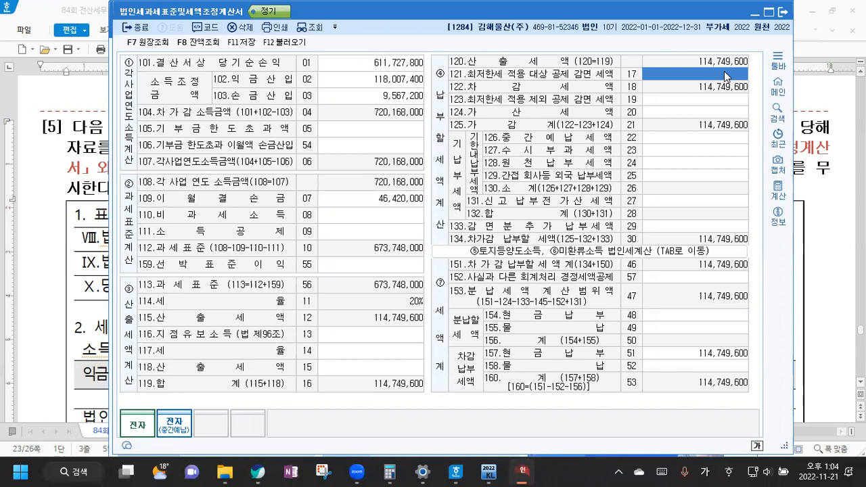
{"action": "left_click", "coordinate": [52, 235]}
{"action": "scroll", "coordinate": [75, 230], "scroll_direction": "down", "scroll_amount": 15}
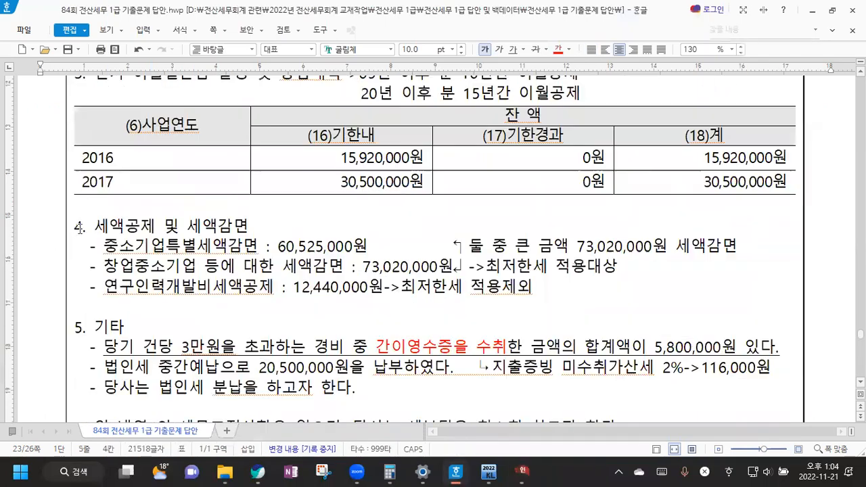
{"action": "scroll", "coordinate": [80, 225], "scroll_direction": "up", "scroll_amount": 6}
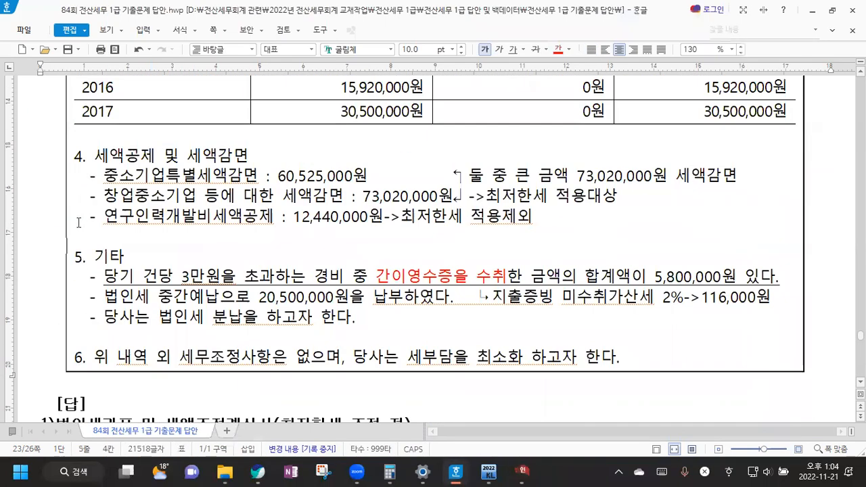
{"action": "scroll", "coordinate": [79, 224], "scroll_direction": "down", "scroll_amount": 2}
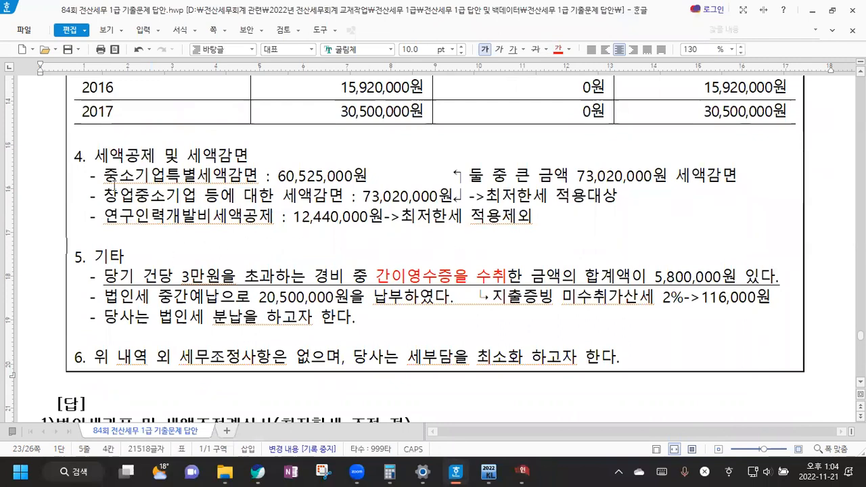
{"action": "left_click", "coordinate": [90, 178]}
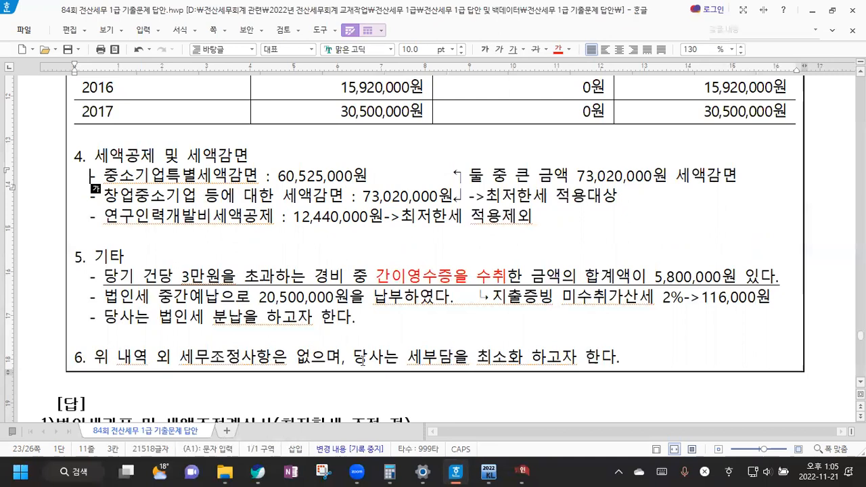
{"action": "left_click", "coordinate": [521, 472]}
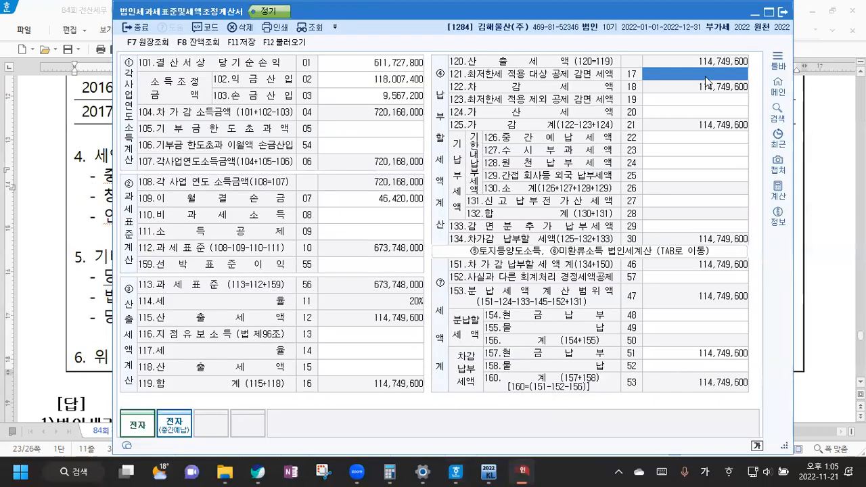
{"action": "type", "text": "73020000"}
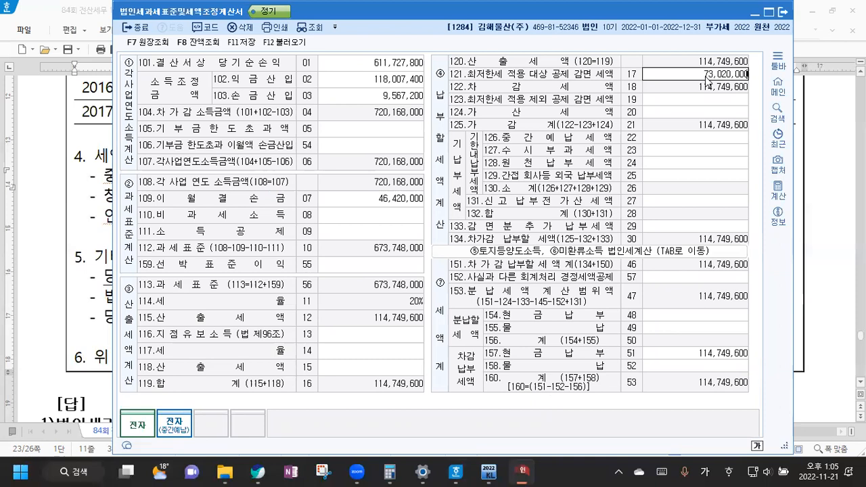
{"action": "key", "text": "Return"}
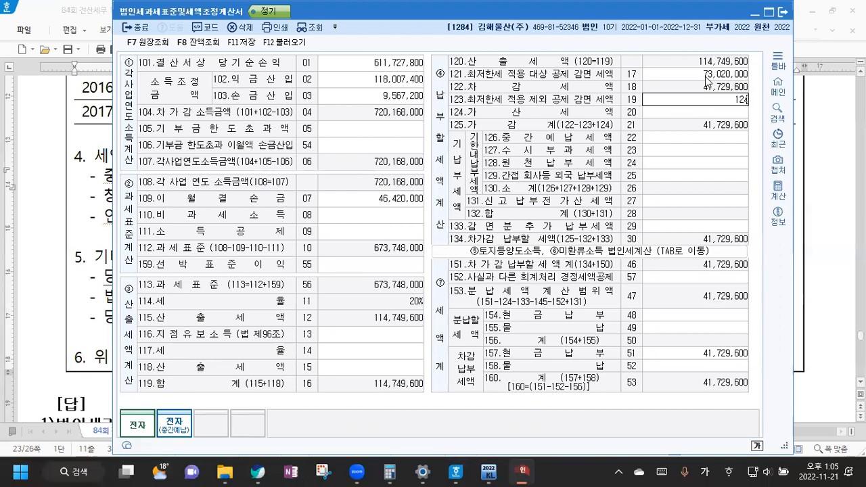
Enter 12,440,000 as 123.최저한세 적용 제외 공제 감면 세액 and 20,500,000 as 126.중간예납세액.
{"action": "type", "text": "000"}
{"action": "key", "text": "Return"}
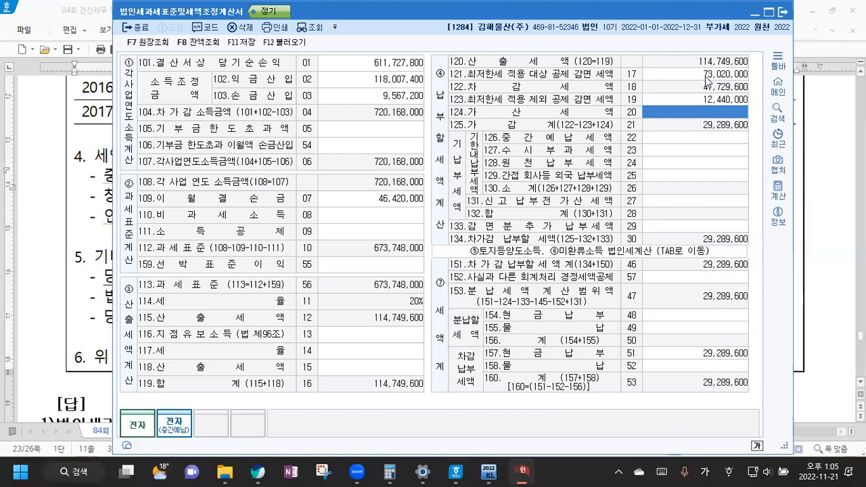
{"action": "key", "text": "Return"}
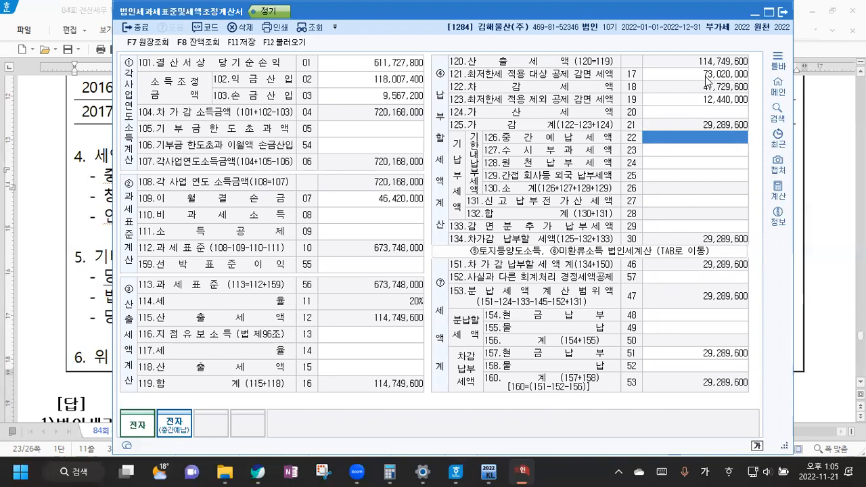
{"action": "type", "text": "20500000"}
{"action": "key", "text": "Return"}
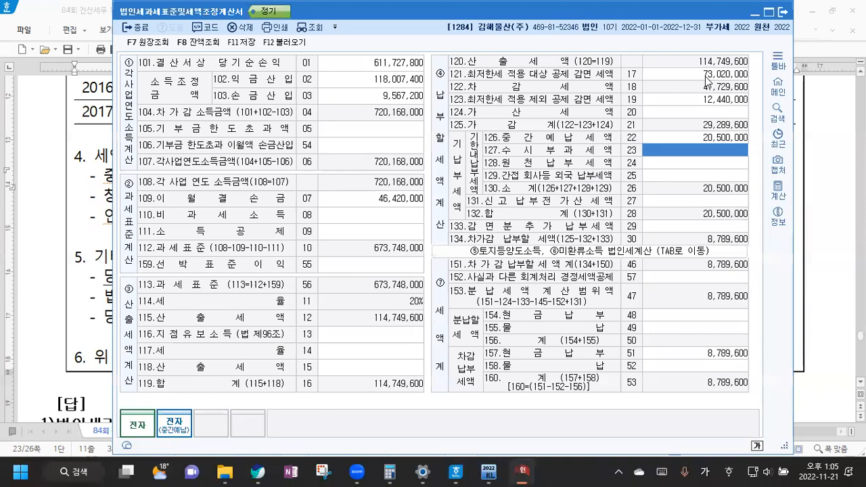
Enter 116,000 as 124.가산세액 and save the 법인세과세표준및세액조정계산서.
{"action": "left_click", "coordinate": [717, 114]}
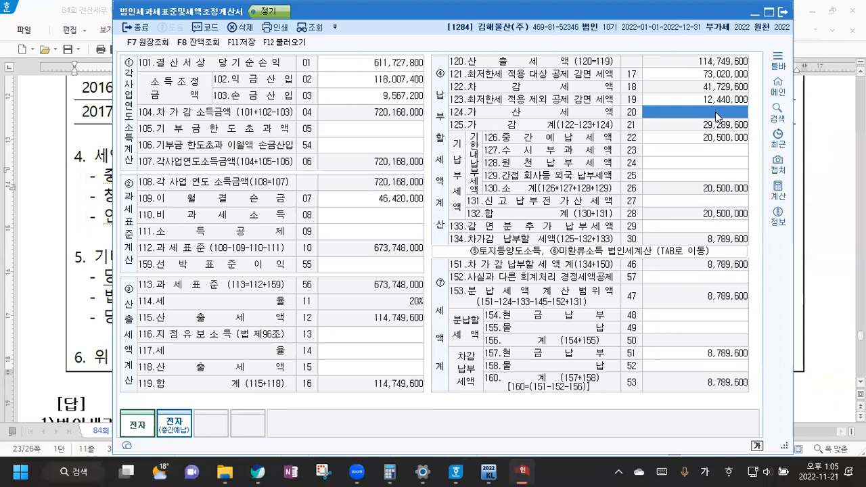
{"action": "type", "text": "1160000"}
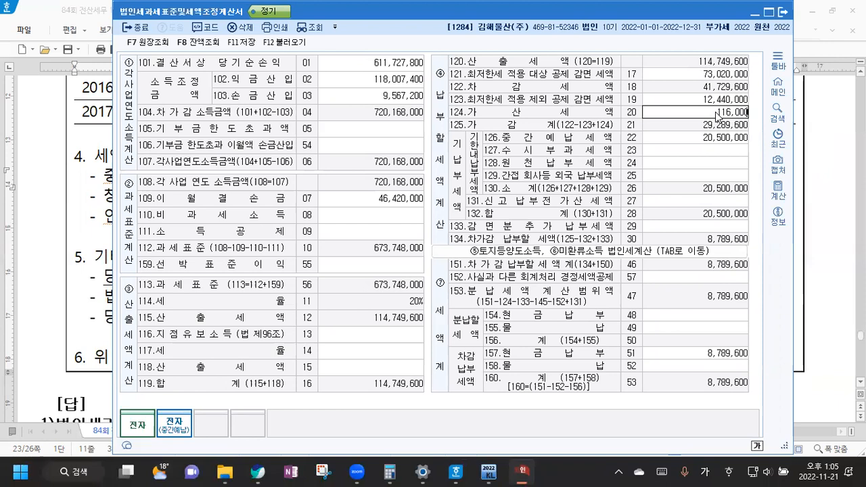
{"action": "key", "text": "Return"}
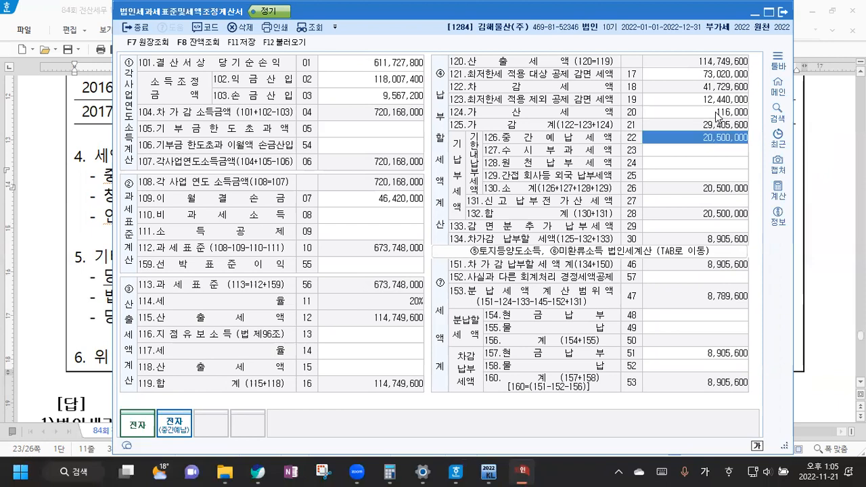
{"action": "left_click", "coordinate": [250, 46]}
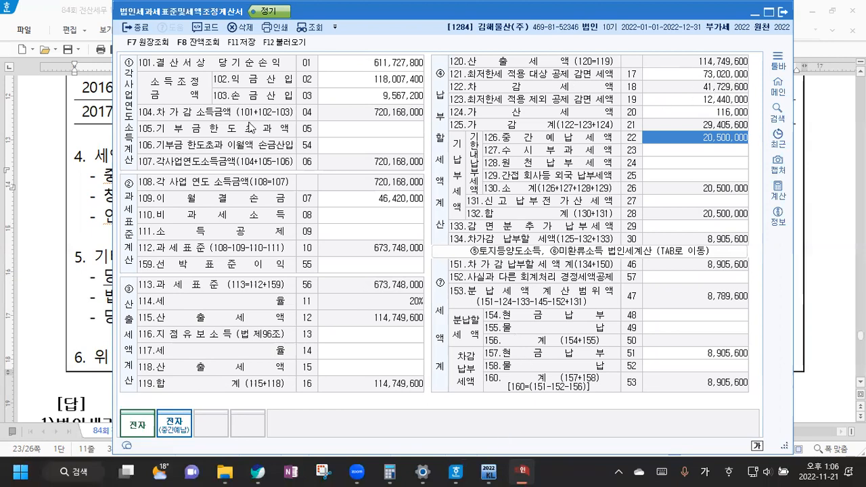
Open the 최저한세조정계산서 form from 법인조정 II and load its data anew.
{"action": "left_click", "coordinate": [491, 472]}
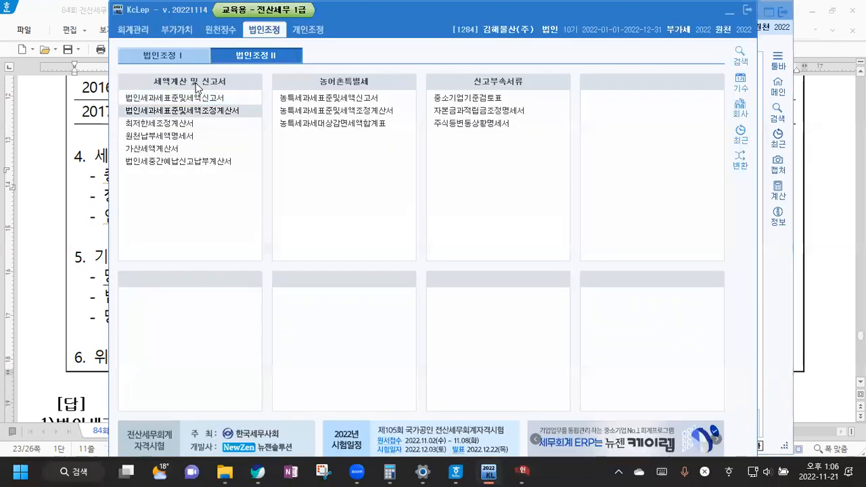
{"action": "left_click", "coordinate": [179, 124]}
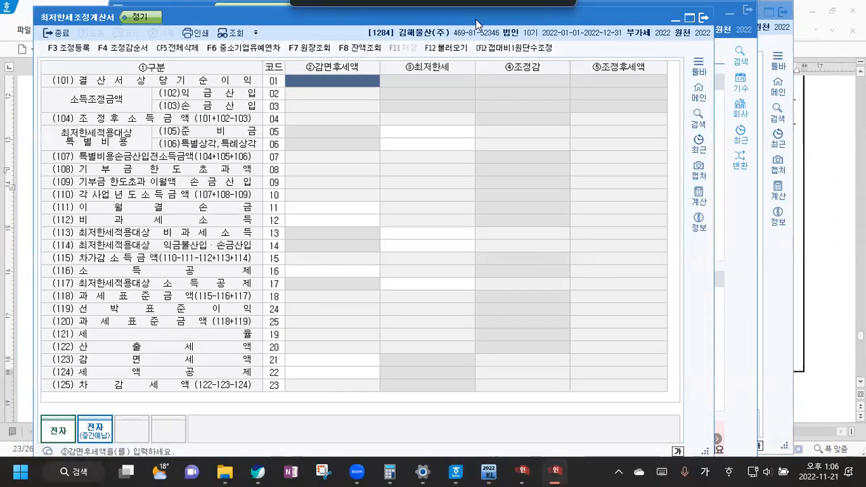
{"action": "left_click", "coordinate": [446, 42]}
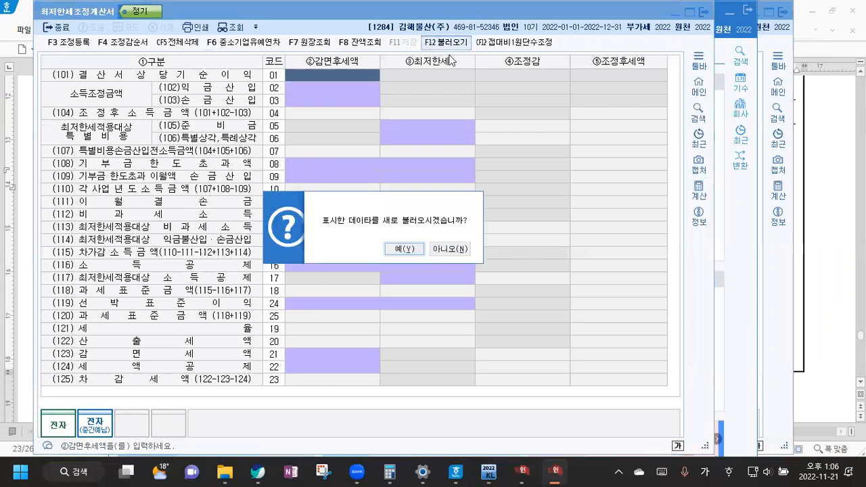
{"action": "left_click", "coordinate": [406, 255]}
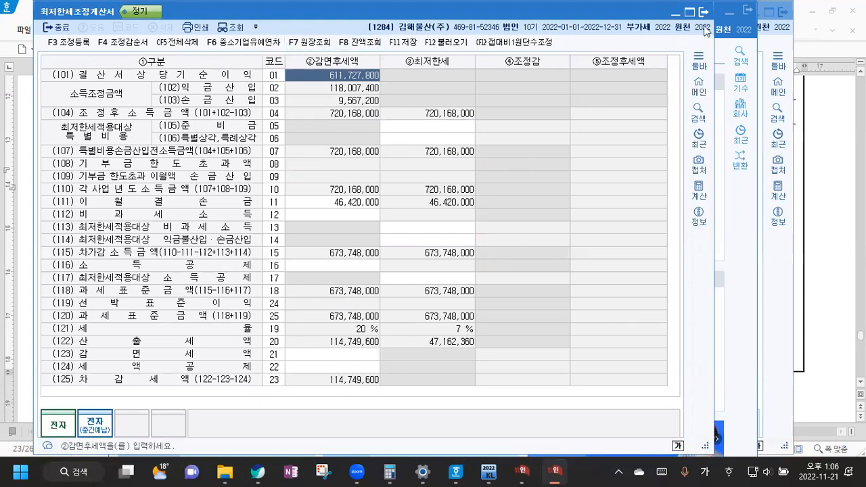
Reposition the 법인세과세표준및세액조정계산서 window so its tax amounts show beside the 최저한세조정계산서, and return to the latter.
{"action": "left_click", "coordinate": [765, 134]}
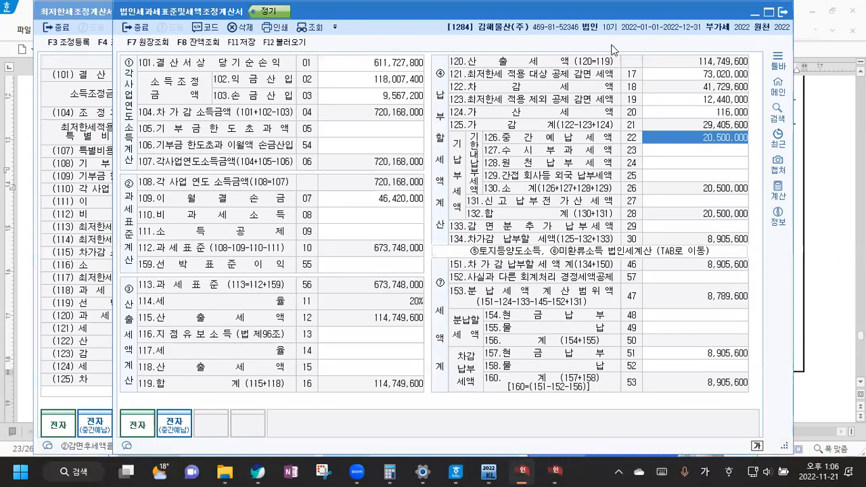
{"action": "double_click", "coordinate": [626, 13]}
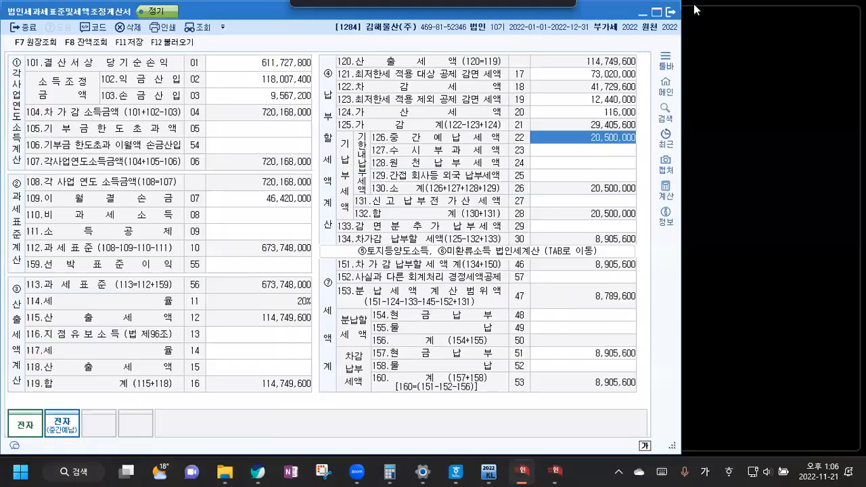
{"action": "left_click", "coordinate": [841, 7]}
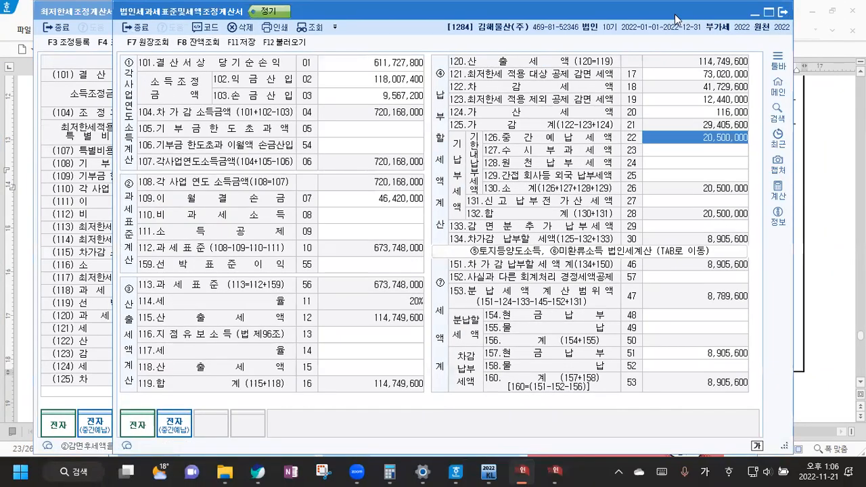
{"action": "left_click_drag", "start_coordinate": [674, 19], "coordinate": [745, 18]}
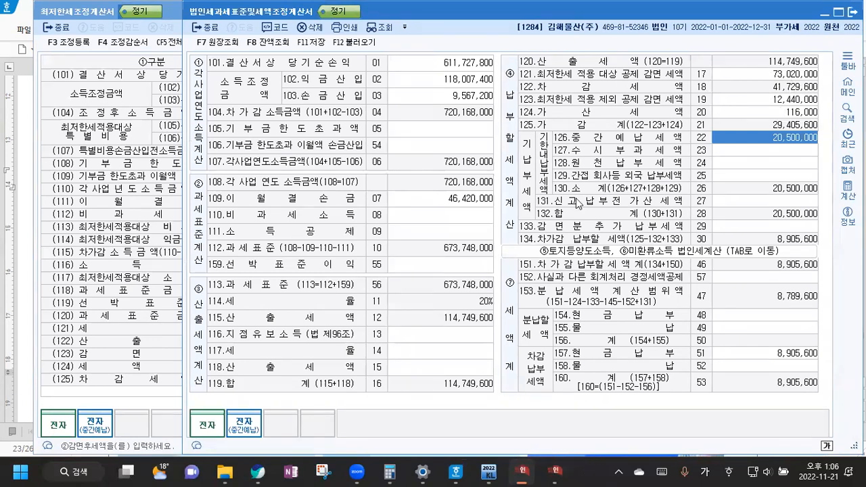
{"action": "left_click", "coordinate": [551, 470]}
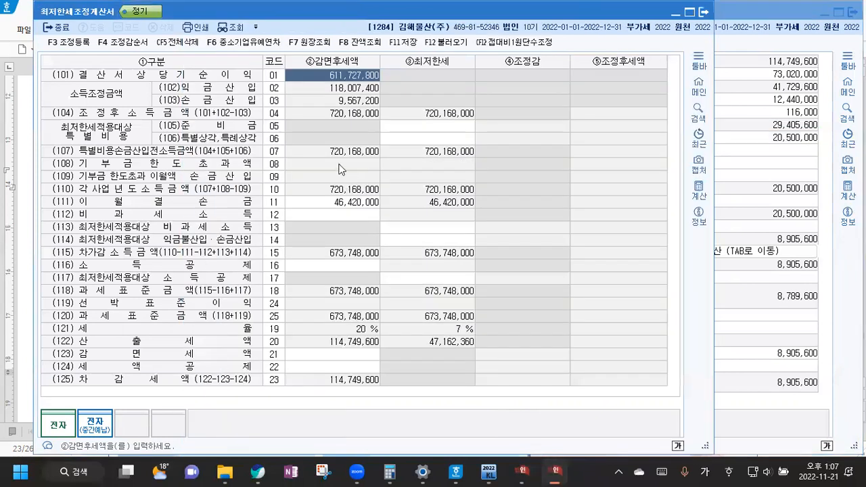
Enter 73,020,000 as (123) 감면세액 under ②감면후세액 in the 최저한세조정계산서.
{"action": "left_click", "coordinate": [339, 164]}
{"action": "left_click", "coordinate": [333, 179]}
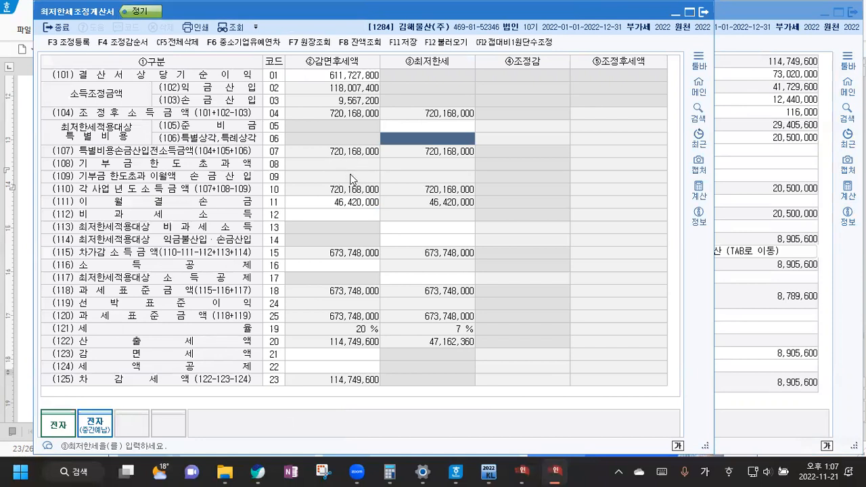
{"action": "left_click", "coordinate": [334, 217]}
{"action": "left_click", "coordinate": [335, 262]}
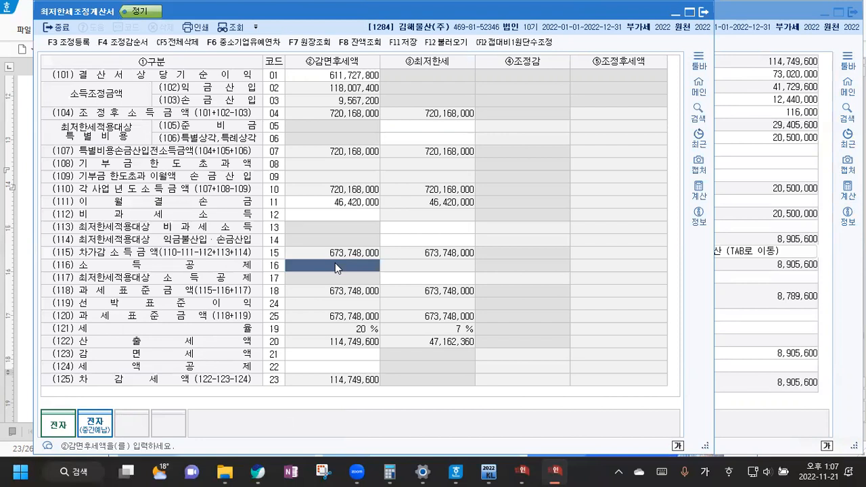
{"action": "left_click", "coordinate": [343, 354]}
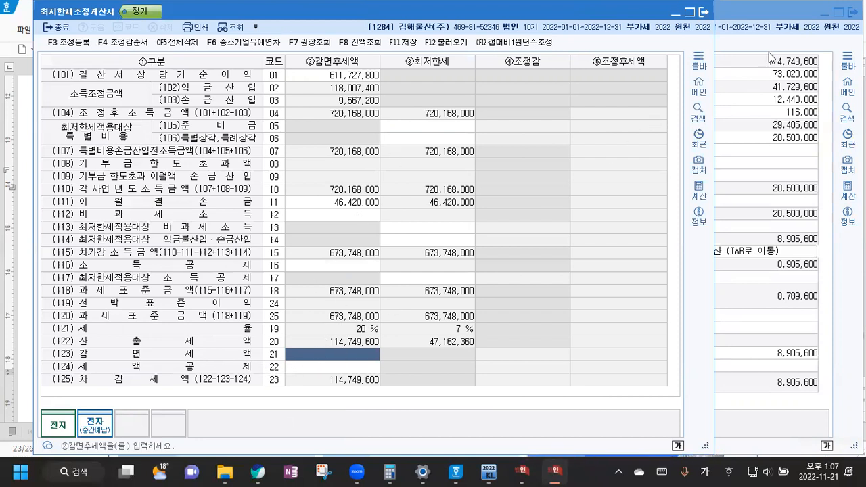
{"action": "left_click", "coordinate": [522, 470]}
{"action": "left_click", "coordinate": [519, 471]}
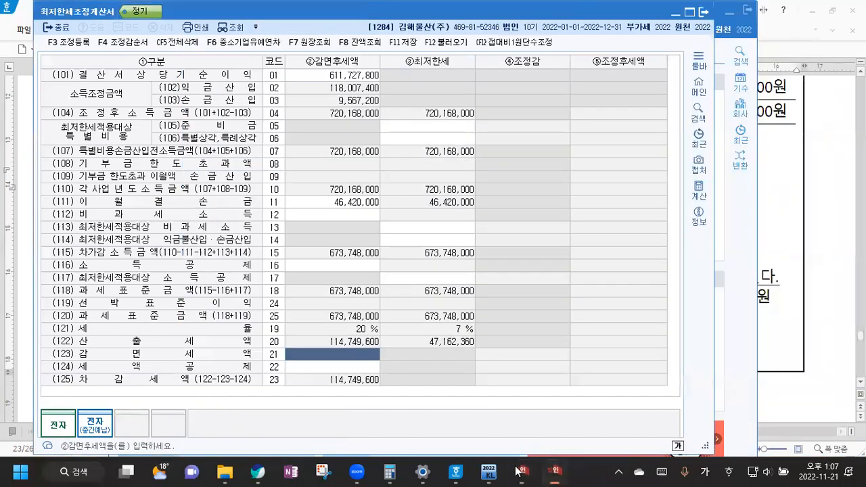
{"action": "type", "text": "73020000"}
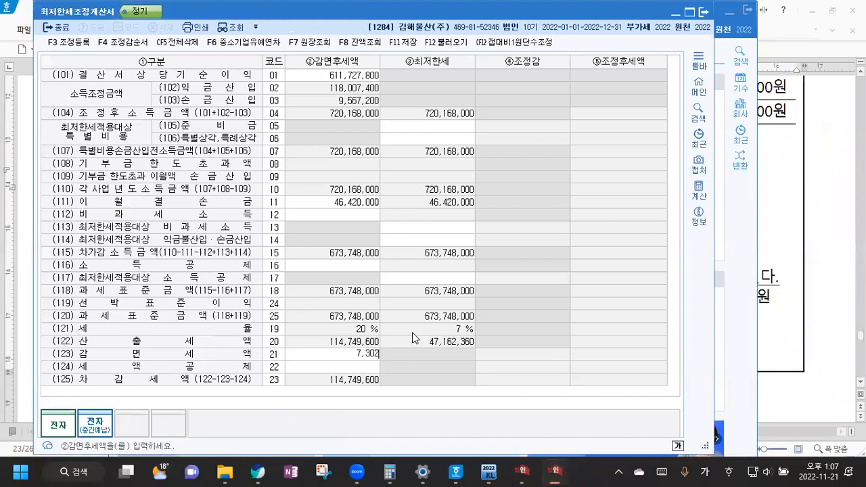
{"action": "key", "text": "Return"}
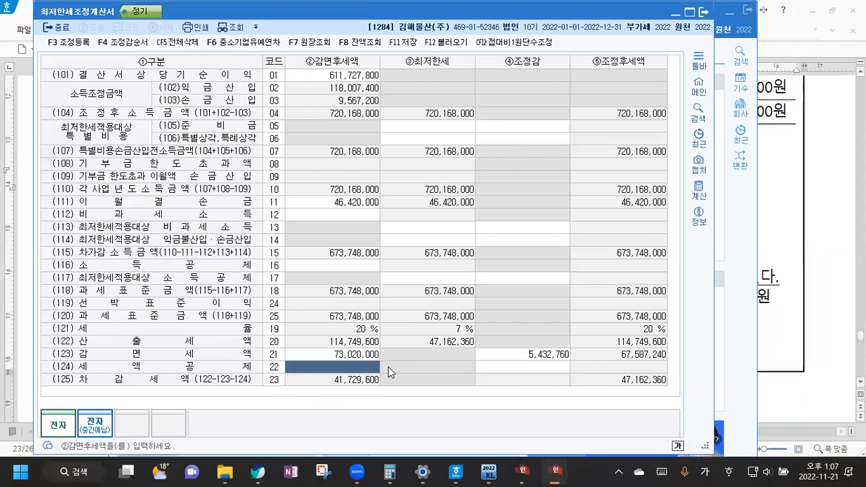
Compare the 최저한세조정계산서 with the 법인세과세표준및세액조정계산서 and save the 최저한세조정계산서.
{"action": "left_click", "coordinate": [525, 471]}
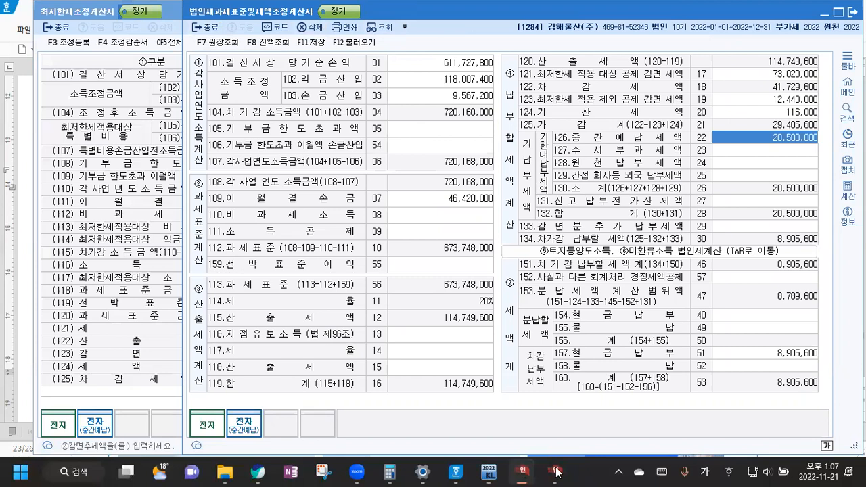
{"action": "key", "text": "alt+Tab"}
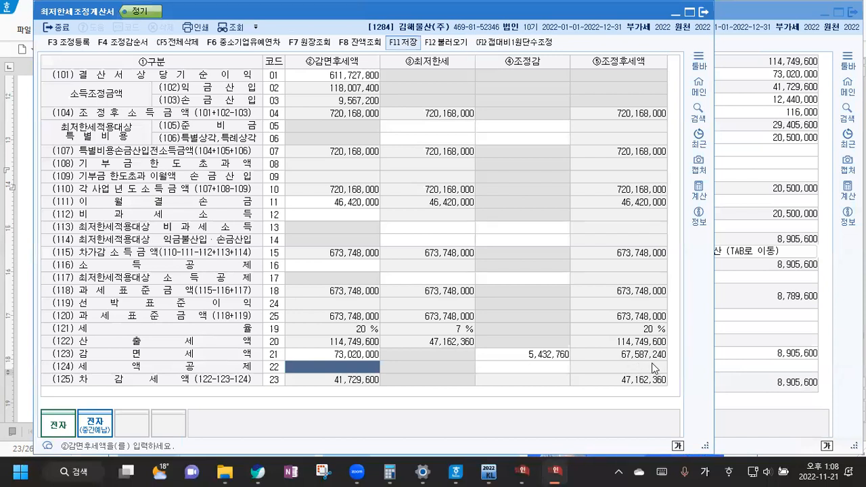
{"action": "key", "text": "F11"}
Return to the 법인세과세표준및세액조정계산서 and set line 121.최저한세 적용 대상 공제 감면 세액 to 67,587,240.
{"action": "left_click", "coordinate": [718, 284]}
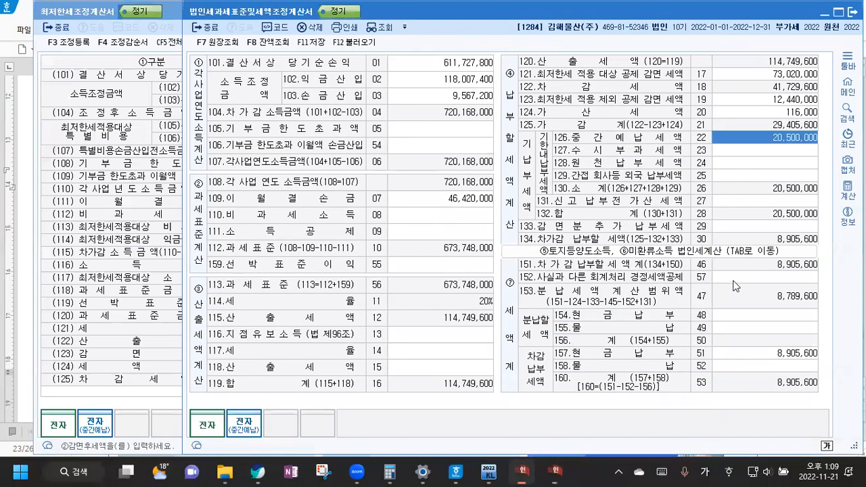
{"action": "left_click", "coordinate": [789, 76]}
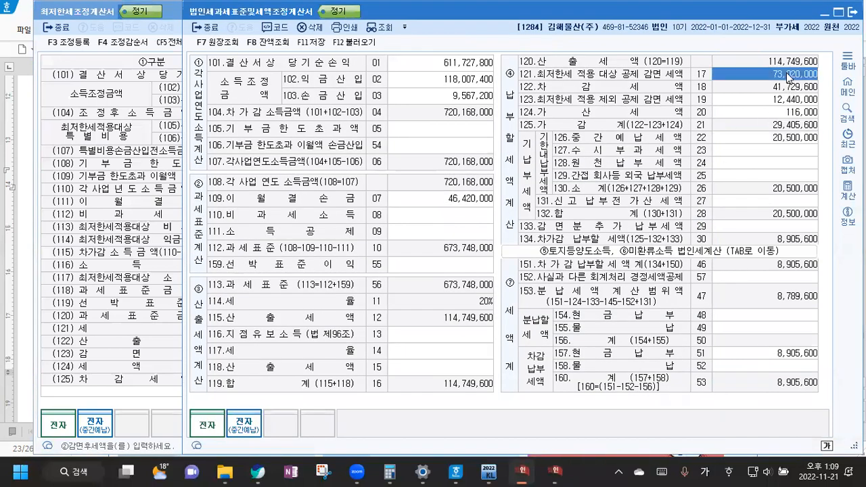
{"action": "type", "text": "07587240"}
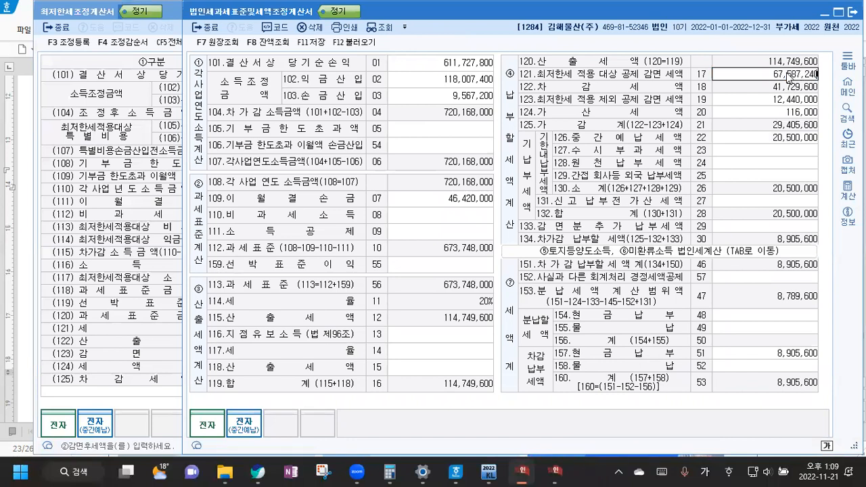
{"action": "key", "text": "Return"}
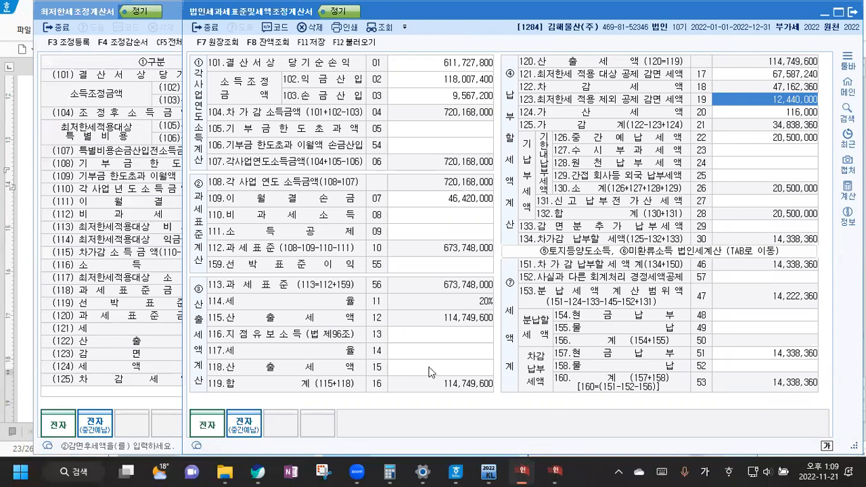
Check the adjusted 감면세액 against the 최저한세조정계산서, then save the 법인세과세표준및세액조정계산서.
{"action": "key", "text": "alt+Tab"}
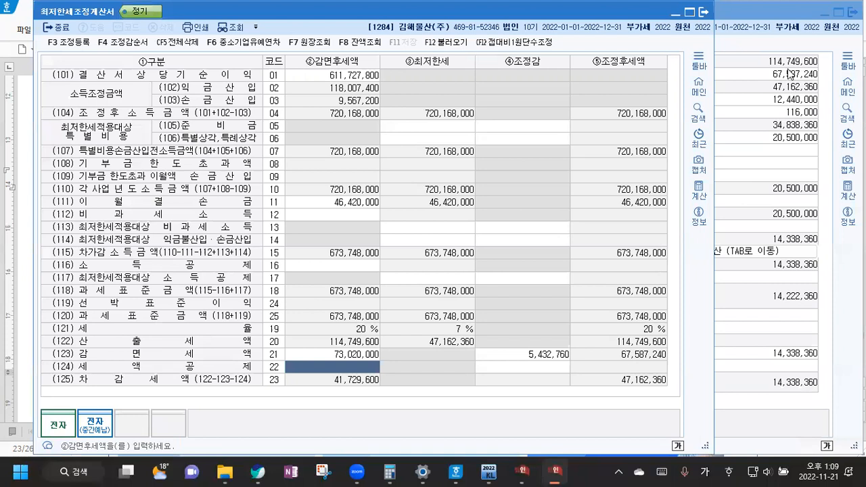
{"action": "left_click", "coordinate": [783, 115]}
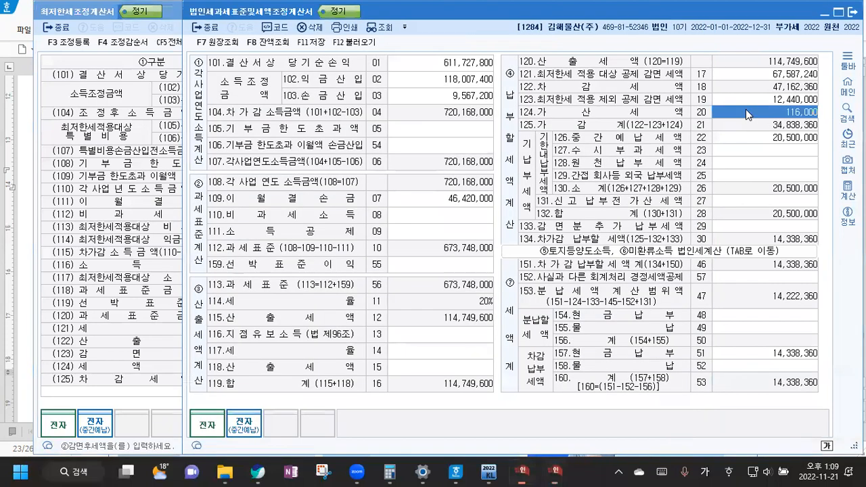
{"action": "left_click", "coordinate": [313, 44]}
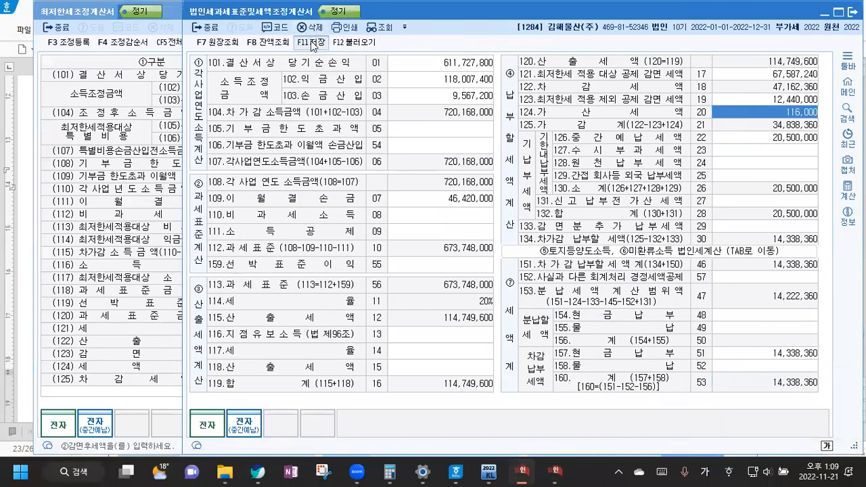
{"action": "left_click", "coordinate": [564, 203]}
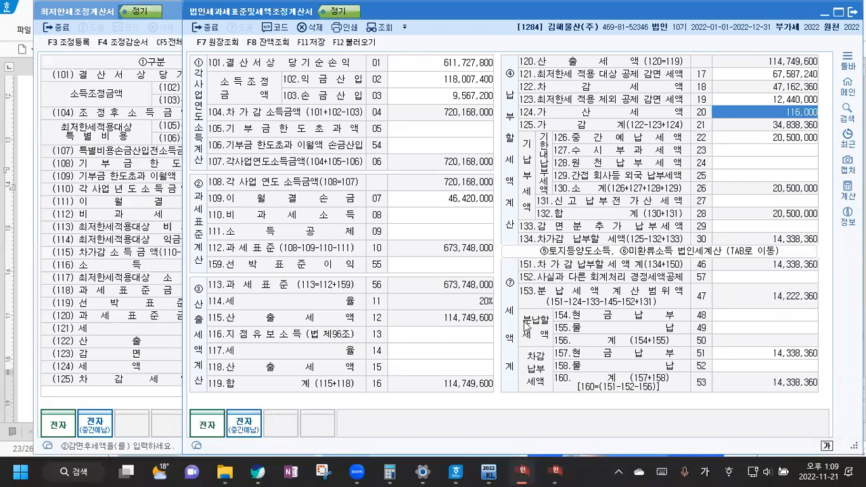
Enter 4,222,360 as 154.현금납부 under 분납할세액 and save the 법인세과세표준및세액조정계산서.
{"action": "left_click", "coordinate": [771, 316]}
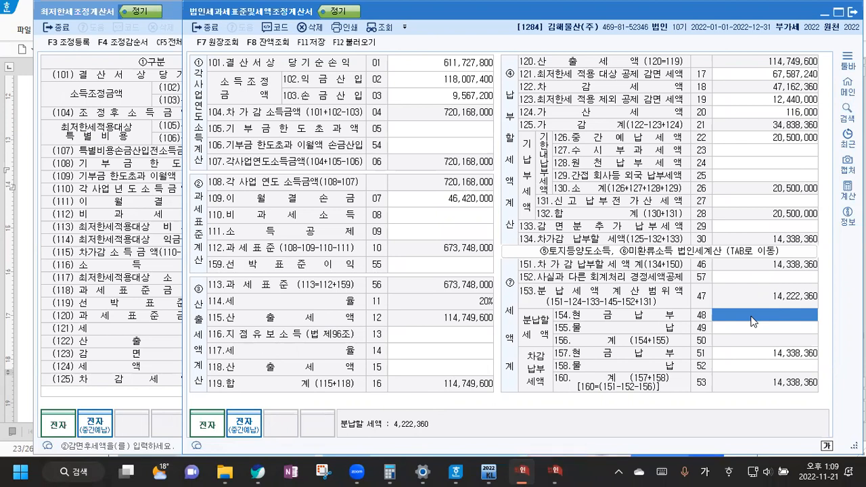
{"action": "type", "text": "4,222,360"}
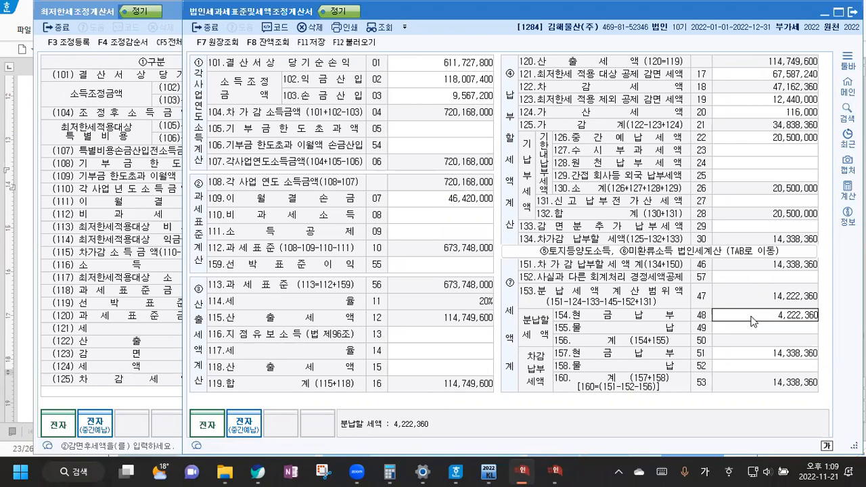
{"action": "key", "text": "Return"}
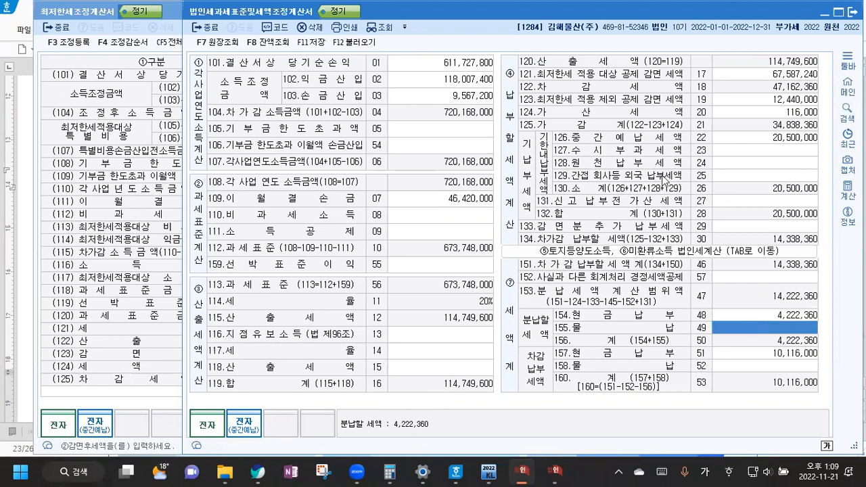
{"action": "left_click", "coordinate": [305, 45]}
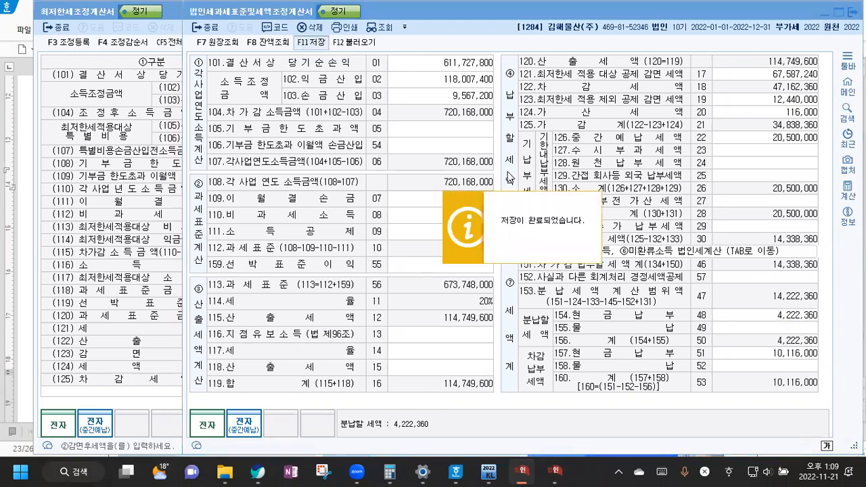